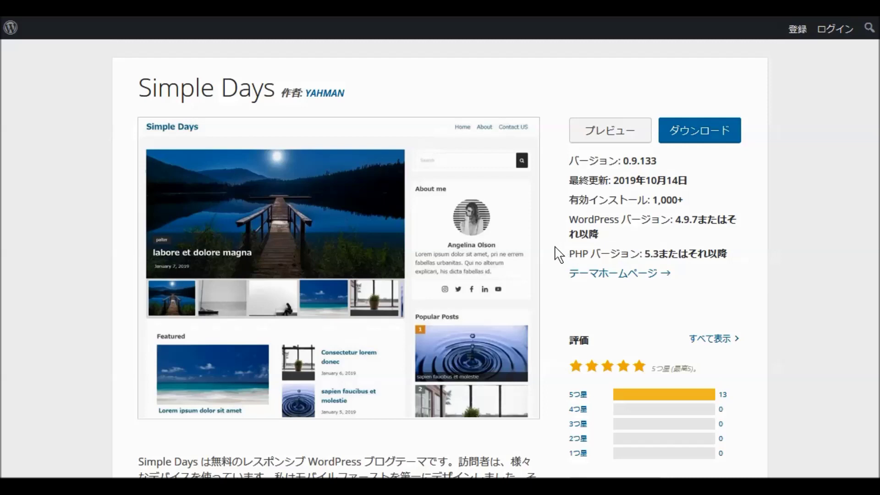
Review the Simple Days theme's description and ratings on its theme directory page
{"action": "scroll", "coordinate": [562, 257], "scroll_direction": "down", "scroll_amount": 5}
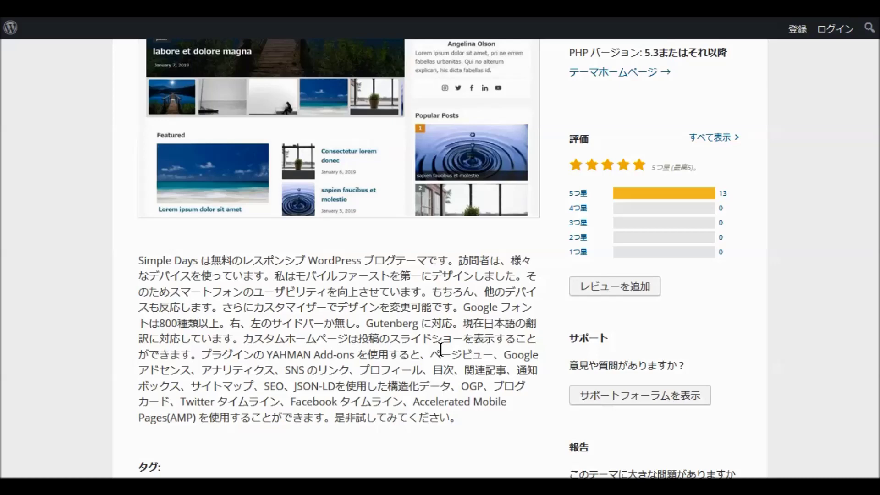
{"action": "scroll", "coordinate": [441, 349], "scroll_direction": "up", "scroll_amount": 4}
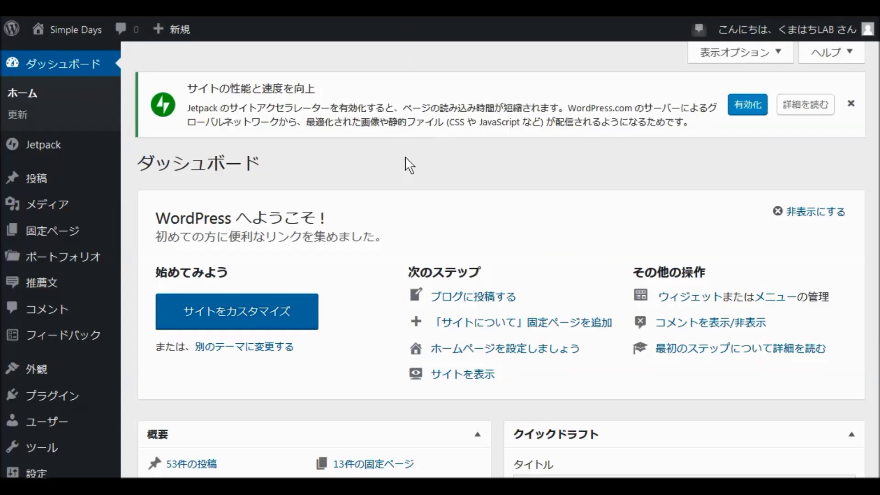
Go to the site's theme management from the admin dashboard and start adding a new theme
{"action": "scroll", "coordinate": [389, 165], "scroll_direction": "down", "scroll_amount": 5}
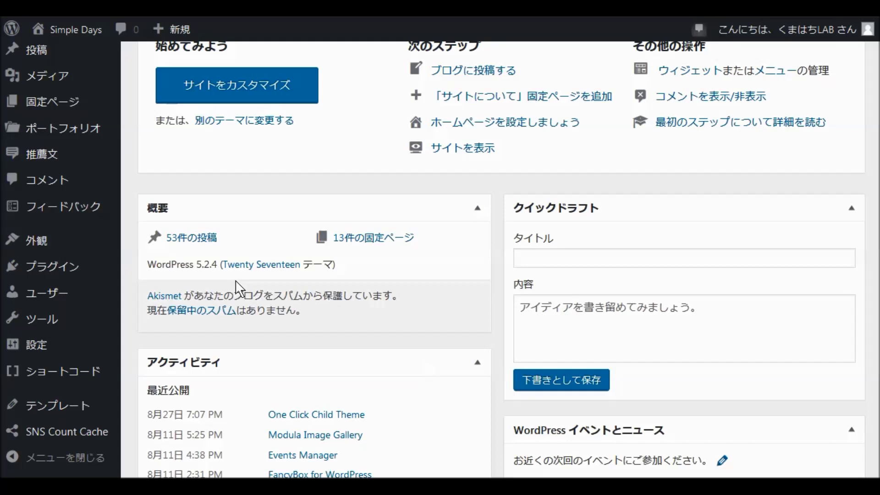
{"action": "mouse_move", "coordinate": [43, 250]}
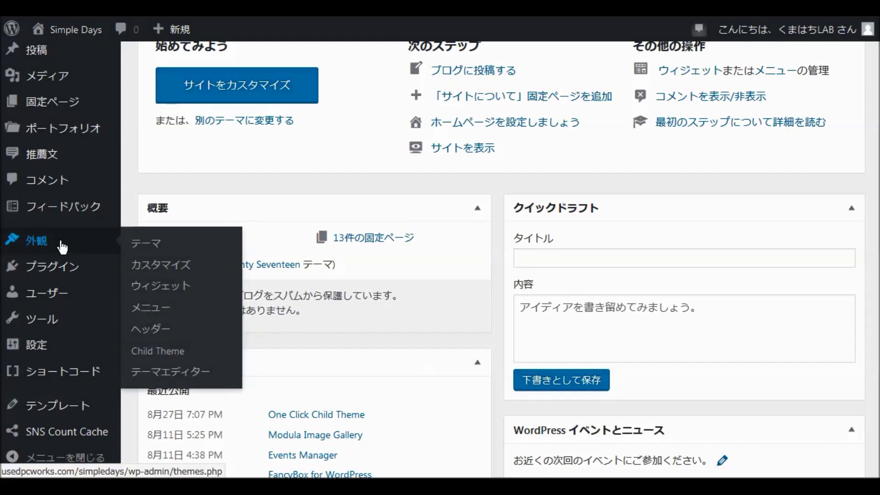
{"action": "left_click", "coordinate": [61, 246]}
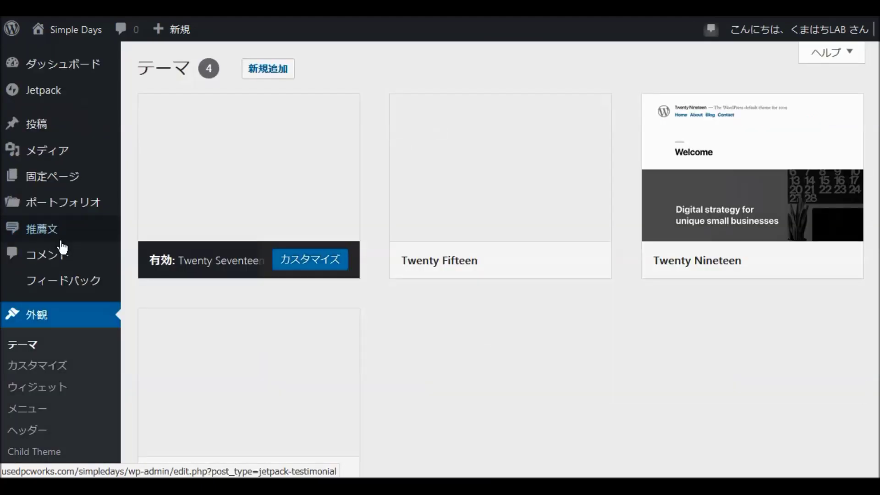
{"action": "mouse_move", "coordinate": [234, 242]}
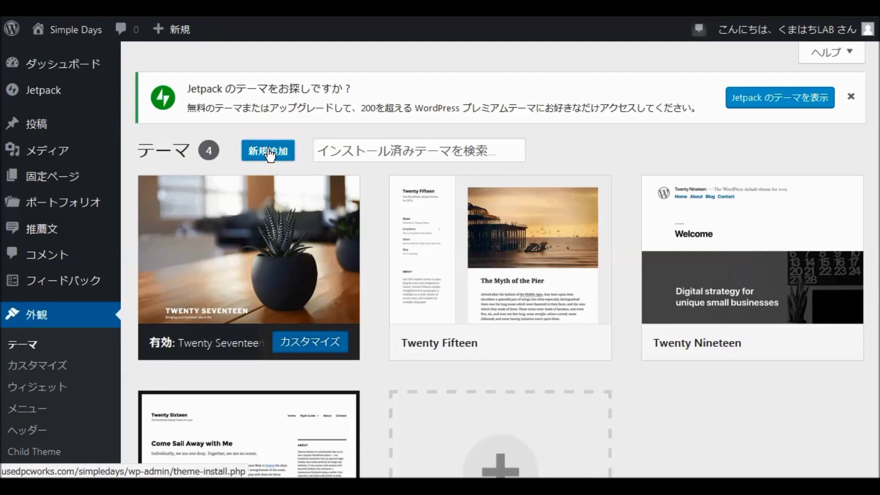
{"action": "left_click", "coordinate": [268, 153]}
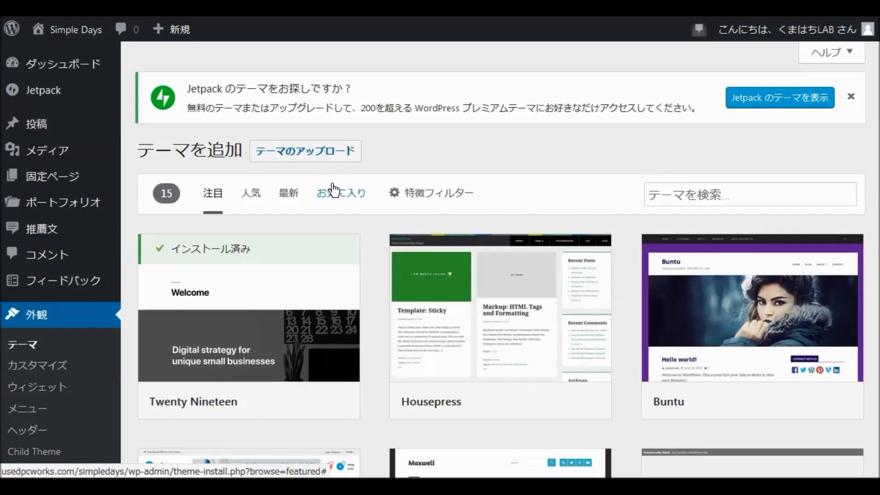
Look through the featured (注目) themes offered for installation
{"action": "scroll", "coordinate": [349, 179], "scroll_direction": "down", "scroll_amount": 7}
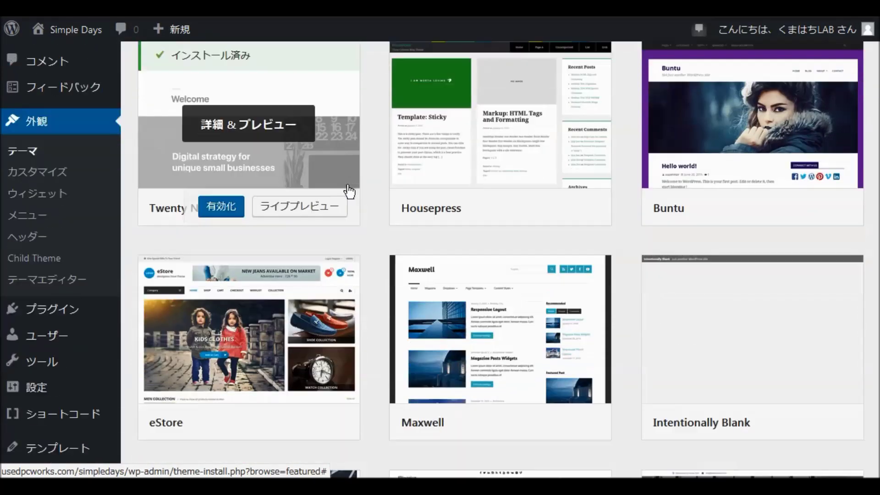
{"action": "scroll", "coordinate": [349, 192], "scroll_direction": "down", "scroll_amount": 5}
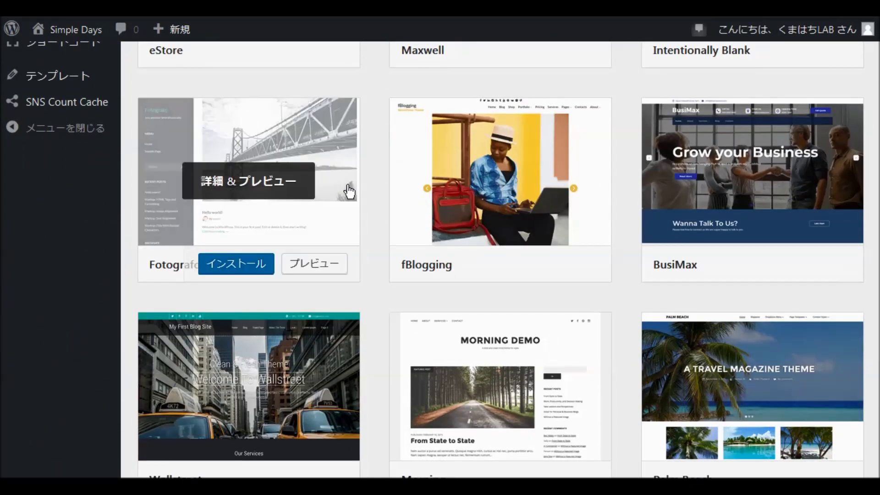
{"action": "scroll", "coordinate": [350, 192], "scroll_direction": "up", "scroll_amount": 7}
{"action": "scroll", "coordinate": [349, 192], "scroll_direction": "up", "scroll_amount": 5}
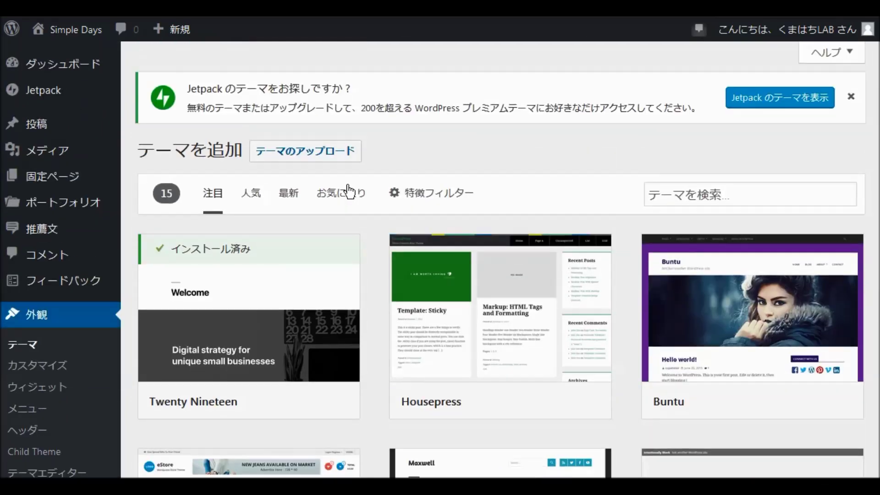
Show the popular (人気) themes and browse through the available designs
{"action": "left_click", "coordinate": [256, 198]}
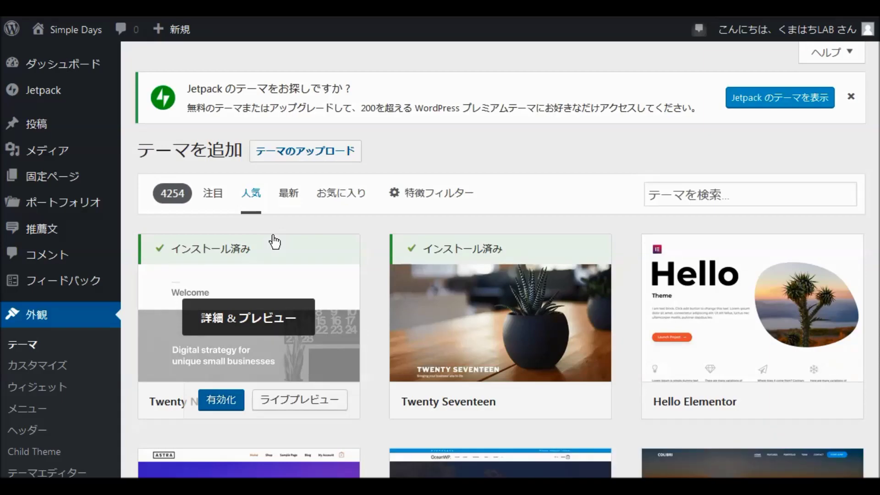
{"action": "scroll", "coordinate": [275, 242], "scroll_direction": "down", "scroll_amount": 10}
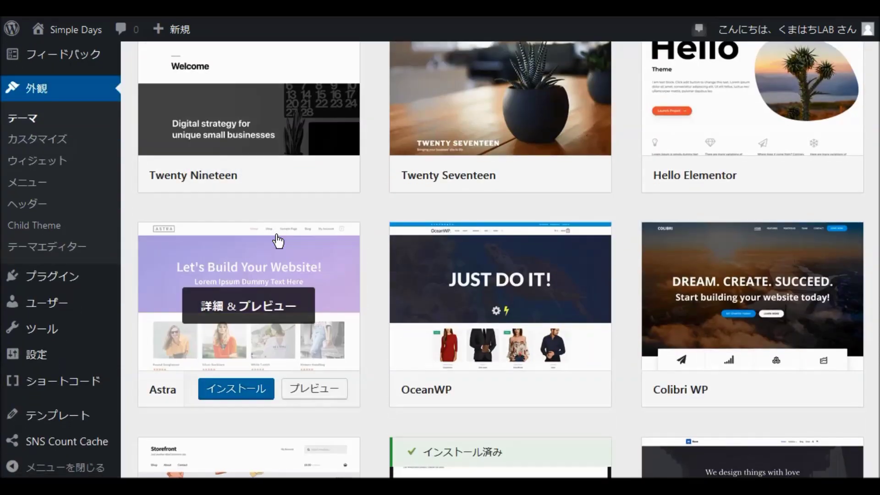
{"action": "scroll", "coordinate": [281, 240], "scroll_direction": "down", "scroll_amount": 8}
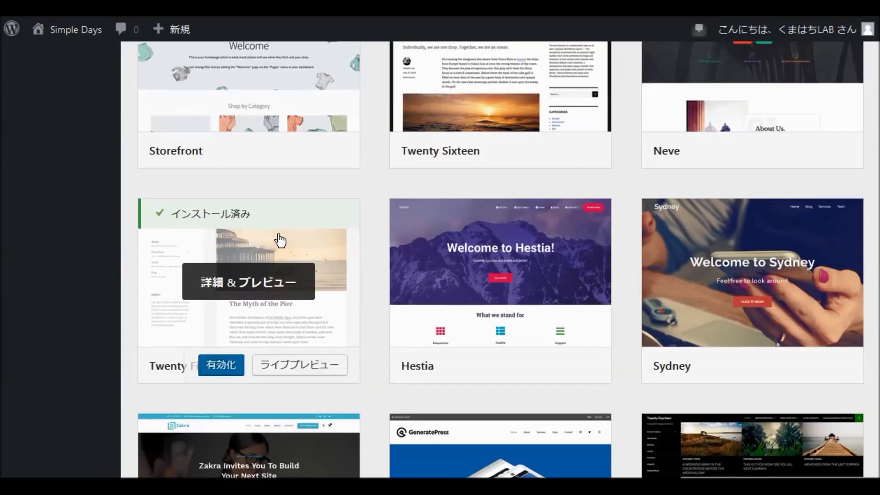
{"action": "scroll", "coordinate": [284, 238], "scroll_direction": "down", "scroll_amount": 9}
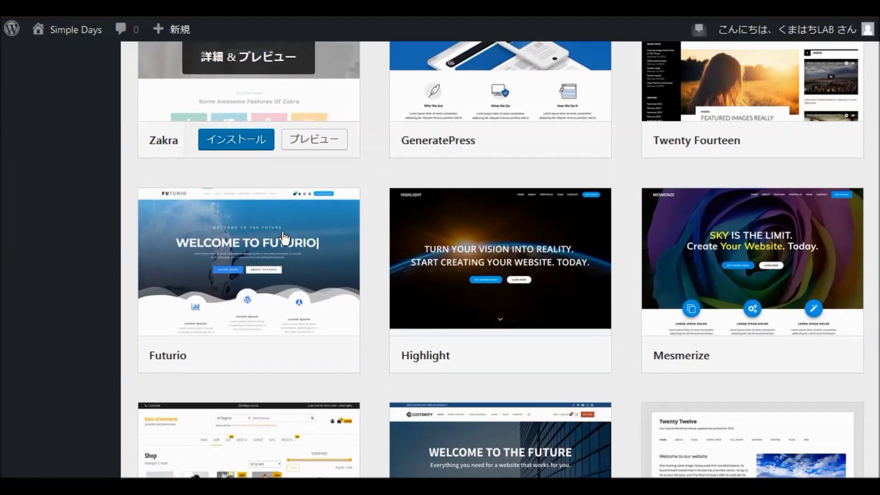
{"action": "scroll", "coordinate": [284, 236], "scroll_direction": "down", "scroll_amount": 3}
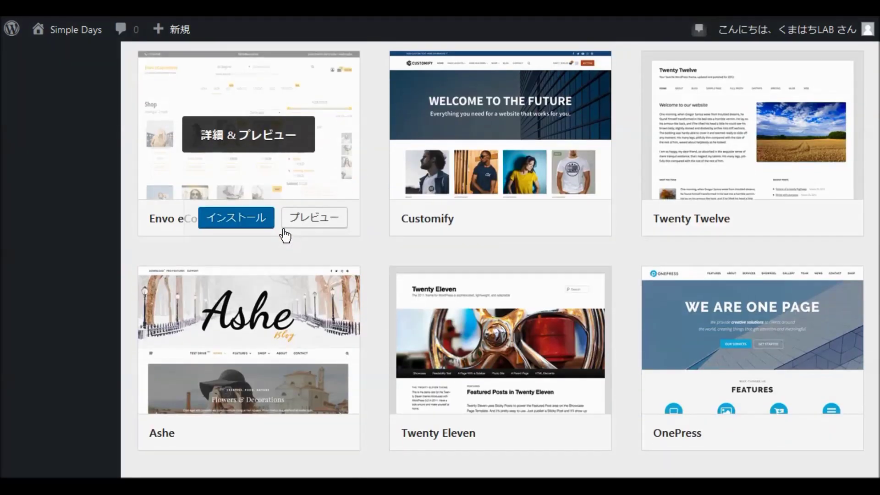
{"action": "scroll", "coordinate": [286, 233], "scroll_direction": "up", "scroll_amount": 13}
{"action": "scroll", "coordinate": [287, 233], "scroll_direction": "up", "scroll_amount": 15}
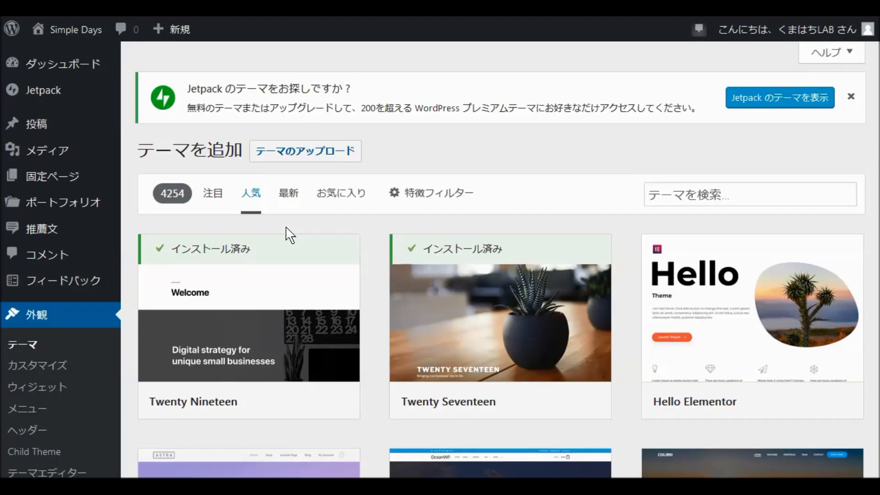
Switch the theme catalogue to the latest (最新) themes and examine the newly released designs
{"action": "left_click", "coordinate": [296, 200]}
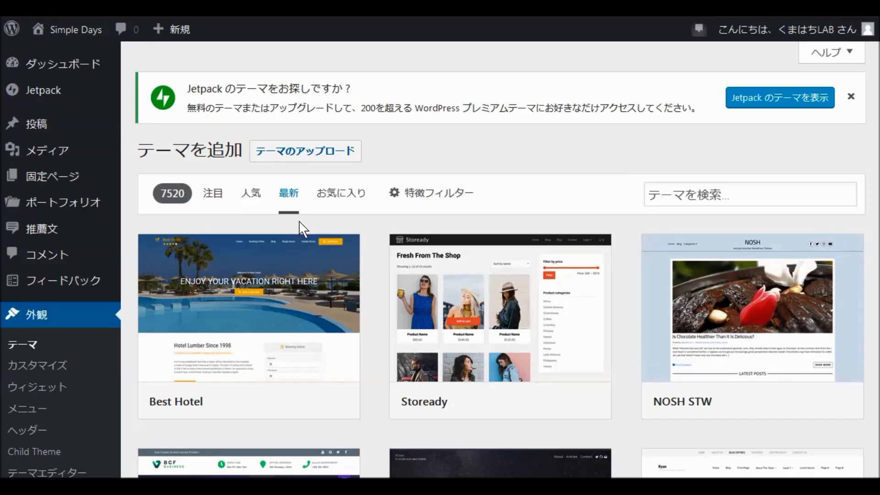
{"action": "scroll", "coordinate": [299, 222], "scroll_direction": "down", "scroll_amount": 5}
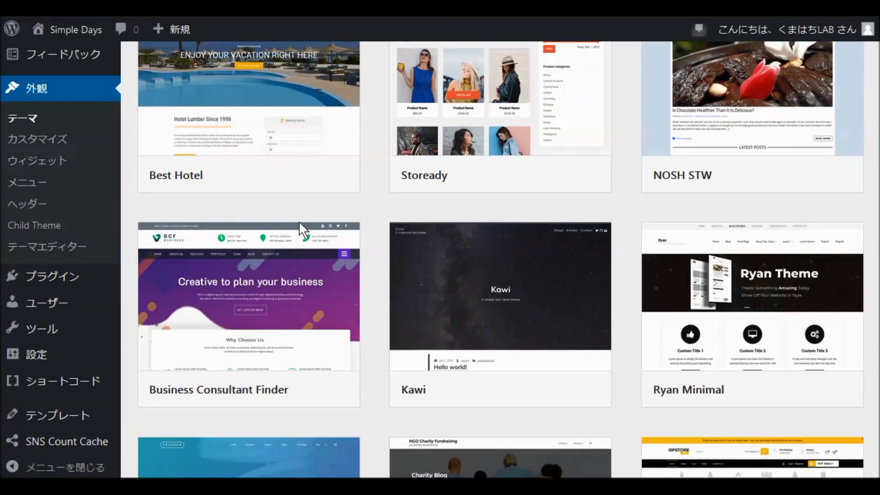
{"action": "scroll", "coordinate": [299, 227], "scroll_direction": "down", "scroll_amount": 5}
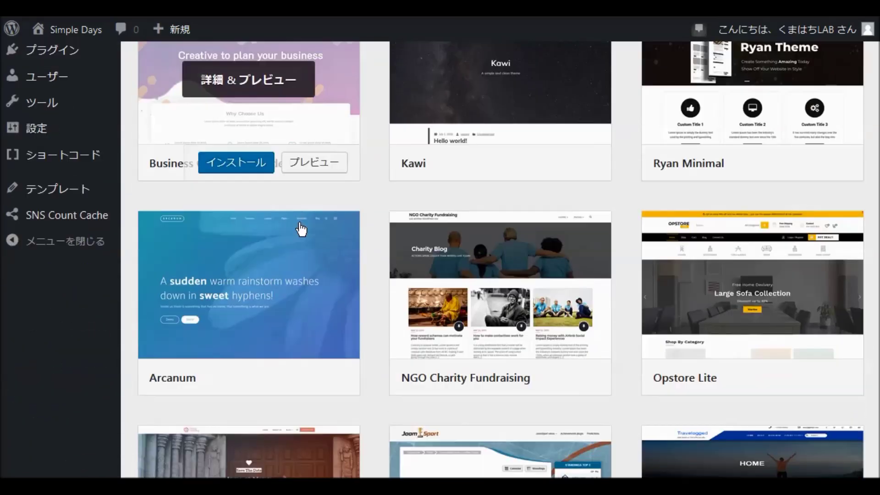
{"action": "scroll", "coordinate": [301, 229], "scroll_direction": "down", "scroll_amount": 2}
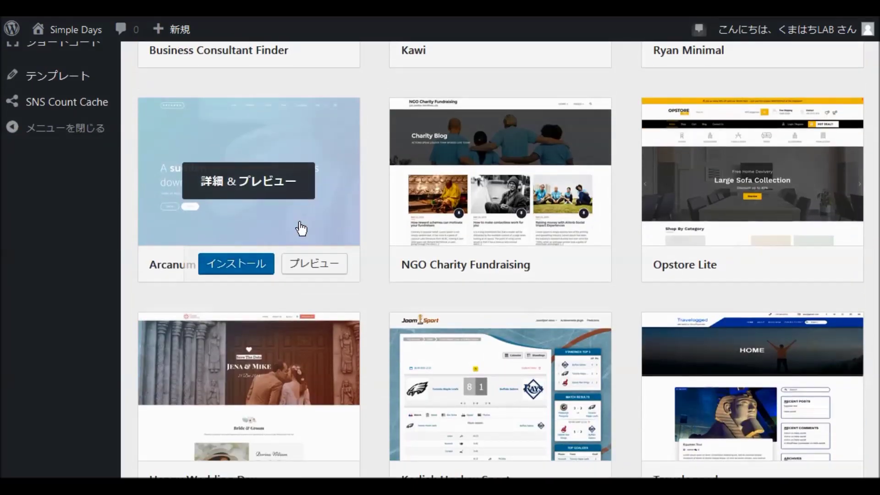
{"action": "scroll", "coordinate": [301, 228], "scroll_direction": "down", "scroll_amount": 2}
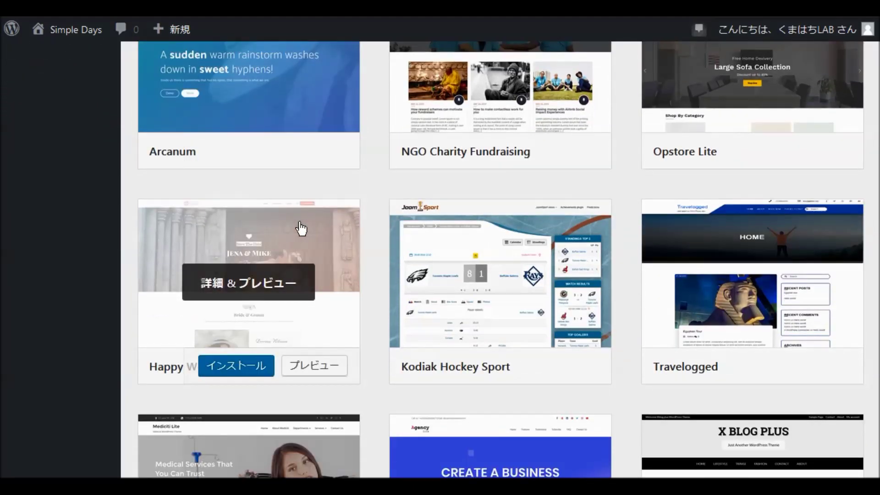
{"action": "scroll", "coordinate": [301, 228], "scroll_direction": "down", "scroll_amount": 4}
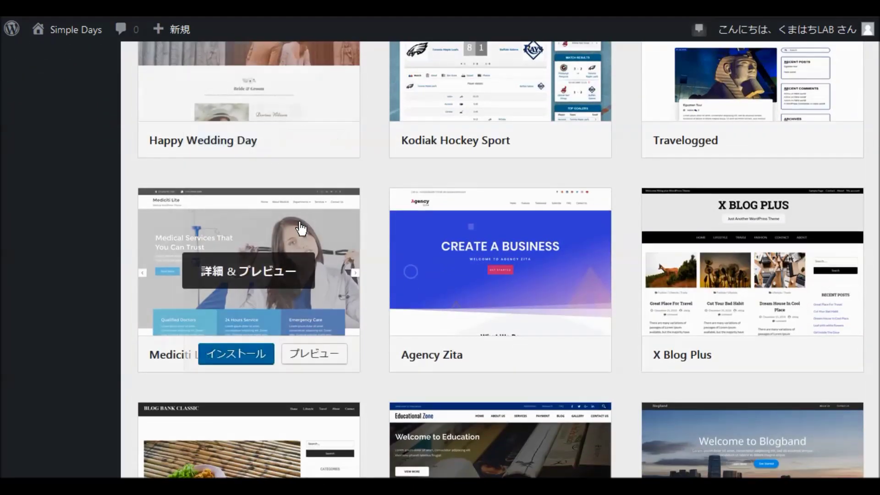
{"action": "scroll", "coordinate": [301, 228], "scroll_direction": "up", "scroll_amount": 4}
{"action": "scroll", "coordinate": [302, 228], "scroll_direction": "down", "scroll_amount": 2}
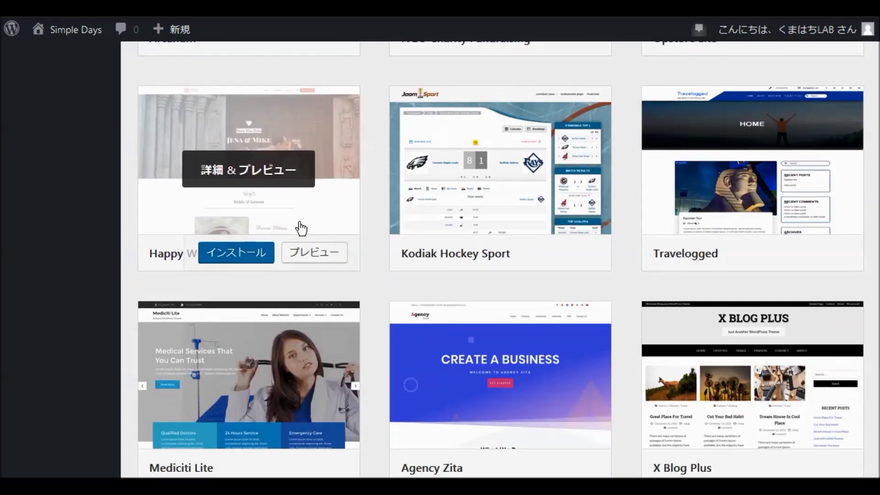
{"action": "scroll", "coordinate": [301, 228], "scroll_direction": "down", "scroll_amount": 3}
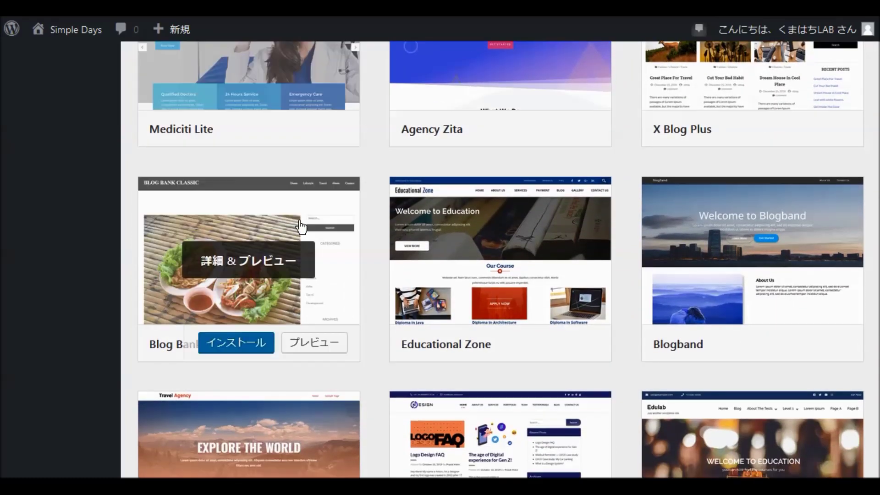
{"action": "scroll", "coordinate": [302, 226], "scroll_direction": "down", "scroll_amount": 4}
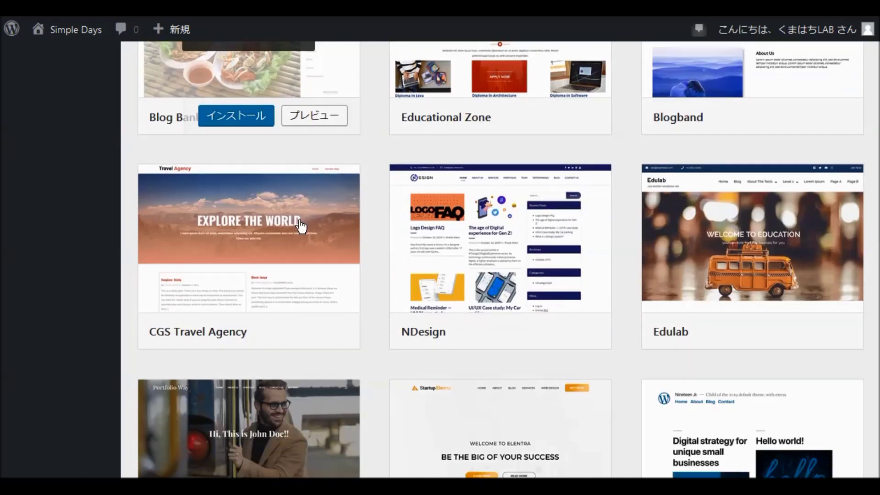
{"action": "scroll", "coordinate": [301, 226], "scroll_direction": "down", "scroll_amount": 3}
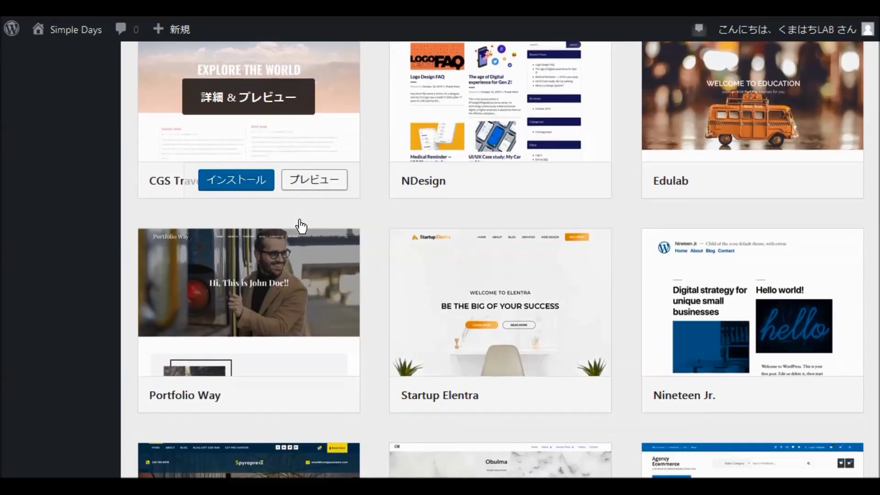
{"action": "scroll", "coordinate": [301, 226], "scroll_direction": "down", "scroll_amount": 6}
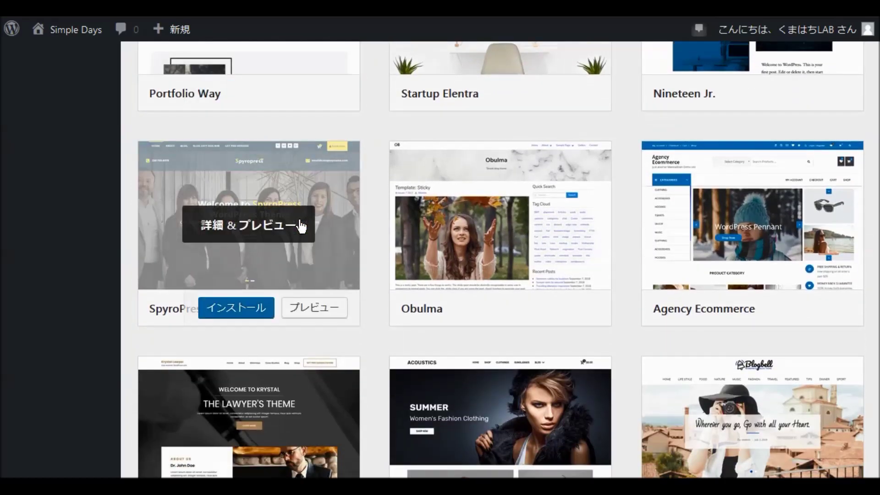
{"action": "scroll", "coordinate": [301, 226], "scroll_direction": "down", "scroll_amount": 4}
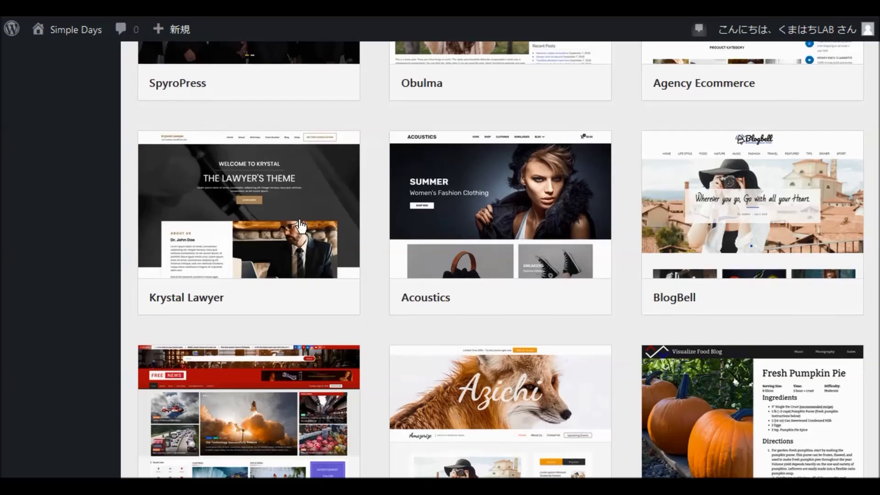
{"action": "scroll", "coordinate": [301, 223], "scroll_direction": "down", "scroll_amount": 4}
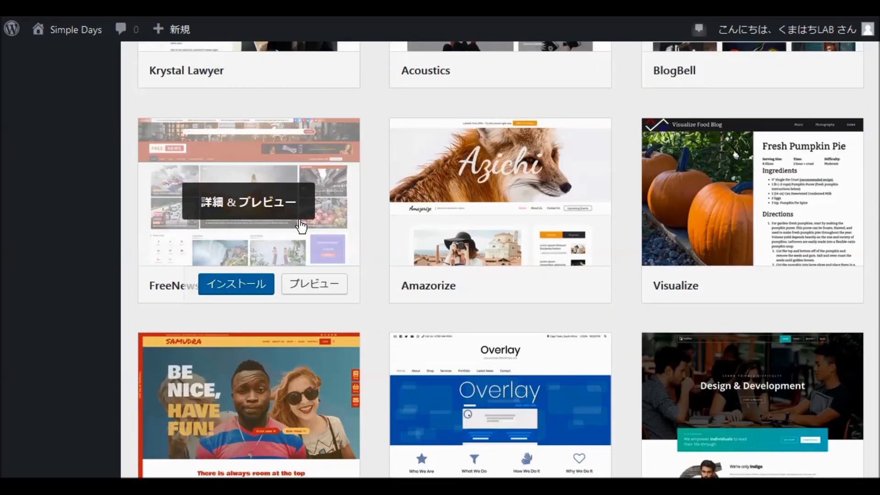
{"action": "scroll", "coordinate": [301, 226], "scroll_direction": "down", "scroll_amount": 6}
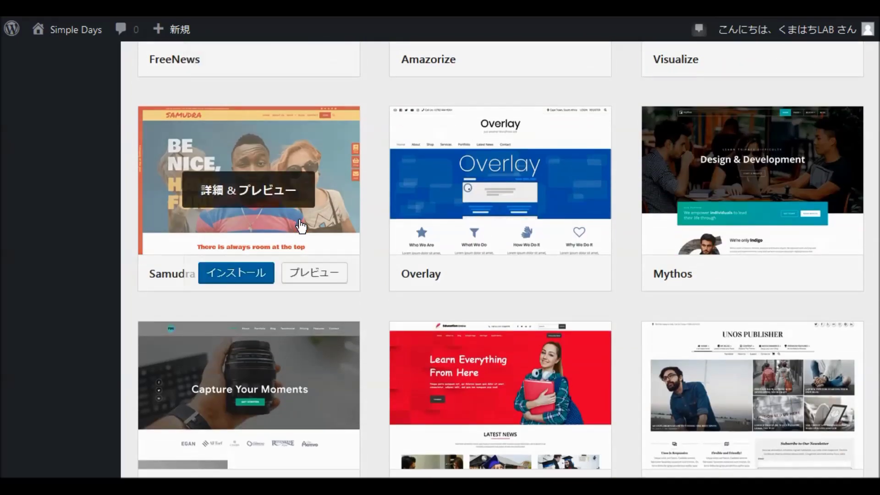
{"action": "scroll", "coordinate": [301, 226], "scroll_direction": "down", "scroll_amount": 2}
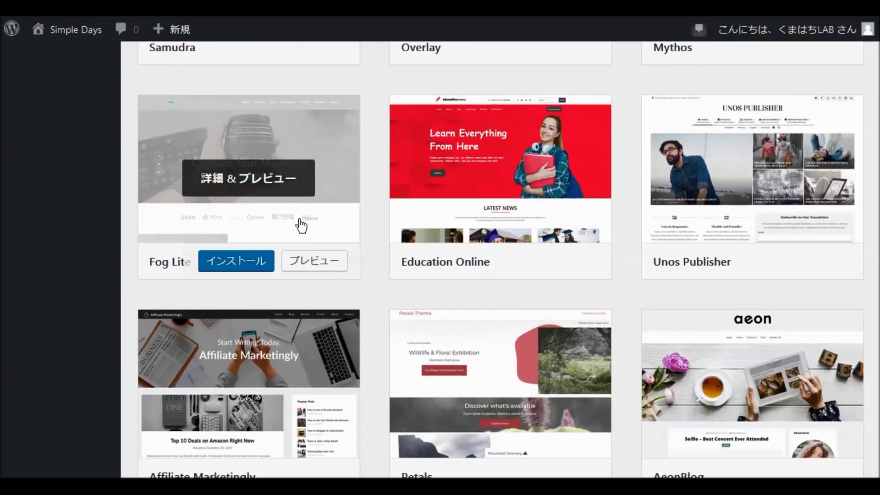
{"action": "scroll", "coordinate": [300, 224], "scroll_direction": "up", "scroll_amount": 20}
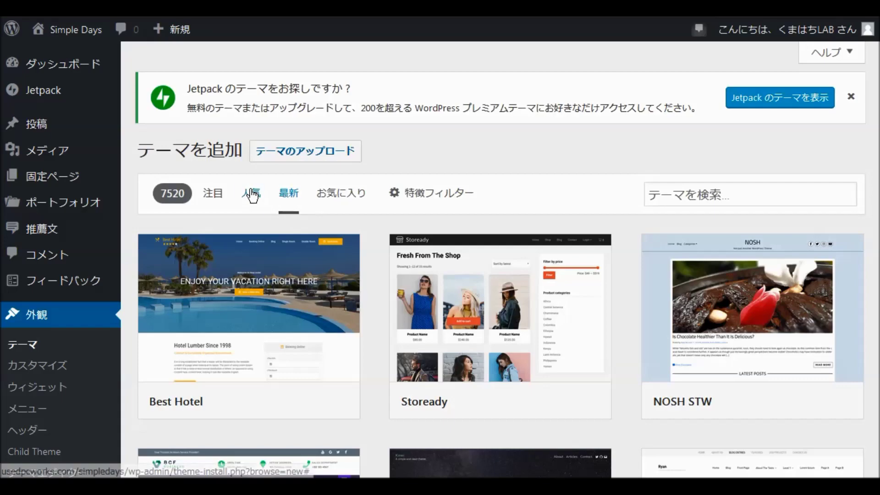
Return the catalogue to the popular (人気) themes and browse further down that list
{"action": "left_click", "coordinate": [252, 193]}
{"action": "scroll", "coordinate": [328, 202], "scroll_direction": "down", "scroll_amount": 10}
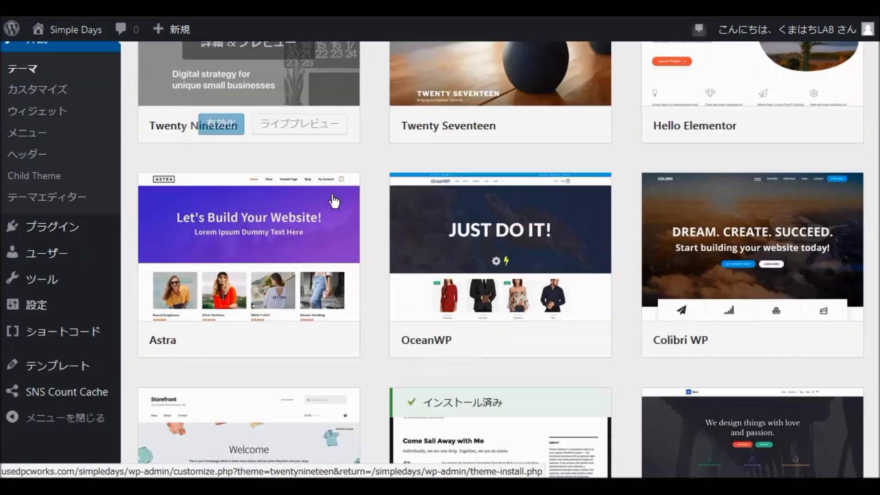
{"action": "scroll", "coordinate": [346, 188], "scroll_direction": "down", "scroll_amount": 15}
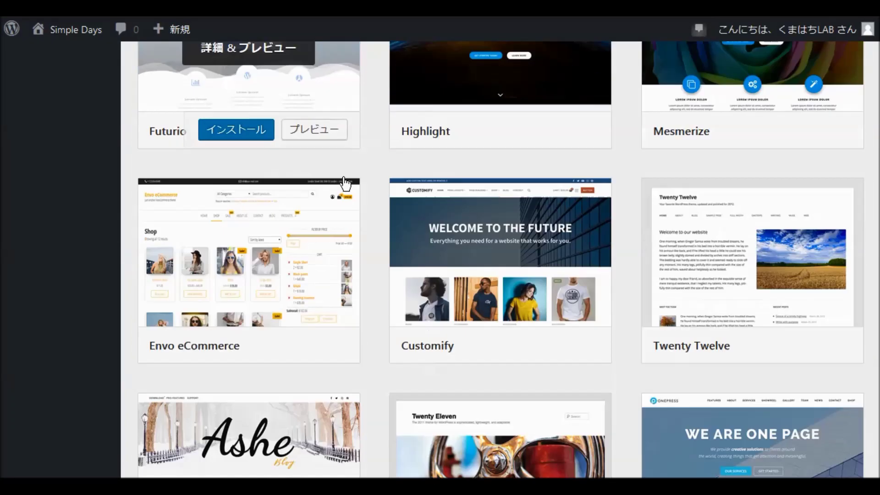
{"action": "scroll", "coordinate": [345, 184], "scroll_direction": "down", "scroll_amount": 5}
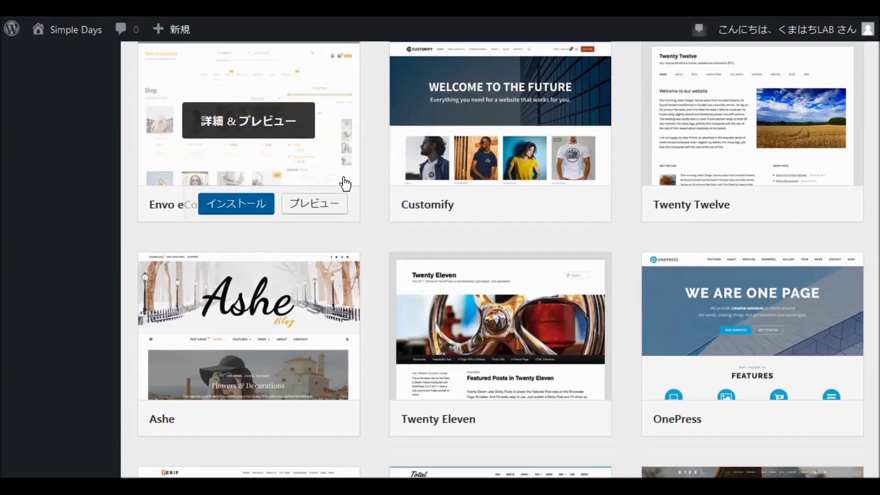
Continue examining the popular (人気) theme designs, from the Envo eCommerce row down to the Write, Sela and Iconic One row
{"action": "scroll", "coordinate": [344, 183], "scroll_direction": "down", "scroll_amount": 10}
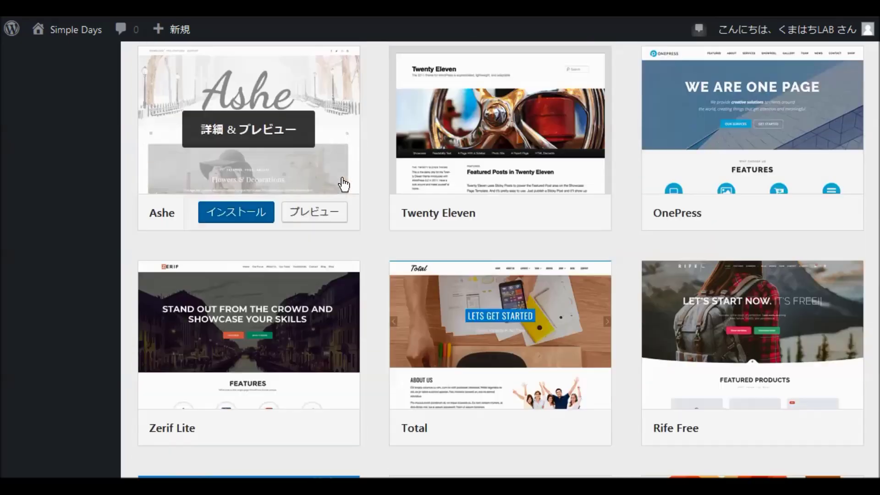
{"action": "scroll", "coordinate": [336, 183], "scroll_direction": "down", "scroll_amount": 5}
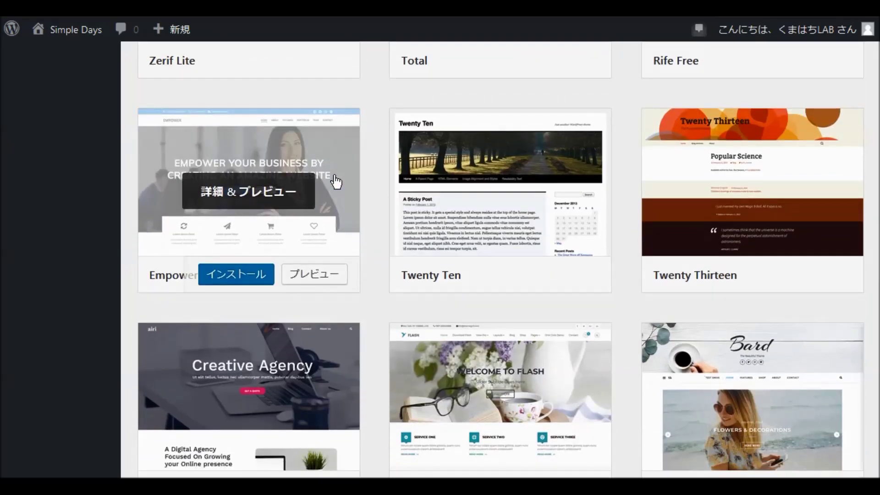
{"action": "scroll", "coordinate": [336, 183], "scroll_direction": "down", "scroll_amount": 5}
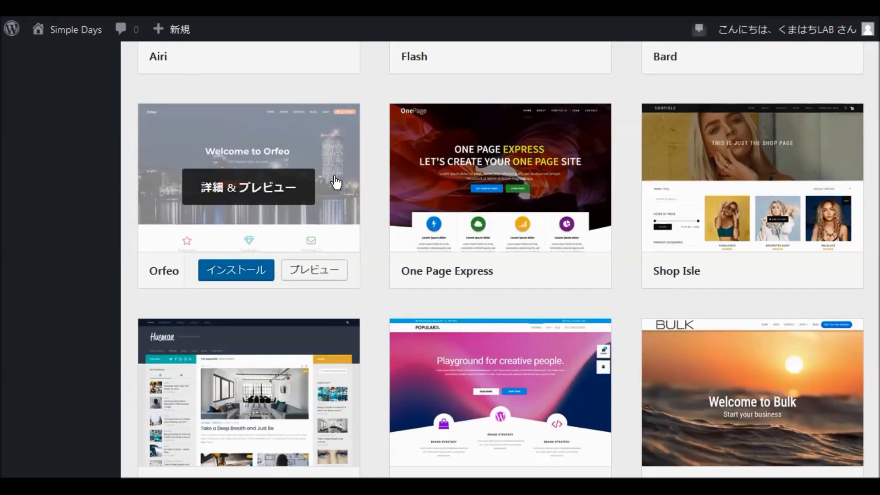
{"action": "scroll", "coordinate": [336, 182], "scroll_direction": "down", "scroll_amount": 3}
{"action": "scroll", "coordinate": [336, 182], "scroll_direction": "down", "scroll_amount": 8}
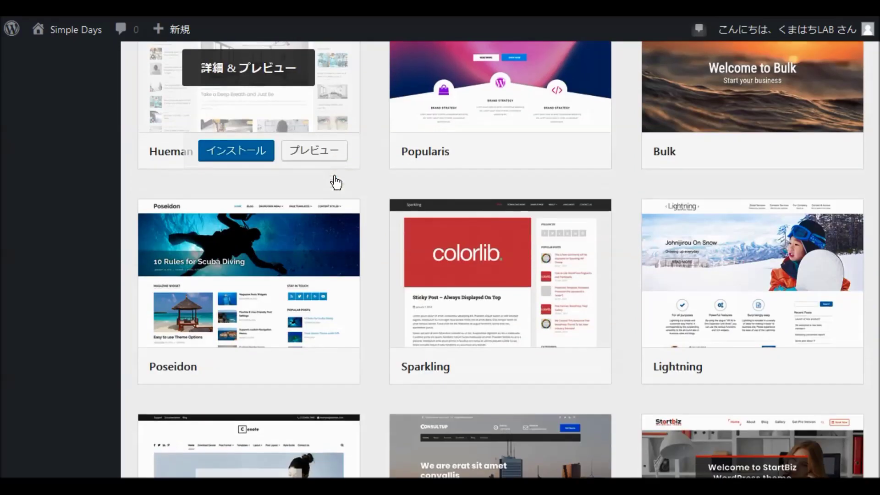
{"action": "scroll", "coordinate": [338, 184], "scroll_direction": "down", "scroll_amount": 2}
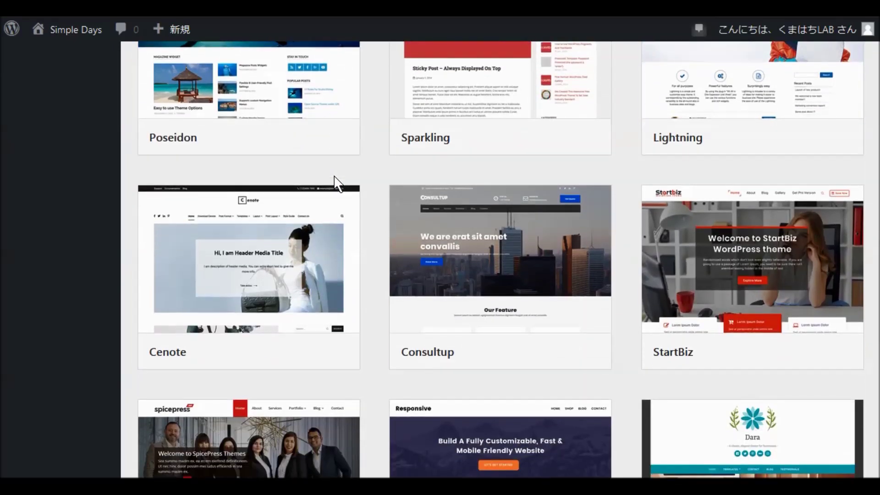
{"action": "scroll", "coordinate": [334, 176], "scroll_direction": "down", "scroll_amount": 6}
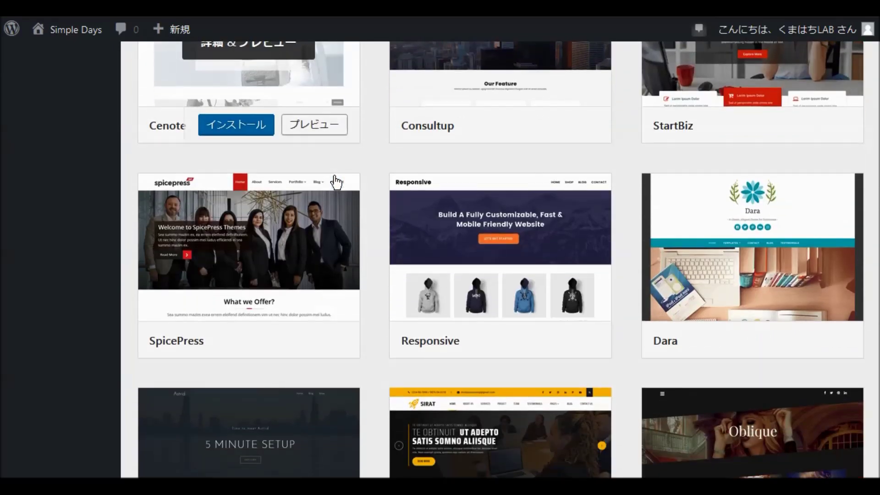
{"action": "scroll", "coordinate": [336, 182], "scroll_direction": "down", "scroll_amount": 3}
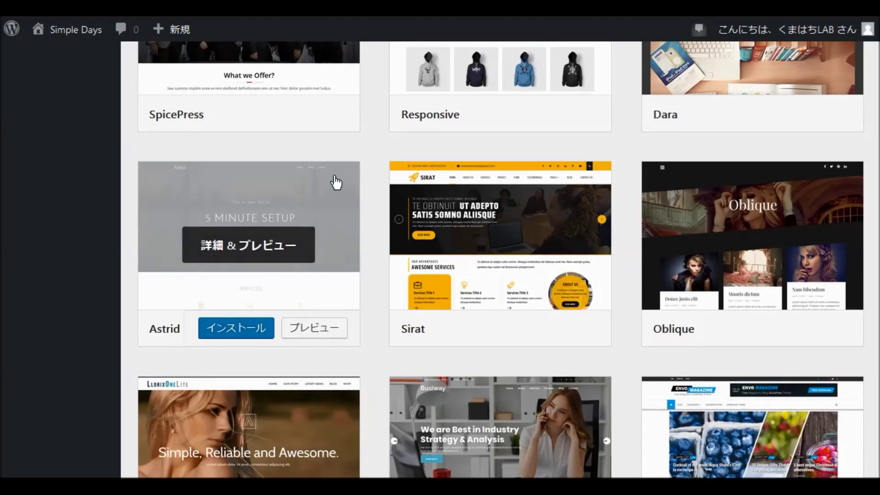
{"action": "scroll", "coordinate": [336, 183], "scroll_direction": "down", "scroll_amount": 4}
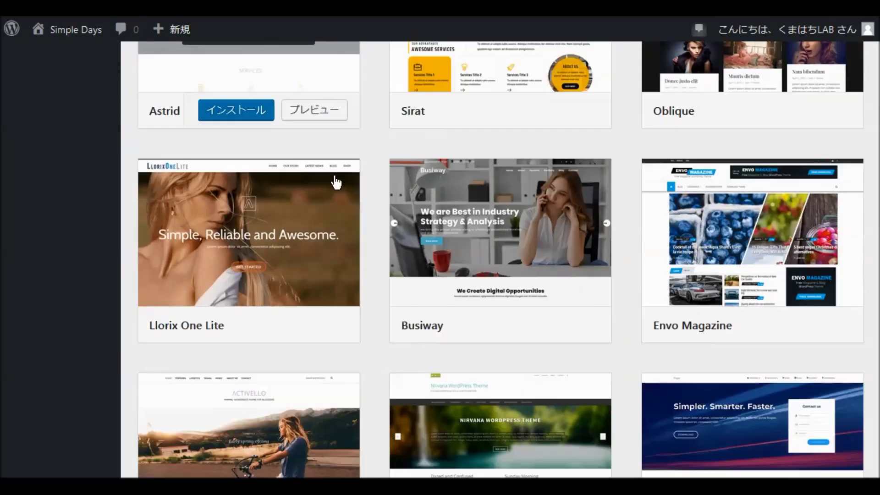
{"action": "scroll", "coordinate": [336, 183], "scroll_direction": "down", "scroll_amount": 4}
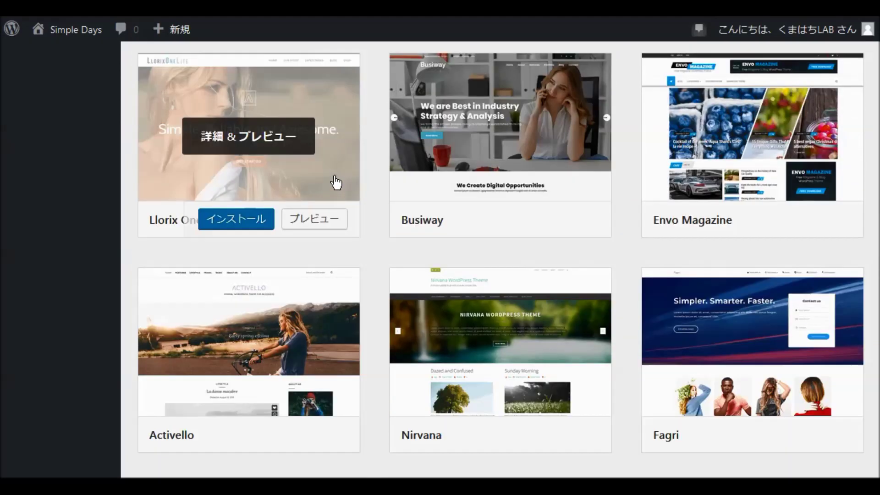
{"action": "scroll", "coordinate": [336, 182], "scroll_direction": "down", "scroll_amount": 2}
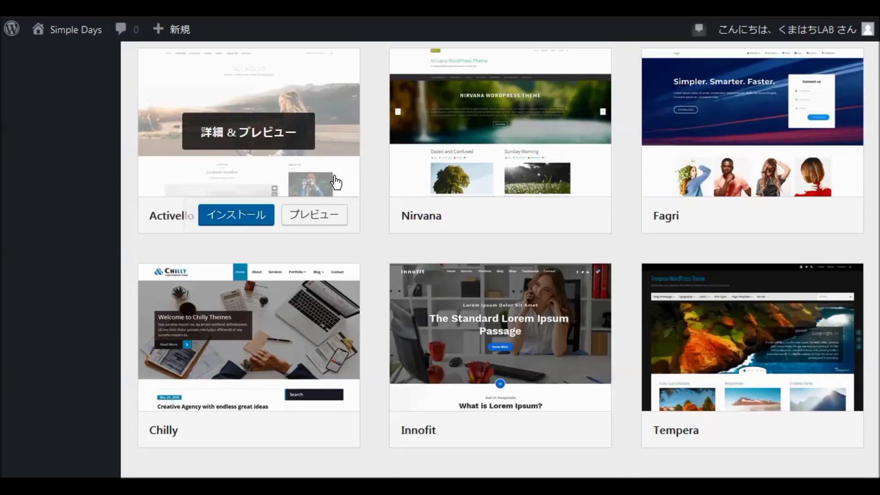
{"action": "scroll", "coordinate": [336, 182], "scroll_direction": "down", "scroll_amount": 2}
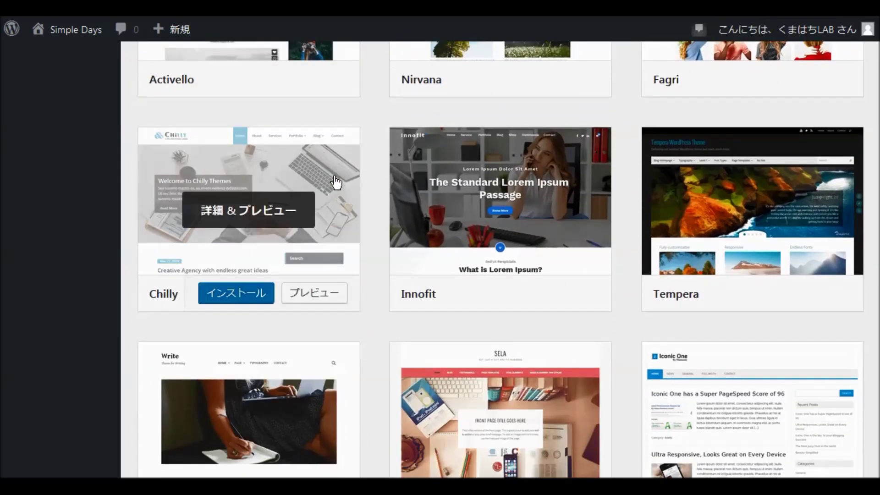
{"action": "scroll", "coordinate": [336, 182], "scroll_direction": "down", "scroll_amount": 2}
{"action": "scroll", "coordinate": [336, 182], "scroll_direction": "down", "scroll_amount": 8}
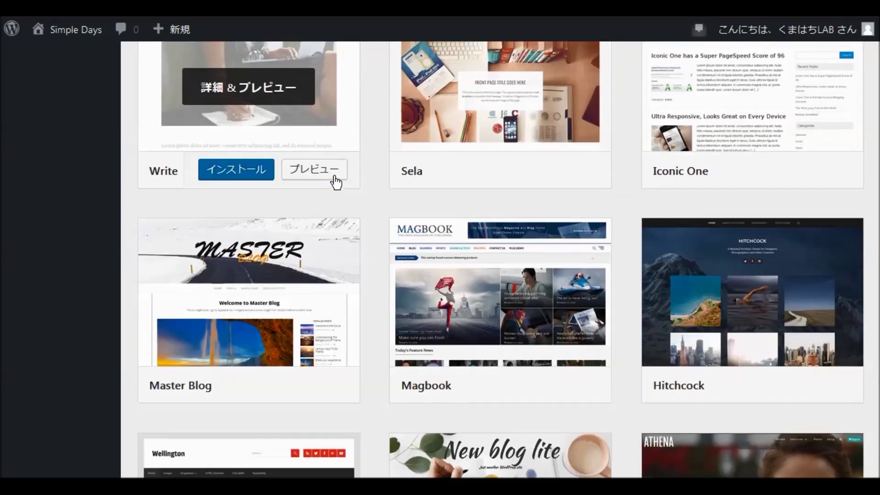
Examine the popular designs beyond Master Blog, Magbook and Hitchcock, as far as the row containing Simple Days Plus
{"action": "scroll", "coordinate": [336, 182], "scroll_direction": "down", "scroll_amount": 2}
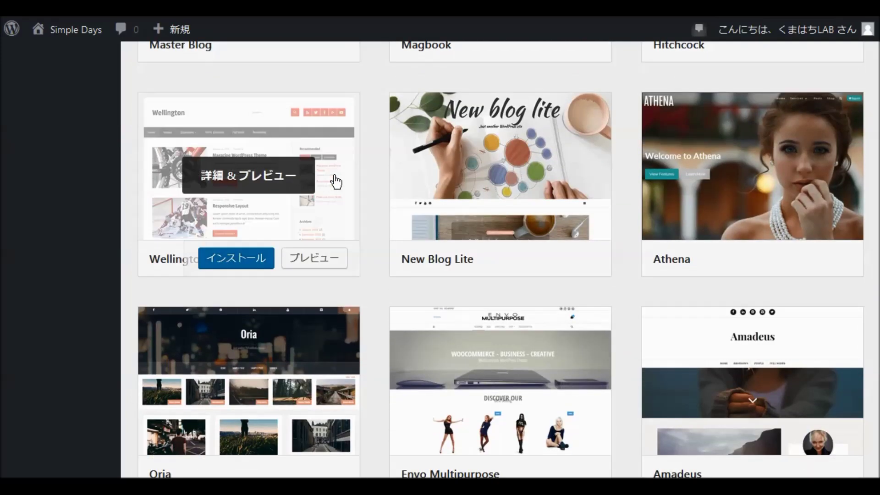
{"action": "scroll", "coordinate": [336, 182], "scroll_direction": "up", "scroll_amount": 1}
{"action": "scroll", "coordinate": [336, 182], "scroll_direction": "down", "scroll_amount": 5}
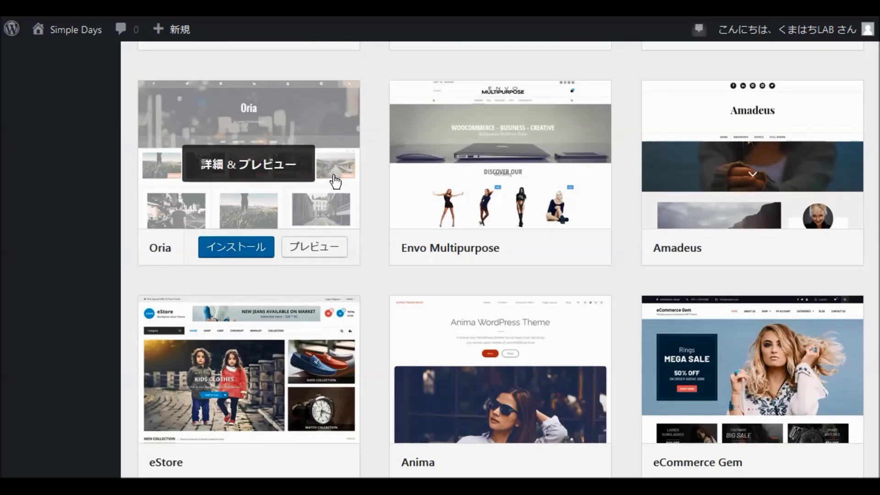
{"action": "scroll", "coordinate": [336, 182], "scroll_direction": "down", "scroll_amount": 2}
{"action": "scroll", "coordinate": [336, 182], "scroll_direction": "down", "scroll_amount": 2}
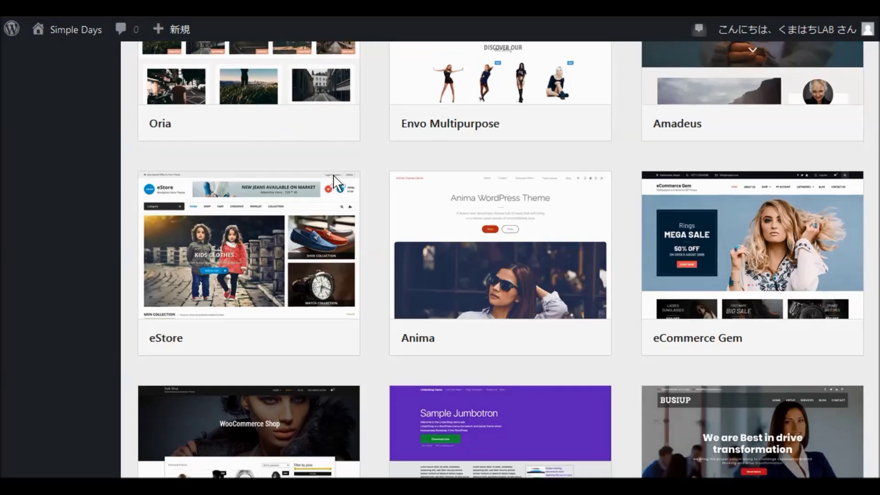
{"action": "scroll", "coordinate": [336, 182], "scroll_direction": "down", "scroll_amount": 2}
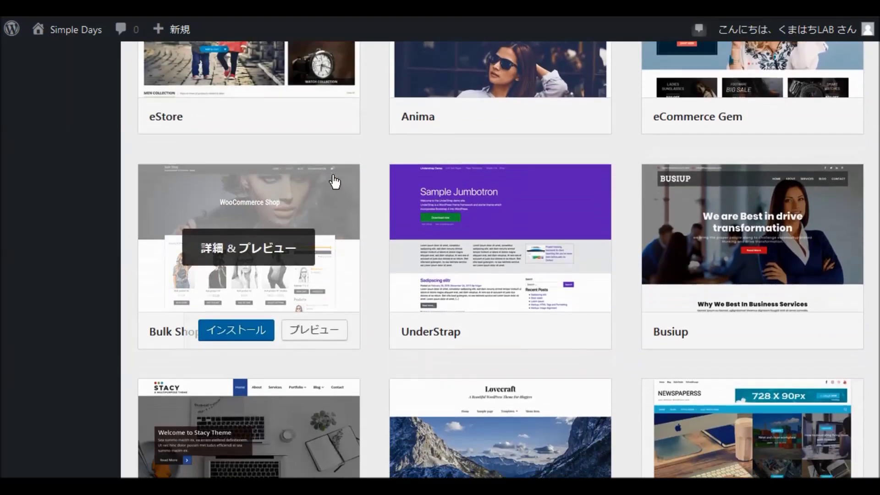
{"action": "scroll", "coordinate": [336, 182], "scroll_direction": "down", "scroll_amount": 2}
{"action": "scroll", "coordinate": [336, 182], "scroll_direction": "down", "scroll_amount": 4}
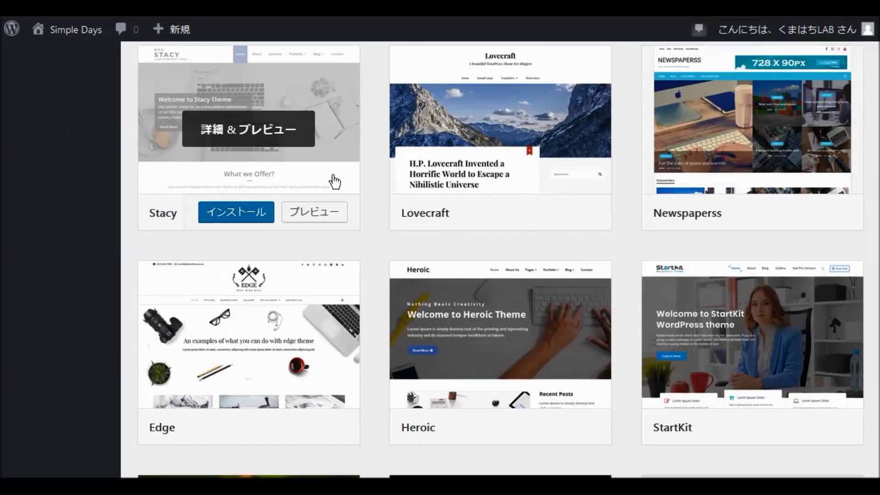
{"action": "scroll", "coordinate": [336, 182], "scroll_direction": "down", "scroll_amount": 2}
{"action": "scroll", "coordinate": [335, 182], "scroll_direction": "down", "scroll_amount": 2}
{"action": "scroll", "coordinate": [335, 182], "scroll_direction": "down", "scroll_amount": 2}
{"action": "scroll", "coordinate": [335, 182], "scroll_direction": "down", "scroll_amount": 6}
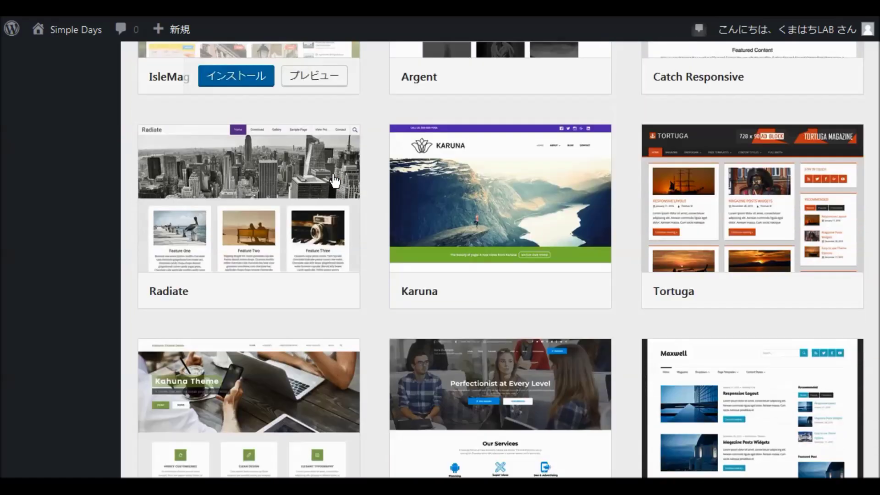
{"action": "scroll", "coordinate": [335, 180], "scroll_direction": "down", "scroll_amount": 6}
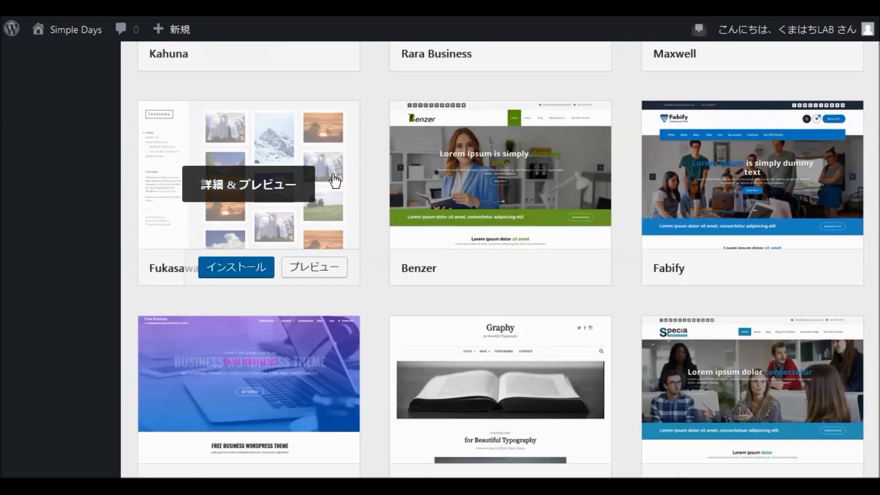
{"action": "scroll", "coordinate": [335, 182], "scroll_direction": "down", "scroll_amount": 2}
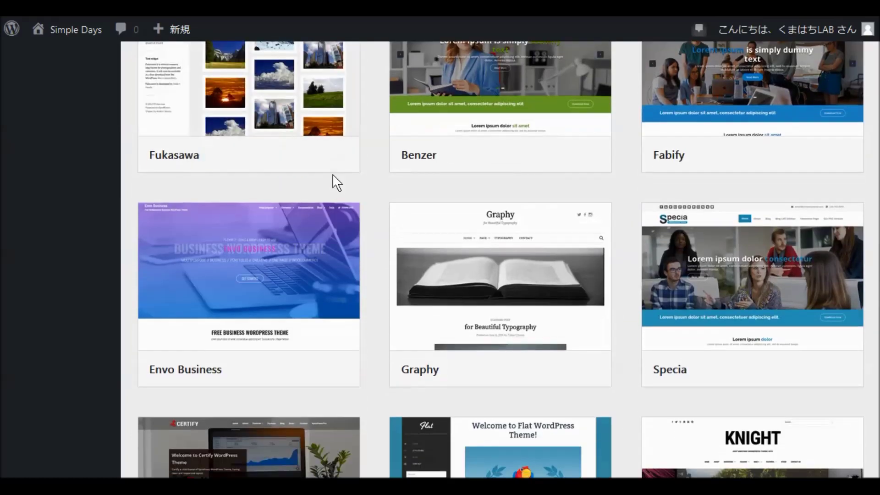
{"action": "scroll", "coordinate": [334, 177], "scroll_direction": "down", "scroll_amount": 5}
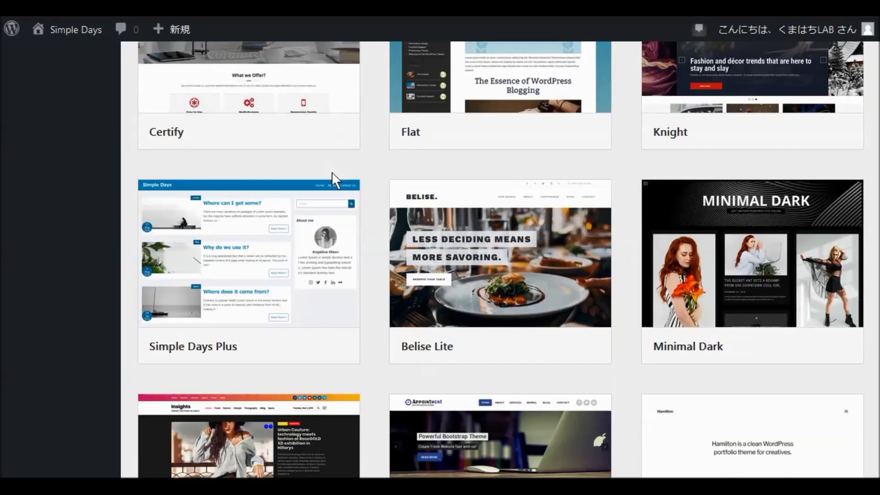
Look back over the popular themes in reverse order, returning to the start of the catalogue with its filter and search options
{"action": "scroll", "coordinate": [334, 169], "scroll_direction": "down", "scroll_amount": 20}
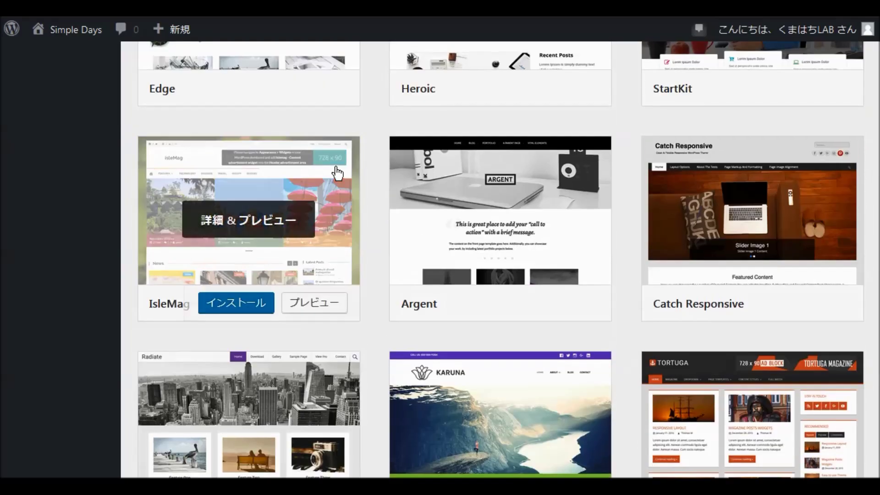
{"action": "scroll", "coordinate": [336, 172], "scroll_direction": "up", "scroll_amount": 15}
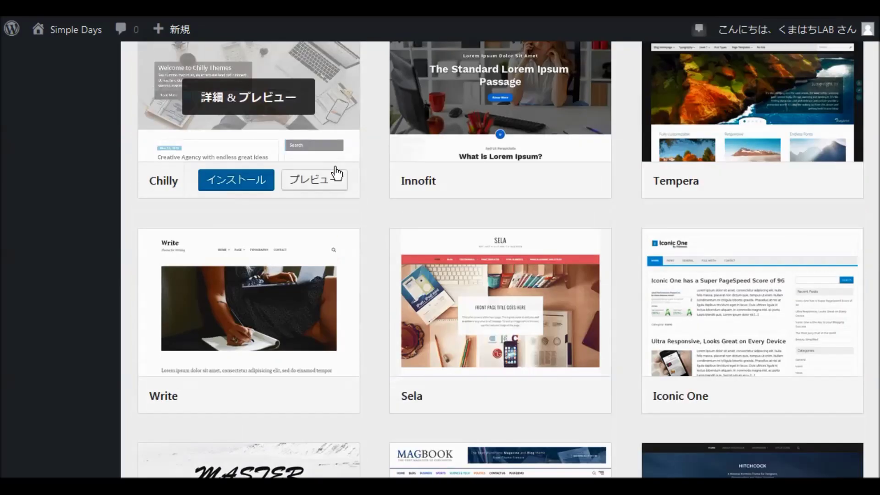
{"action": "scroll", "coordinate": [337, 174], "scroll_direction": "up", "scroll_amount": 7}
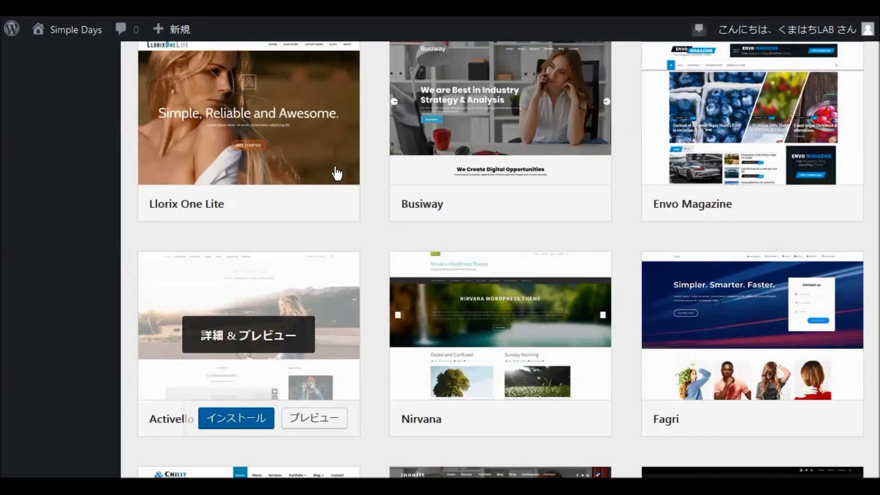
{"action": "scroll", "coordinate": [337, 173], "scroll_direction": "up", "scroll_amount": 7}
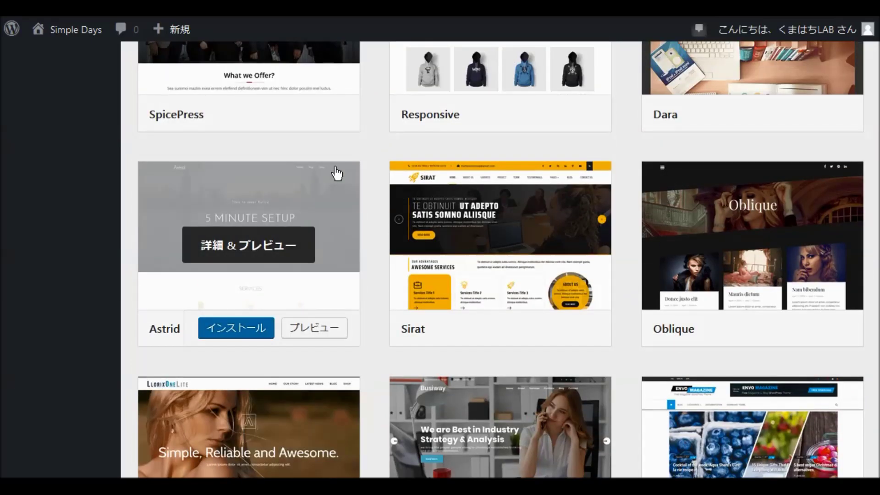
{"action": "scroll", "coordinate": [337, 173], "scroll_direction": "up", "scroll_amount": 5}
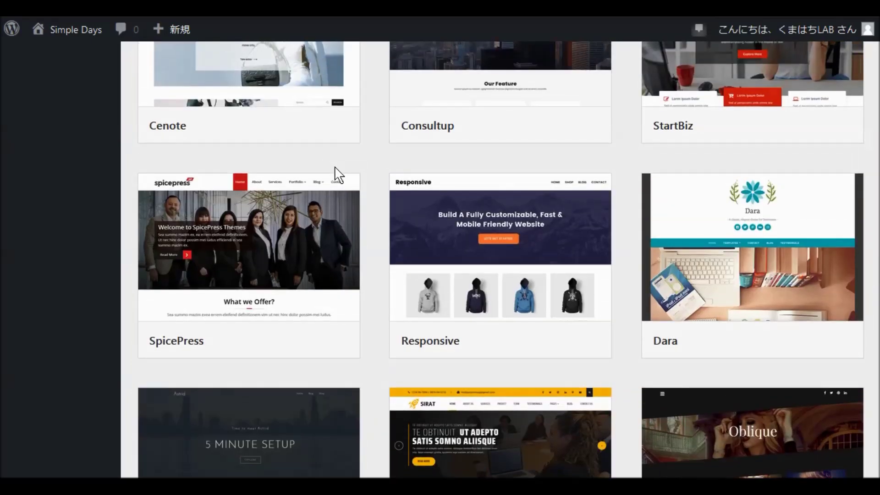
{"action": "scroll", "coordinate": [337, 172], "scroll_direction": "up", "scroll_amount": 5}
{"action": "scroll", "coordinate": [336, 172], "scroll_direction": "up", "scroll_amount": 5}
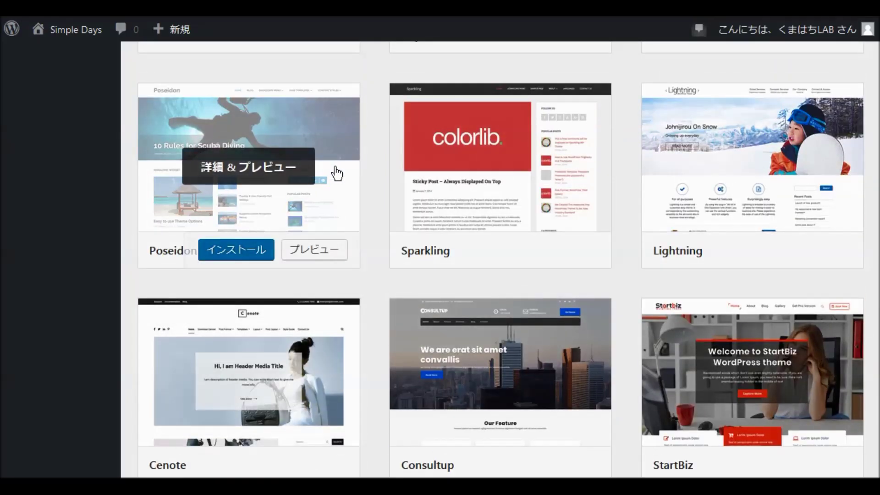
{"action": "scroll", "coordinate": [337, 174], "scroll_direction": "up", "scroll_amount": 5}
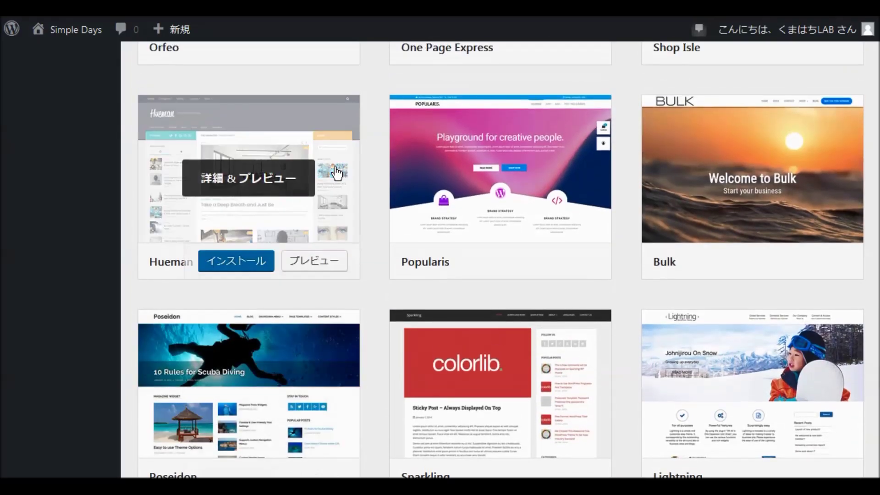
{"action": "scroll", "coordinate": [337, 174], "scroll_direction": "up", "scroll_amount": 5}
{"action": "scroll", "coordinate": [337, 173], "scroll_direction": "up", "scroll_amount": 5}
{"action": "scroll", "coordinate": [337, 173], "scroll_direction": "up", "scroll_amount": 5}
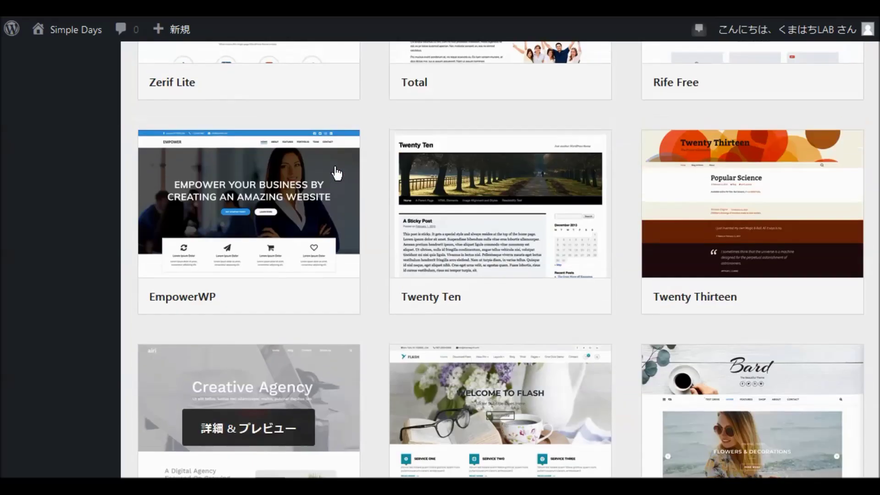
{"action": "scroll", "coordinate": [337, 173], "scroll_direction": "up", "scroll_amount": 5}
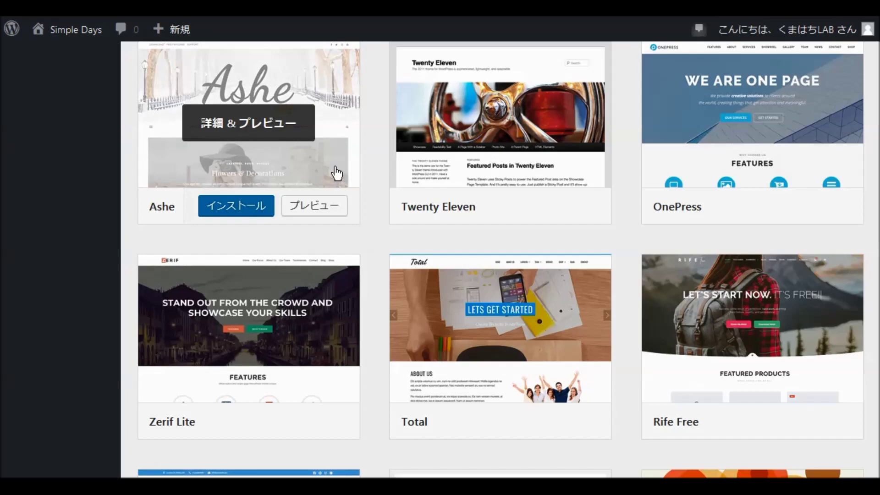
{"action": "scroll", "coordinate": [337, 173], "scroll_direction": "up", "scroll_amount": 5}
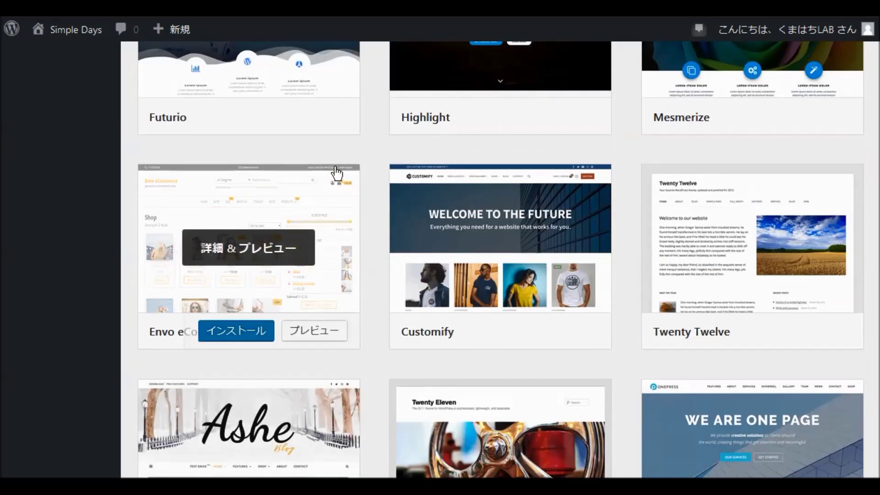
{"action": "scroll", "coordinate": [337, 173], "scroll_direction": "up", "scroll_amount": 2}
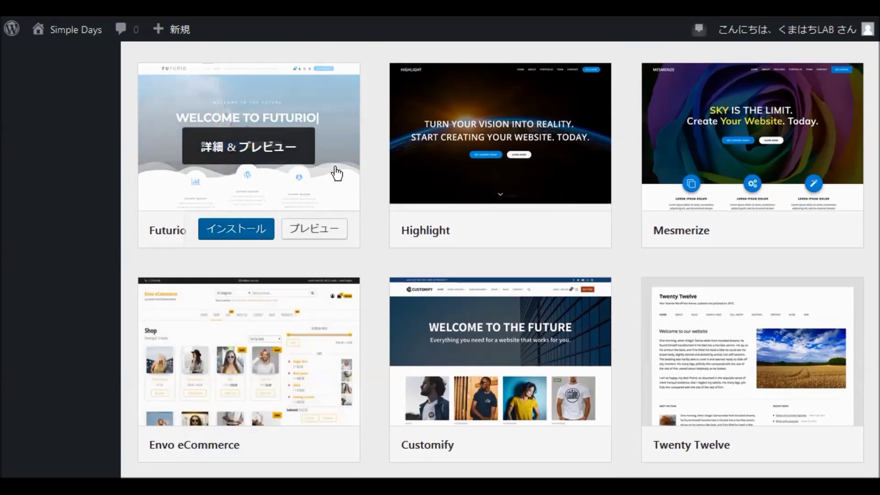
{"action": "scroll", "coordinate": [337, 174], "scroll_direction": "up", "scroll_amount": 4}
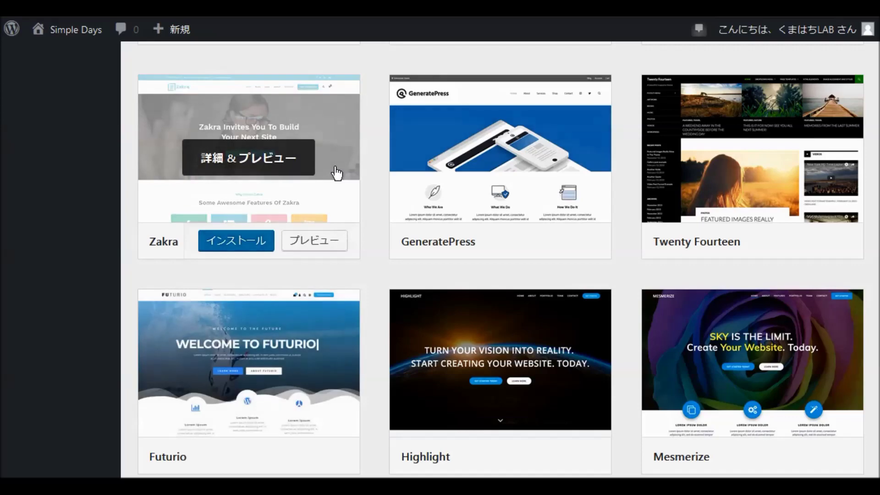
{"action": "scroll", "coordinate": [337, 173], "scroll_direction": "up", "scroll_amount": 6}
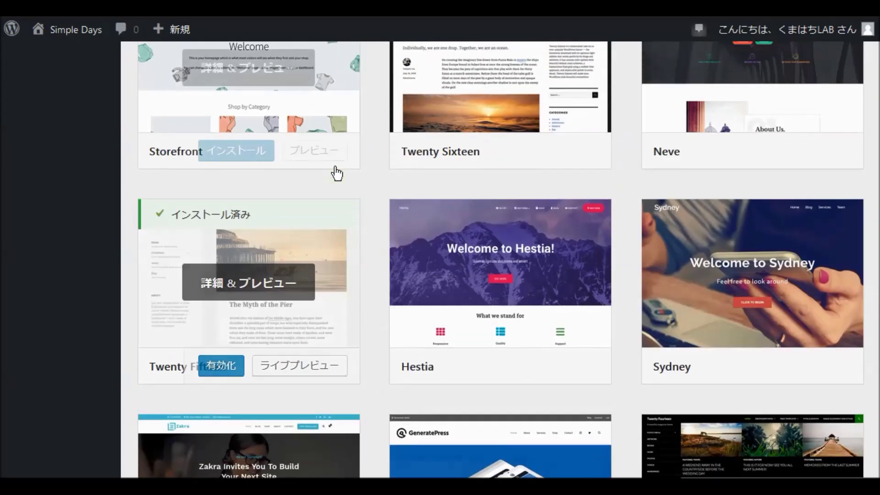
{"action": "scroll", "coordinate": [337, 173], "scroll_direction": "up", "scroll_amount": 10}
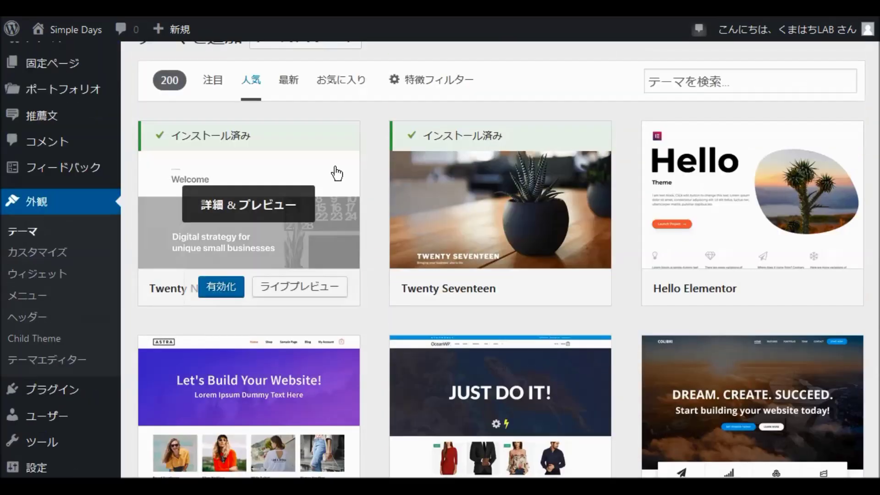
Copy the theme name from the Simple Days page on the WordPress theme directory and search the admin theme catalogue for "Simple Days"
{"action": "scroll", "coordinate": [337, 173], "scroll_direction": "down", "scroll_amount": 2}
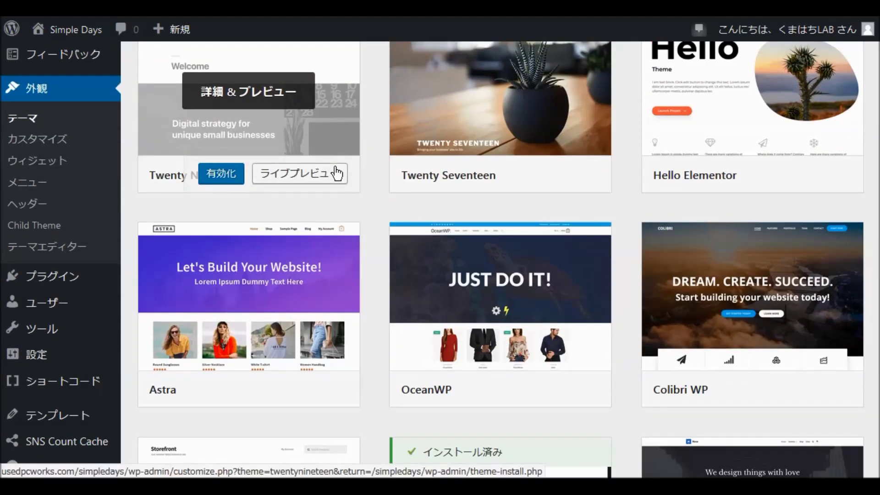
{"action": "scroll", "coordinate": [337, 173], "scroll_direction": "up", "scroll_amount": 4}
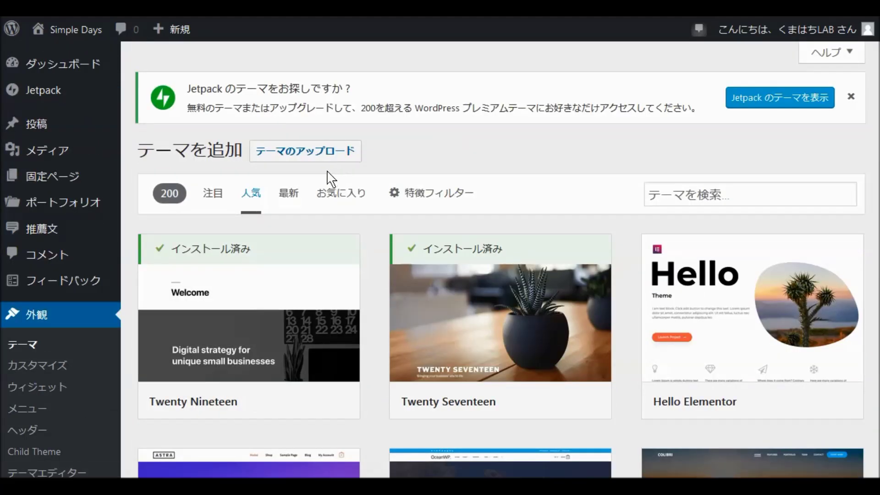
{"action": "left_click", "coordinate": [664, 193]}
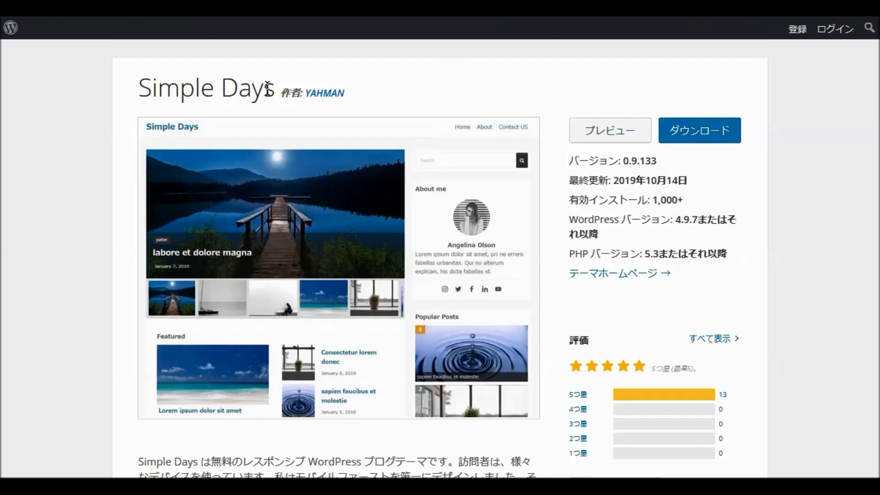
{"action": "left_click_drag", "start_coordinate": [274, 87], "coordinate": [135, 94]}
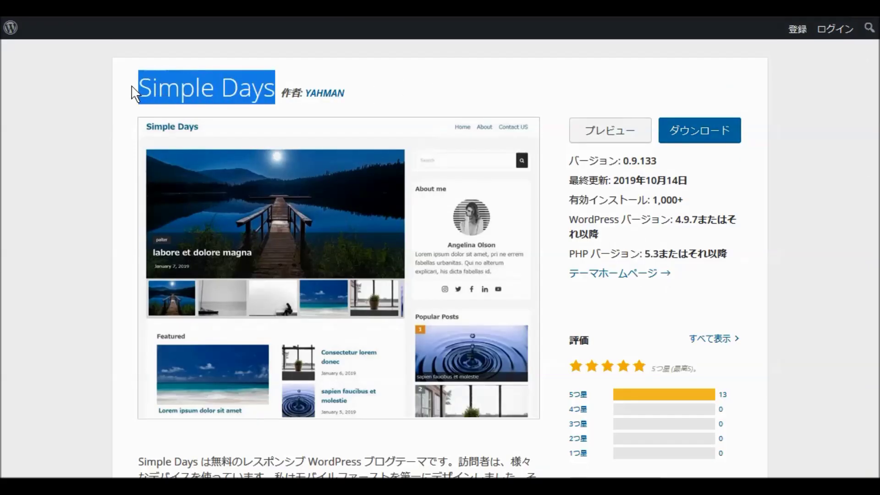
{"action": "right_click", "coordinate": [158, 83]}
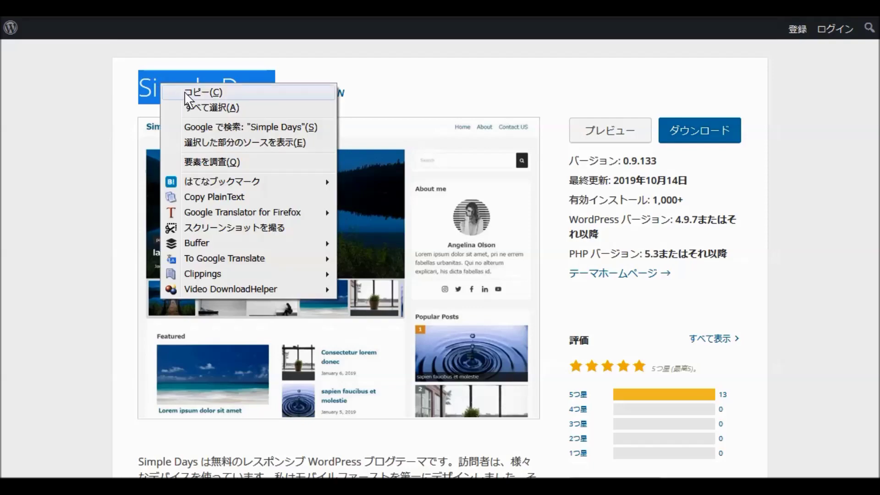
{"action": "left_click", "coordinate": [185, 91]}
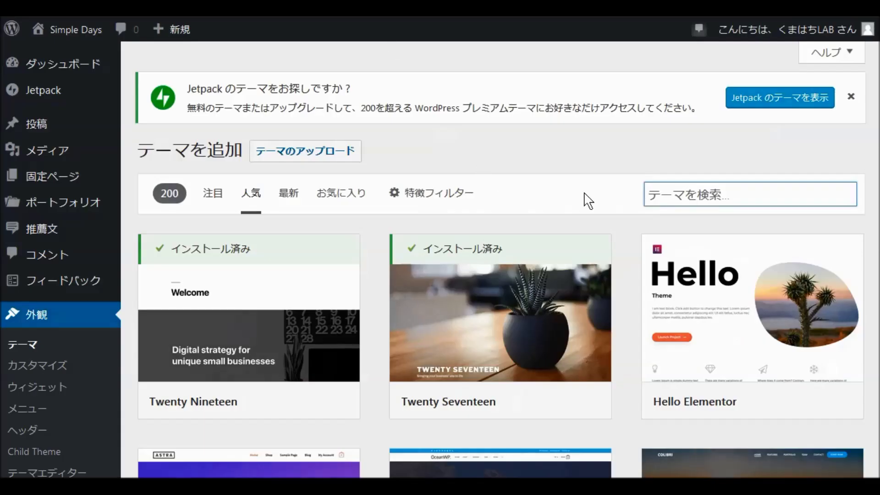
{"action": "right_click", "coordinate": [655, 192]}
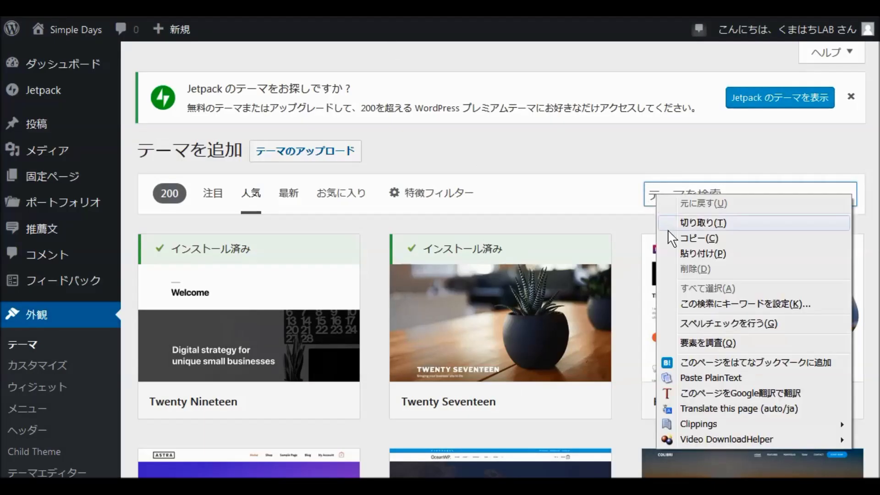
{"action": "left_click", "coordinate": [684, 249]}
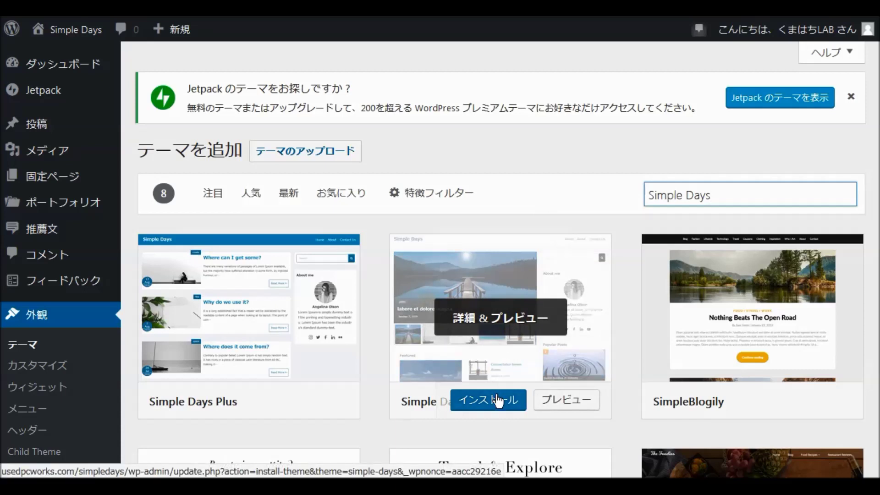
Install and activate the Simple Days theme and its recommended YAHMAN Add-ons plugin
{"action": "left_click", "coordinate": [499, 400]}
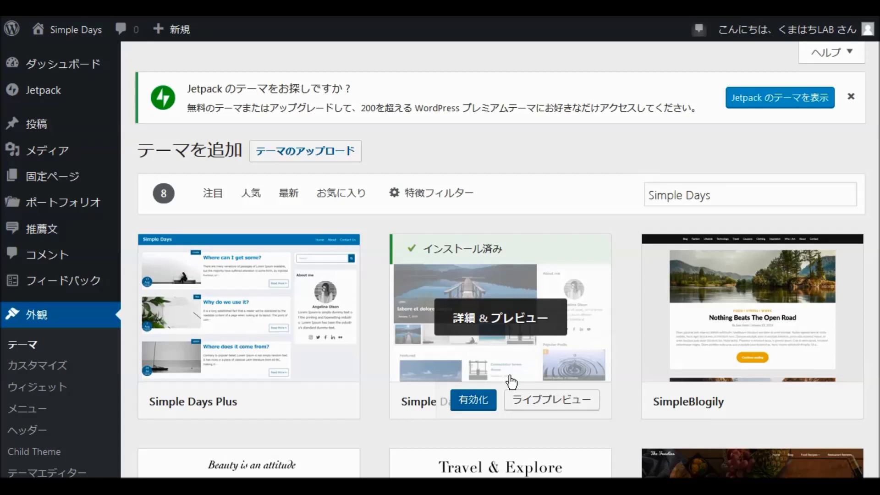
{"action": "left_click", "coordinate": [476, 406]}
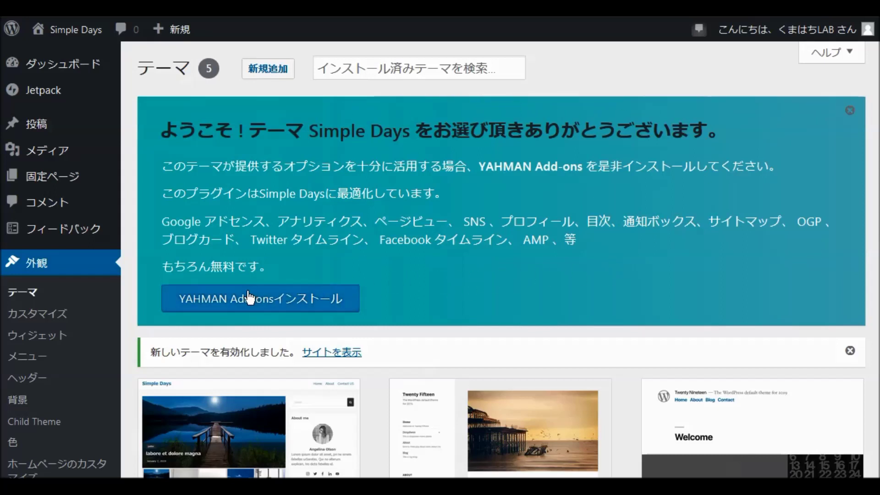
{"action": "left_click", "coordinate": [274, 302]}
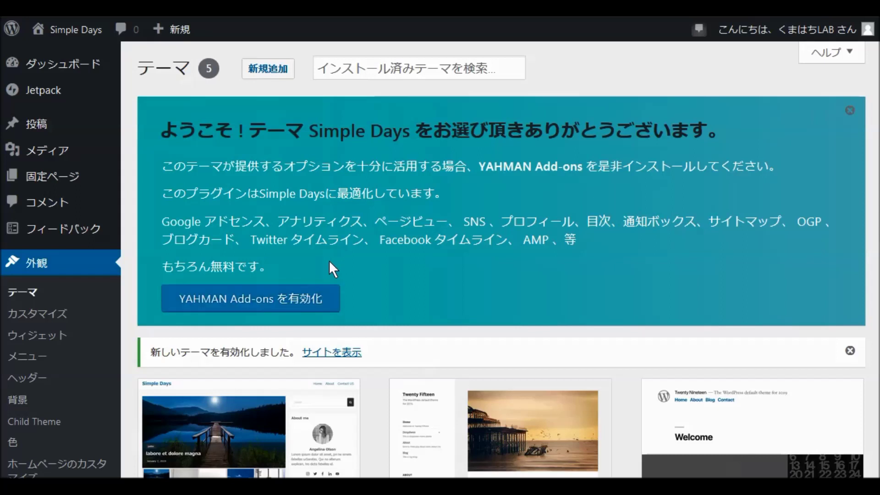
{"action": "left_click", "coordinate": [290, 299]}
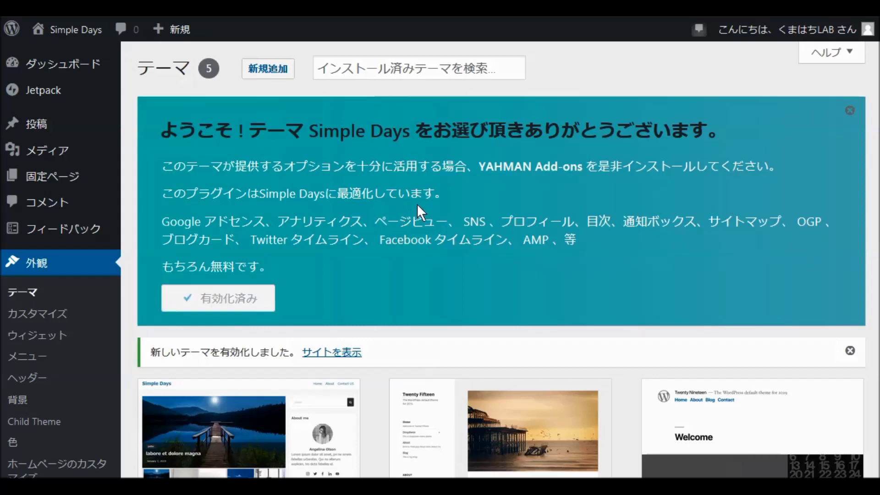
Look over the installed themes and open the Simple Days homepage customization instructions (ホームページのカスタマイズ)
{"action": "scroll", "coordinate": [416, 203], "scroll_direction": "down", "scroll_amount": 5}
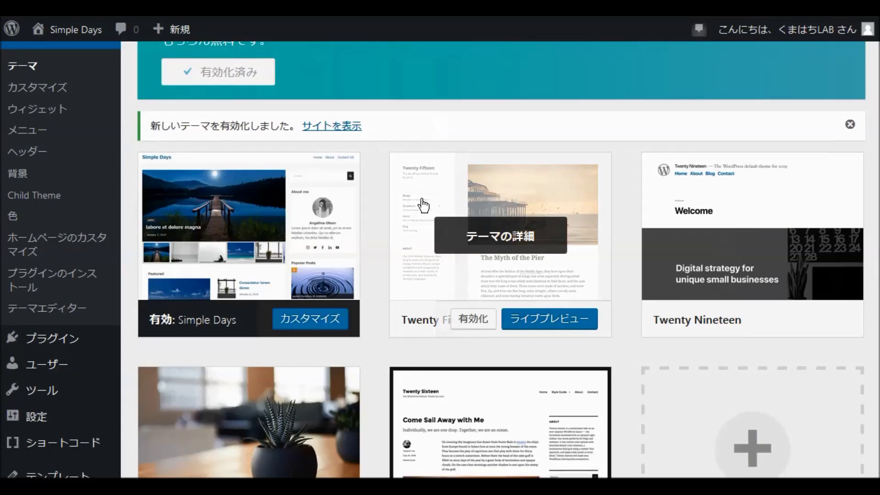
{"action": "scroll", "coordinate": [424, 205], "scroll_direction": "down", "scroll_amount": 3}
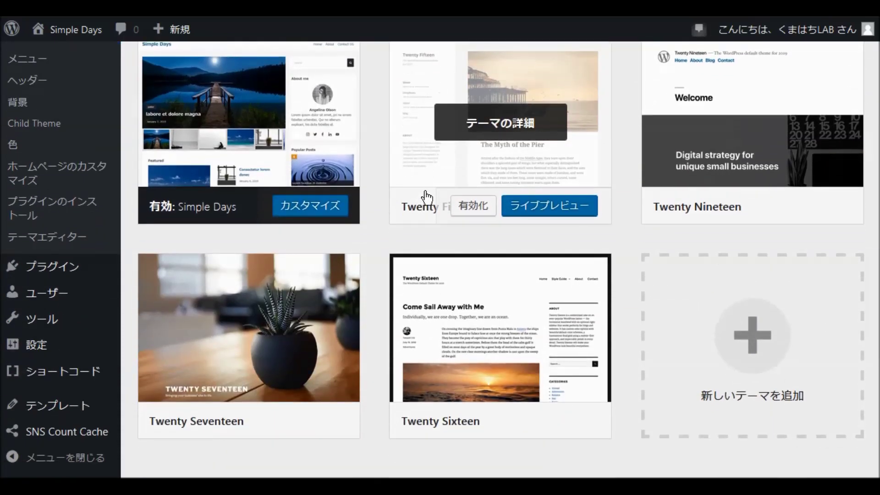
{"action": "scroll", "coordinate": [422, 221], "scroll_direction": "up", "scroll_amount": 3}
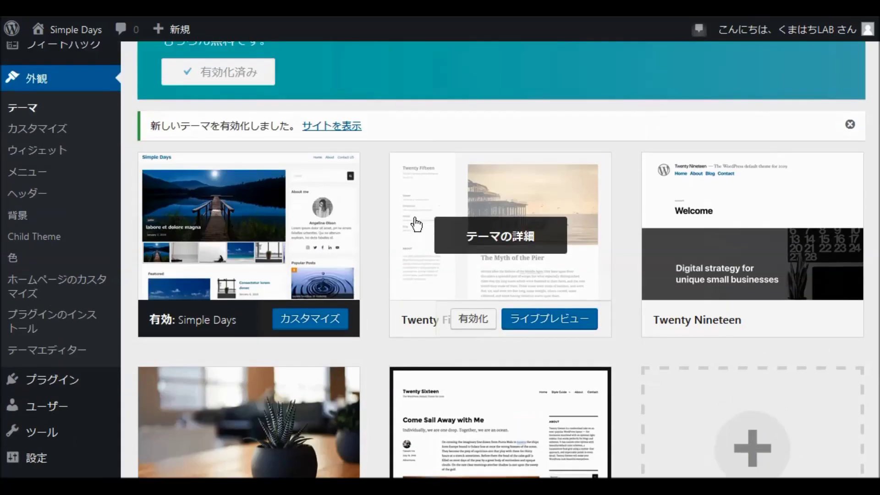
{"action": "scroll", "coordinate": [418, 225], "scroll_direction": "up", "scroll_amount": 3}
{"action": "scroll", "coordinate": [413, 220], "scroll_direction": "up", "scroll_amount": 3}
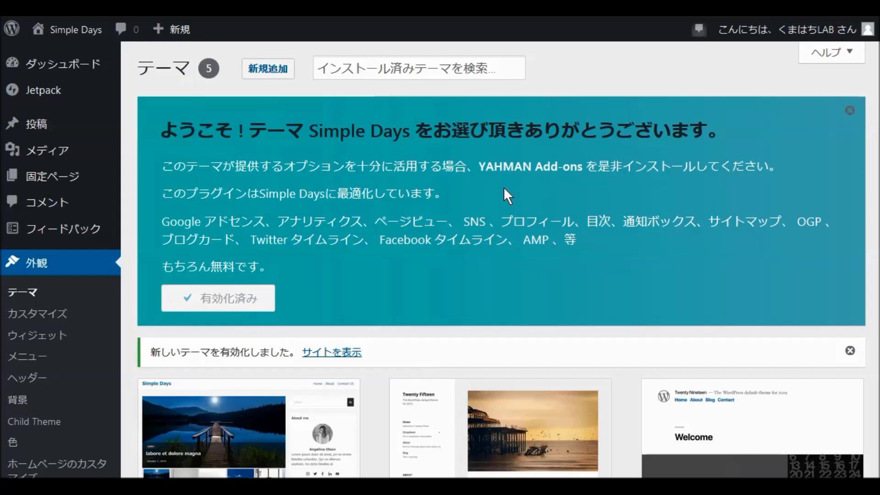
{"action": "scroll", "coordinate": [510, 189], "scroll_direction": "down", "scroll_amount": 5}
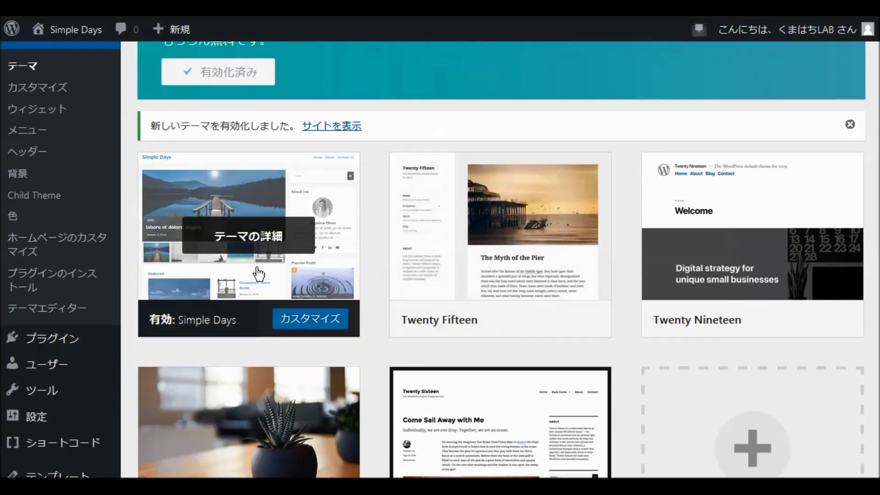
{"action": "left_click", "coordinate": [49, 244]}
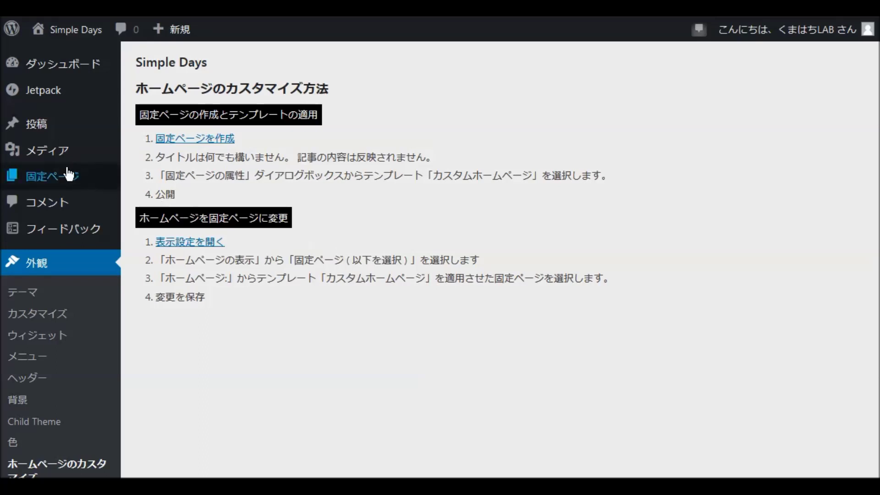
Open the fixed page くまはちLABについて for editing and set its template to カスタムホームページ
{"action": "mouse_move", "coordinate": [61, 181]}
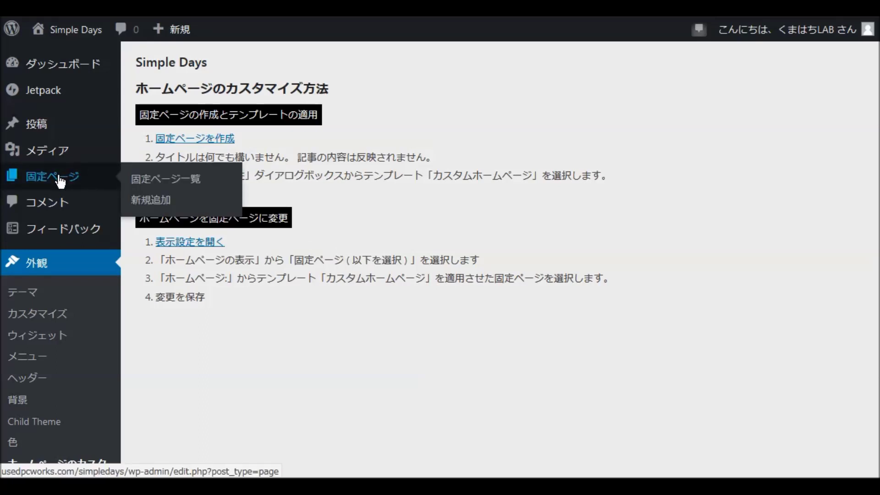
{"action": "left_click", "coordinate": [61, 181]}
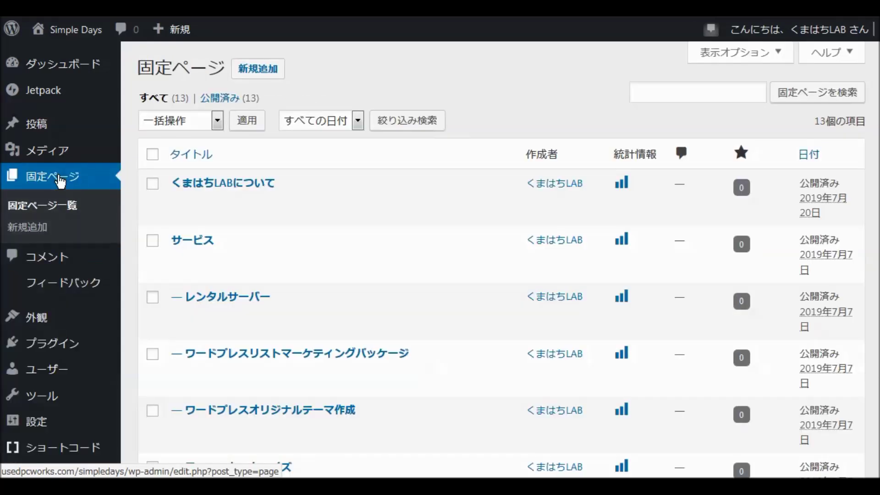
{"action": "left_click", "coordinate": [232, 186]}
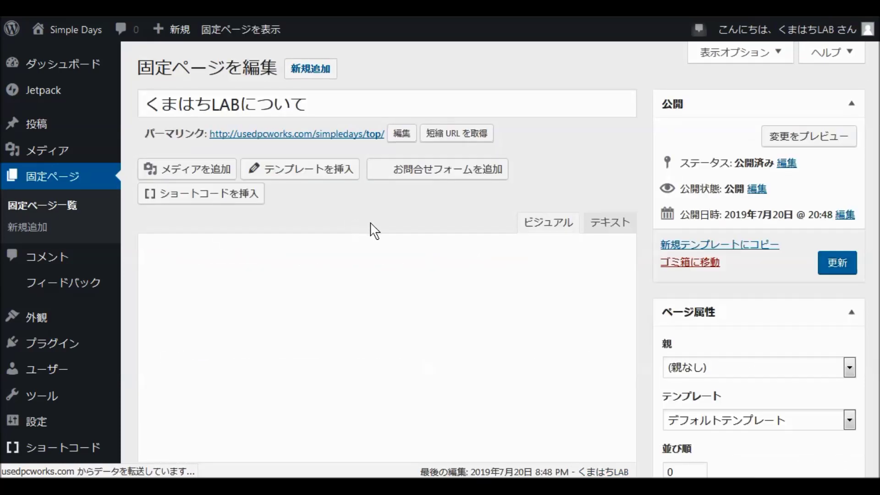
{"action": "scroll", "coordinate": [447, 232], "scroll_direction": "down", "scroll_amount": 5}
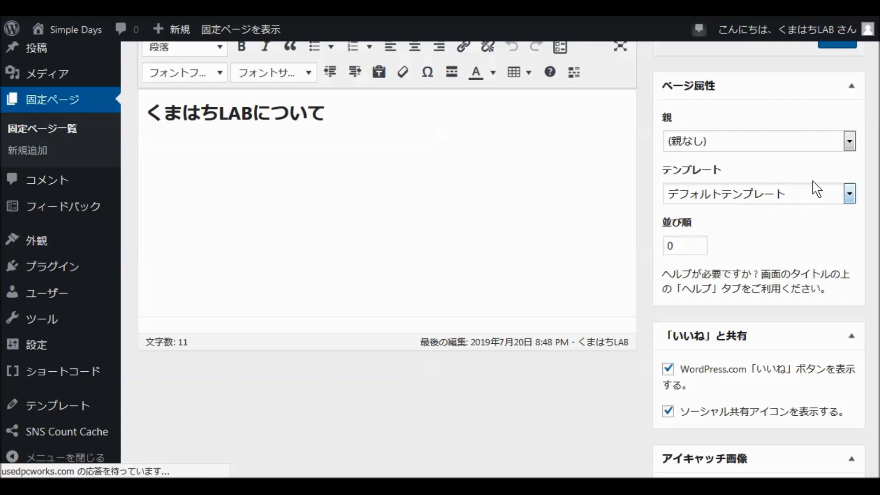
{"action": "left_click", "coordinate": [849, 193]}
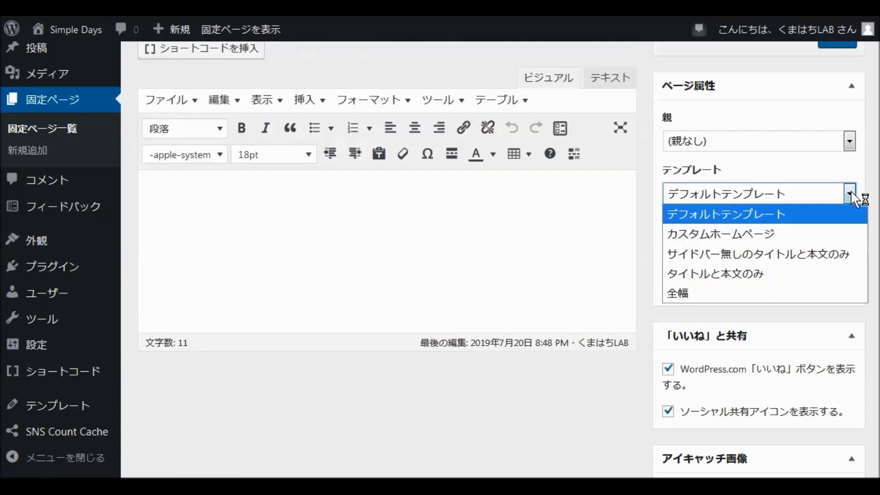
{"action": "left_click", "coordinate": [760, 232]}
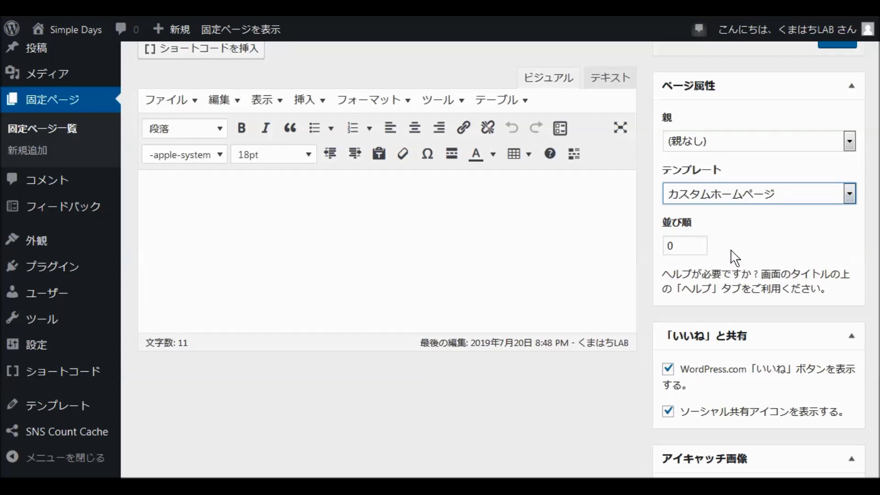
Delete the heading くまはちLABについて from the page body and update the page
{"action": "scroll", "coordinate": [667, 259], "scroll_direction": "up", "scroll_amount": 5}
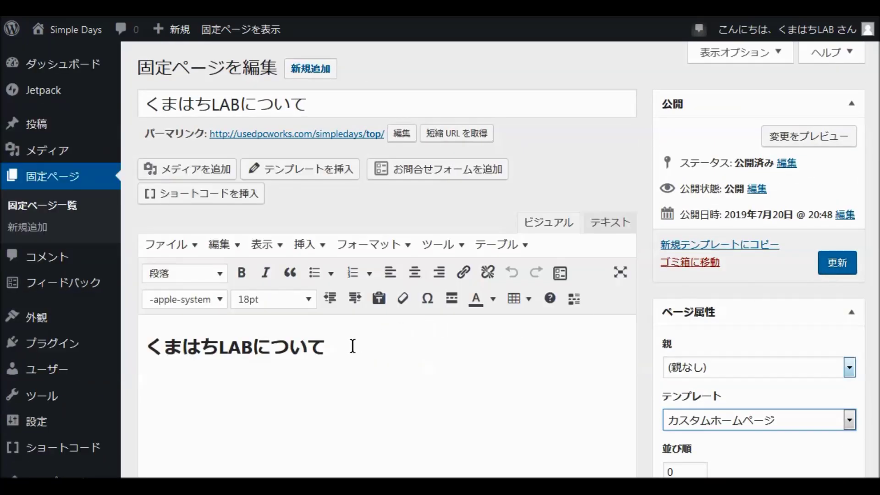
{"action": "left_click_drag", "start_coordinate": [327, 348], "coordinate": [141, 339]}
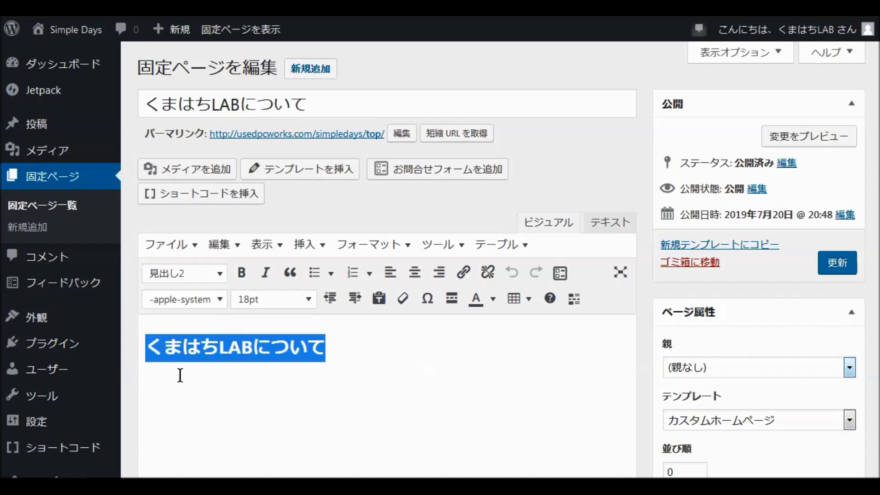
{"action": "key", "text": "Delete"}
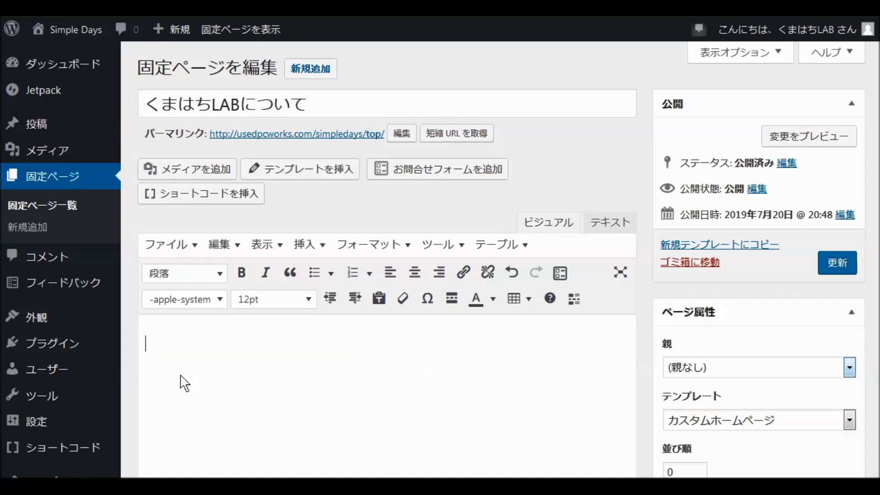
{"action": "left_click", "coordinate": [836, 264]}
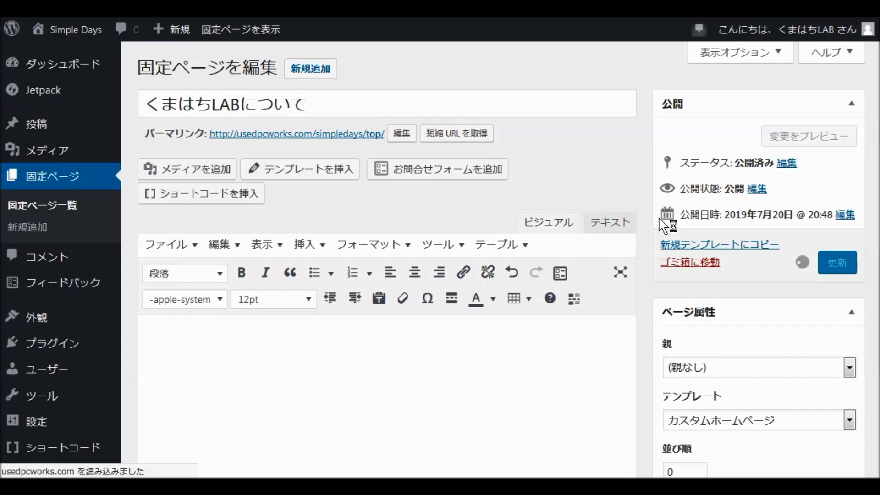
In 表示設定, set the homepage display to a 固定ページ and choose くまはちLABについて as the homepage
{"action": "scroll", "coordinate": [424, 250], "scroll_direction": "down", "scroll_amount": 3}
{"action": "scroll", "coordinate": [430, 250], "scroll_direction": "down", "scroll_amount": 2}
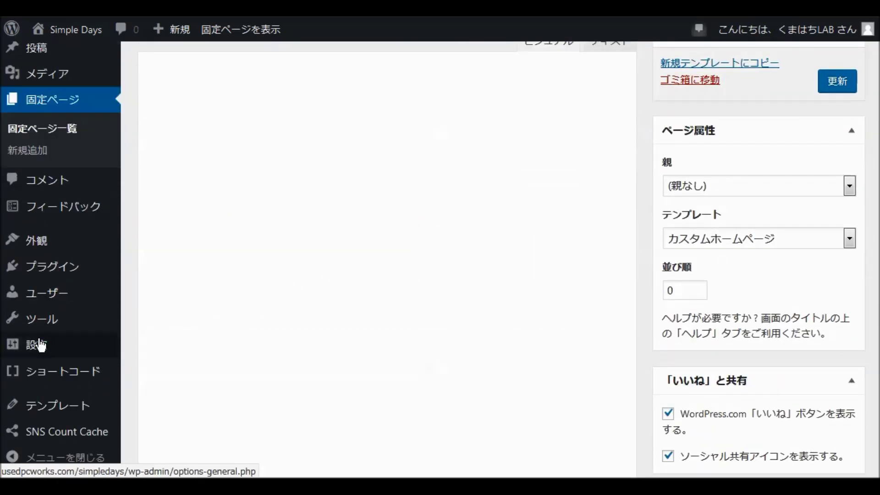
{"action": "mouse_move", "coordinate": [35, 350]}
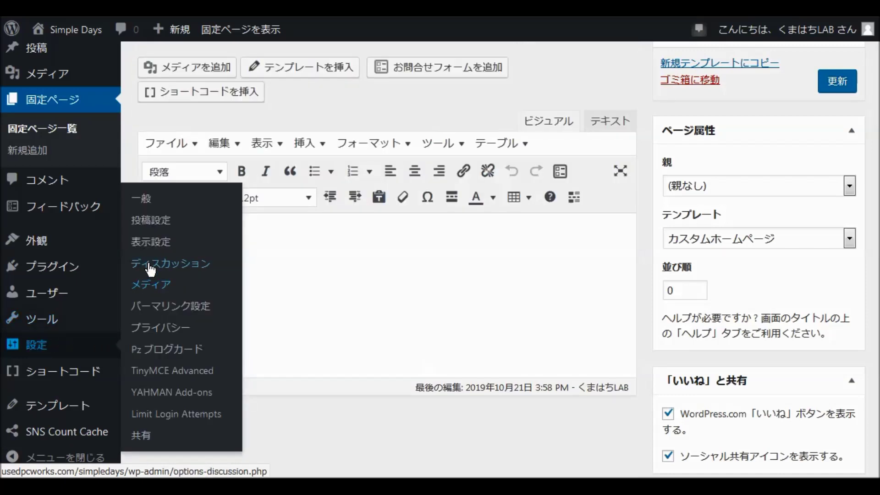
{"action": "left_click", "coordinate": [160, 250]}
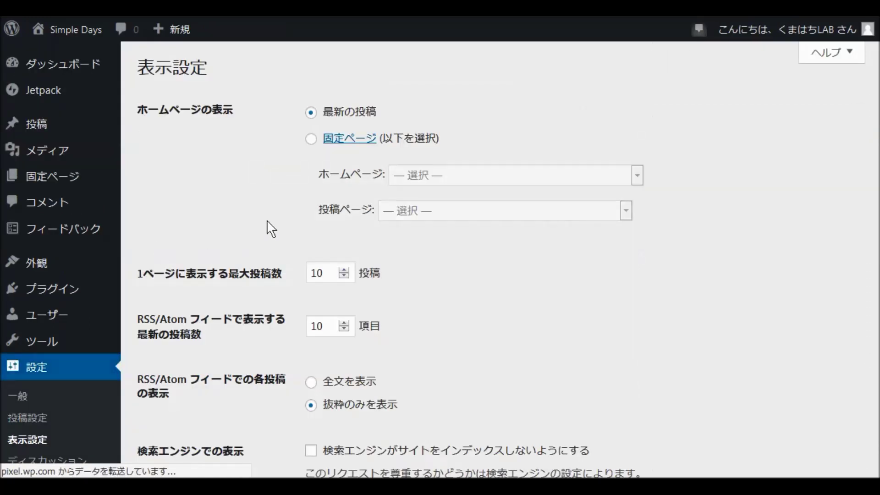
{"action": "left_click", "coordinate": [311, 140]}
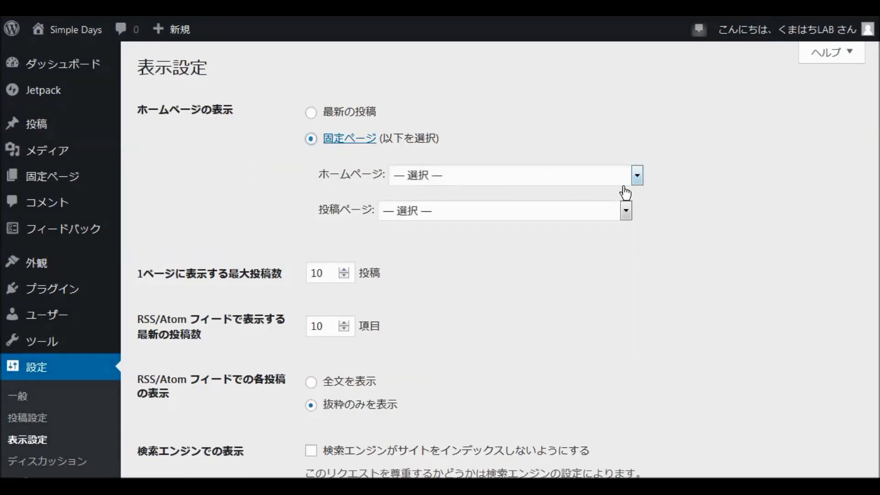
{"action": "left_click", "coordinate": [637, 176]}
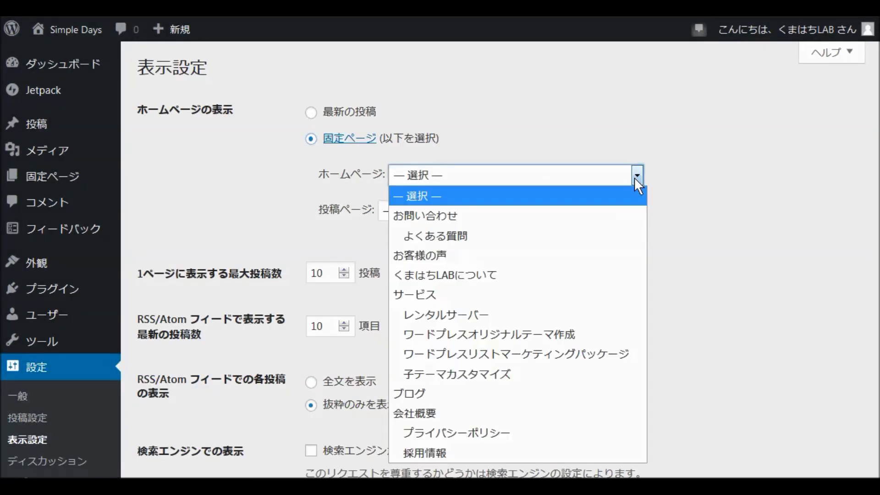
{"action": "left_click", "coordinate": [579, 277]}
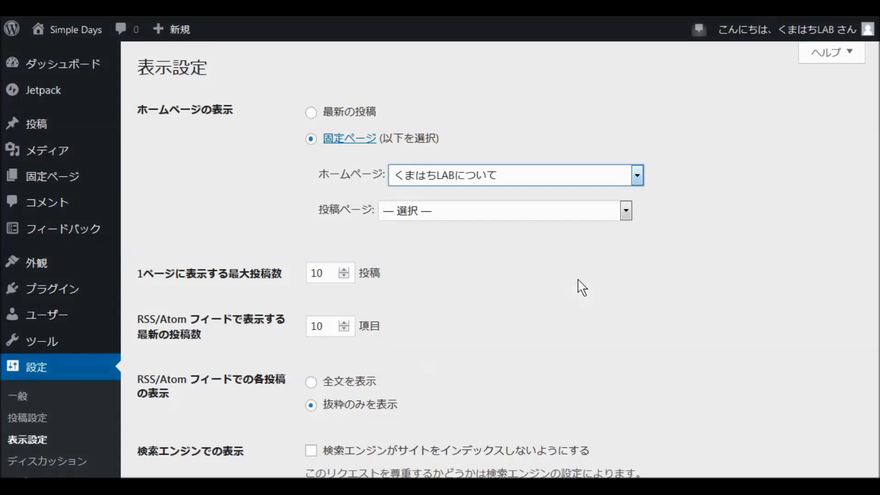
Set the posts page (投稿ページ) to ブログ and save the display settings
{"action": "left_click", "coordinate": [627, 211]}
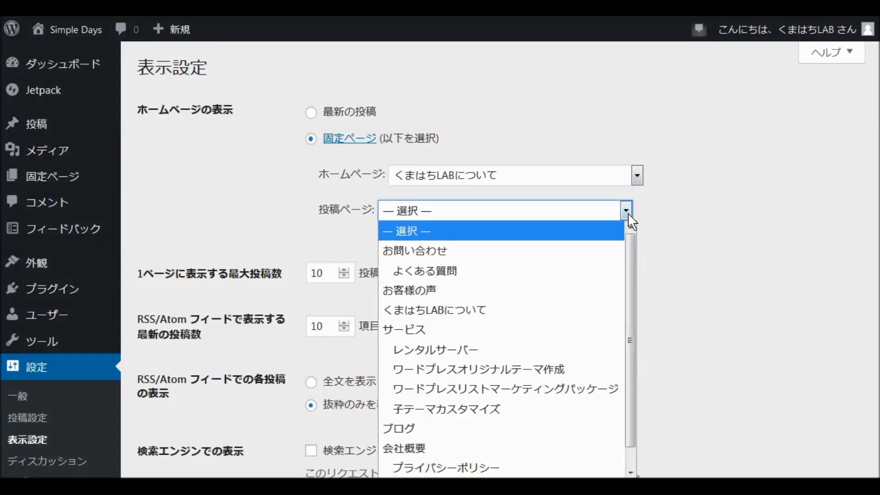
{"action": "left_click", "coordinate": [463, 426]}
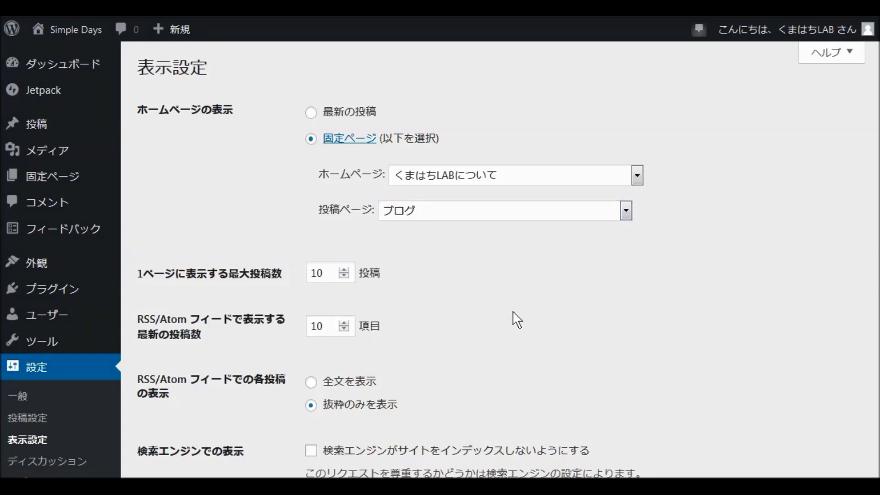
{"action": "scroll", "coordinate": [514, 321], "scroll_direction": "down", "scroll_amount": 12}
{"action": "scroll", "coordinate": [497, 317], "scroll_direction": "down", "scroll_amount": 3}
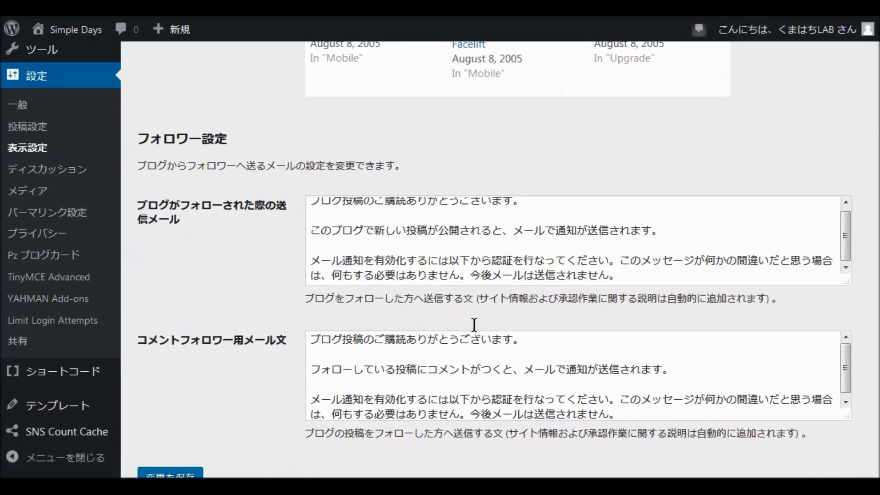
{"action": "left_click", "coordinate": [172, 399]}
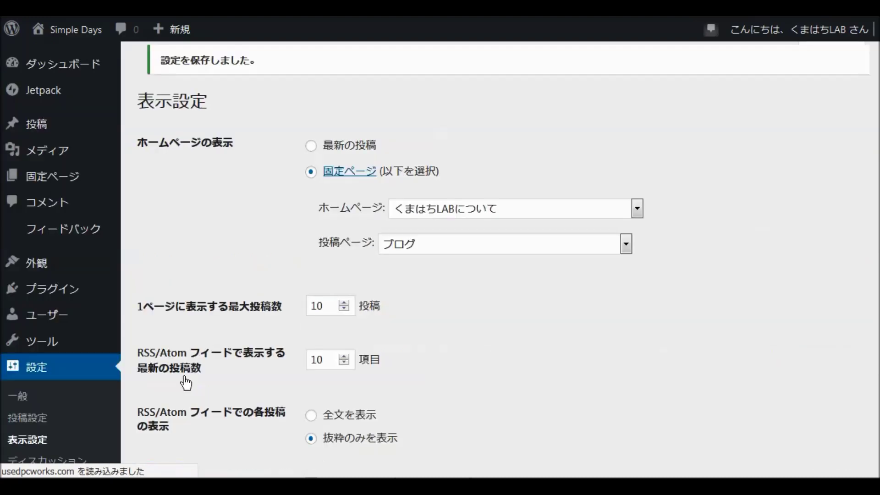
{"action": "scroll", "coordinate": [268, 349], "scroll_direction": "down", "scroll_amount": 3}
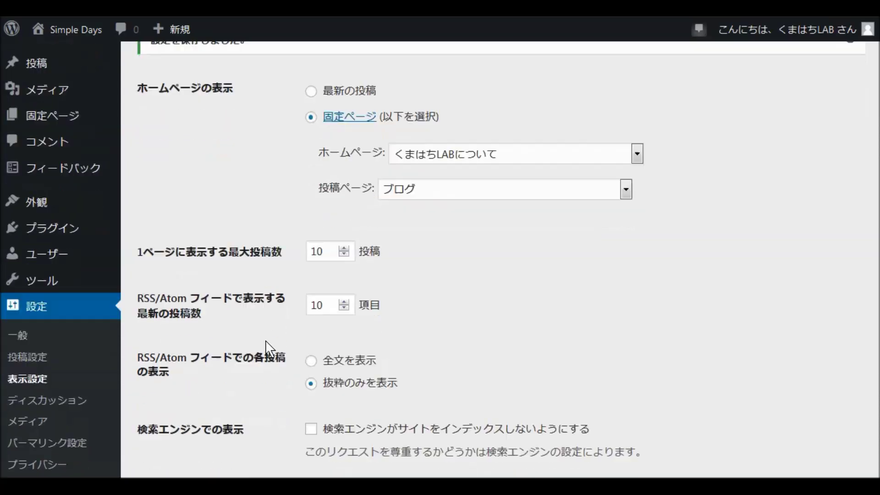
{"action": "scroll", "coordinate": [268, 348], "scroll_direction": "down", "scroll_amount": 15}
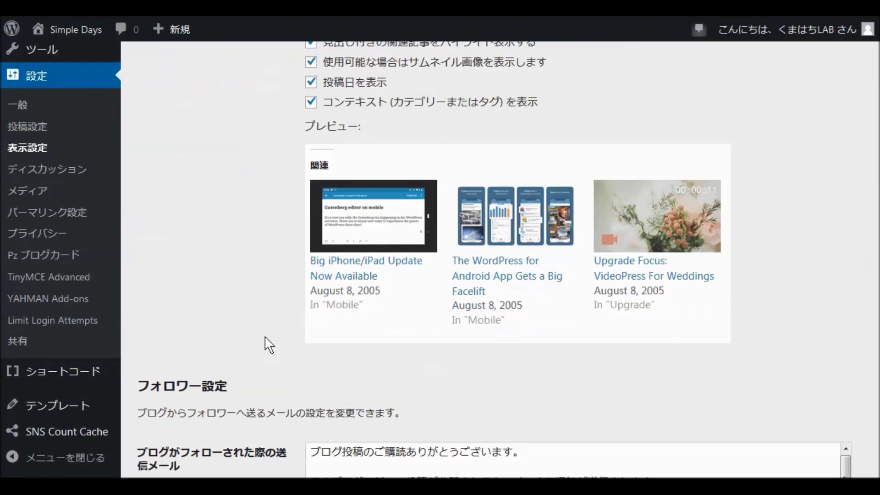
{"action": "scroll", "coordinate": [268, 345], "scroll_direction": "down", "scroll_amount": 2}
{"action": "scroll", "coordinate": [268, 344], "scroll_direction": "up", "scroll_amount": 20}
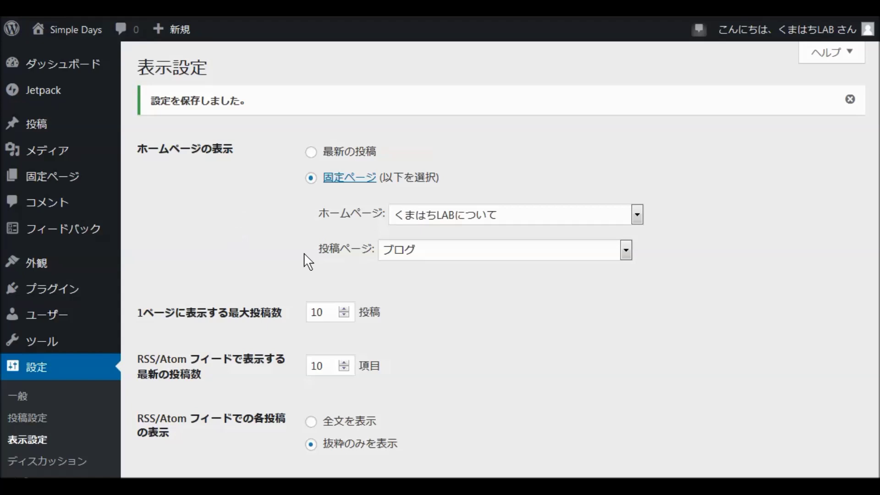
Open the theme's recommended plugin installation page (プラグインのインストール)
{"action": "mouse_move", "coordinate": [40, 270]}
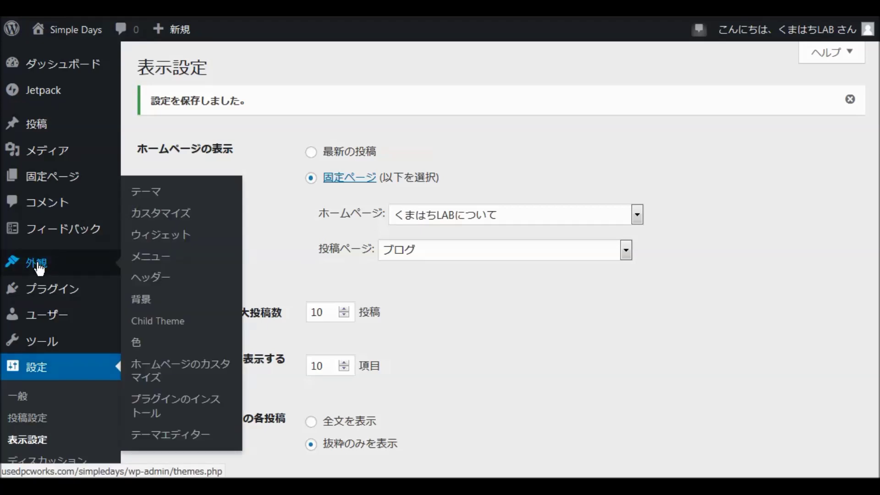
{"action": "left_click", "coordinate": [38, 265]}
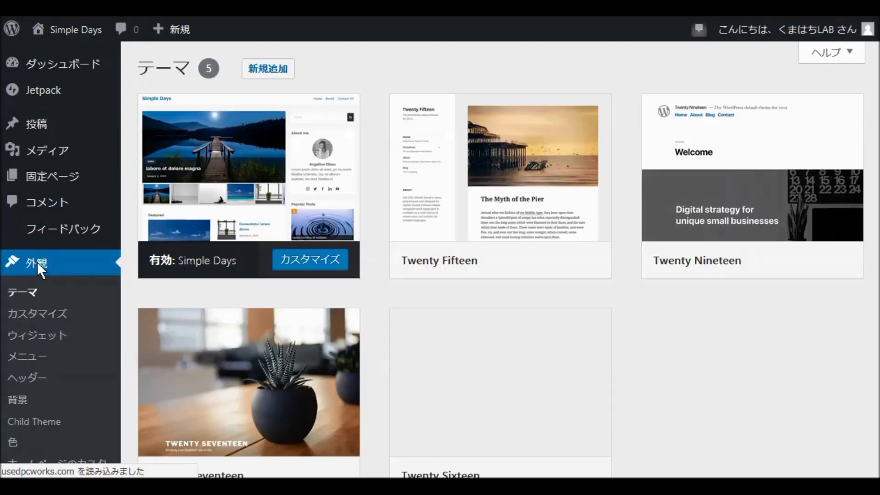
{"action": "scroll", "coordinate": [114, 295], "scroll_direction": "down", "scroll_amount": 3}
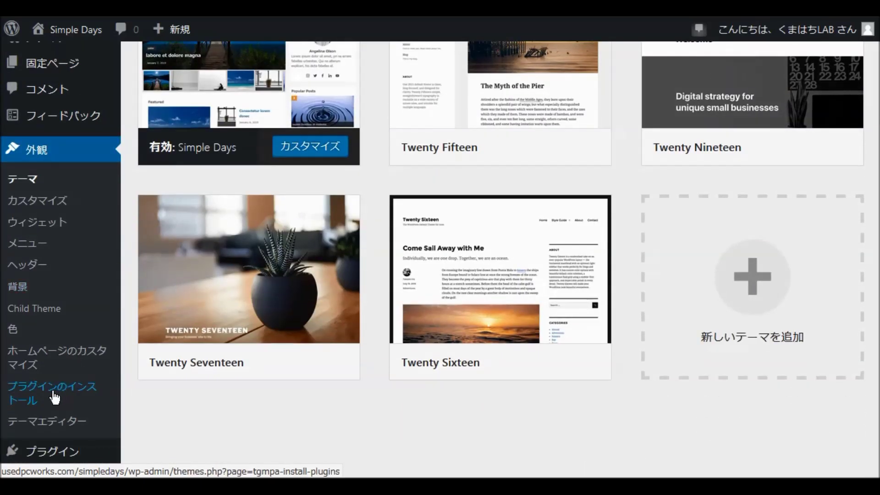
{"action": "left_click", "coordinate": [54, 397]}
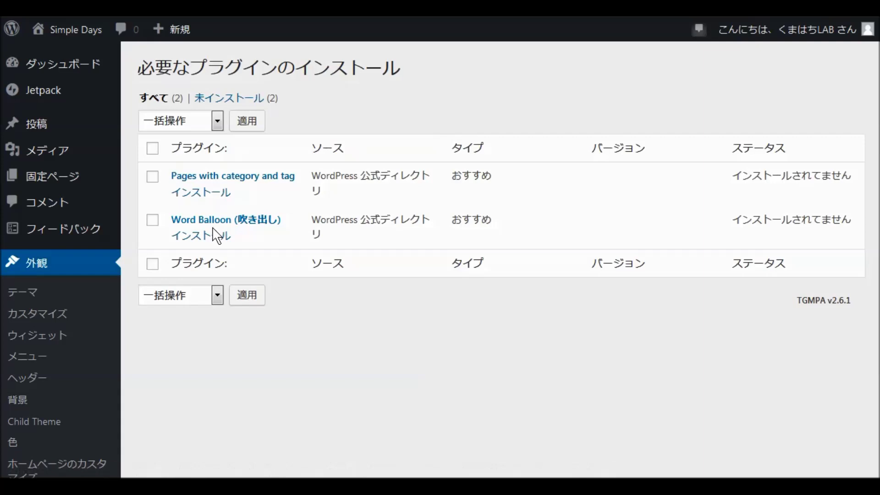
Try to run the bulk インストール action on the recommended plugins list without selecting any plugin
{"action": "left_click", "coordinate": [214, 120]}
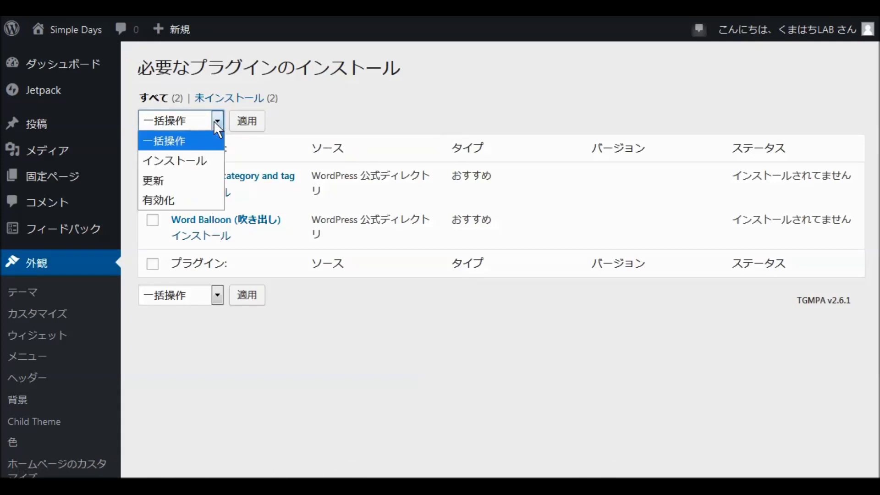
{"action": "left_click", "coordinate": [203, 157]}
{"action": "left_click", "coordinate": [247, 126]}
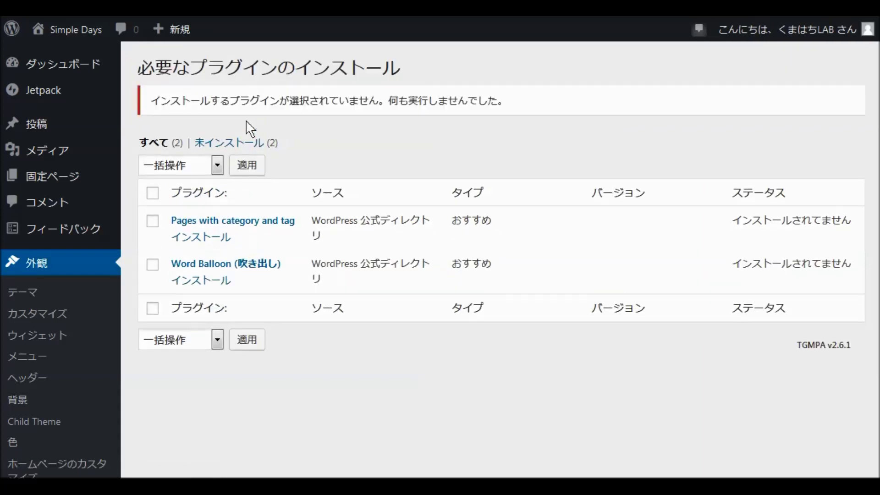
Select both recommended plugins, Pages with category and tag and Word Balloon (吹き出し), and bulk-install them
{"action": "left_click", "coordinate": [153, 193]}
{"action": "left_click", "coordinate": [219, 166]}
{"action": "left_click", "coordinate": [200, 198]}
{"action": "left_click", "coordinate": [238, 167]}
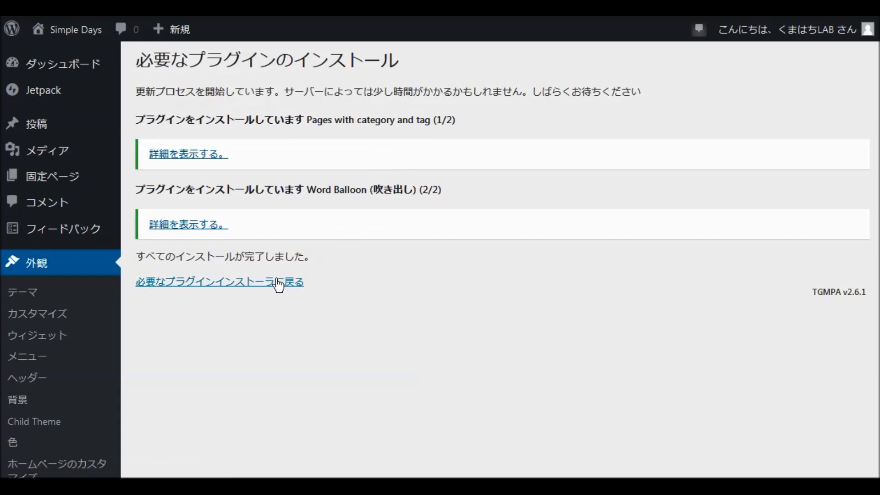
Return to the required plugins list and bulk-activate Pages with category and tag and Word Balloon (吹き出し)
{"action": "left_click", "coordinate": [237, 286]}
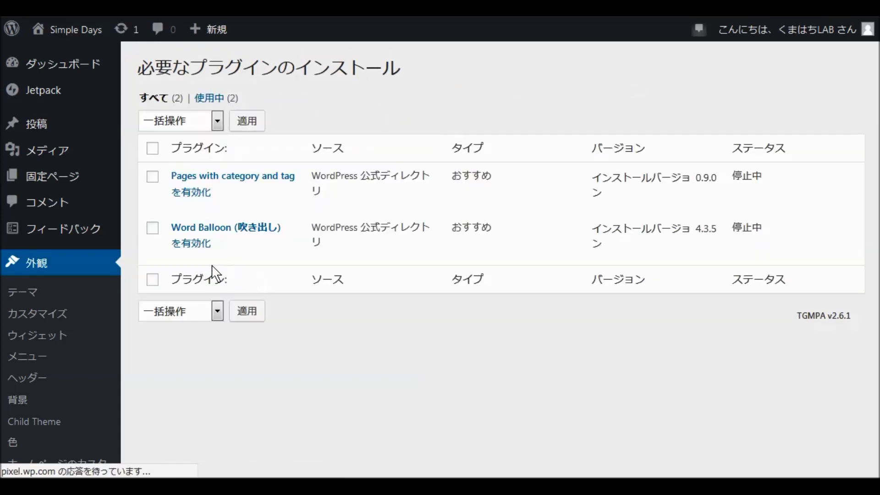
{"action": "left_click", "coordinate": [153, 148]}
{"action": "left_click", "coordinate": [218, 120]}
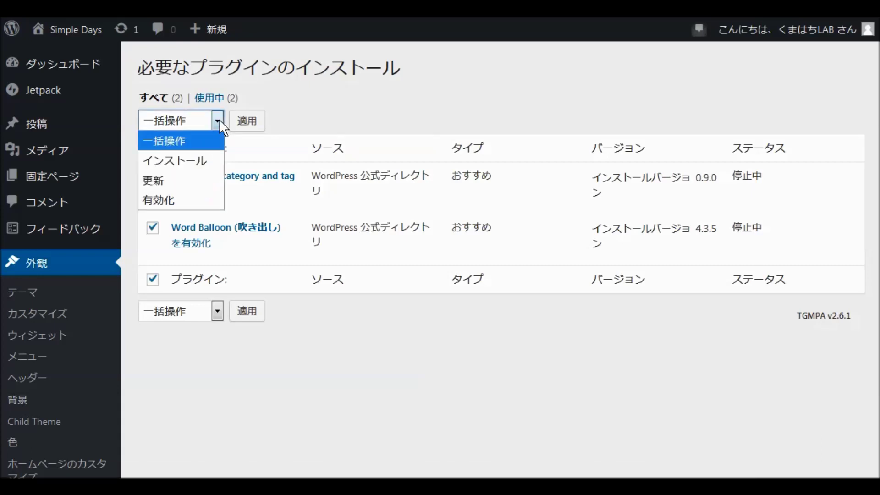
{"action": "left_click", "coordinate": [170, 203]}
{"action": "left_click", "coordinate": [254, 133]}
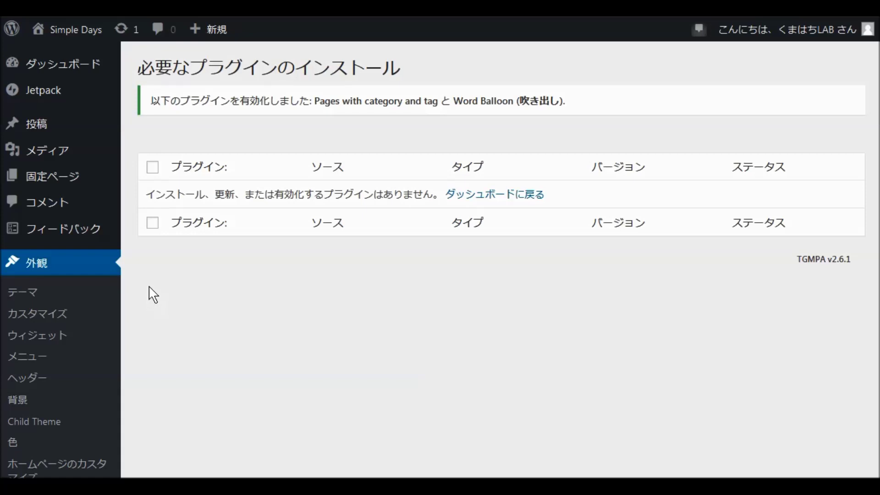
Open the Child Theme creation form for the current theme
{"action": "scroll", "coordinate": [261, 274], "scroll_direction": "down", "scroll_amount": 3}
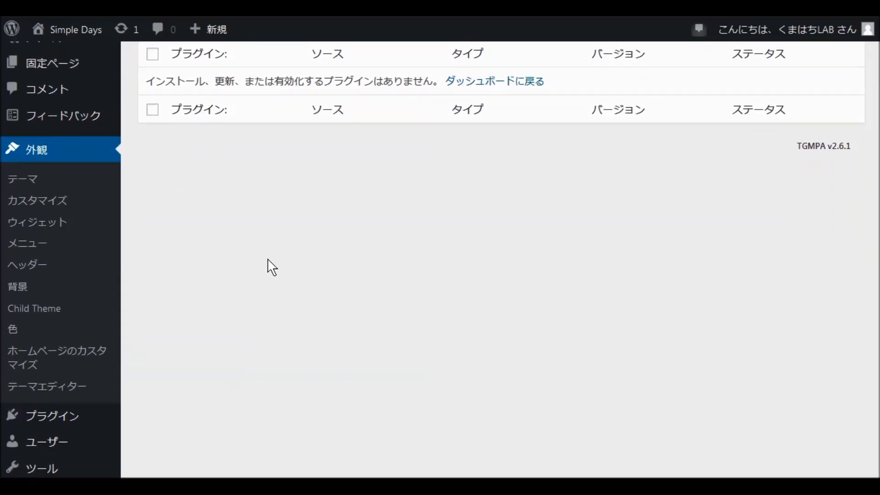
{"action": "scroll", "coordinate": [269, 263], "scroll_direction": "down", "scroll_amount": 3}
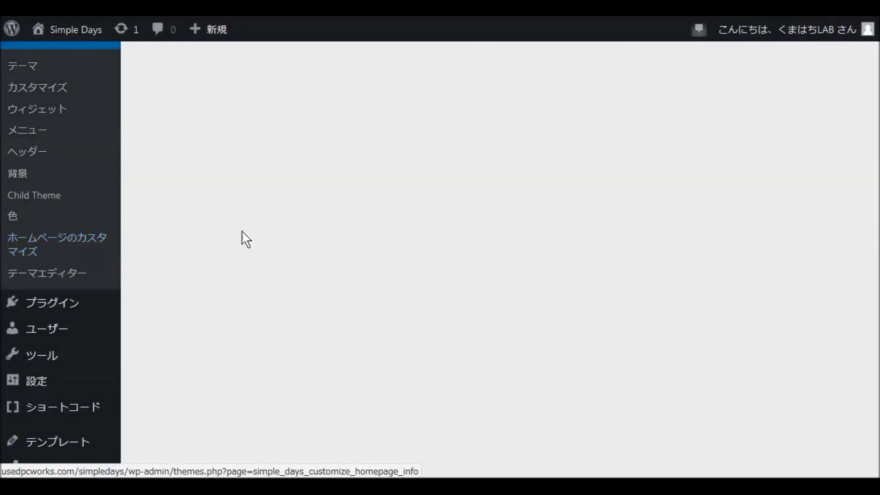
{"action": "scroll", "coordinate": [246, 239], "scroll_direction": "up", "scroll_amount": 6}
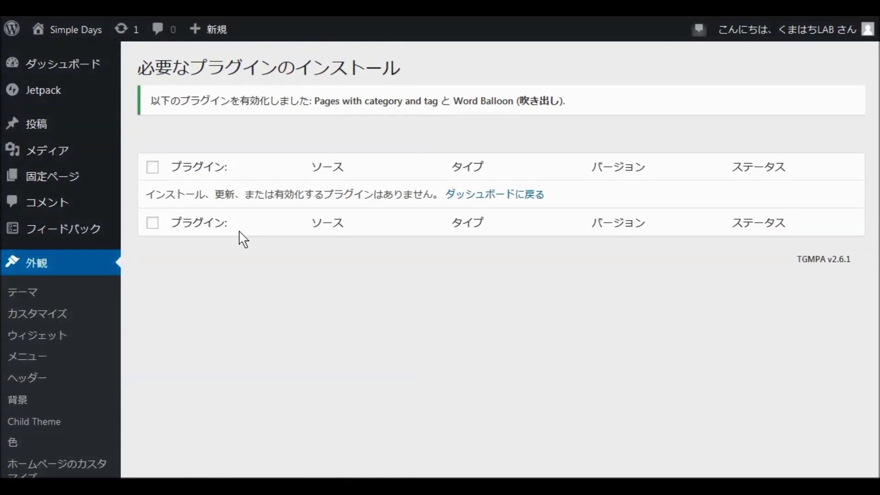
{"action": "scroll", "coordinate": [243, 240], "scroll_direction": "down", "scroll_amount": 3}
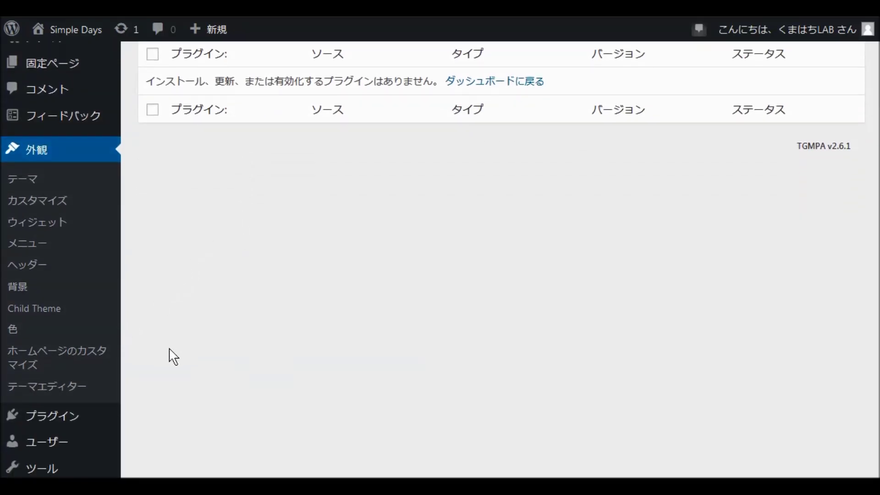
{"action": "left_click", "coordinate": [59, 320]}
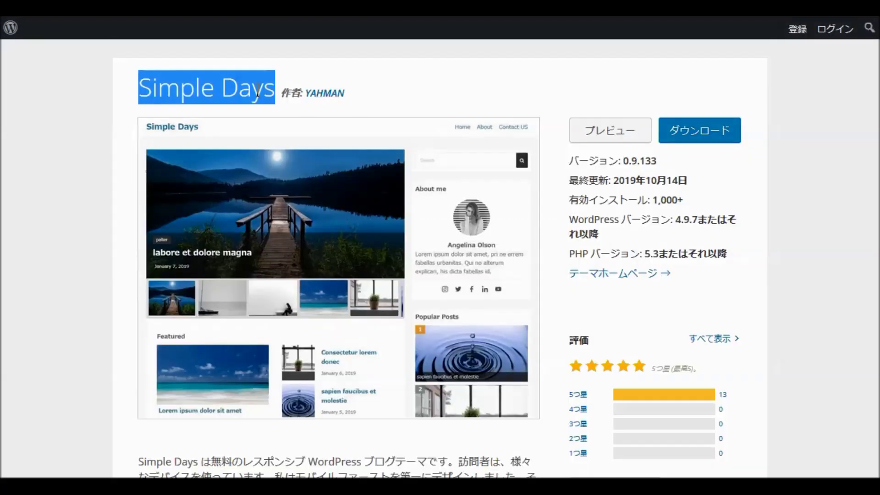
Copy the theme name from the Simple Days page on WordPress.org and name the child theme Simple Days Child
{"action": "right_click", "coordinate": [258, 92]}
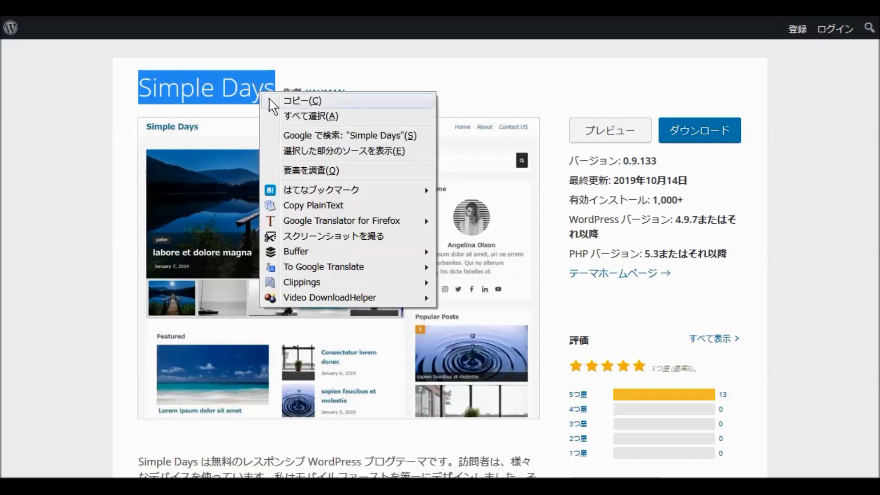
{"action": "left_click", "coordinate": [275, 100]}
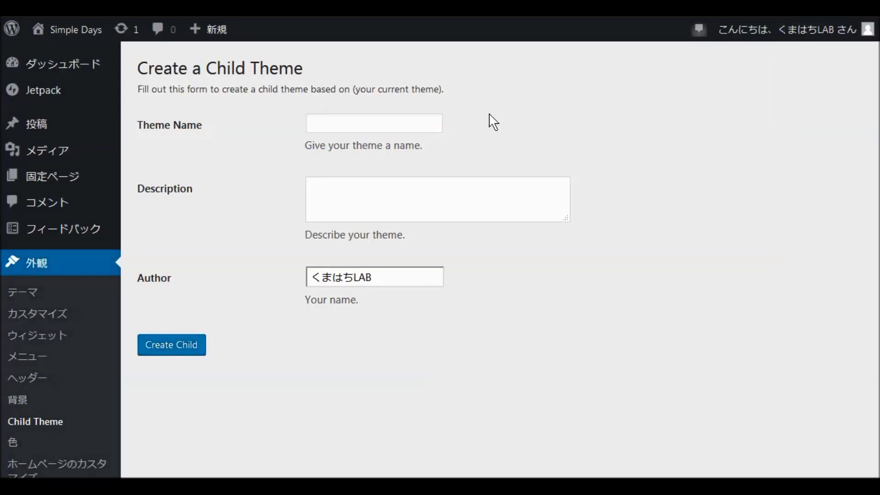
{"action": "left_click", "coordinate": [342, 128]}
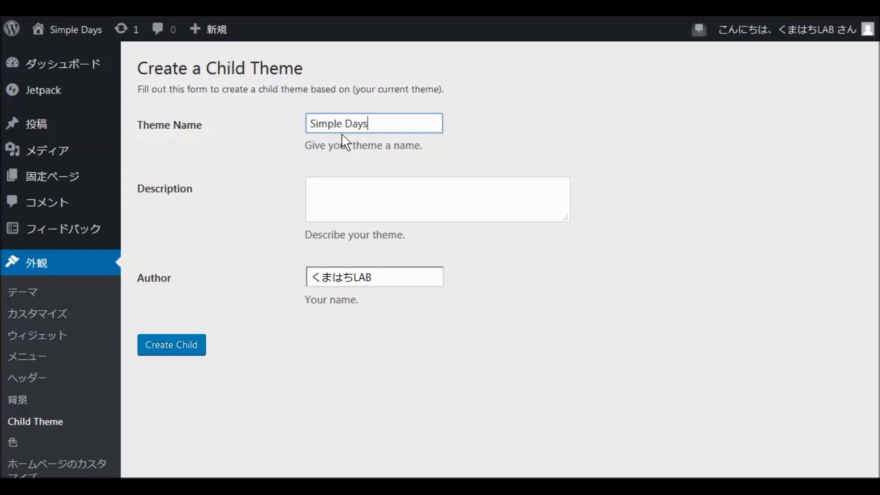
{"action": "type", "text": "Child"}
Set the child theme's description to Simple Daysの子テーマ and create the child theme
{"action": "left_click", "coordinate": [331, 188]}
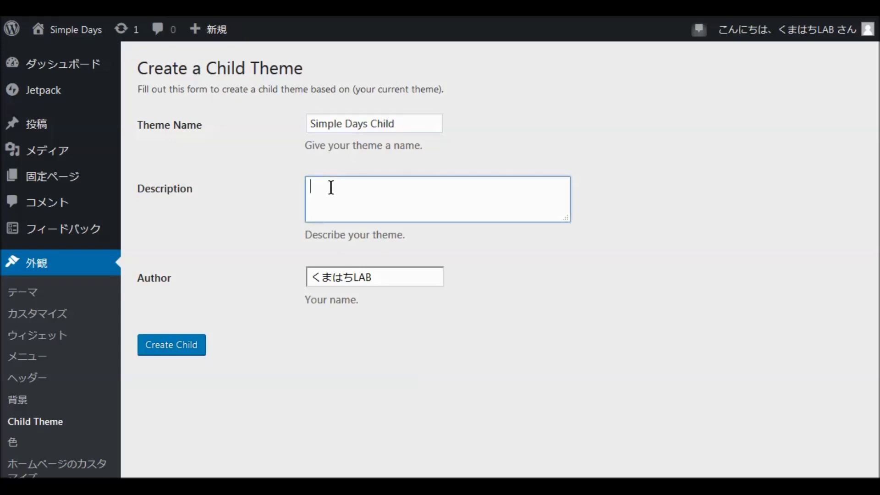
{"action": "key", "text": "ctrl+v"}
{"action": "type", "text": "nokot"}
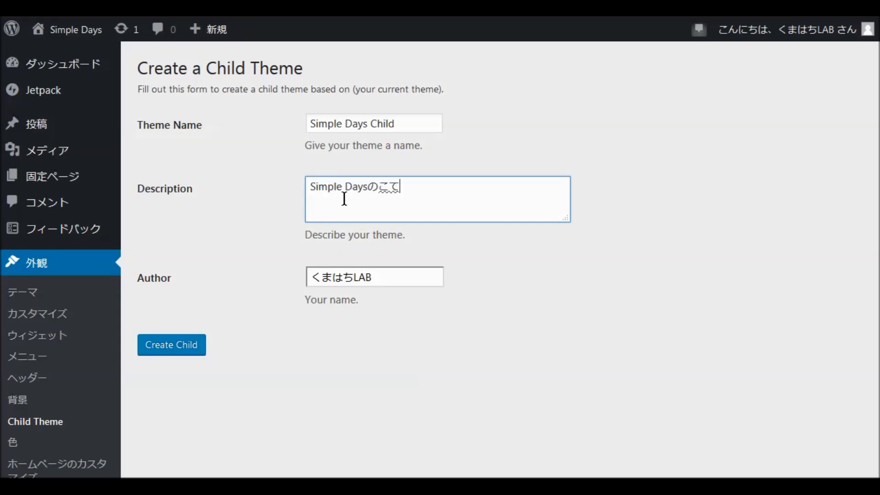
{"action": "type", "text": "e-ma"}
{"action": "key", "text": "space"}
{"action": "key", "text": "Return"}
{"action": "left_click", "coordinate": [172, 348]}
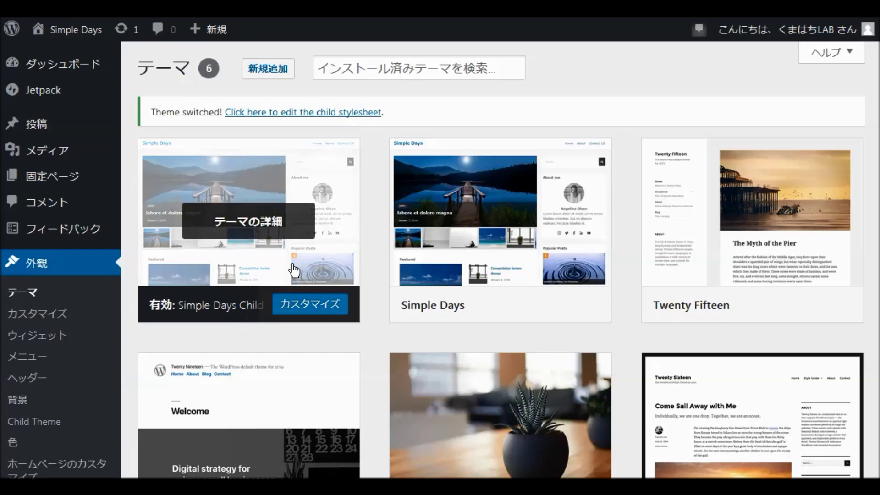
{"action": "mouse_move", "coordinate": [457, 264]}
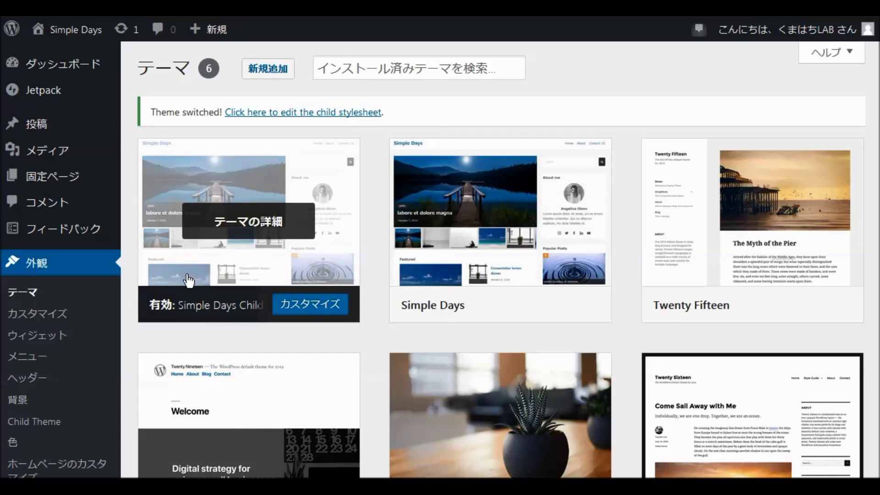
Open the theme customizer for Simple Days Child, letting the slow page keep loading, and look through its list of sections
{"action": "left_click", "coordinate": [30, 320]}
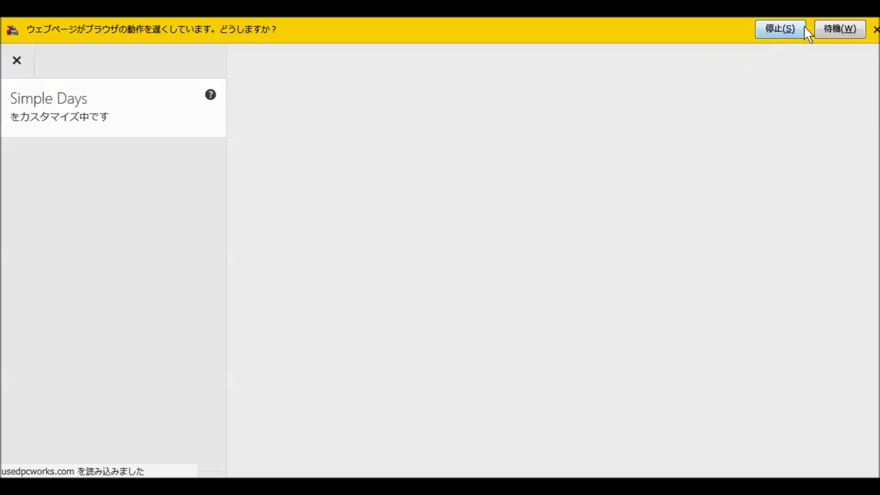
{"action": "left_click", "coordinate": [837, 31]}
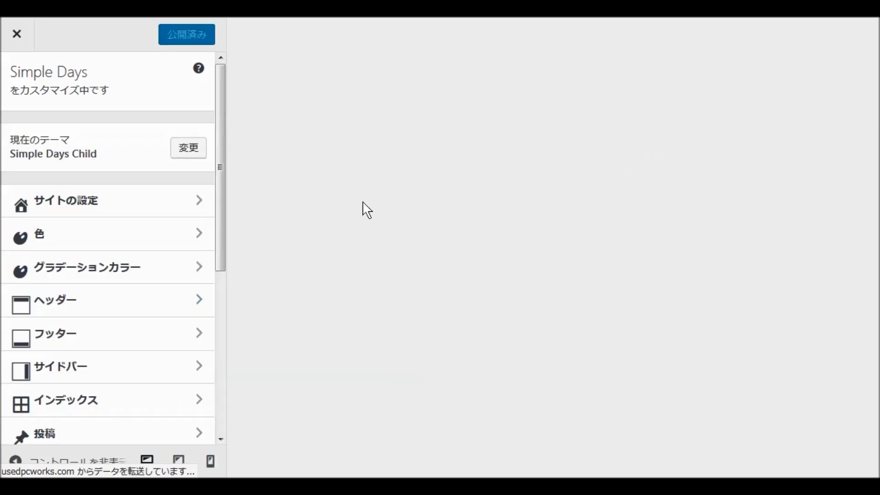
{"action": "left_click_drag", "start_coordinate": [221, 241], "coordinate": [221, 390]}
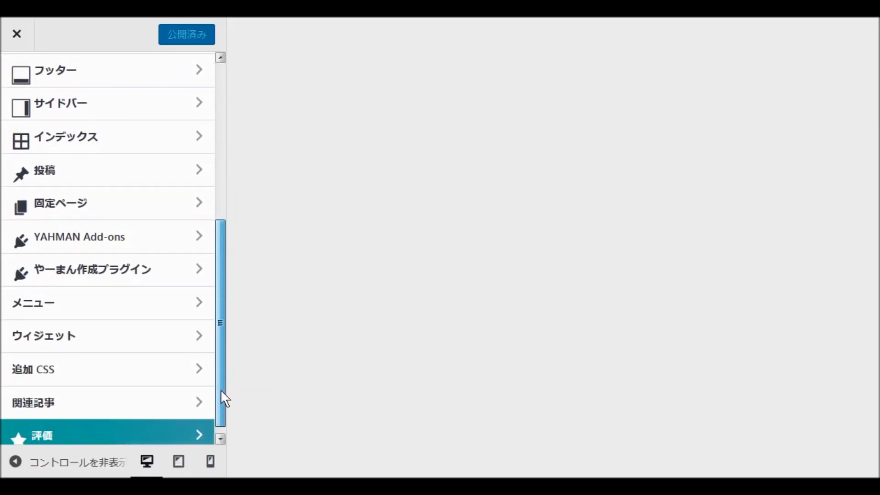
{"action": "left_click_drag", "start_coordinate": [221, 390], "coordinate": [236, 239]}
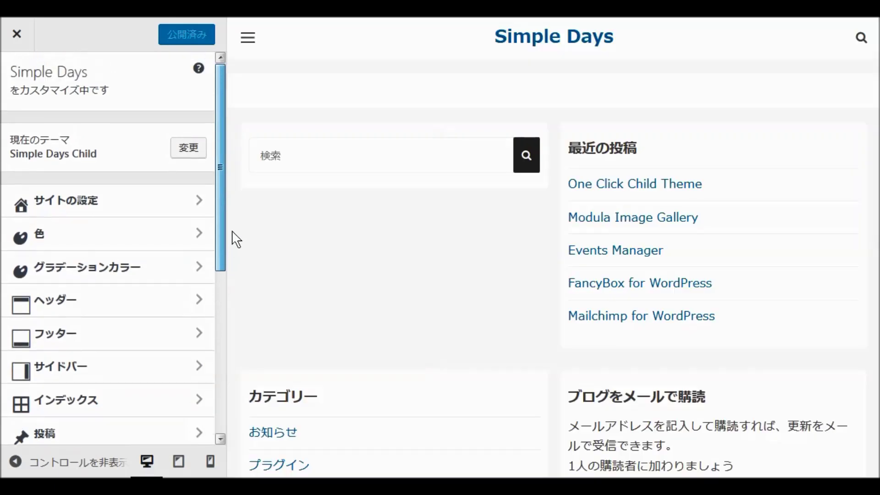
Open サイト基本情報 within サイトの設定 and bring up the media library for choosing the site icon
{"action": "left_click", "coordinate": [70, 207]}
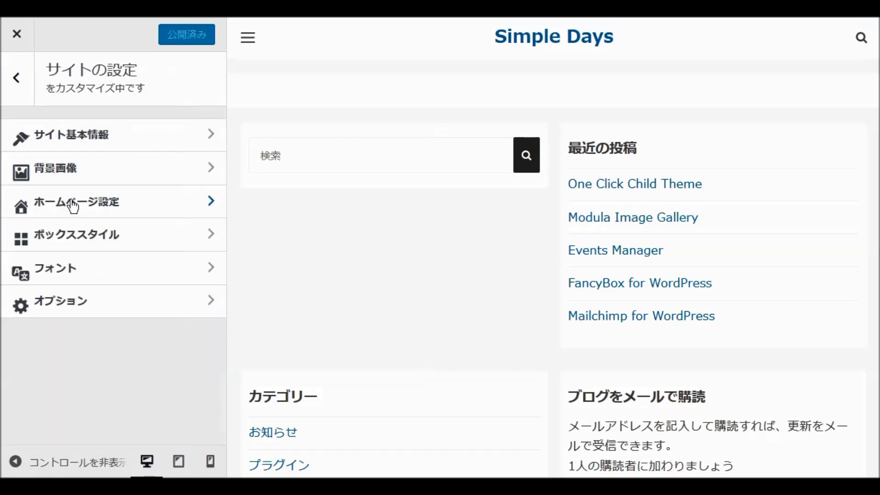
{"action": "left_click", "coordinate": [93, 139]}
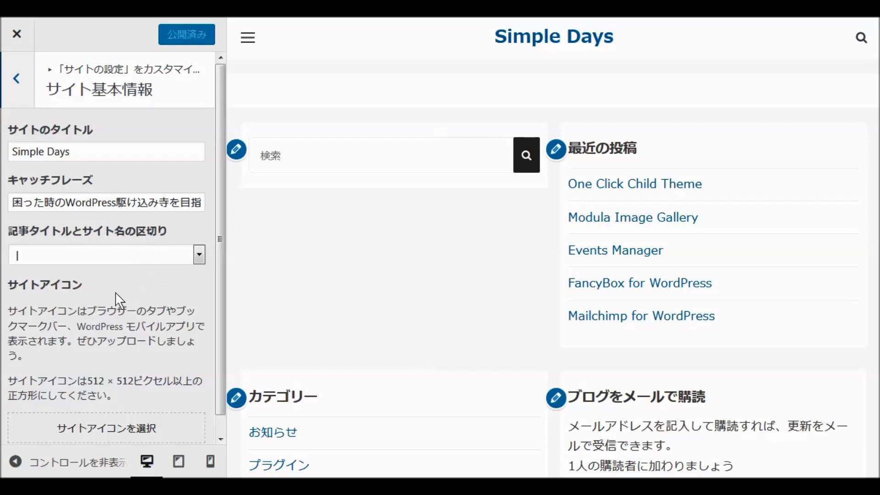
{"action": "scroll", "coordinate": [122, 294], "scroll_direction": "down", "scroll_amount": 1}
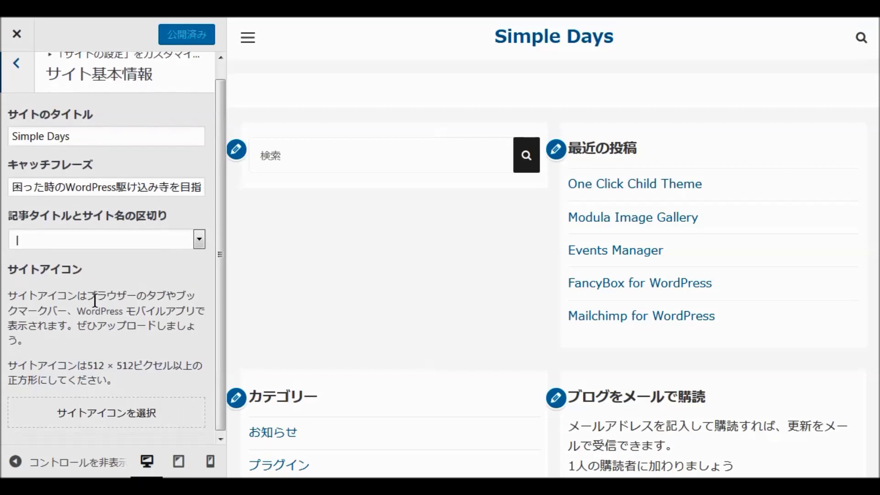
{"action": "left_click", "coordinate": [95, 412]}
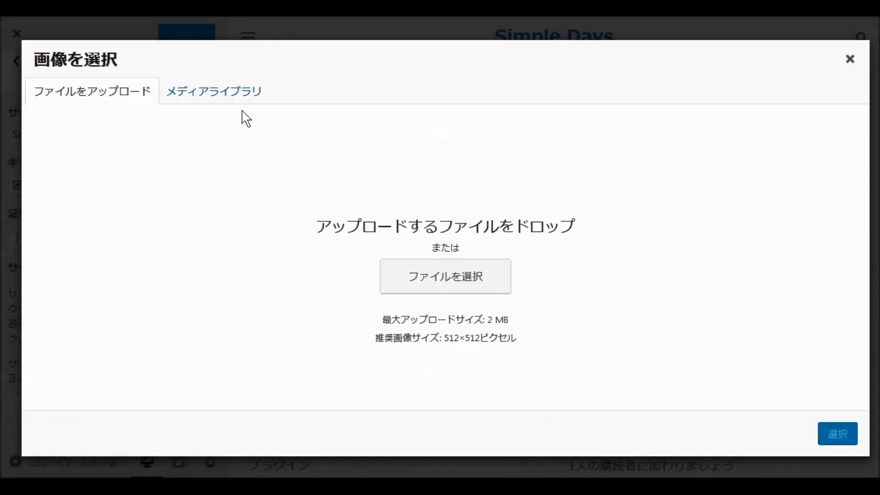
{"action": "left_click", "coordinate": [233, 99]}
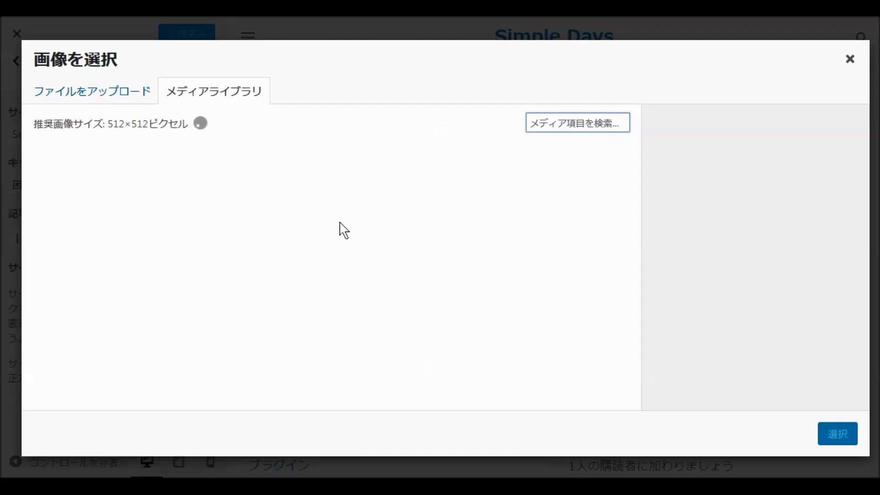
Set the 512 x 512 image 908icon.png as the site icon, publish the change and return to サイトの設定
{"action": "scroll", "coordinate": [339, 228], "scroll_direction": "down", "scroll_amount": 10}
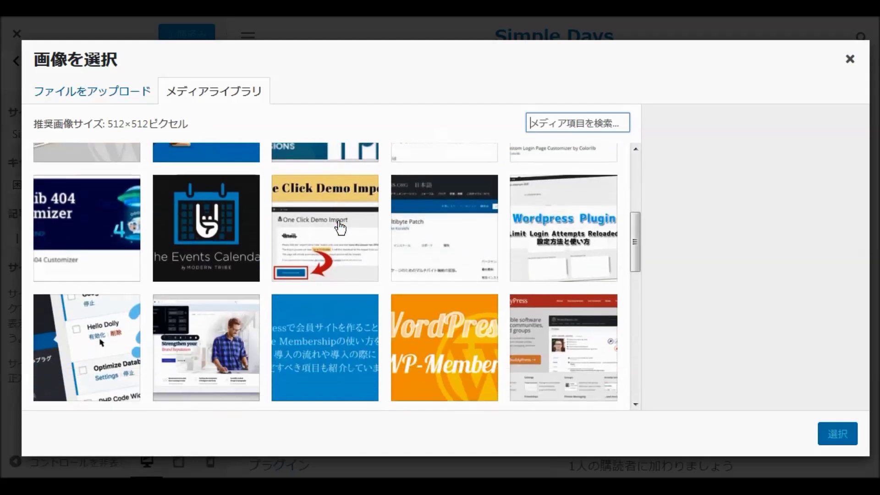
{"action": "scroll", "coordinate": [337, 229], "scroll_direction": "down", "scroll_amount": 10}
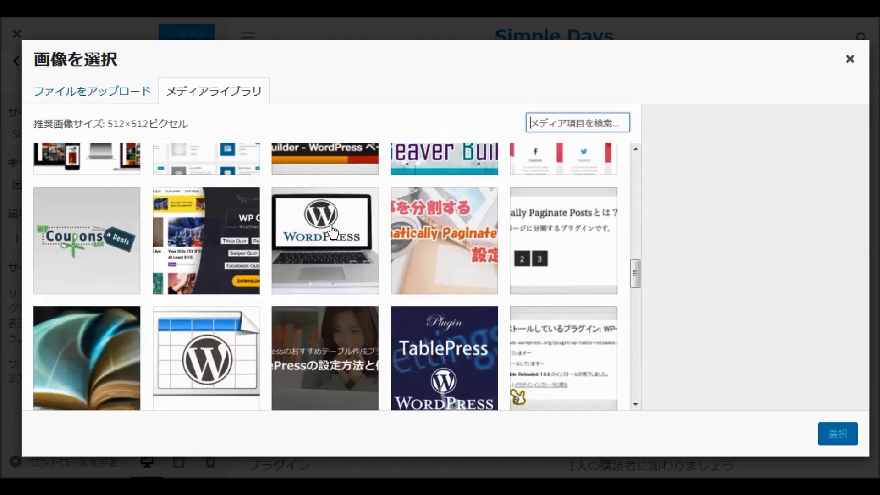
{"action": "scroll", "coordinate": [332, 232], "scroll_direction": "down", "scroll_amount": 10}
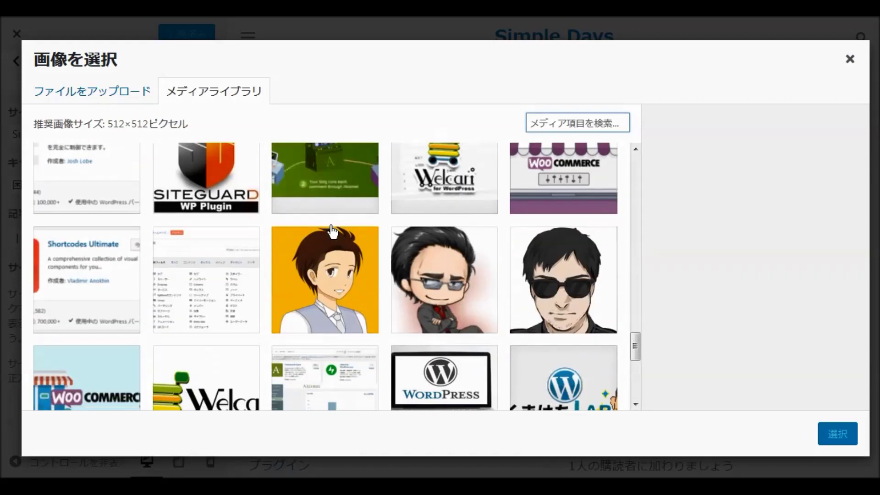
{"action": "scroll", "coordinate": [333, 232], "scroll_direction": "down", "scroll_amount": 4}
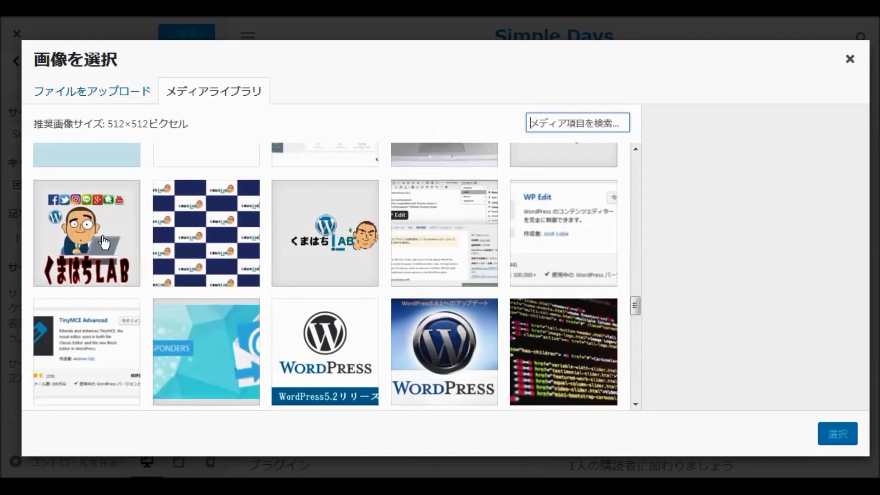
{"action": "left_click", "coordinate": [100, 241]}
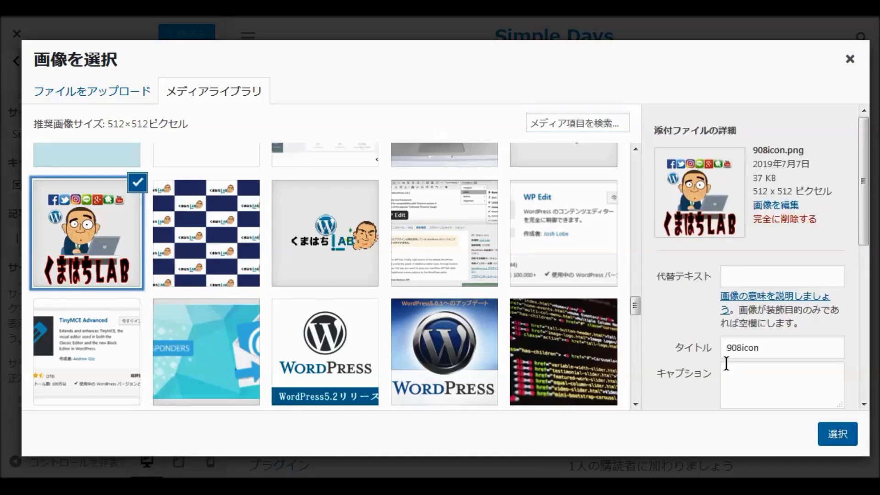
{"action": "left_click", "coordinate": [832, 436]}
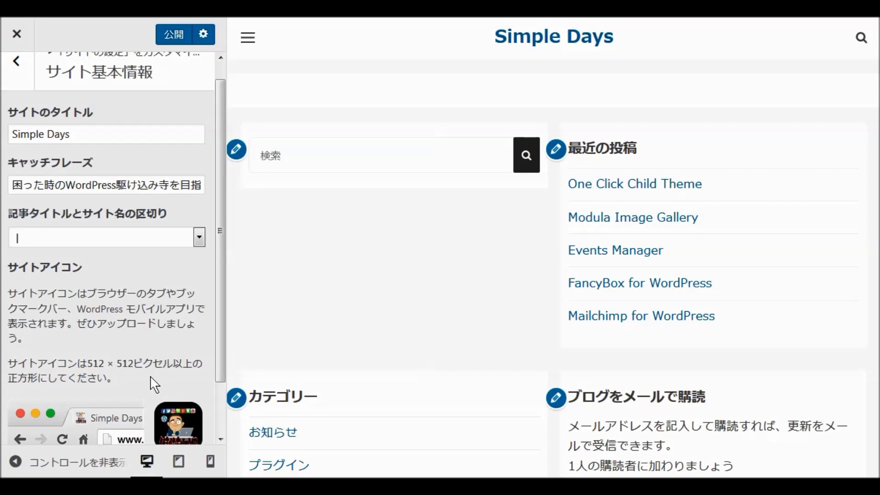
{"action": "scroll", "coordinate": [165, 351], "scroll_direction": "up", "scroll_amount": 1}
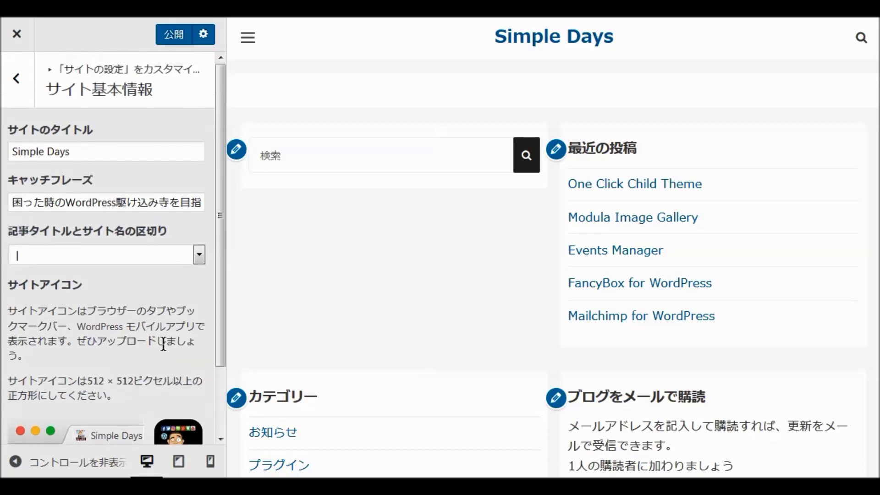
{"action": "left_click", "coordinate": [174, 35]}
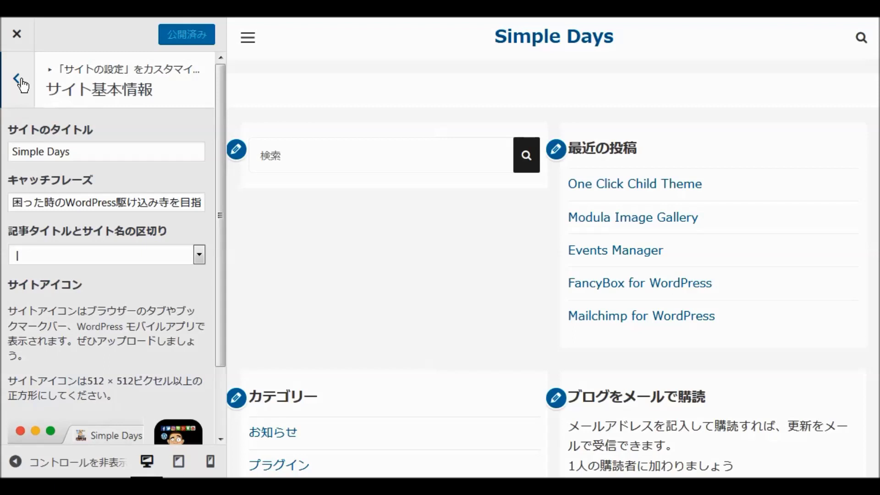
{"action": "left_click", "coordinate": [18, 82]}
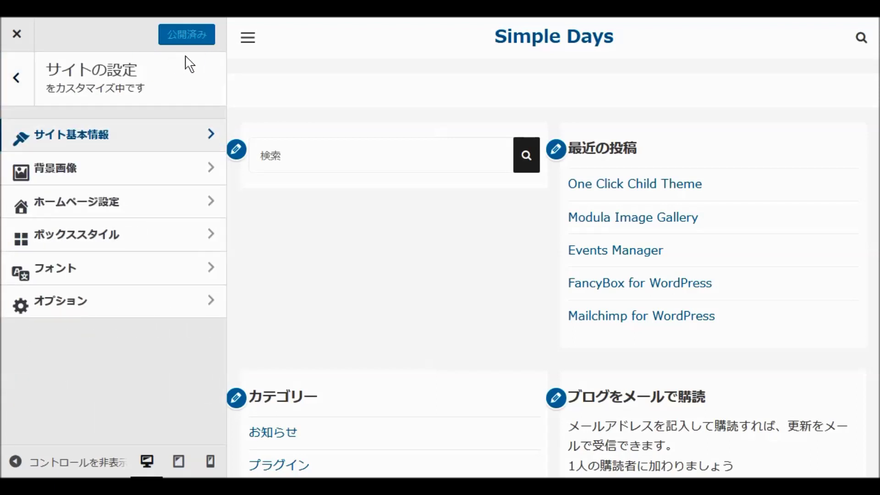
Review the 背景画像 and ホームページ設定 options within サイトの設定
{"action": "left_click", "coordinate": [59, 176]}
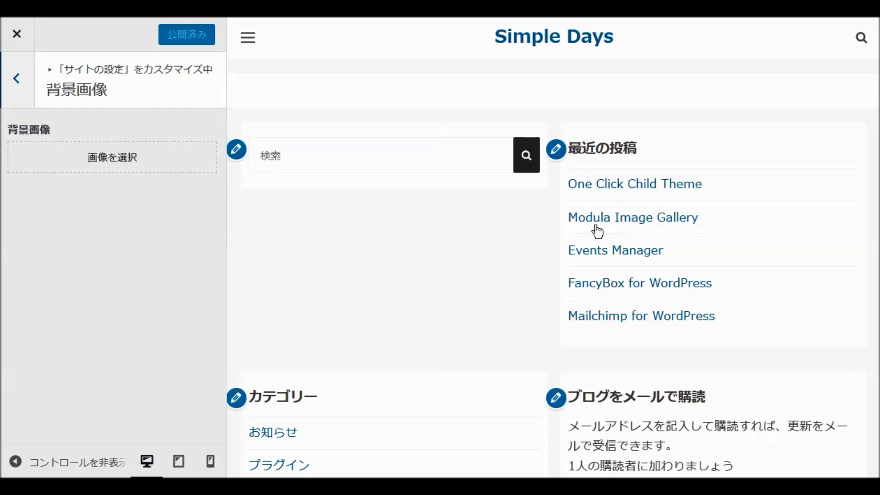
{"action": "left_click", "coordinate": [18, 74]}
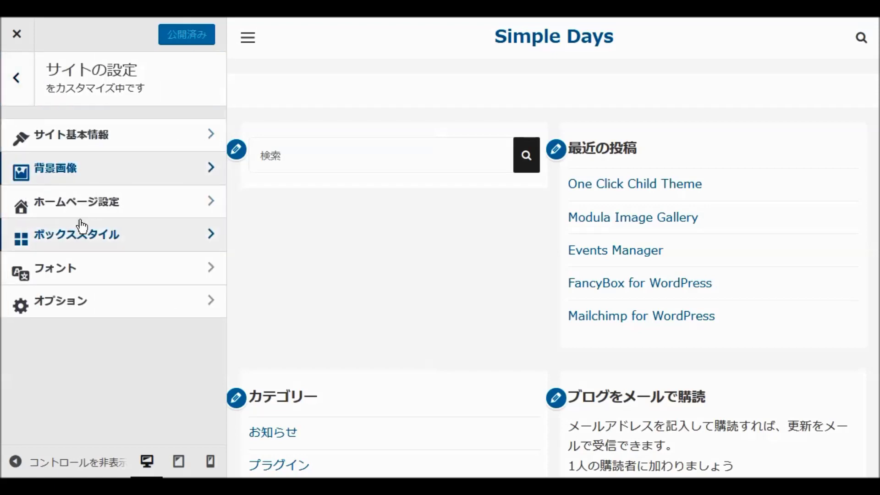
{"action": "left_click", "coordinate": [85, 200]}
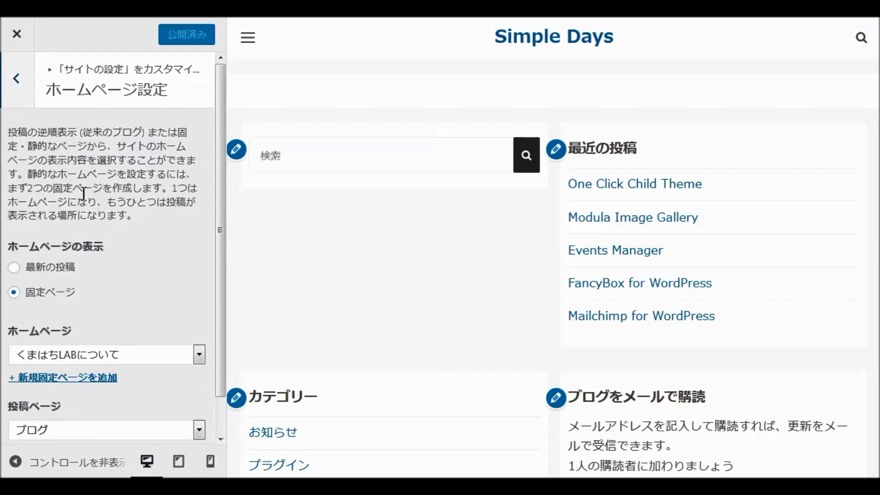
{"action": "scroll", "coordinate": [141, 188], "scroll_direction": "down", "scroll_amount": 1}
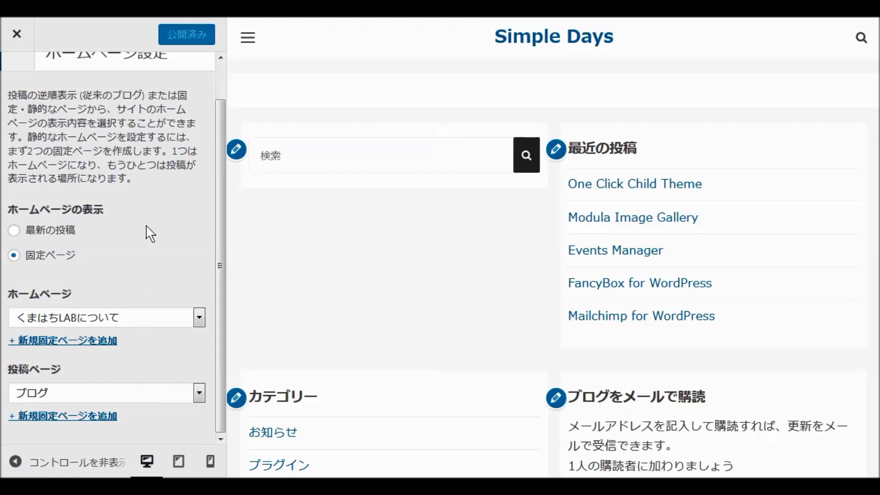
{"action": "scroll", "coordinate": [158, 213], "scroll_direction": "up", "scroll_amount": 1}
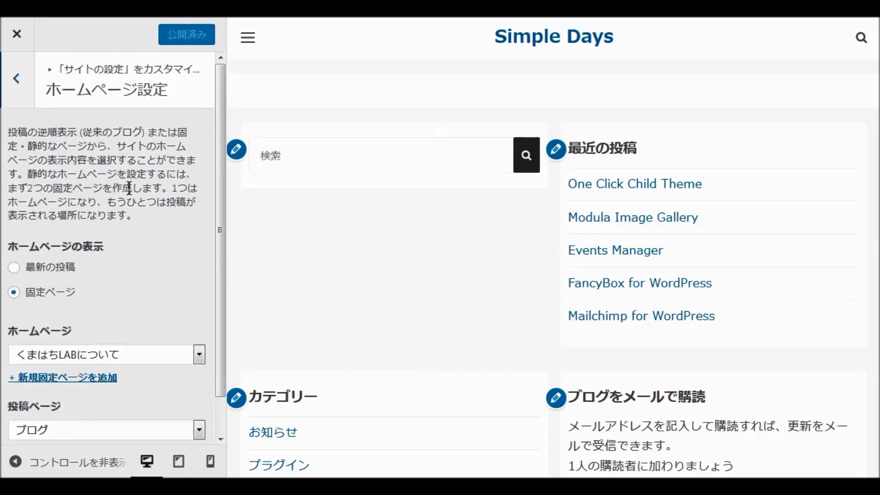
{"action": "left_click", "coordinate": [22, 79]}
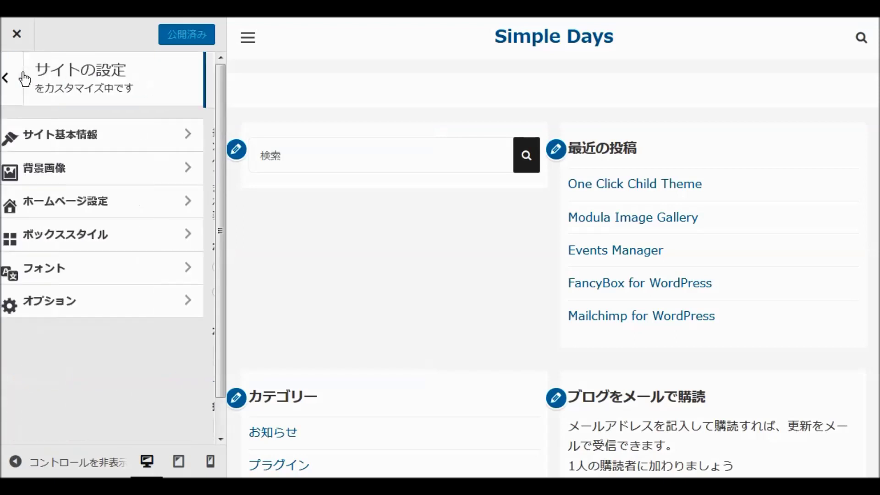
Set the ボックススタイル to シャドウ, publish the change and return to サイトの設定
{"action": "left_click", "coordinate": [85, 244]}
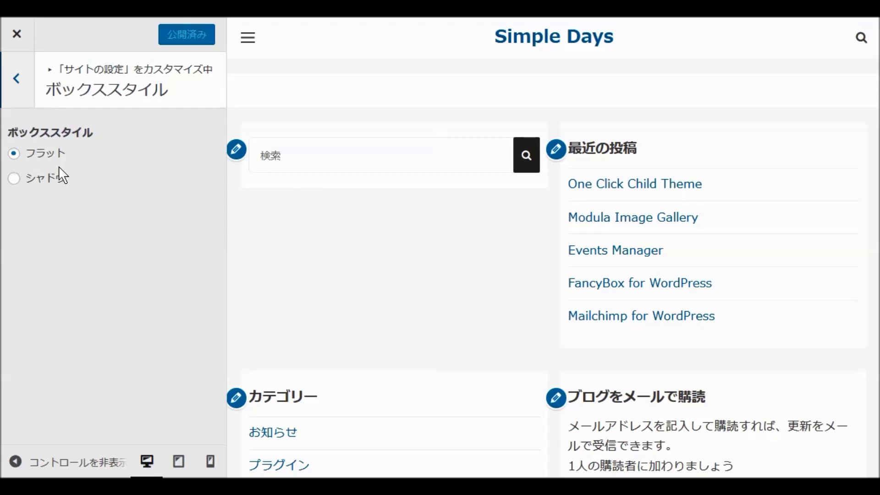
{"action": "left_click", "coordinate": [14, 180]}
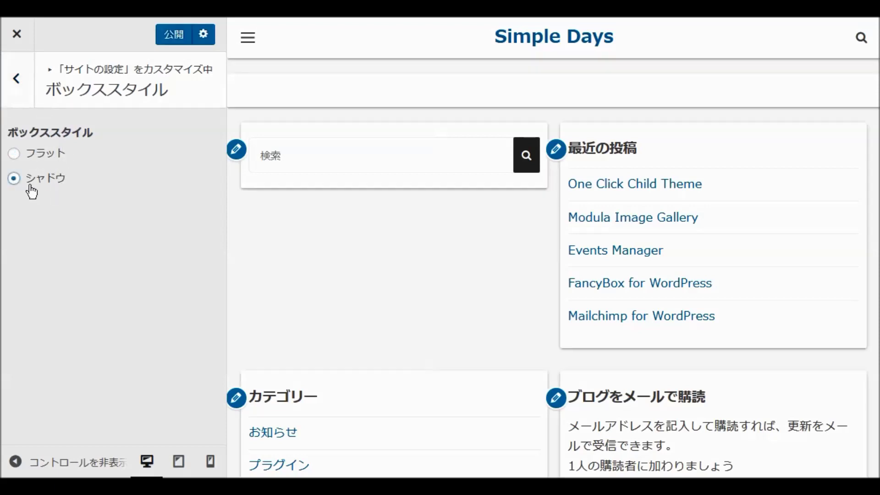
{"action": "left_click", "coordinate": [167, 37]}
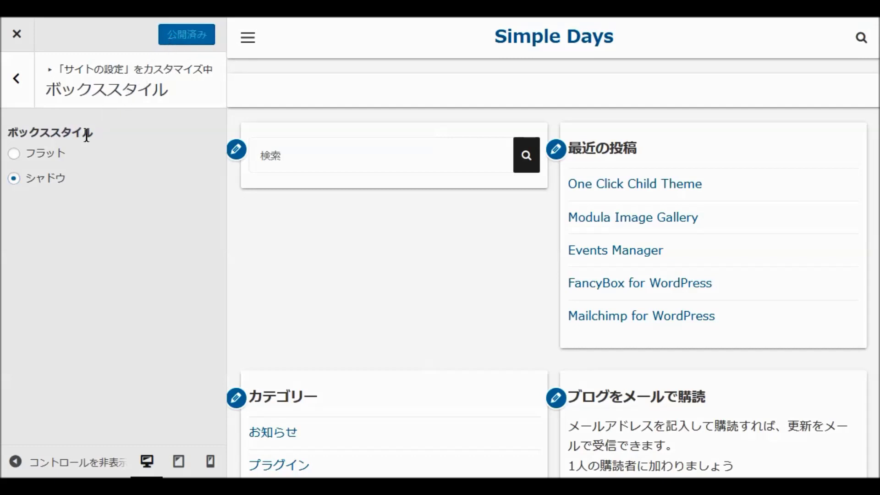
{"action": "left_click", "coordinate": [23, 82]}
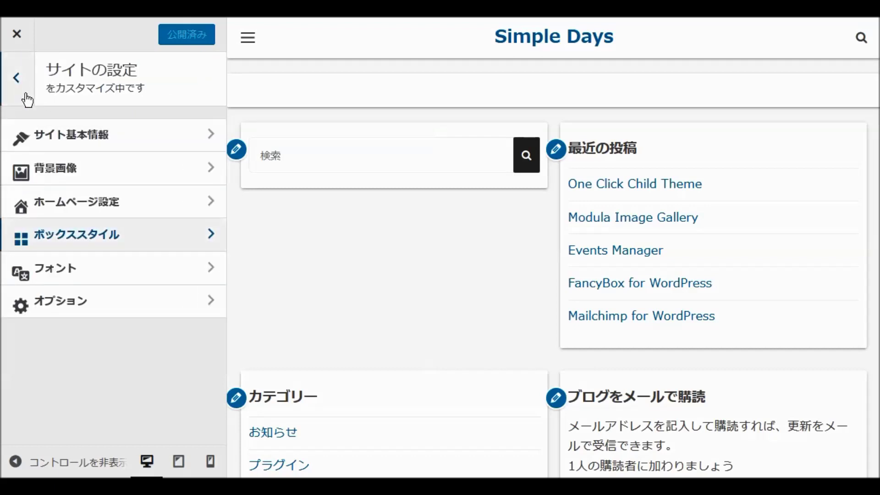
Set the Web セーフフォント for 全体 to Verdana, Geneva, sans-serif, review the remaining font options and publish the change
{"action": "left_click", "coordinate": [53, 271]}
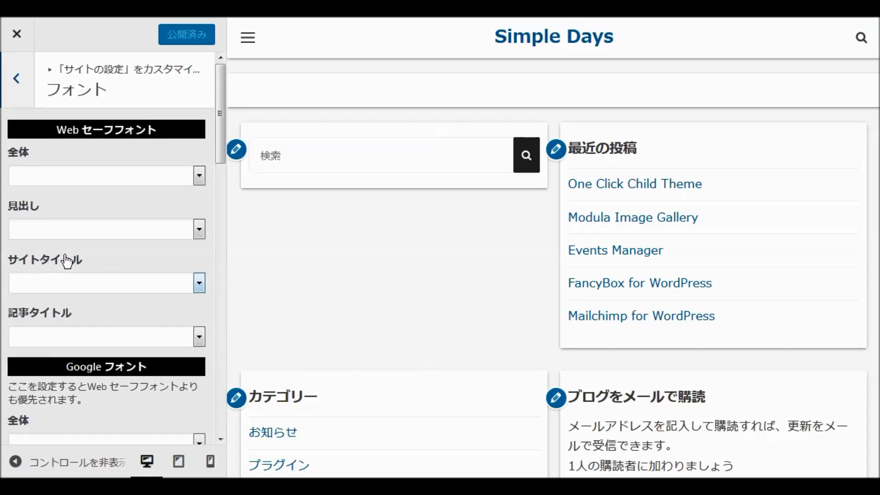
{"action": "left_click", "coordinate": [199, 176]}
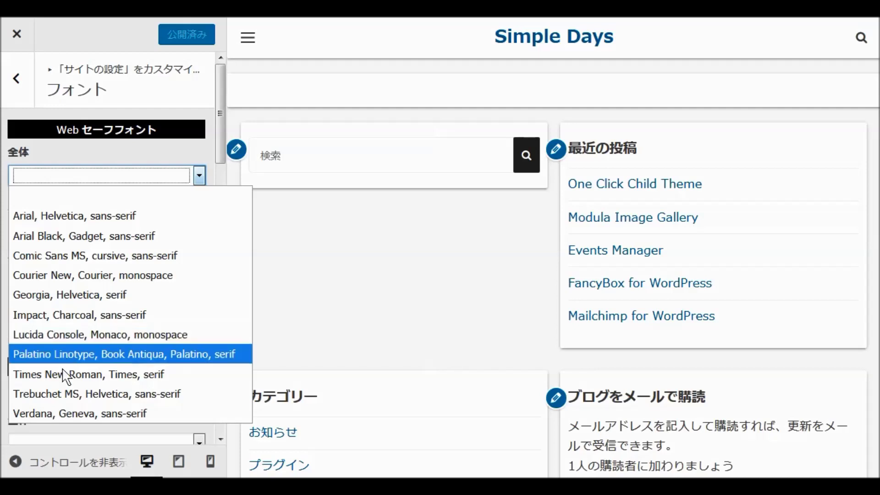
{"action": "left_click", "coordinate": [59, 409]}
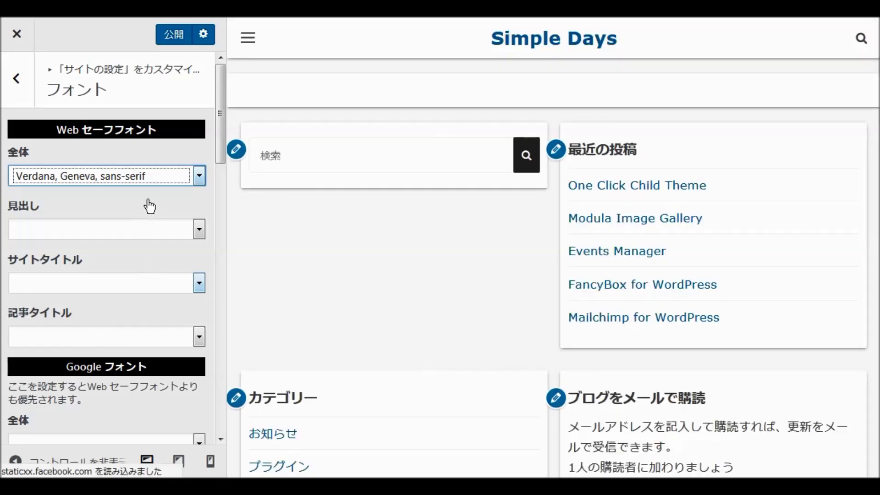
{"action": "scroll", "coordinate": [148, 207], "scroll_direction": "down", "scroll_amount": 5}
{"action": "scroll", "coordinate": [151, 202], "scroll_direction": "down", "scroll_amount": 7}
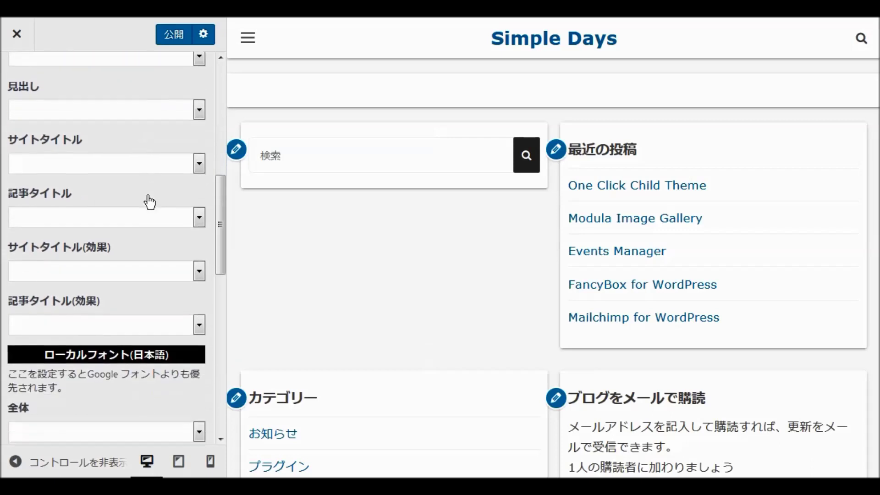
{"action": "scroll", "coordinate": [146, 203], "scroll_direction": "down", "scroll_amount": 3}
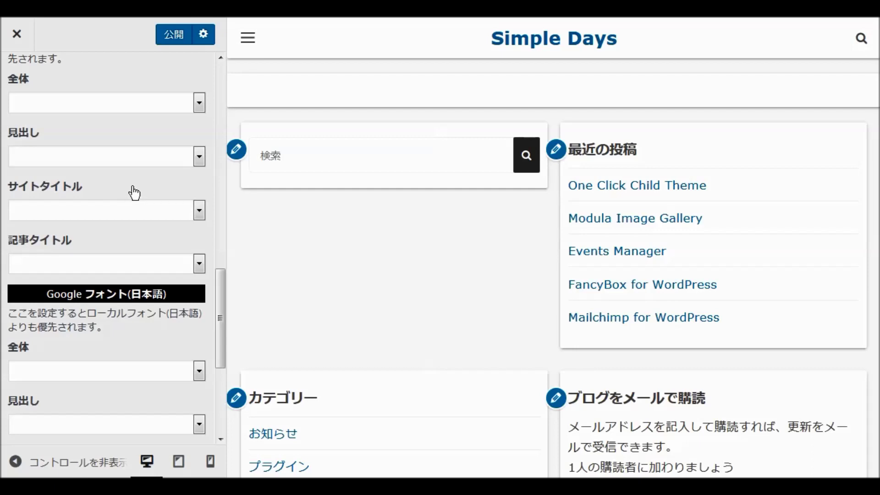
{"action": "scroll", "coordinate": [143, 183], "scroll_direction": "up", "scroll_amount": 15}
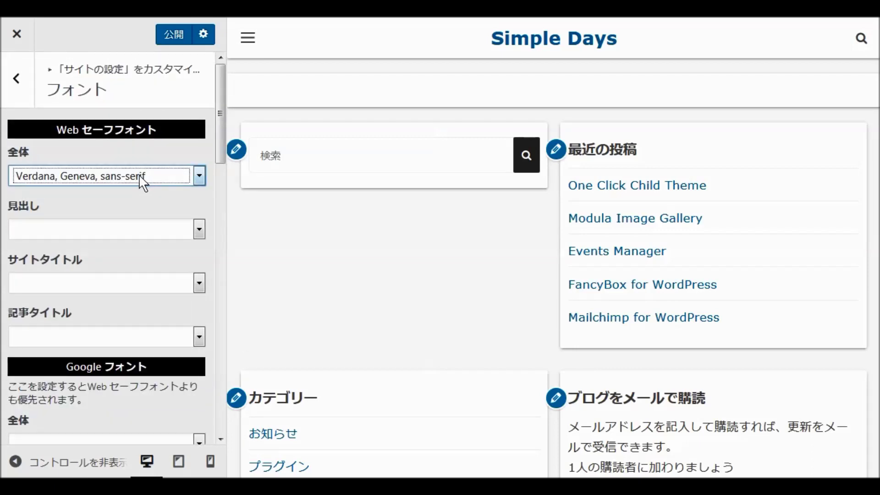
{"action": "left_click", "coordinate": [174, 34]}
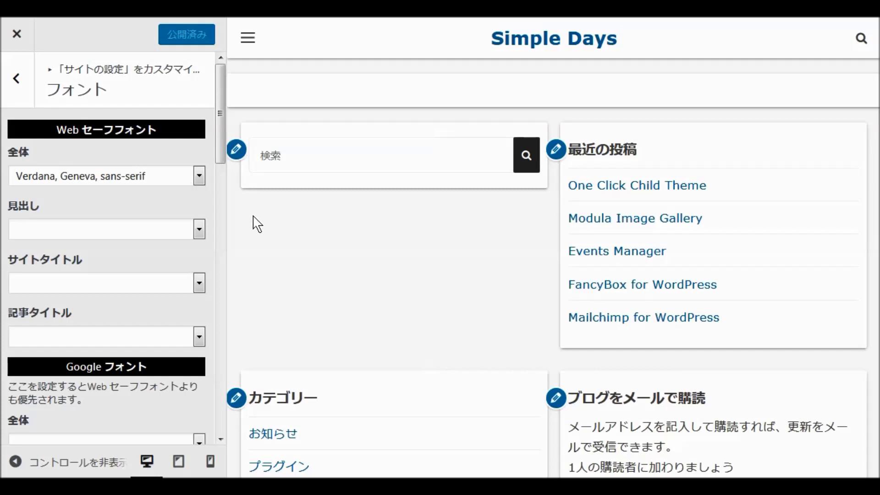
Set the 全体 and 見出し fonts under ローカルフォント(日本語) to the stack starting with Verdana, 游ゴシック, YuGothic
{"action": "scroll", "coordinate": [170, 183], "scroll_direction": "down", "scroll_amount": 5}
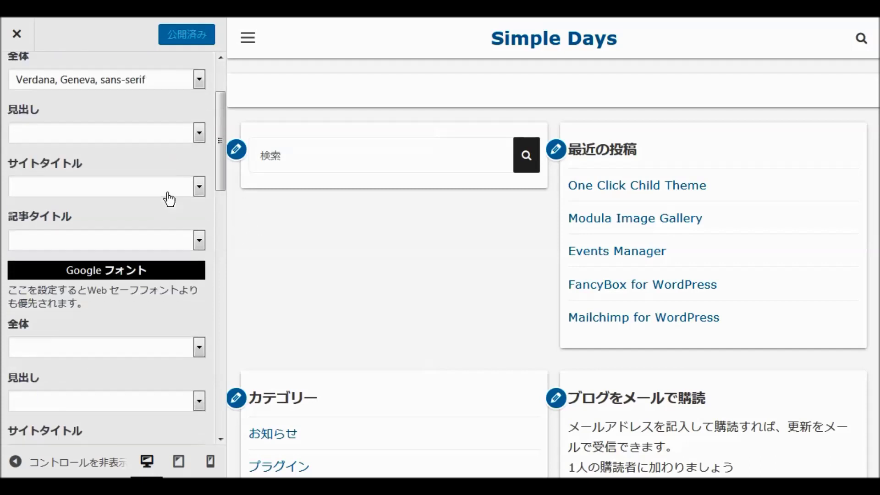
{"action": "scroll", "coordinate": [170, 202], "scroll_direction": "down", "scroll_amount": 8}
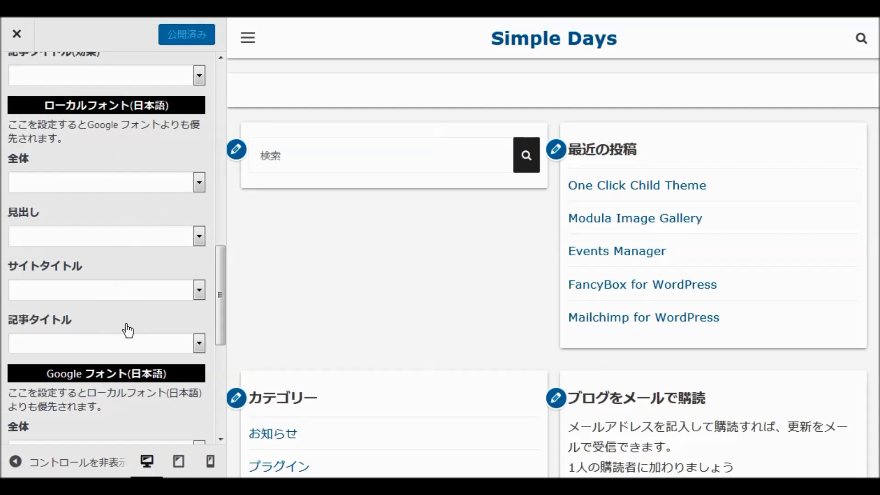
{"action": "scroll", "coordinate": [145, 339], "scroll_direction": "down", "scroll_amount": 6}
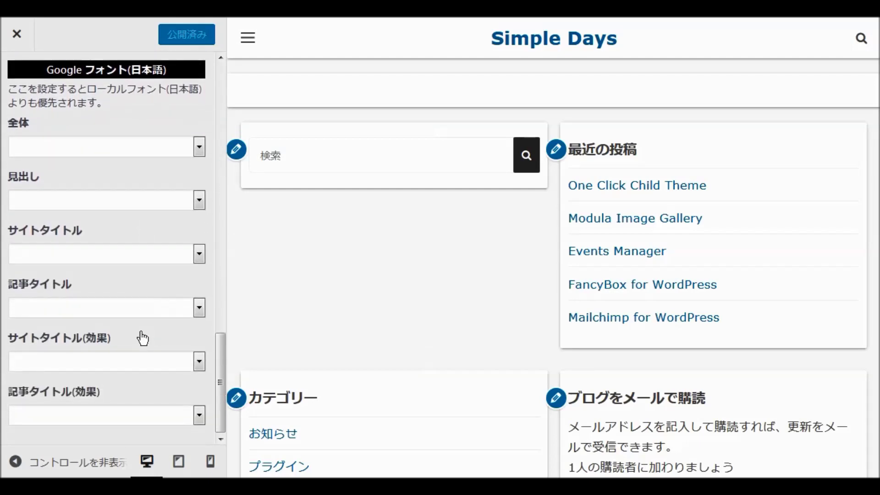
{"action": "scroll", "coordinate": [156, 334], "scroll_direction": "up", "scroll_amount": 10}
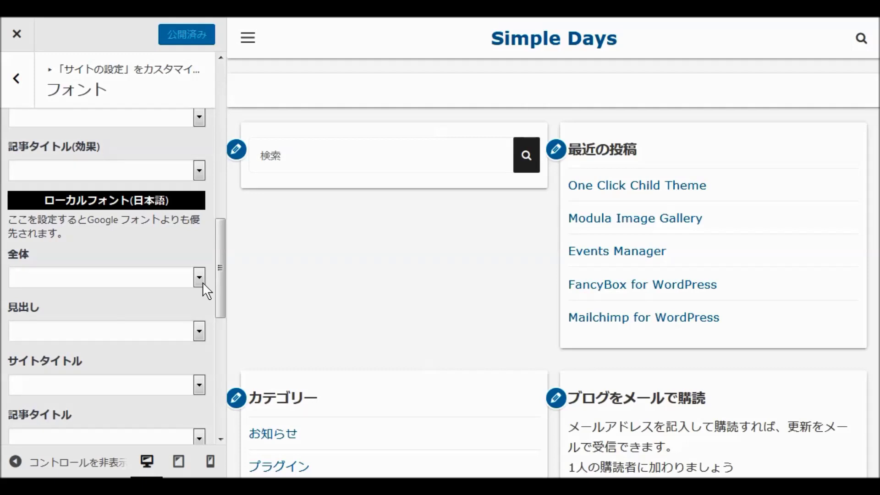
{"action": "left_click", "coordinate": [200, 278]}
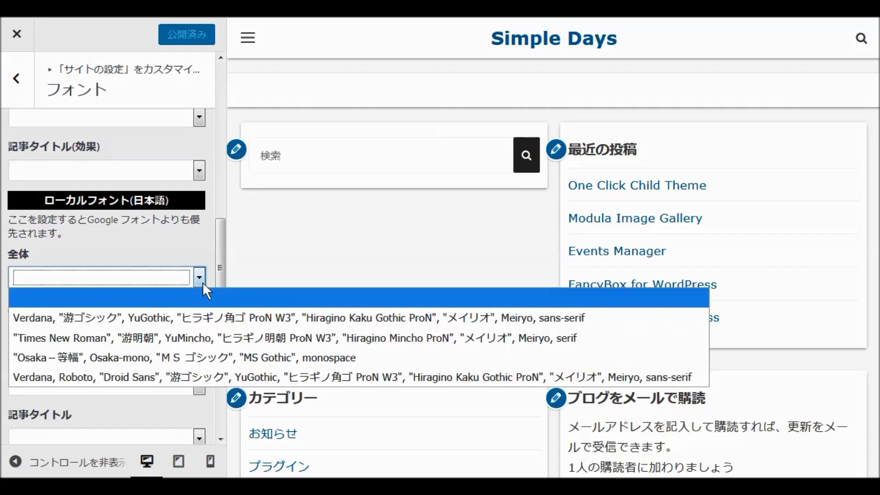
{"action": "left_click", "coordinate": [184, 316]}
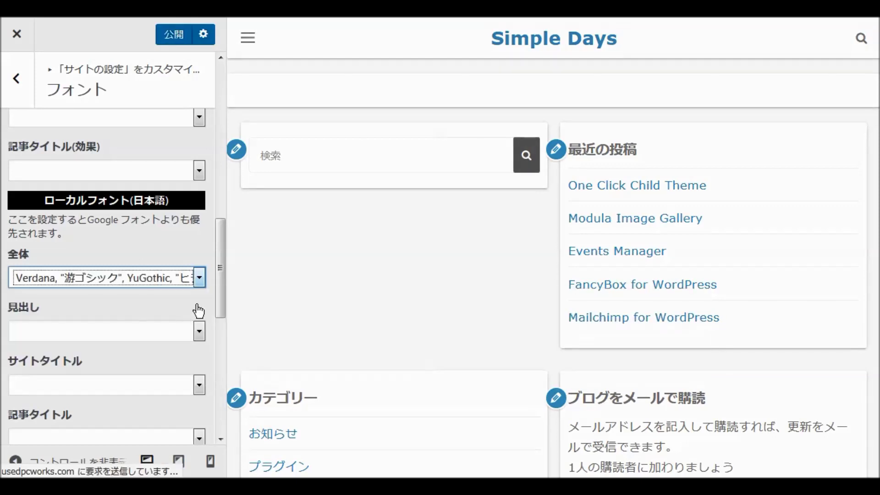
{"action": "left_click", "coordinate": [198, 331]}
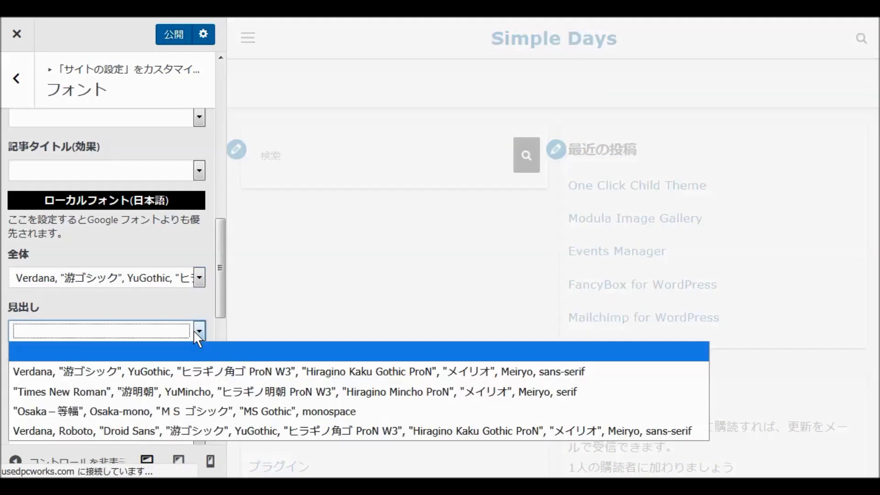
{"action": "left_click", "coordinate": [183, 369]}
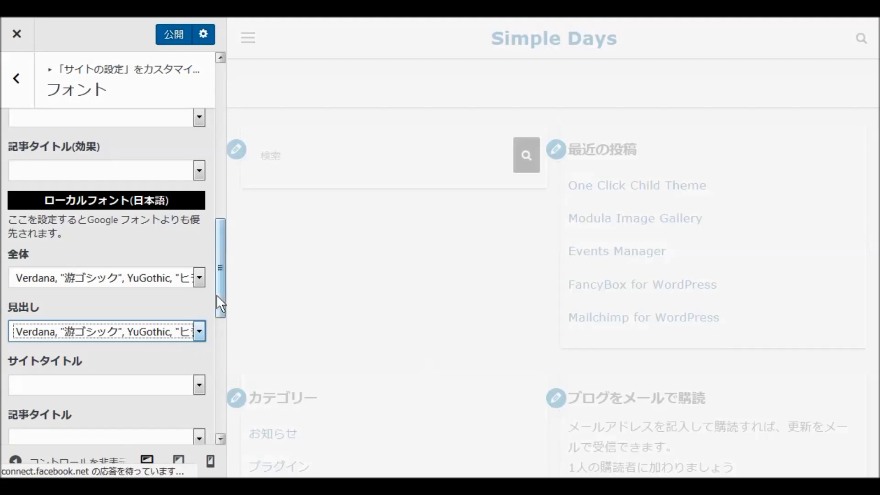
Set the サイトタイトル and 記事タイトル fonts under ローカルフォント(日本語) to the stack starting with Verdana, 游ゴシック, YuGothic
{"action": "scroll", "coordinate": [216, 298], "scroll_direction": "down", "scroll_amount": 1}
{"action": "scroll", "coordinate": [215, 299], "scroll_direction": "down", "scroll_amount": 3}
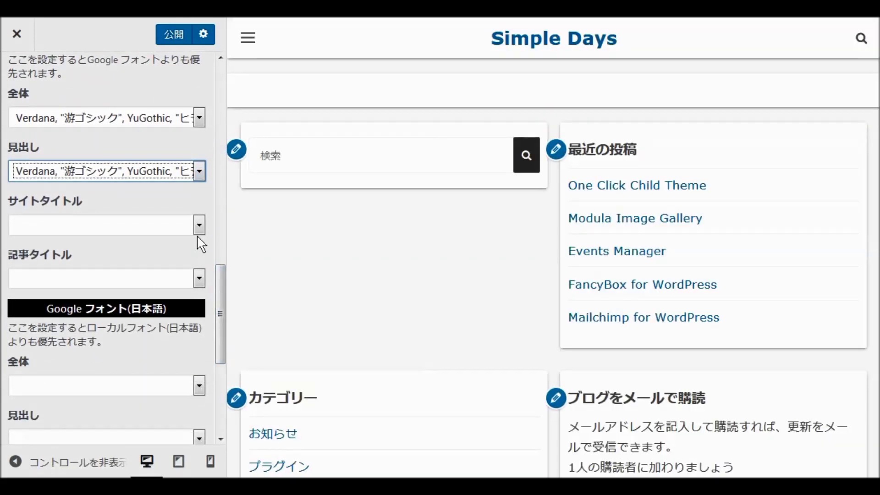
{"action": "left_click", "coordinate": [198, 228]}
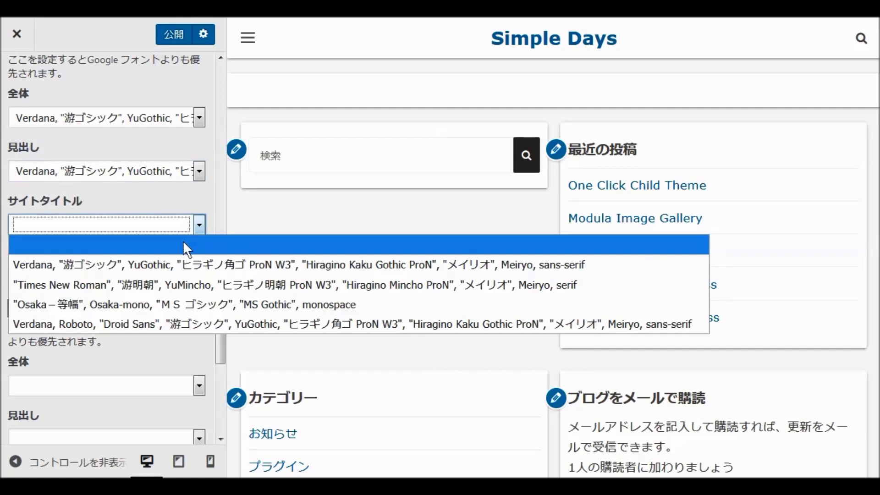
{"action": "left_click", "coordinate": [169, 265]}
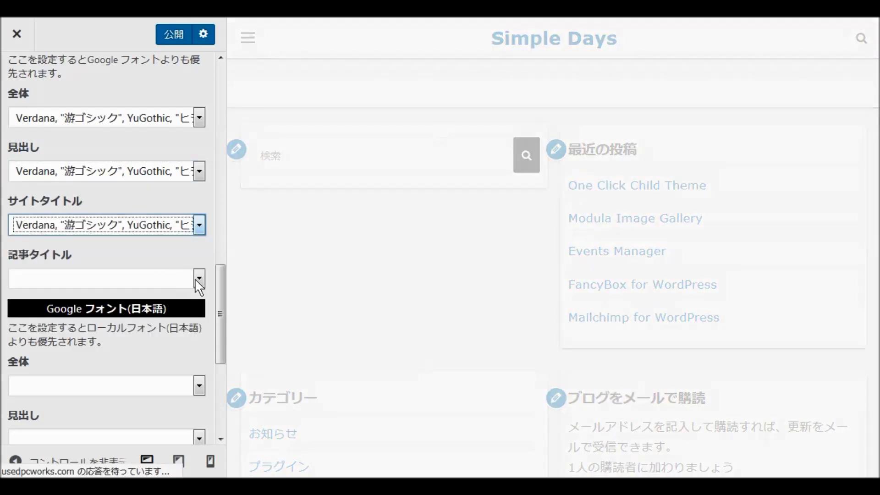
{"action": "left_click", "coordinate": [198, 279]}
{"action": "left_click", "coordinate": [193, 317]}
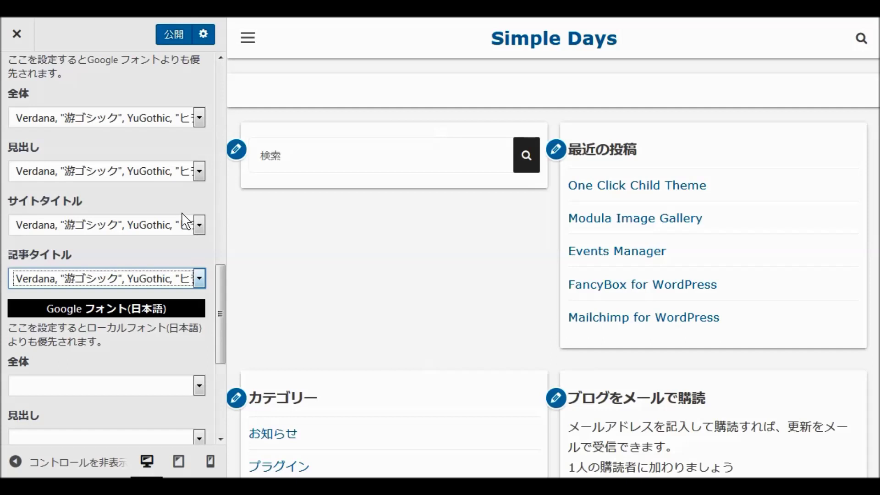
Publish the Japanese local font changes and return to サイトの設定
{"action": "left_click", "coordinate": [173, 37]}
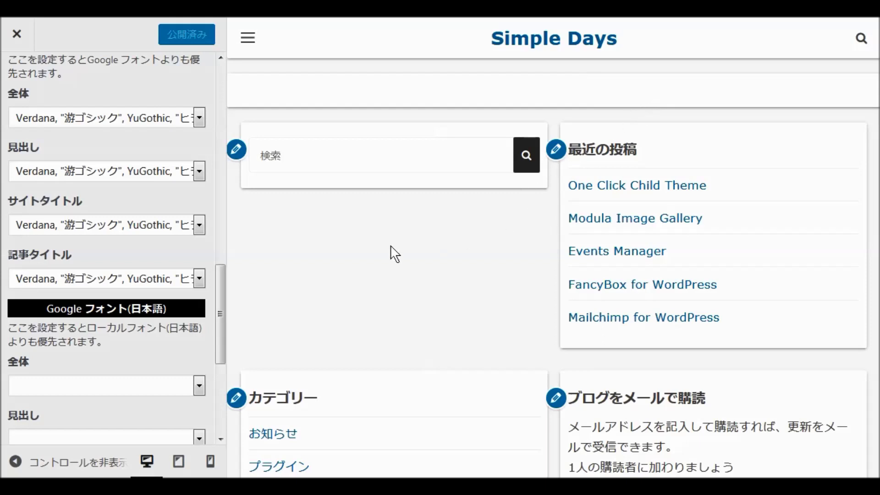
{"action": "scroll", "coordinate": [133, 246], "scroll_direction": "up", "scroll_amount": 3}
{"action": "scroll", "coordinate": [142, 248], "scroll_direction": "up", "scroll_amount": 10}
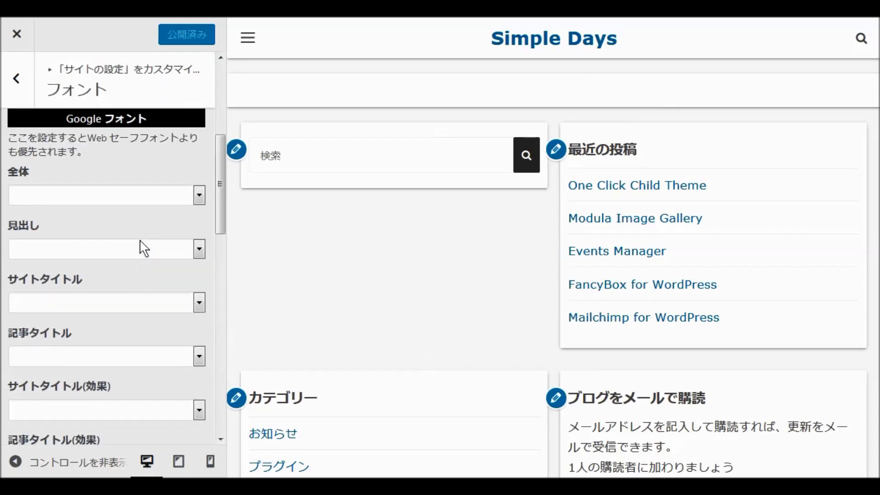
{"action": "left_click", "coordinate": [16, 79]}
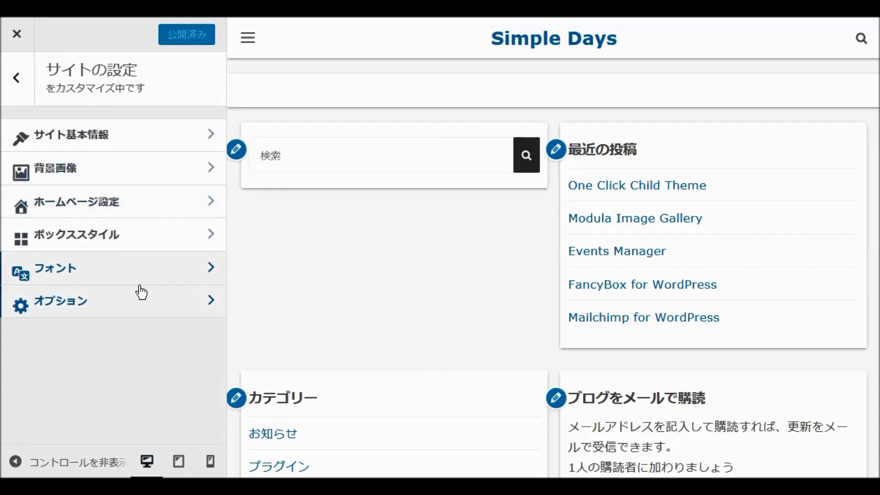
Review the 画像無し, 404イメージ and CSS settings in the オプション section of サイトの設定
{"action": "left_click", "coordinate": [82, 306]}
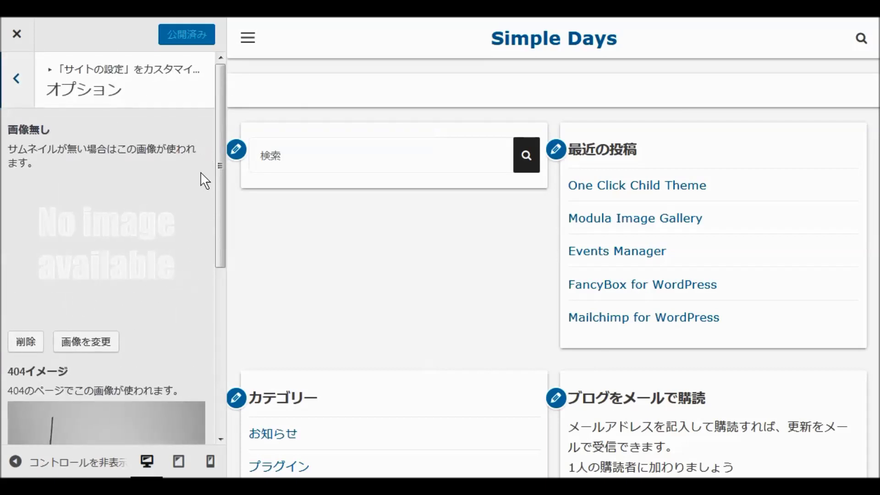
{"action": "scroll", "coordinate": [201, 180], "scroll_direction": "down", "scroll_amount": 2}
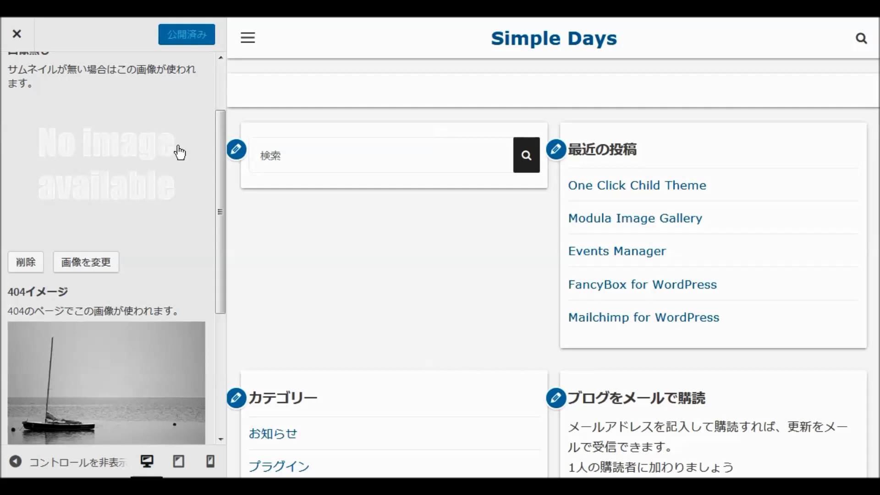
{"action": "scroll", "coordinate": [106, 174], "scroll_direction": "up", "scroll_amount": 2}
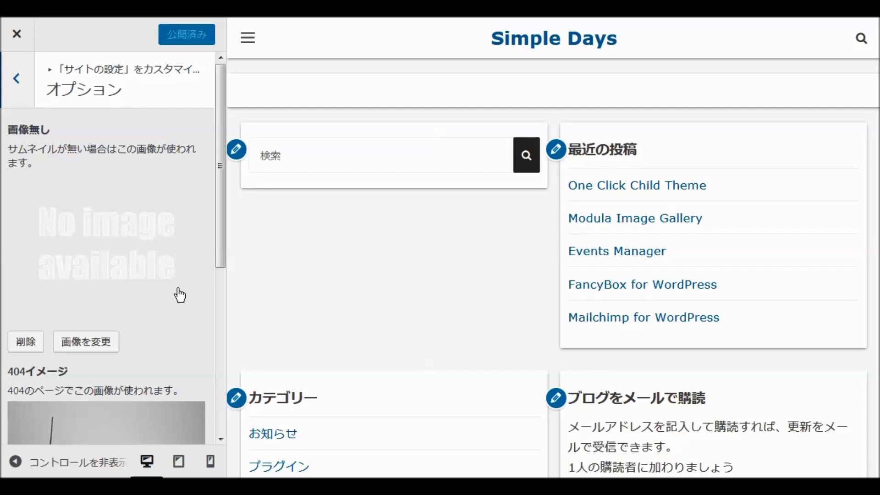
{"action": "scroll", "coordinate": [180, 295], "scroll_direction": "down", "scroll_amount": 5}
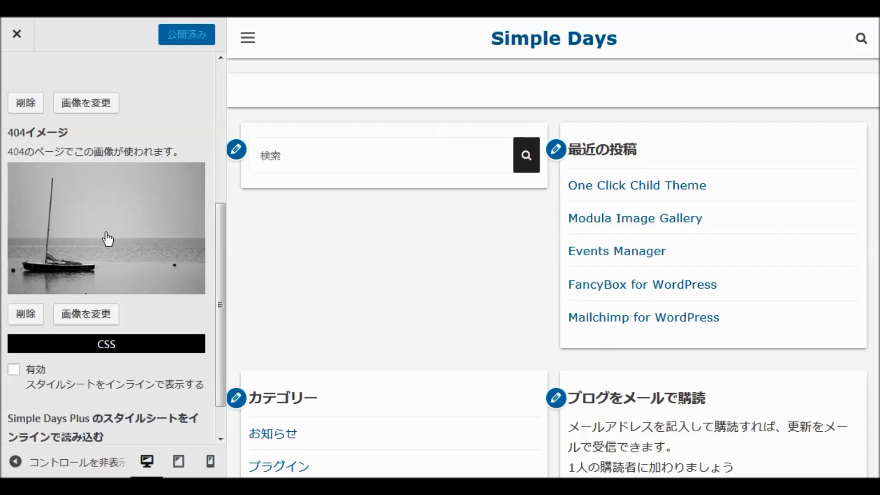
{"action": "scroll", "coordinate": [108, 241], "scroll_direction": "down", "scroll_amount": 1}
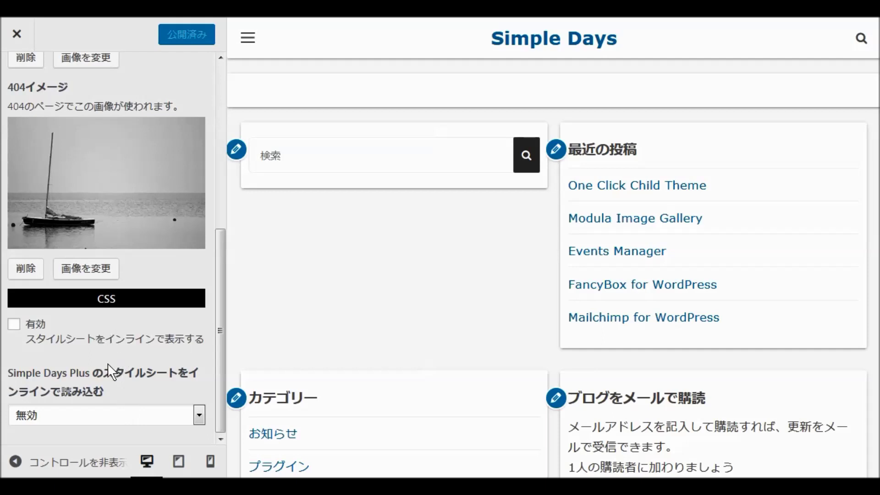
{"action": "scroll", "coordinate": [164, 323], "scroll_direction": "up", "scroll_amount": 6}
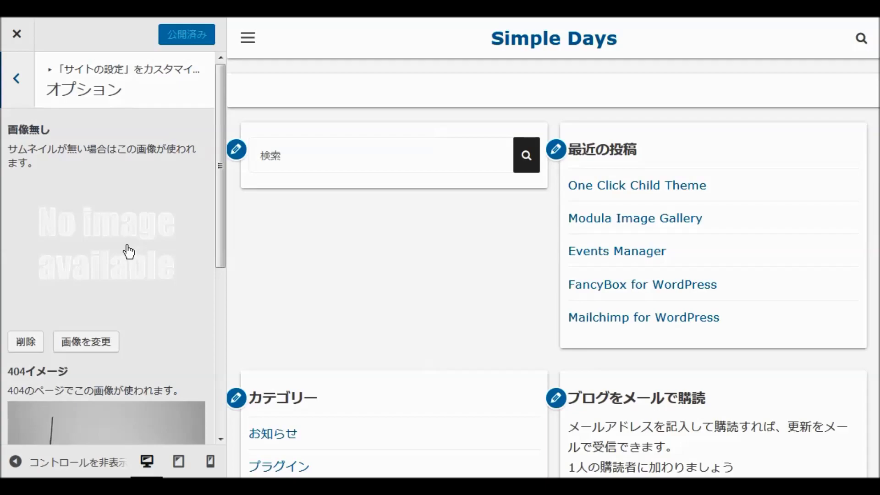
Inspect the media library and file upload choices for replacing the 画像無し image, leave without choosing one and look over the 404イメージ setting
{"action": "left_click", "coordinate": [93, 345]}
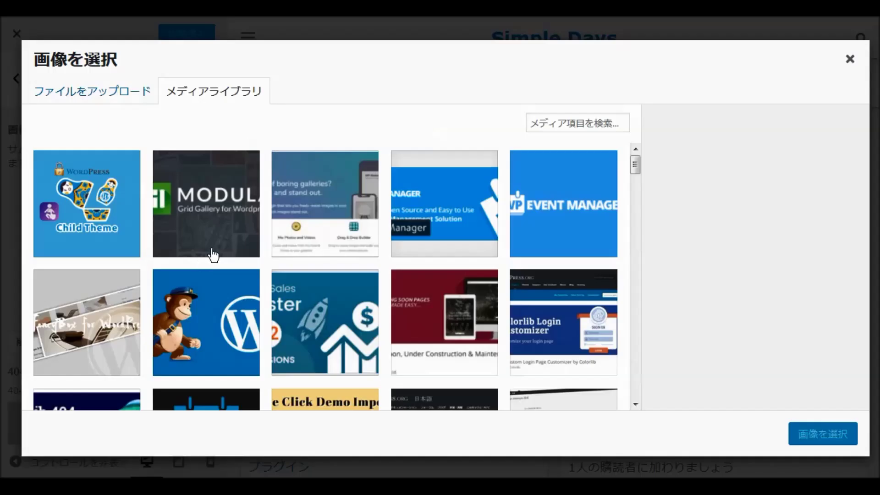
{"action": "left_click", "coordinate": [100, 100]}
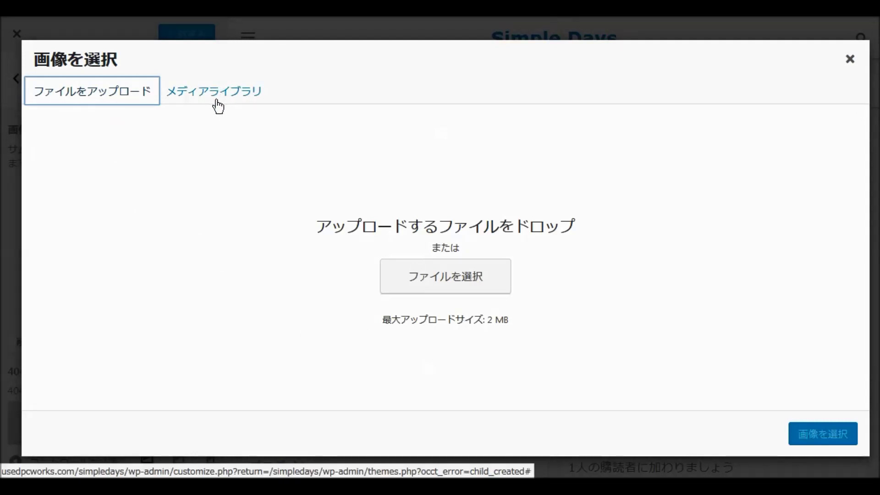
{"action": "left_click", "coordinate": [850, 65]}
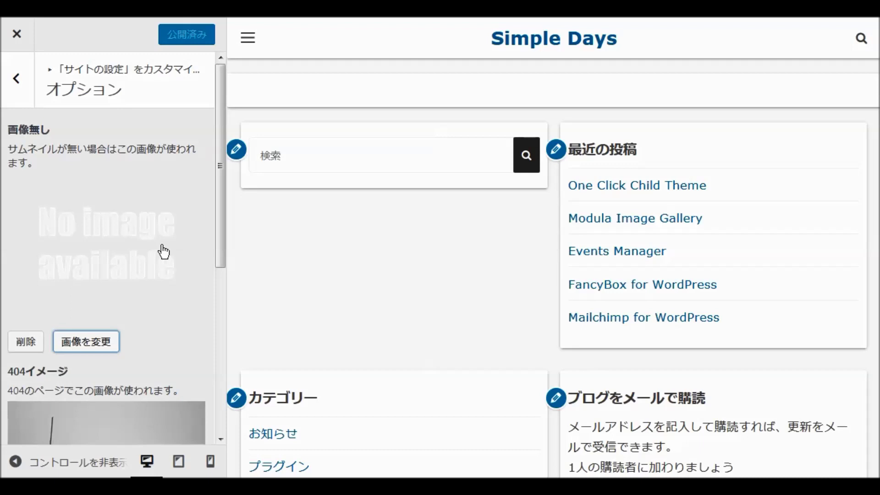
{"action": "scroll", "coordinate": [150, 271], "scroll_direction": "down", "scroll_amount": 2}
{"action": "scroll", "coordinate": [152, 278], "scroll_direction": "down", "scroll_amount": 1}
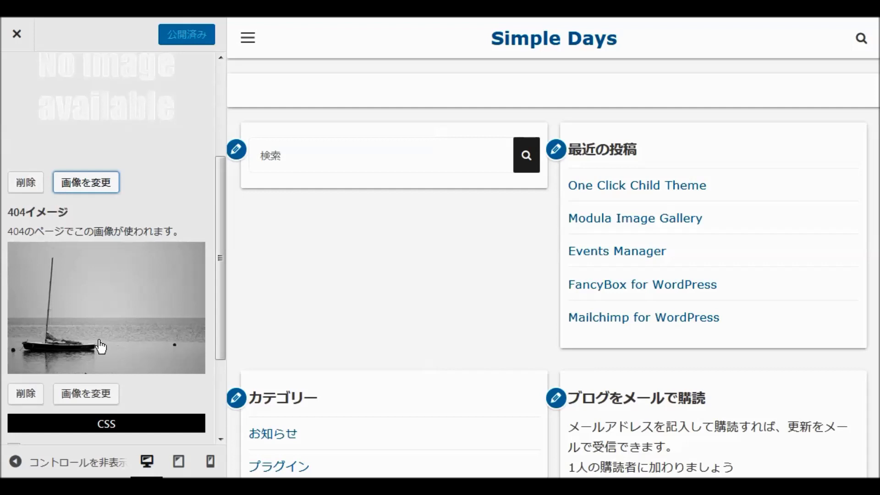
{"action": "scroll", "coordinate": [162, 287], "scroll_direction": "up", "scroll_amount": 4}
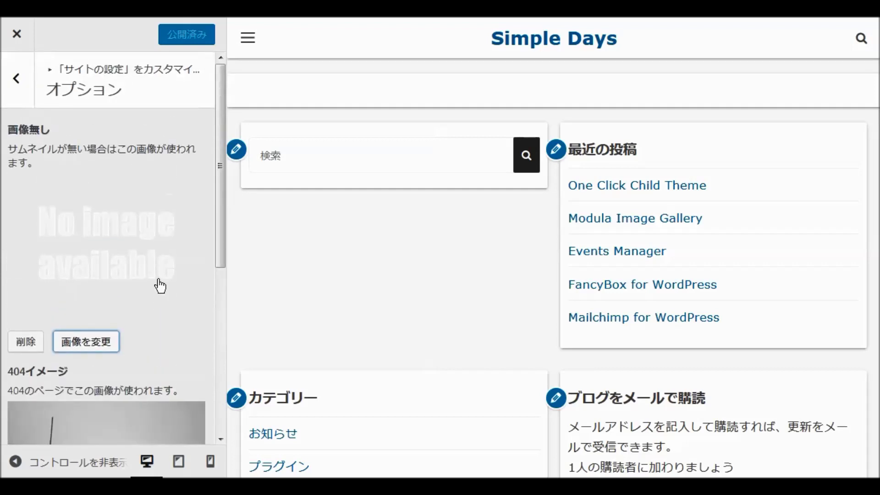
Leave サイトの設定 and open the スキン settings within 色
{"action": "left_click", "coordinate": [19, 81]}
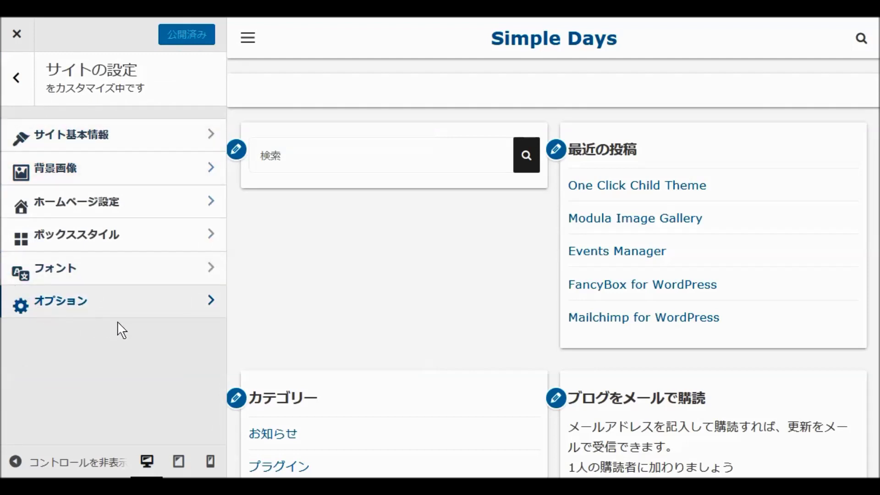
{"action": "left_click", "coordinate": [10, 76]}
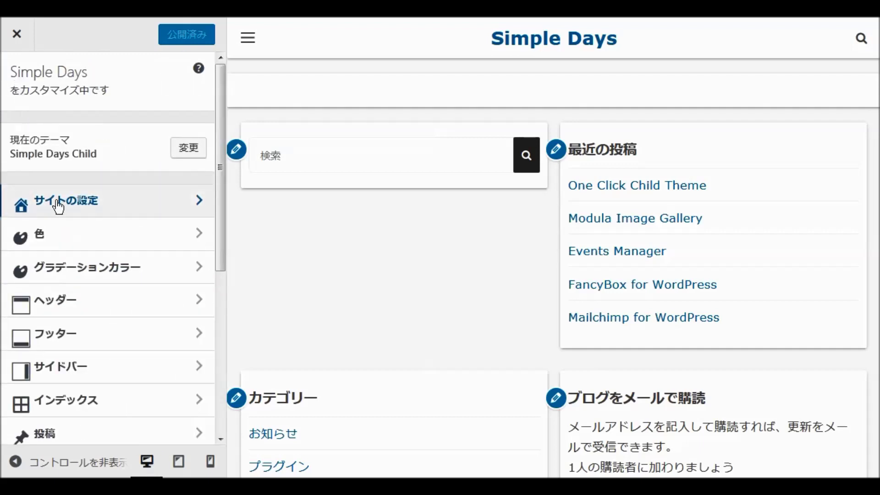
{"action": "left_click", "coordinate": [63, 234]}
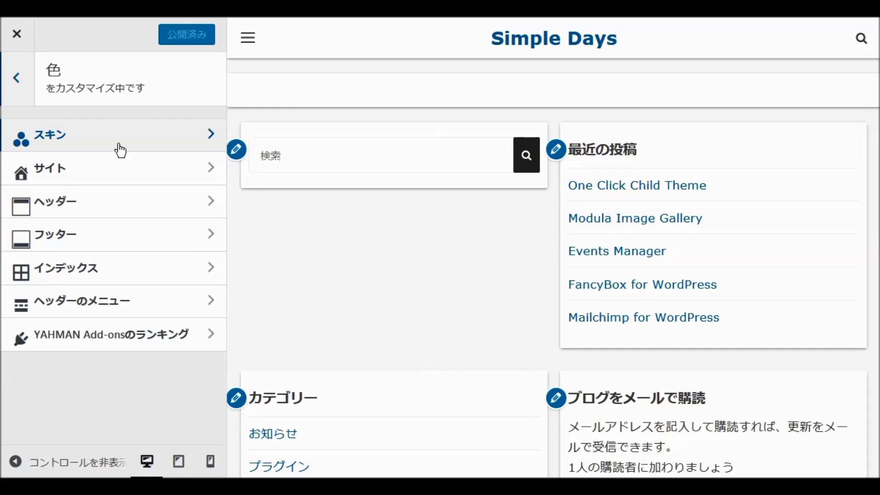
{"action": "left_click", "coordinate": [93, 144]}
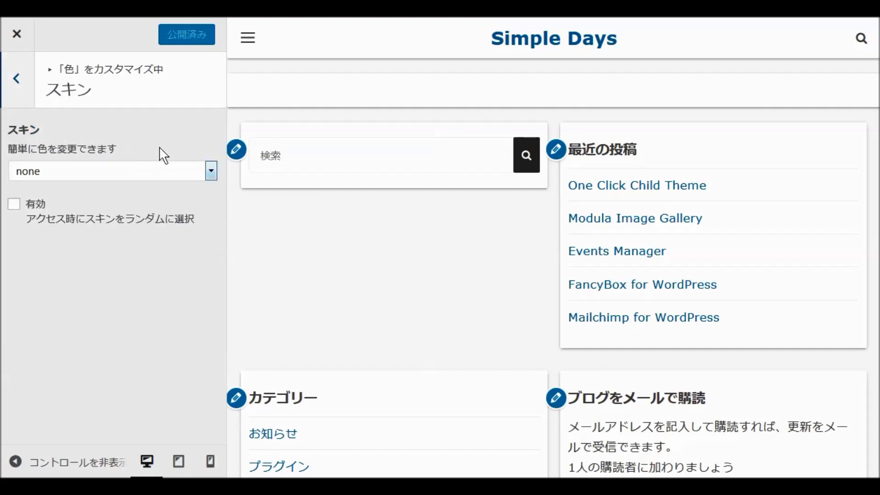
Try the アップルグリーン skin on the site and set the skin back to none
{"action": "left_click", "coordinate": [210, 174]}
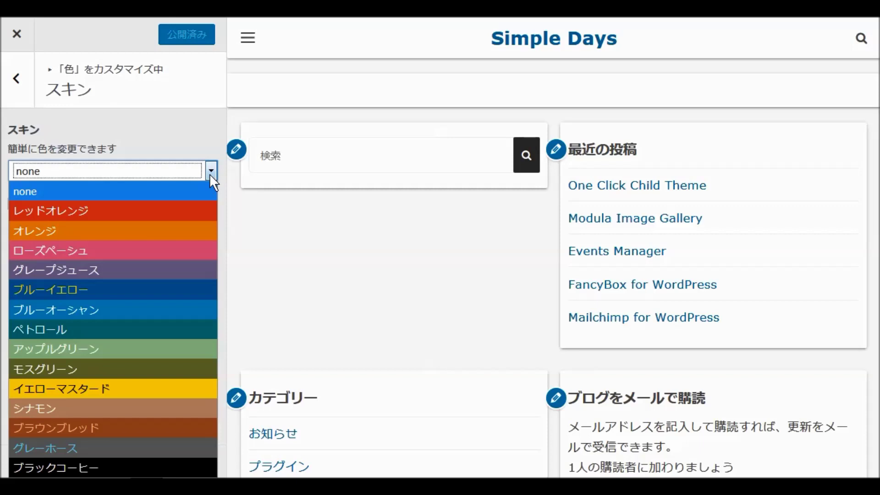
{"action": "left_click", "coordinate": [86, 348]}
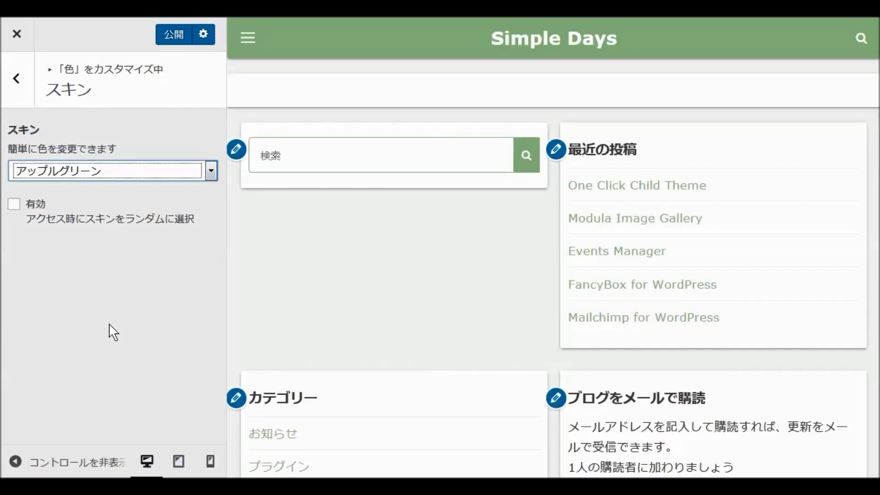
{"action": "left_click", "coordinate": [211, 172]}
{"action": "left_click", "coordinate": [92, 191]}
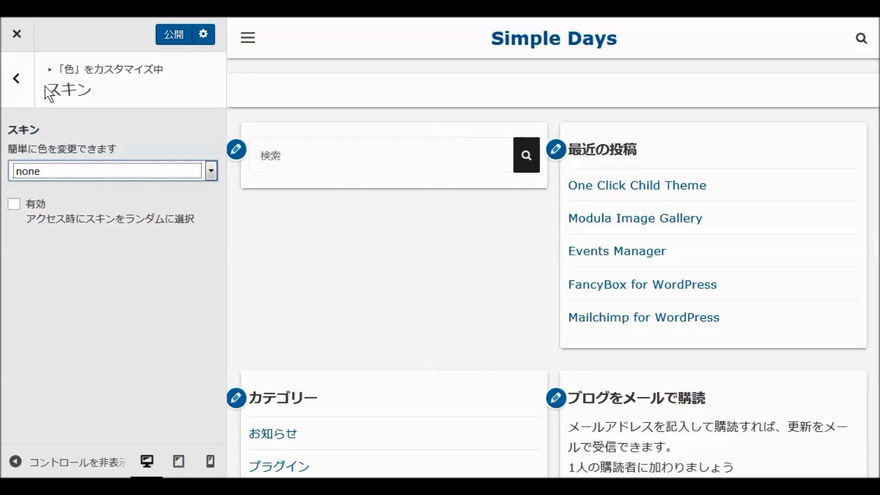
Leave the スキン settings and review the text, background, link and button color options under サイト within 色
{"action": "left_click", "coordinate": [14, 79]}
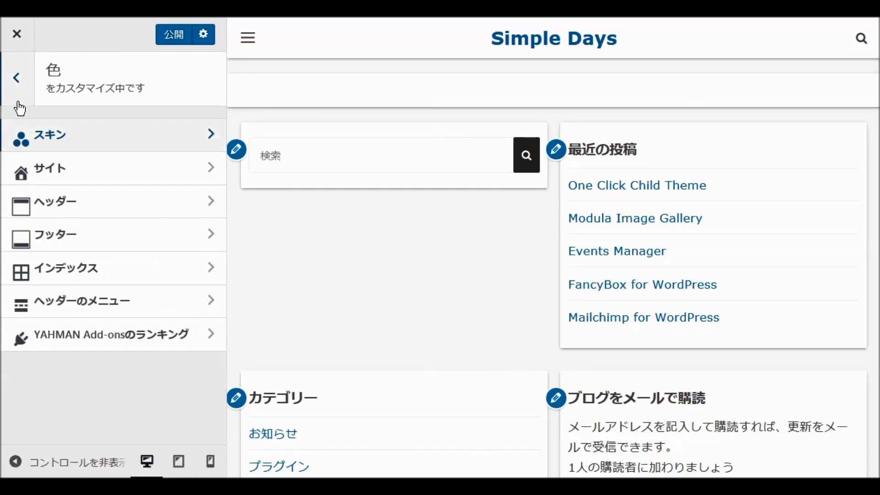
{"action": "left_click", "coordinate": [56, 174]}
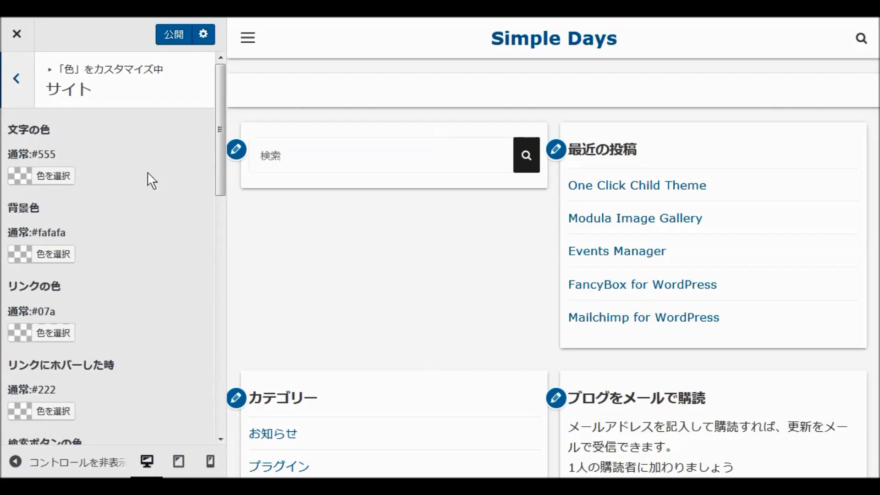
{"action": "scroll", "coordinate": [147, 179], "scroll_direction": "down", "scroll_amount": 6}
{"action": "scroll", "coordinate": [149, 197], "scroll_direction": "down", "scroll_amount": 2}
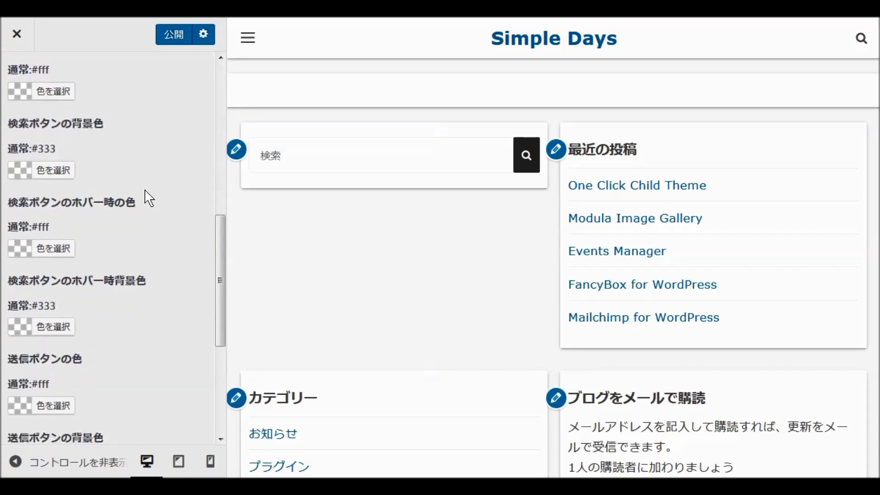
{"action": "scroll", "coordinate": [145, 191], "scroll_direction": "down", "scroll_amount": 6}
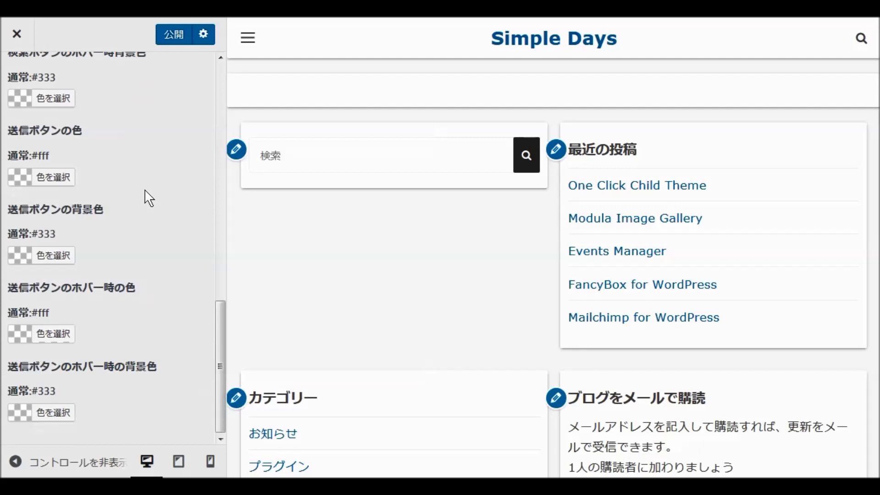
{"action": "scroll", "coordinate": [149, 198], "scroll_direction": "up", "scroll_amount": 12}
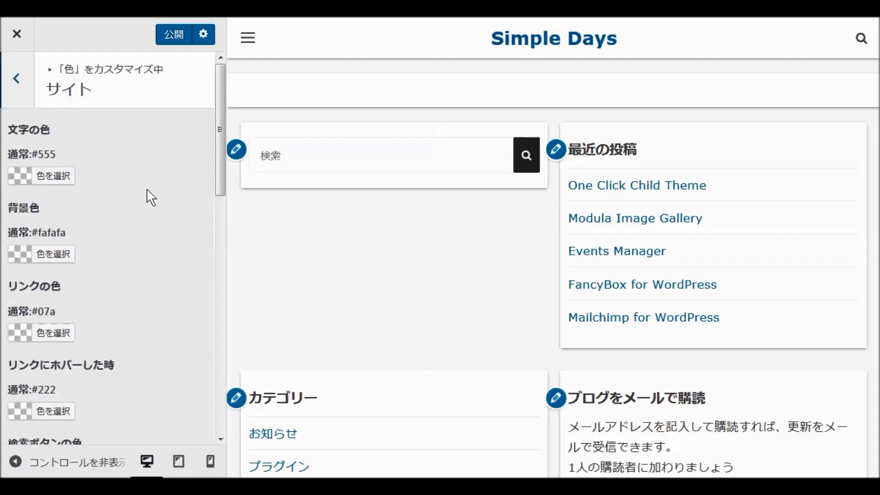
{"action": "left_click", "coordinate": [16, 78]}
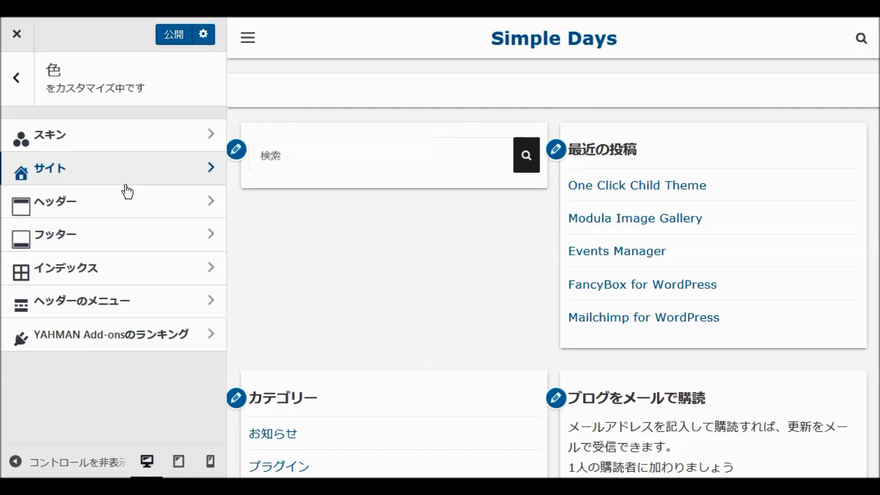
Look over the ヘッダー color options within 色, from the site title to the search icon color
{"action": "left_click", "coordinate": [80, 210]}
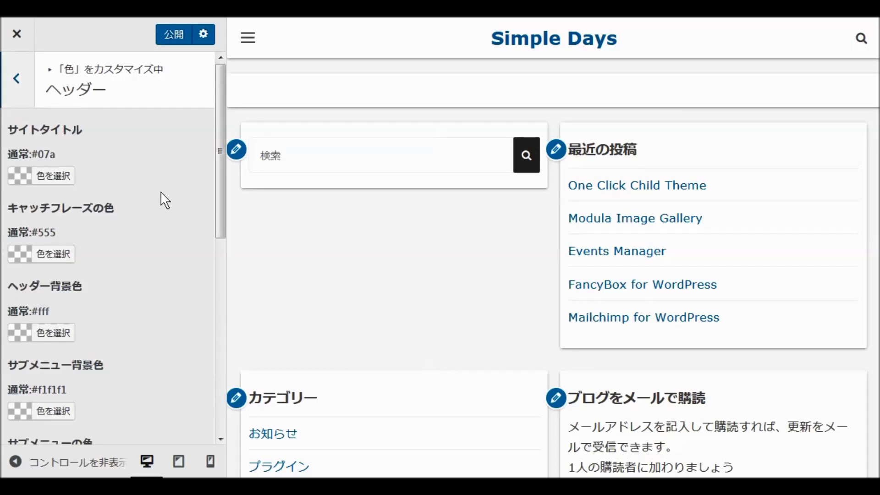
{"action": "scroll", "coordinate": [161, 192], "scroll_direction": "down", "scroll_amount": 4}
{"action": "scroll", "coordinate": [142, 206], "scroll_direction": "down", "scroll_amount": 5}
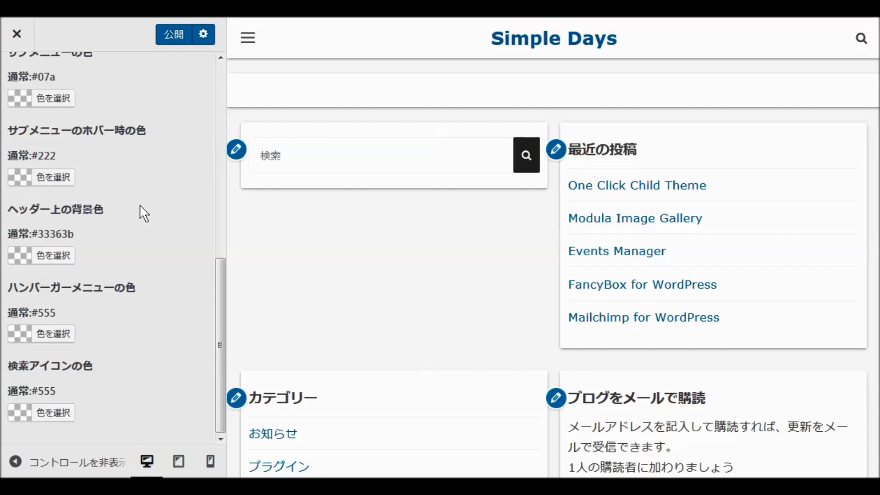
{"action": "scroll", "coordinate": [141, 202], "scroll_direction": "up", "scroll_amount": 9}
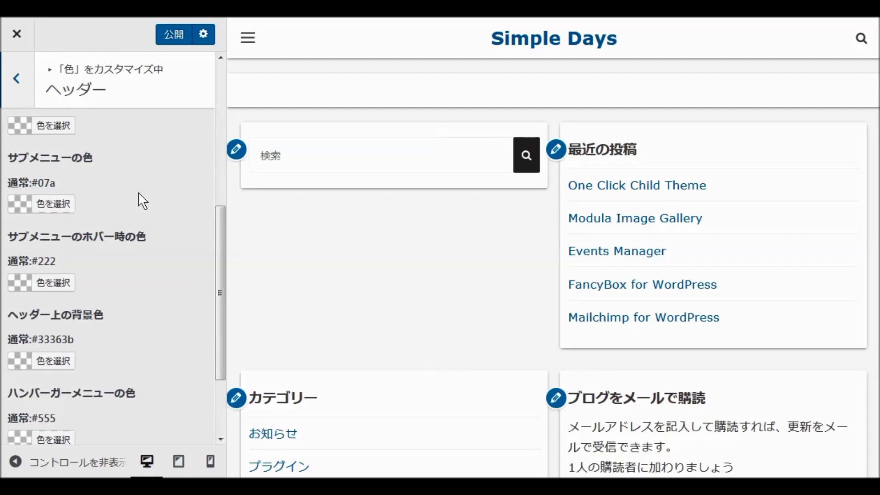
{"action": "left_click", "coordinate": [17, 79]}
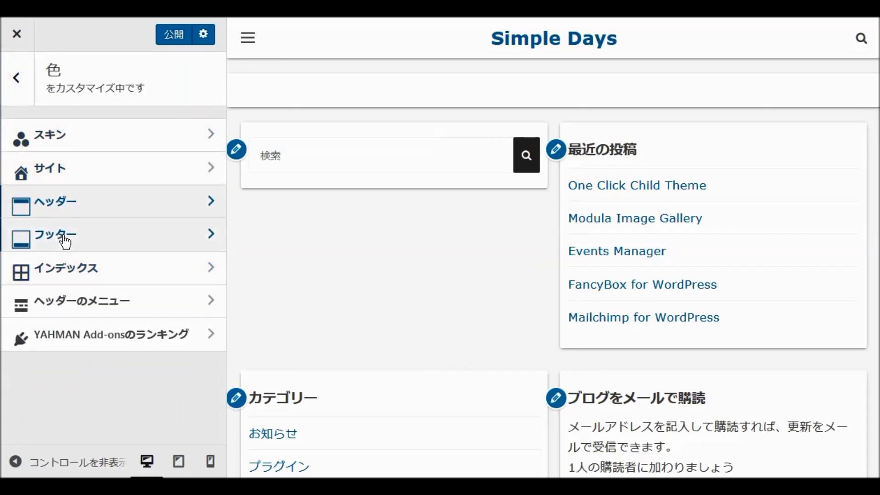
Examine the フッター color options within 色, covering the widget area, footer menu, credit area and back-to-top button
{"action": "left_click", "coordinate": [65, 238]}
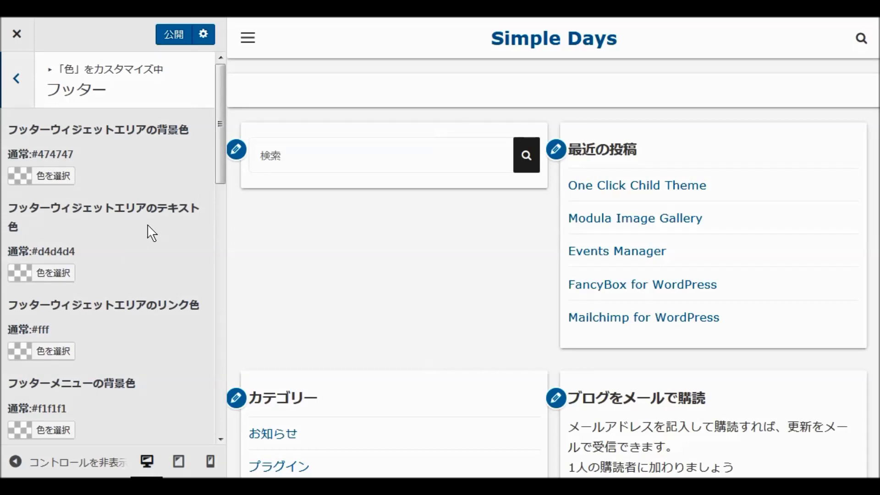
{"action": "scroll", "coordinate": [150, 225], "scroll_direction": "down", "scroll_amount": 10}
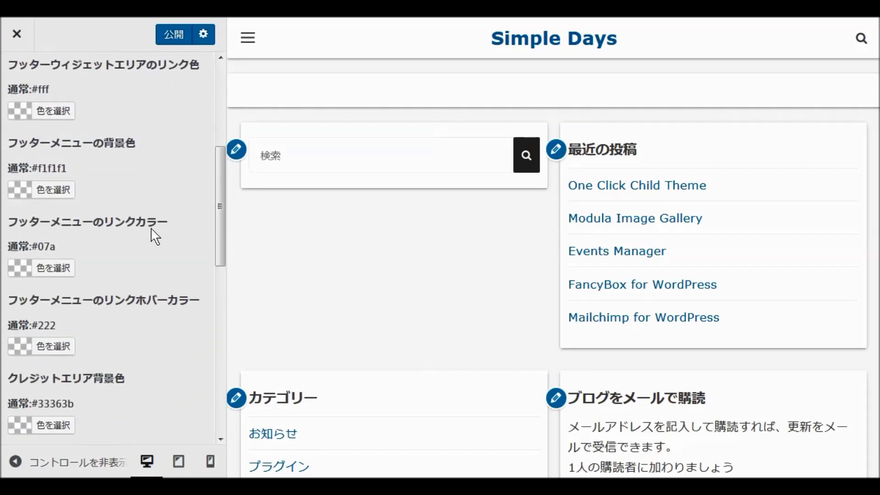
{"action": "scroll", "coordinate": [150, 231], "scroll_direction": "down", "scroll_amount": 3}
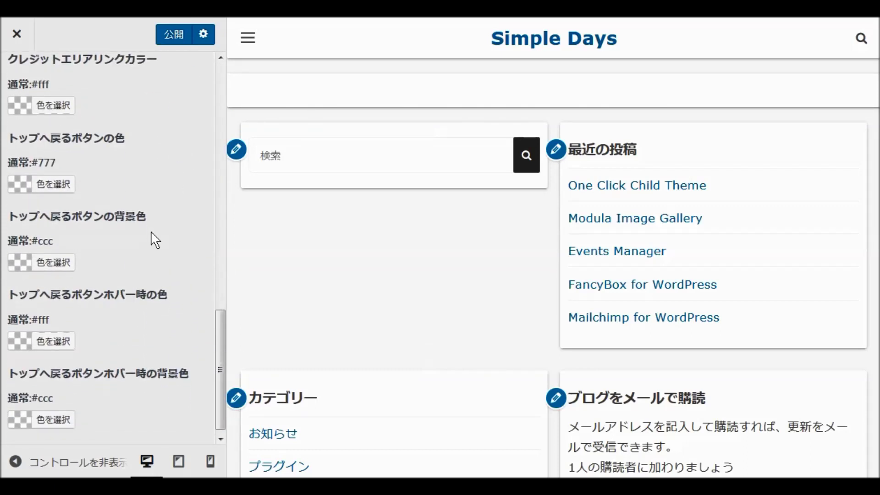
{"action": "scroll", "coordinate": [120, 137], "scroll_direction": "up", "scroll_amount": 12}
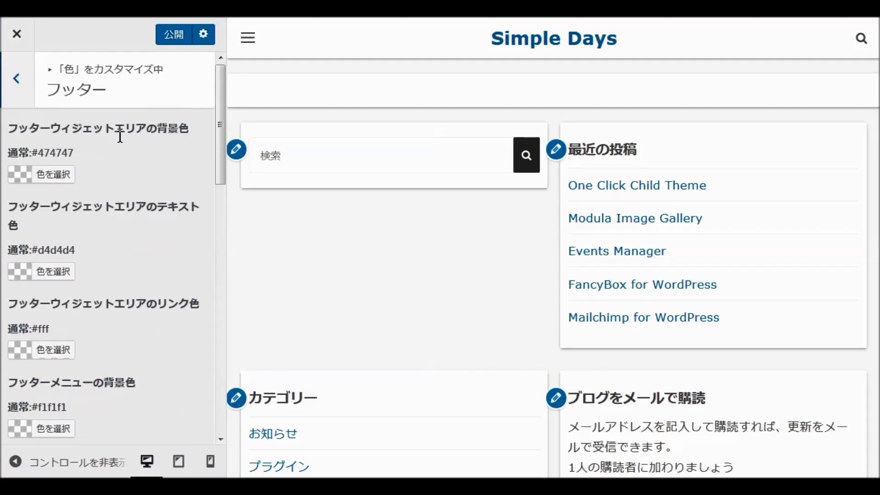
{"action": "left_click", "coordinate": [14, 82]}
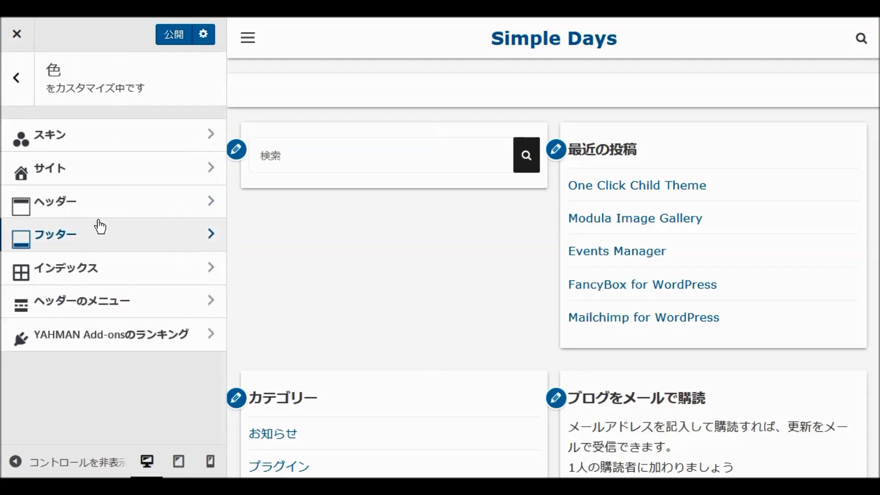
Review the インデックス color options within 色 for the background, date, category and 続きを読む elements
{"action": "left_click", "coordinate": [82, 267]}
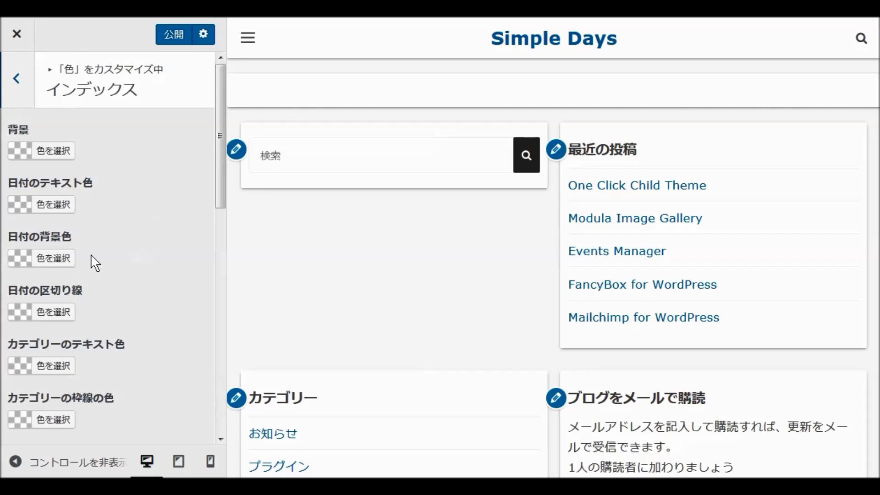
{"action": "scroll", "coordinate": [175, 204], "scroll_direction": "down", "scroll_amount": 3}
{"action": "scroll", "coordinate": [174, 204], "scroll_direction": "down", "scroll_amount": 9}
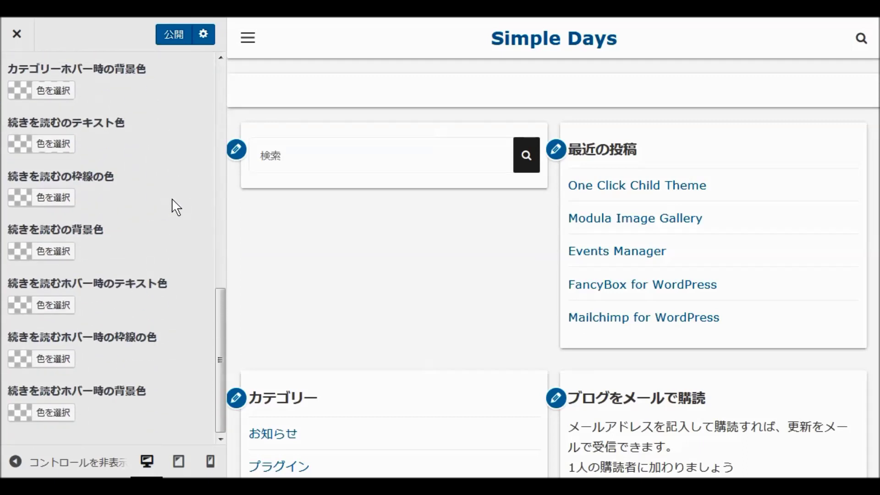
{"action": "scroll", "coordinate": [123, 151], "scroll_direction": "up", "scroll_amount": 12}
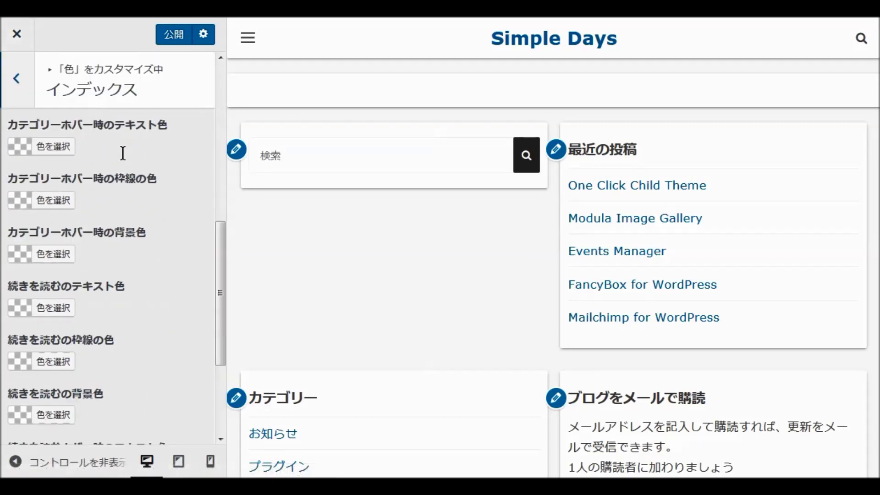
{"action": "left_click", "coordinate": [19, 79]}
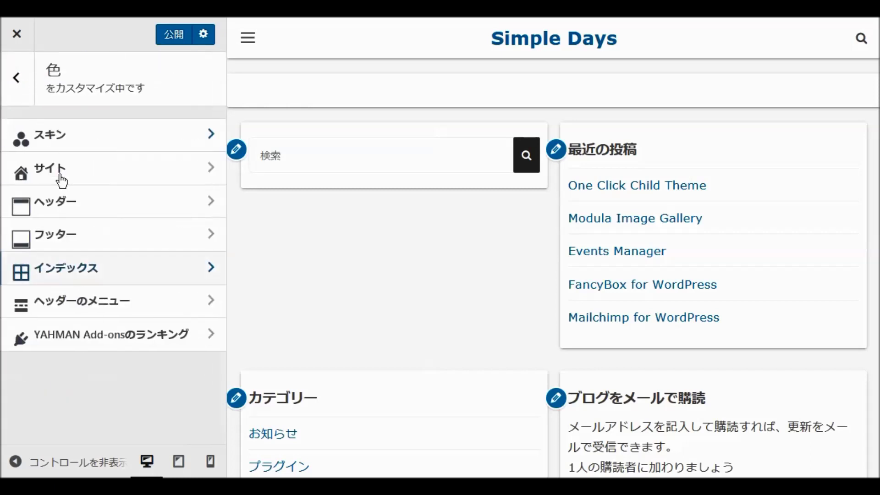
Check the ヘッダーのメニュー color options within 色 for menu links, child menu links and triangles
{"action": "left_click", "coordinate": [61, 306]}
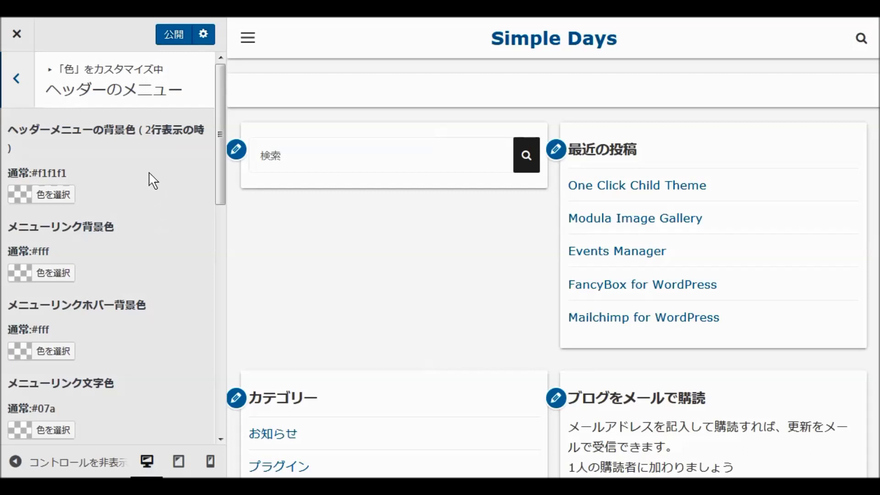
{"action": "scroll", "coordinate": [151, 196], "scroll_direction": "down", "scroll_amount": 5}
{"action": "scroll", "coordinate": [145, 203], "scroll_direction": "down", "scroll_amount": 7}
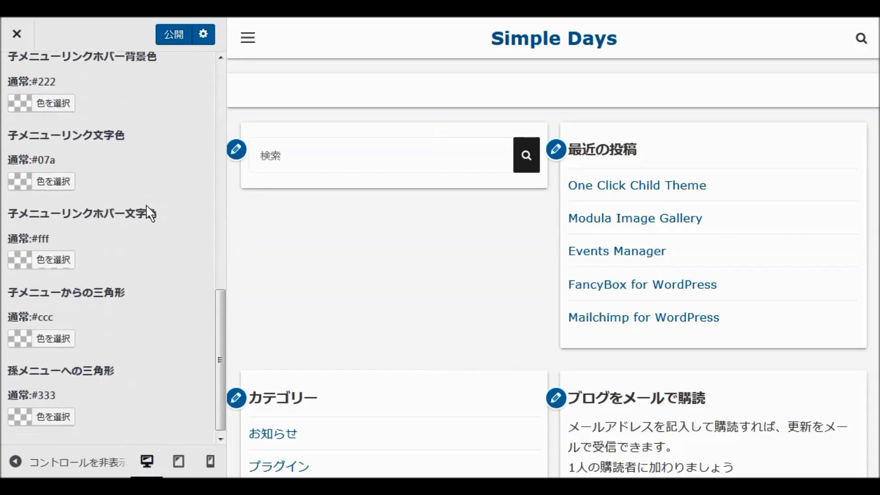
{"action": "scroll", "coordinate": [146, 204], "scroll_direction": "up", "scroll_amount": 12}
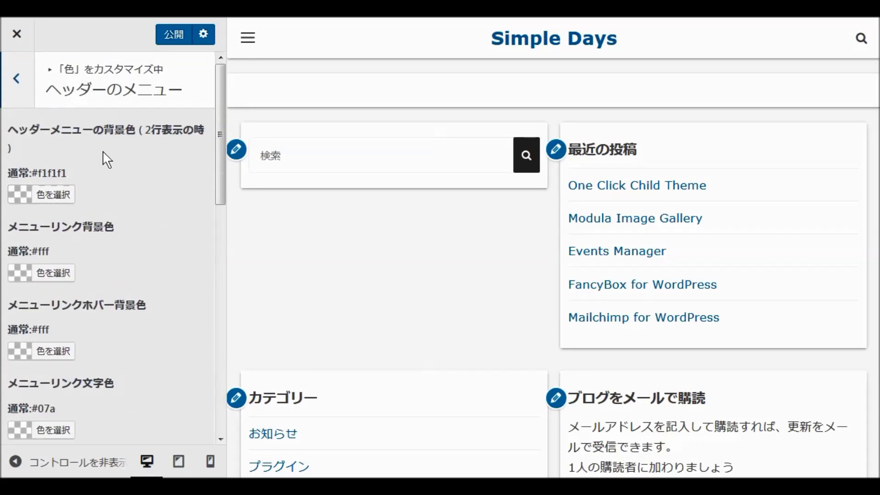
{"action": "left_click", "coordinate": [16, 81]}
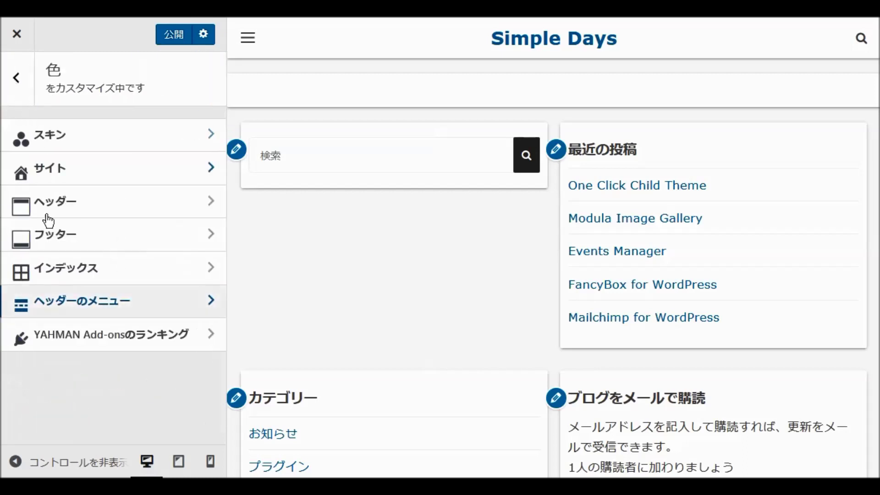
Inspect the YAHMAN Add-onsのランキング color options for the popular post ranking and leave the 色 section
{"action": "left_click", "coordinate": [83, 347]}
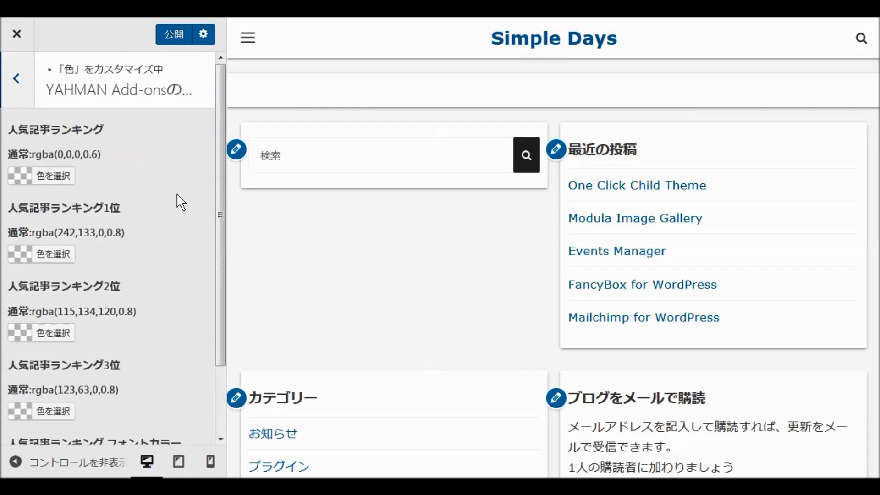
{"action": "scroll", "coordinate": [178, 206], "scroll_direction": "down", "scroll_amount": 2}
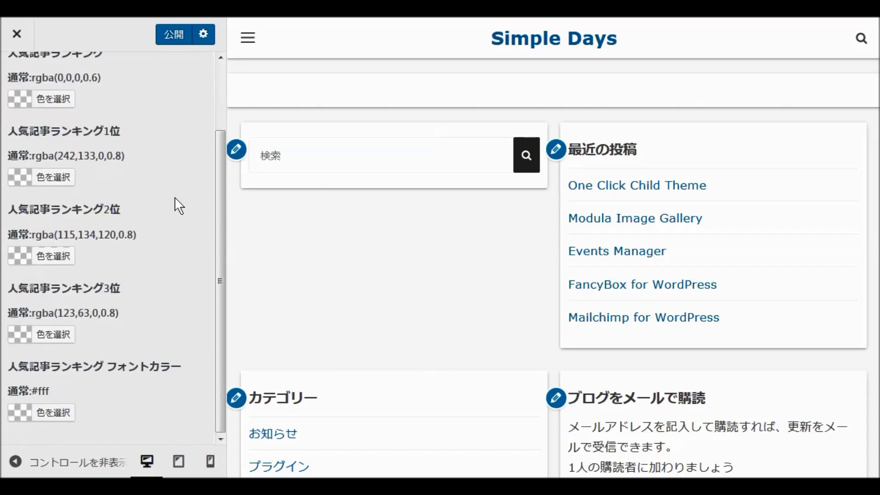
{"action": "scroll", "coordinate": [179, 207], "scroll_direction": "up", "scroll_amount": 2}
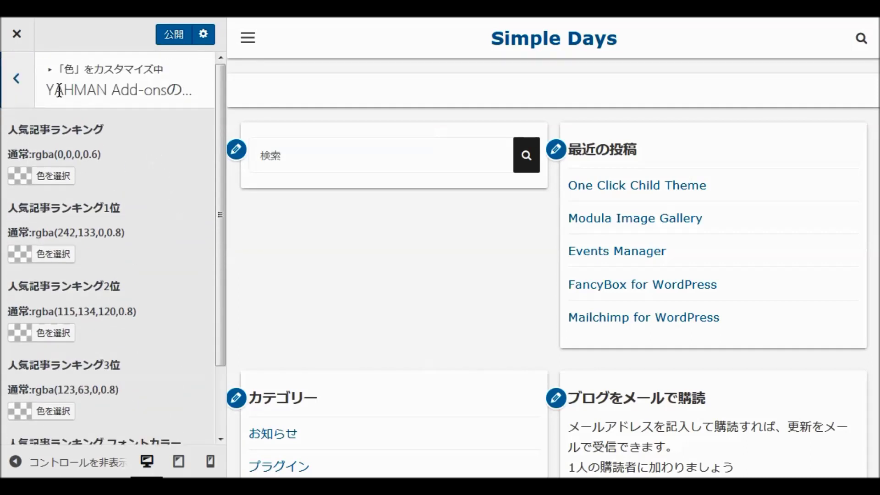
{"action": "left_click", "coordinate": [21, 81]}
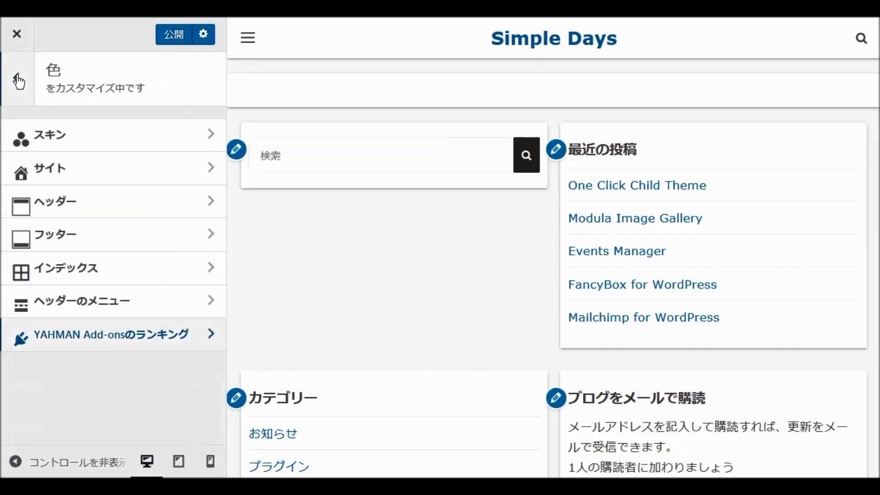
{"action": "left_click", "coordinate": [18, 81]}
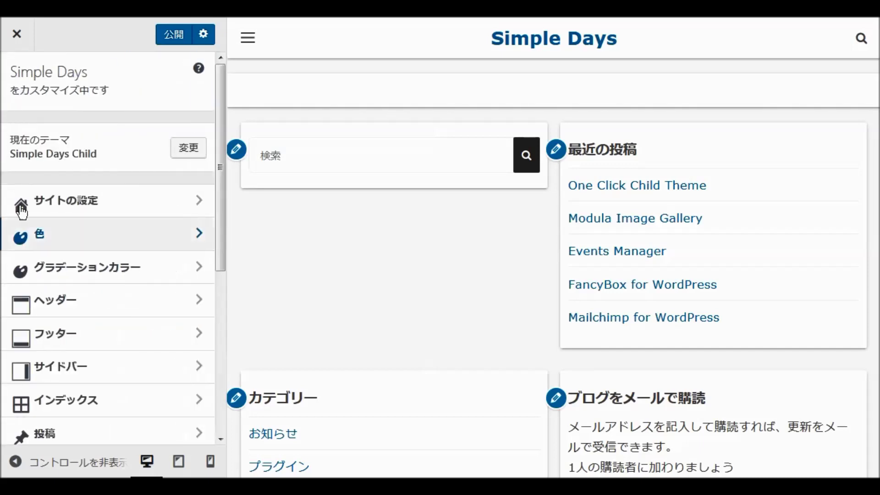
Review the サイト and ヘッダー background gradient settings in グラデーションカラー, including style, angle and color stops
{"action": "left_click", "coordinate": [67, 269]}
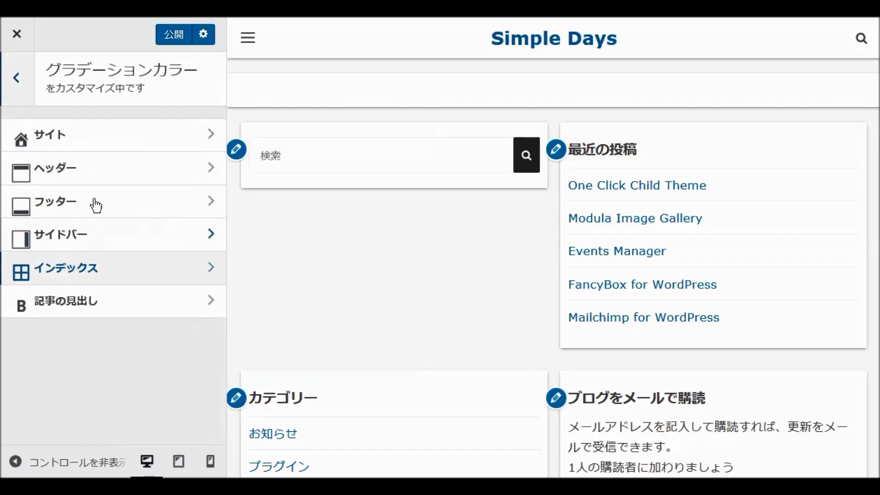
{"action": "left_click", "coordinate": [56, 135]}
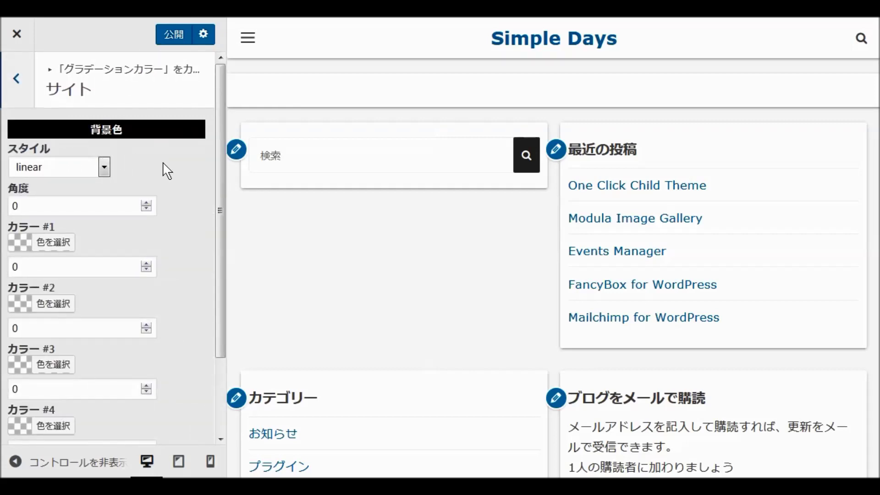
{"action": "scroll", "coordinate": [172, 178], "scroll_direction": "down", "scroll_amount": 2}
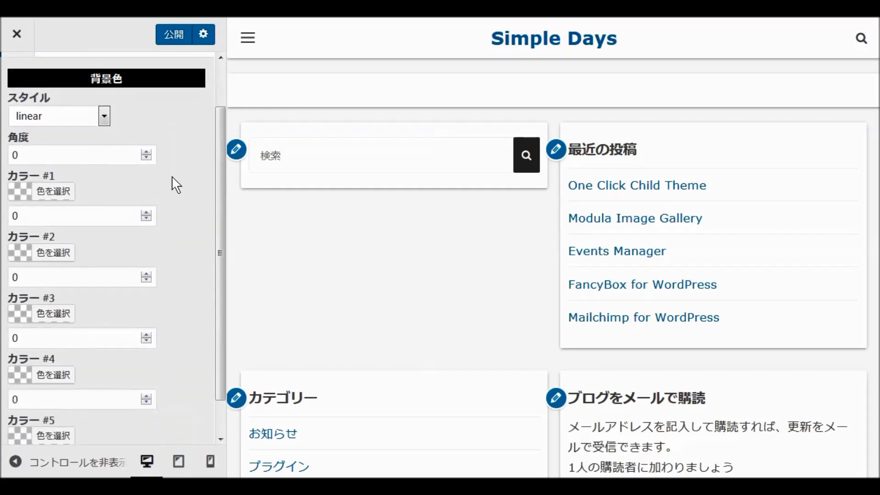
{"action": "scroll", "coordinate": [178, 185], "scroll_direction": "up", "scroll_amount": 2}
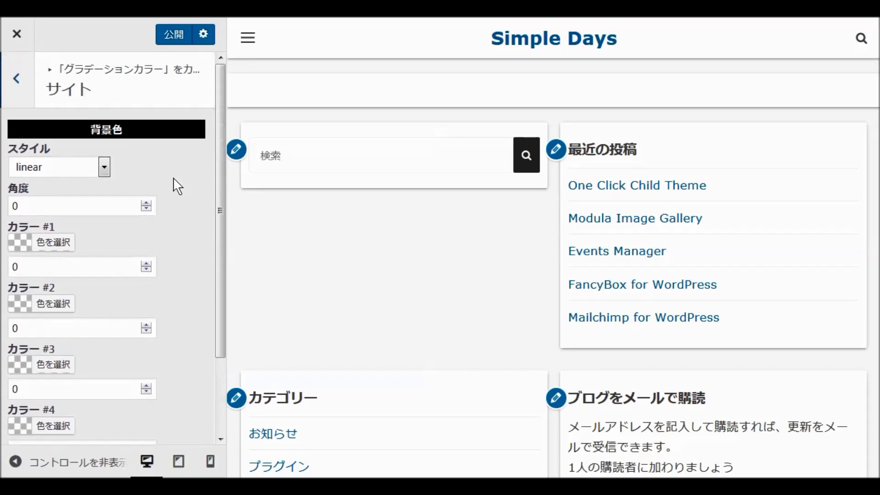
{"action": "left_click", "coordinate": [11, 80]}
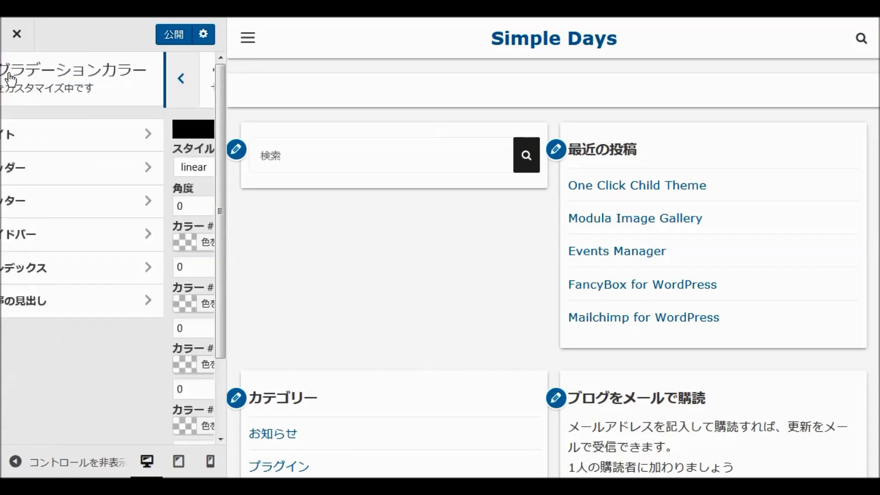
{"action": "left_click", "coordinate": [54, 179]}
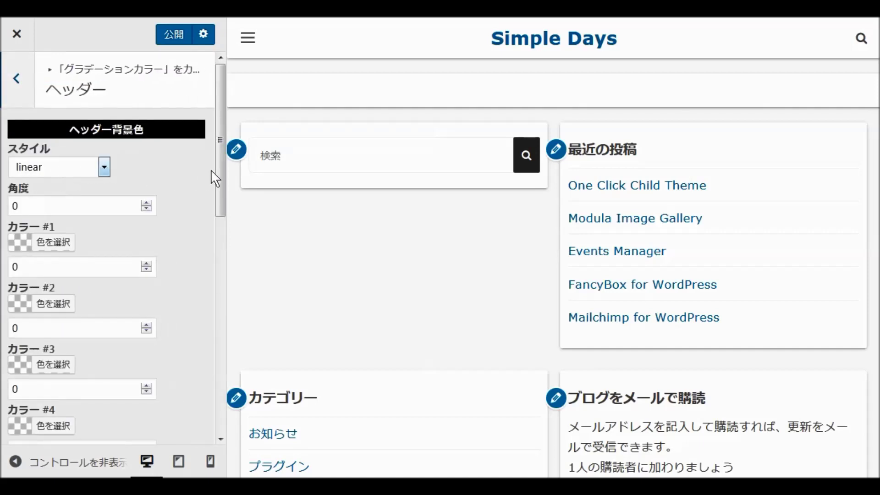
{"action": "left_click", "coordinate": [6, 79]}
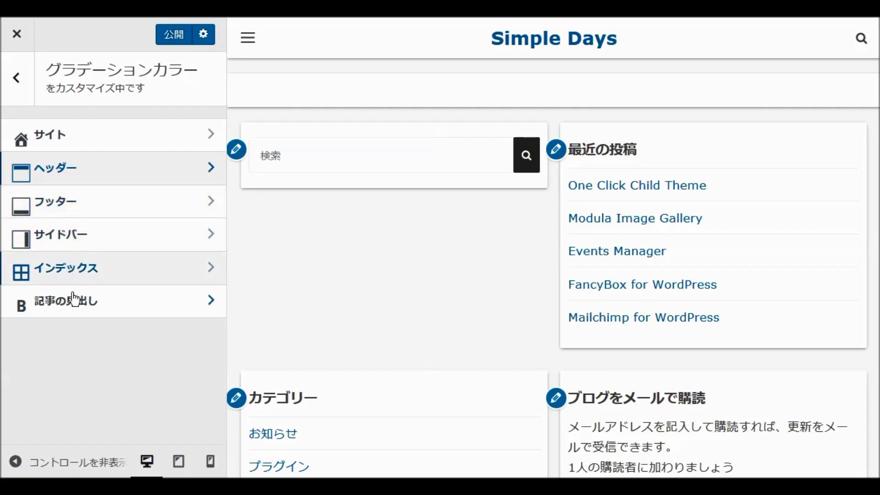
Review the 記事の見出し gradient options for H2 within グラデーションカラー and leave that section
{"action": "left_click", "coordinate": [73, 315]}
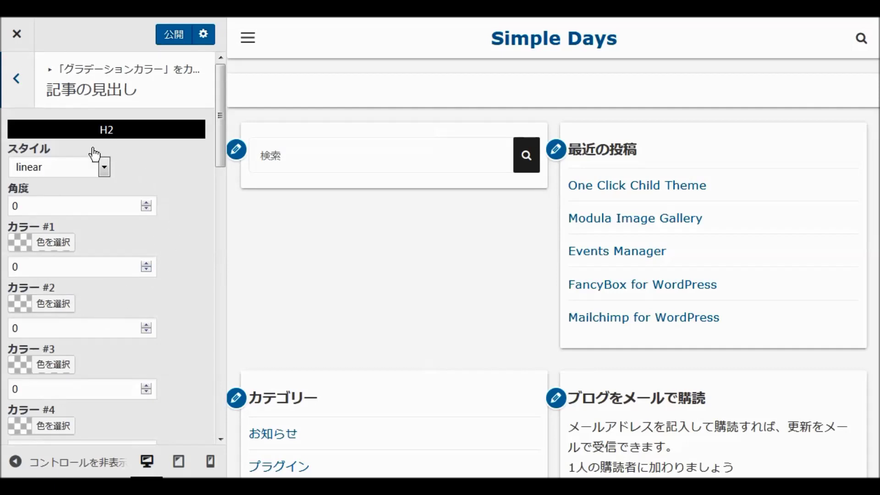
{"action": "left_click", "coordinate": [15, 74]}
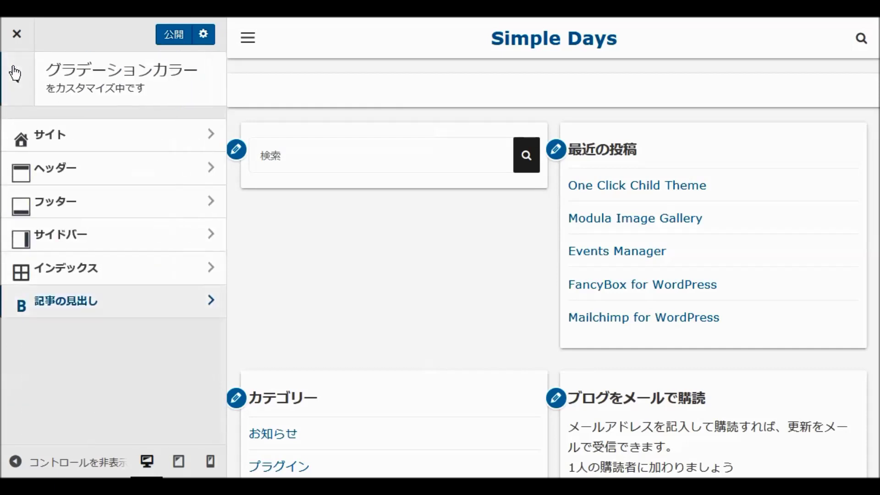
{"action": "left_click", "coordinate": [15, 73]}
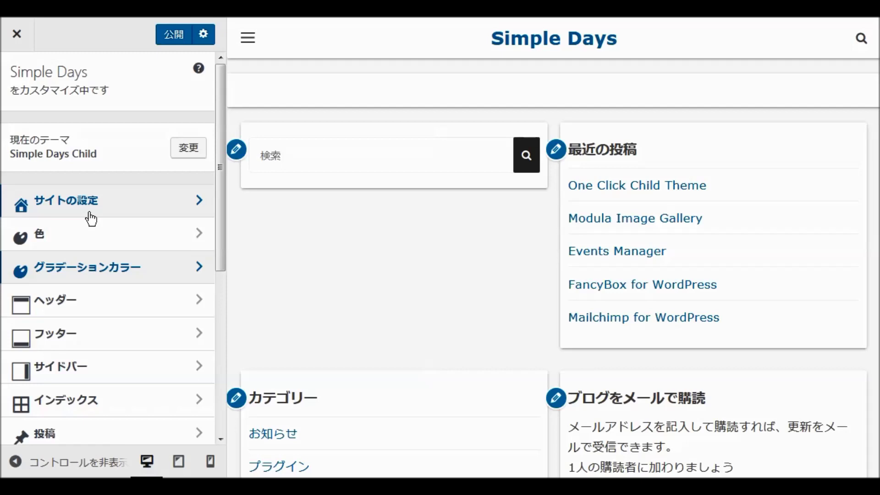
Open the media library for choosing the site logo from the ロゴ settings of the ヘッダー section
{"action": "scroll", "coordinate": [91, 219], "scroll_direction": "down", "scroll_amount": 2}
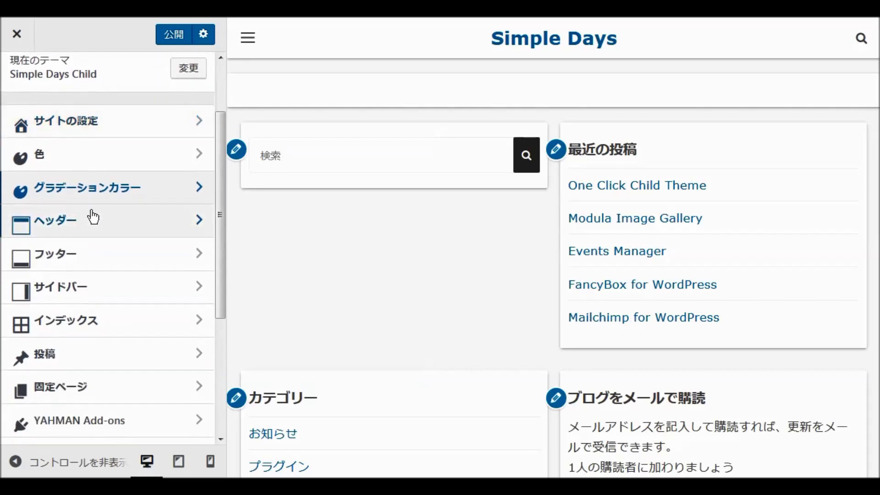
{"action": "left_click", "coordinate": [58, 232]}
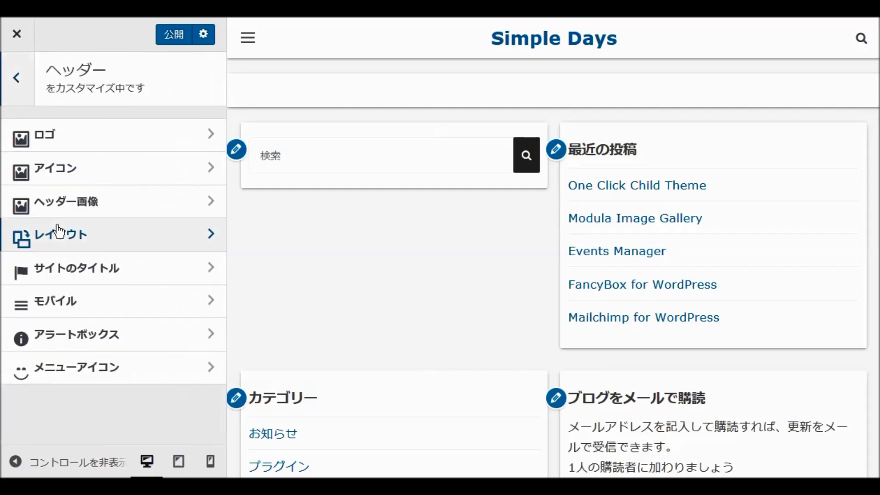
{"action": "left_click", "coordinate": [41, 134]}
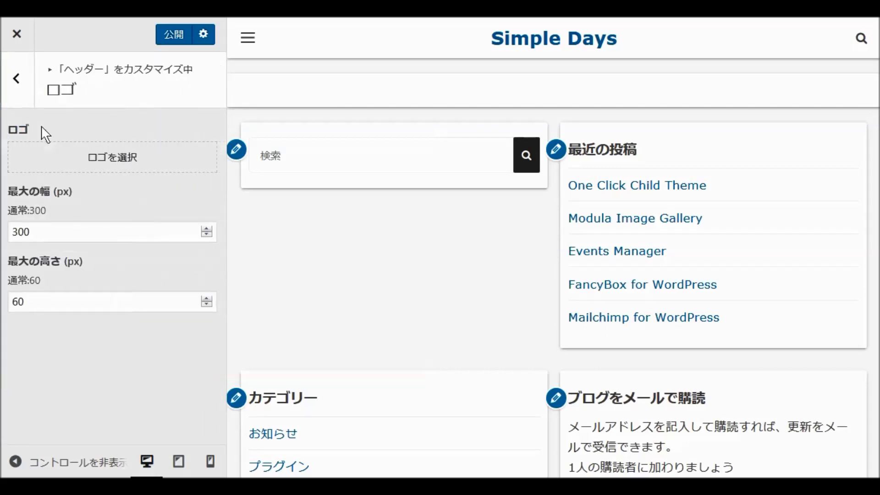
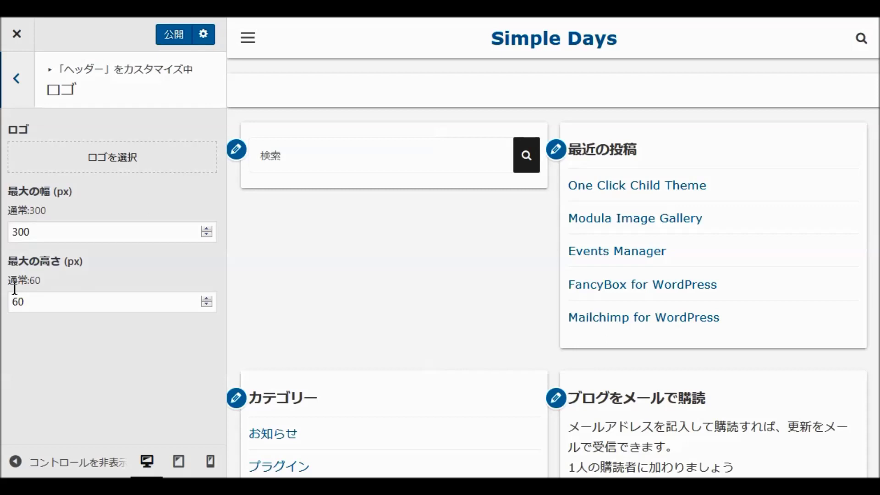
{"action": "left_click", "coordinate": [102, 159]}
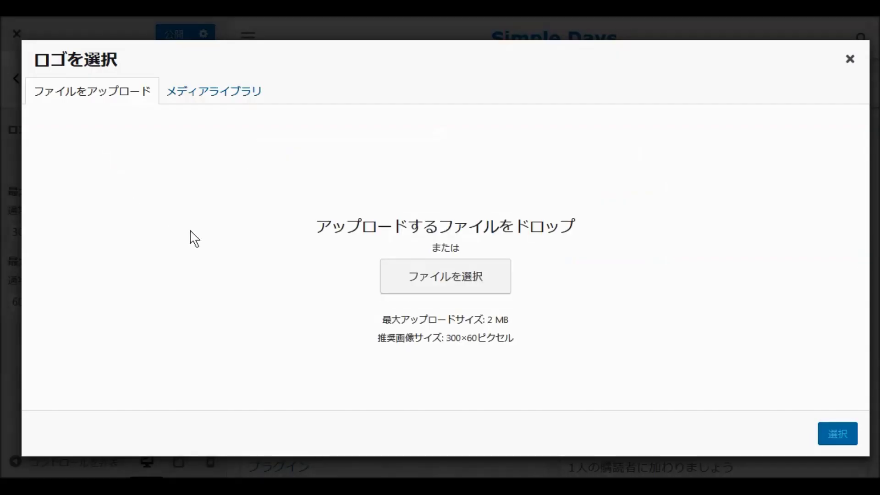
{"action": "left_click", "coordinate": [201, 99]}
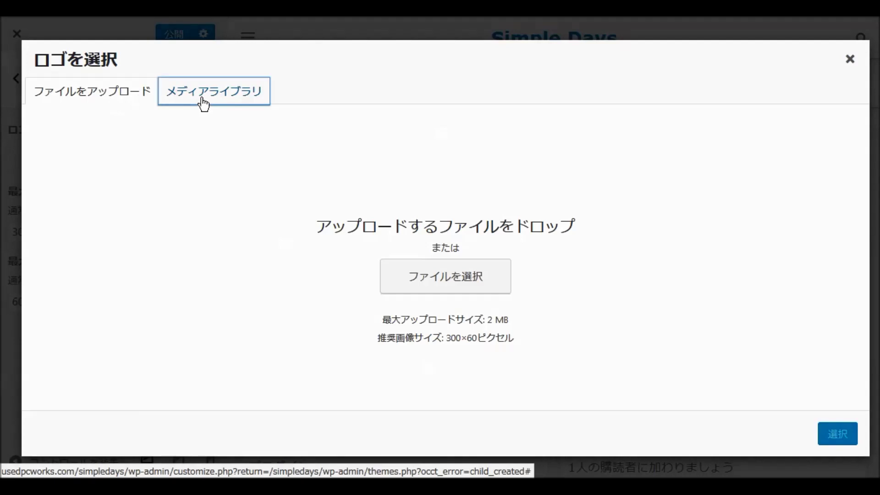
Set 908lab_d.png from the media library as the header logo without cropping and publish the change
{"action": "scroll", "coordinate": [362, 277], "scroll_direction": "down", "scroll_amount": 5}
{"action": "scroll", "coordinate": [362, 277], "scroll_direction": "down", "scroll_amount": 15}
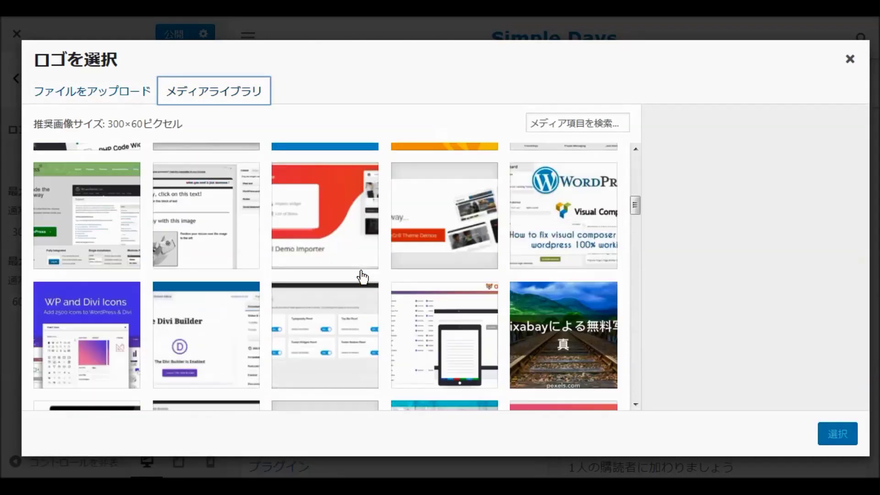
{"action": "scroll", "coordinate": [367, 278], "scroll_direction": "down", "scroll_amount": 12}
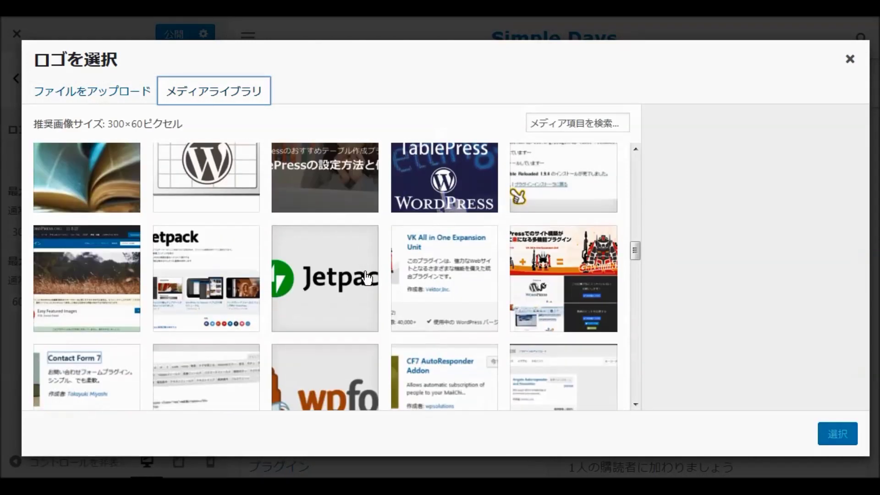
{"action": "scroll", "coordinate": [368, 279], "scroll_direction": "down", "scroll_amount": 5}
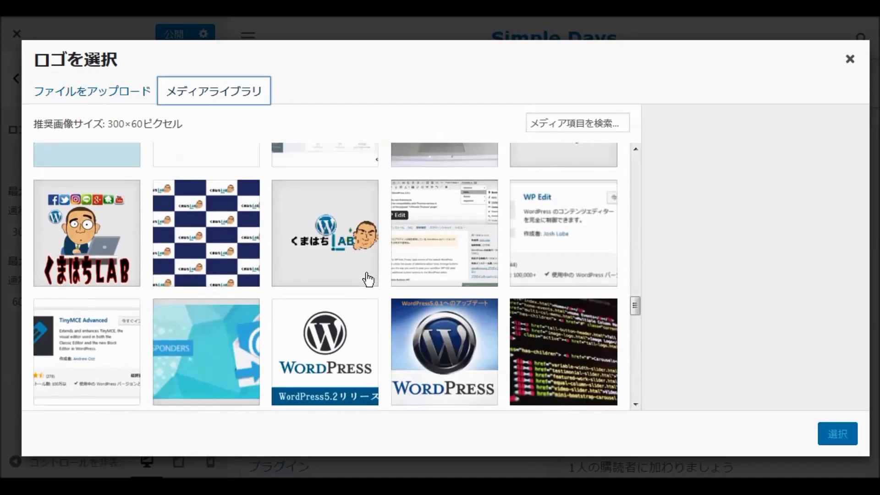
{"action": "scroll", "coordinate": [368, 280], "scroll_direction": "up", "scroll_amount": 3}
{"action": "scroll", "coordinate": [367, 277], "scroll_direction": "down", "scroll_amount": 3}
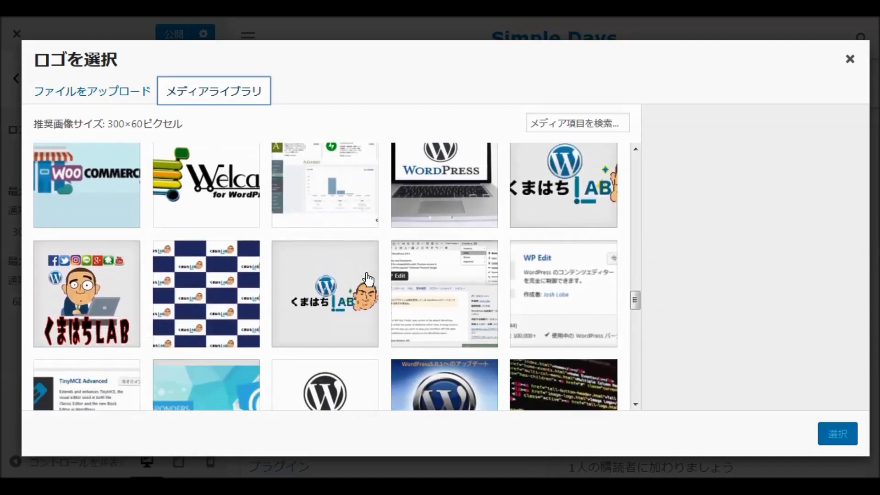
{"action": "left_click", "coordinate": [337, 229]}
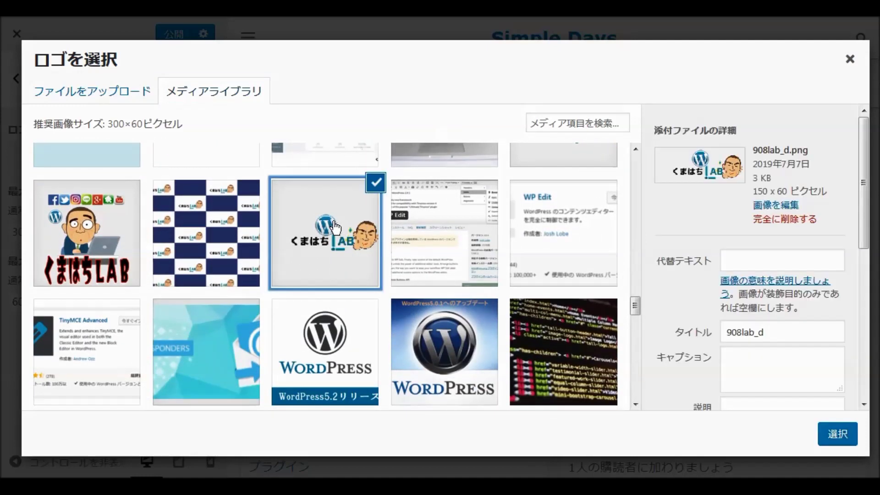
{"action": "left_click", "coordinate": [835, 436]}
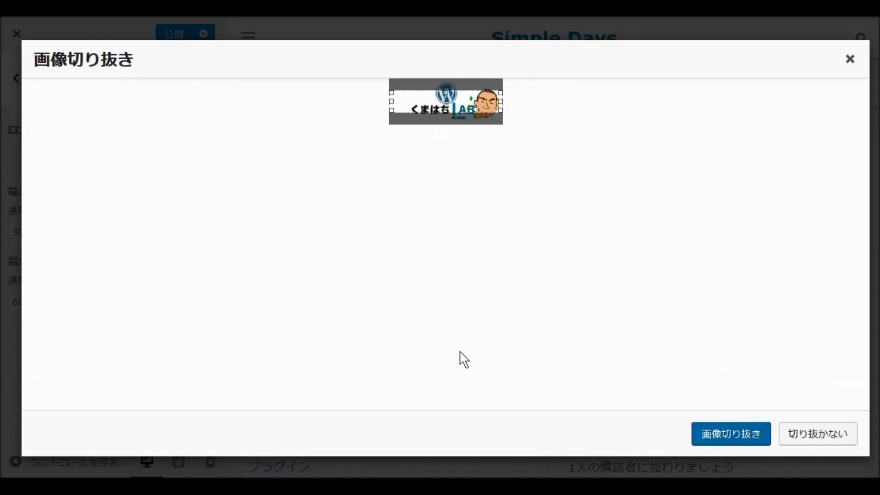
{"action": "left_click", "coordinate": [802, 433]}
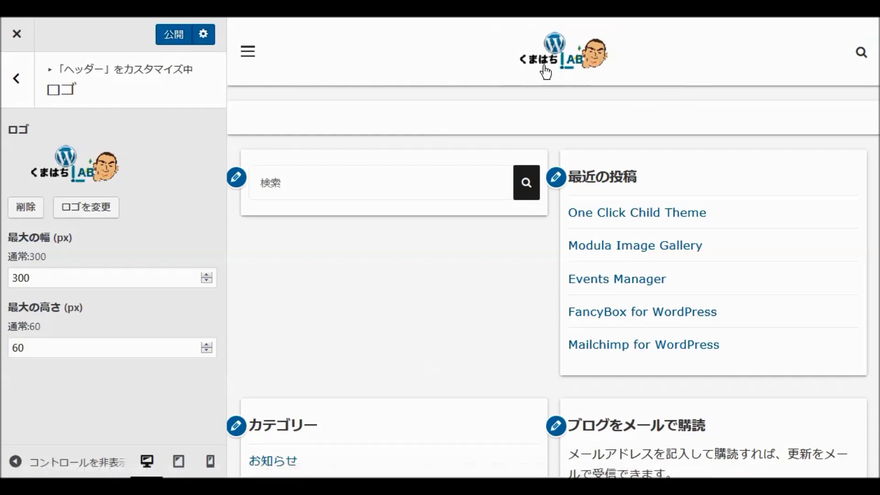
{"action": "left_click", "coordinate": [178, 35]}
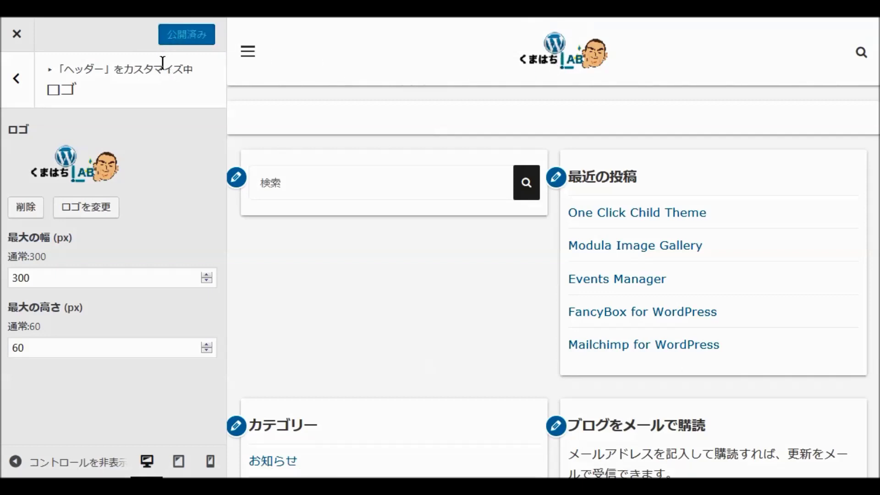
Check the アイコン settings of the ヘッダー section for image selection, maximum width and maximum height
{"action": "left_click", "coordinate": [10, 87]}
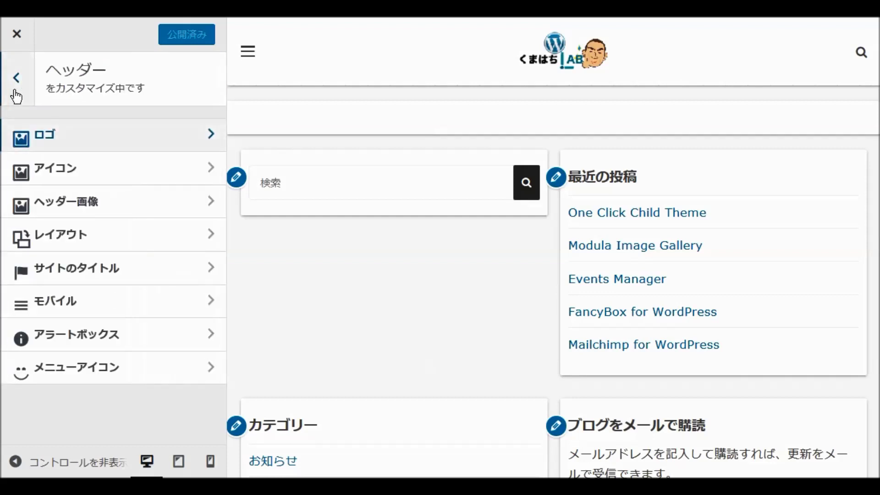
{"action": "left_click", "coordinate": [65, 172]}
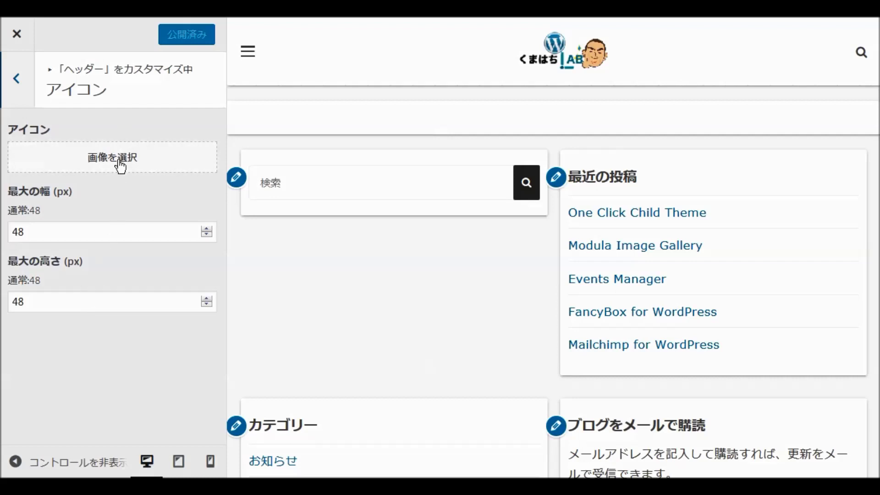
{"action": "left_click", "coordinate": [8, 80]}
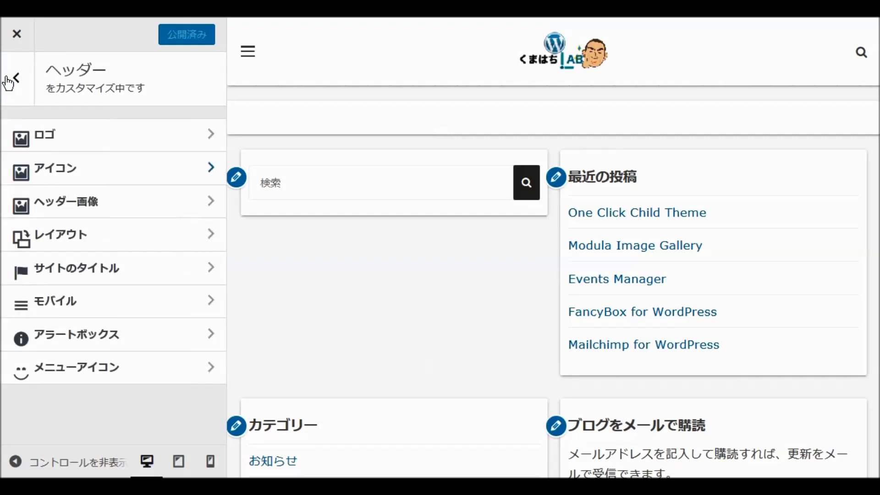
Start adding a new header image in ヘッダー画像 by uploading a file
{"action": "left_click", "coordinate": [53, 211]}
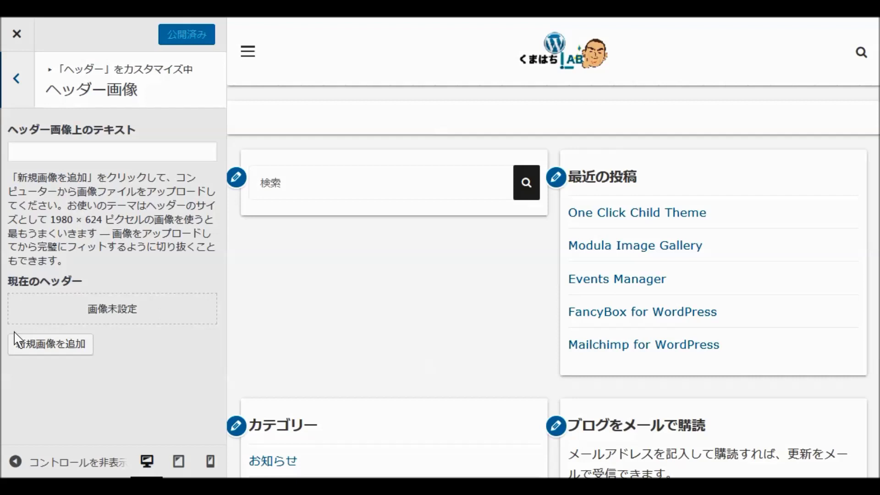
{"action": "left_click", "coordinate": [66, 348]}
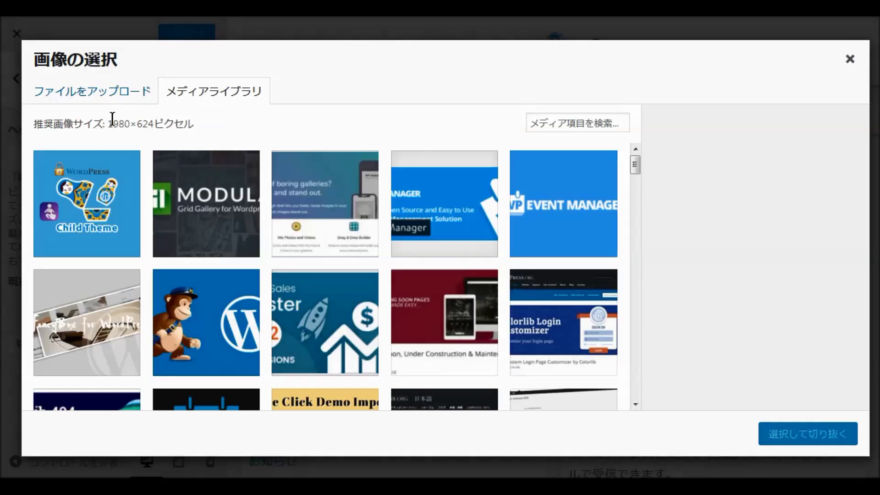
{"action": "left_click", "coordinate": [119, 94]}
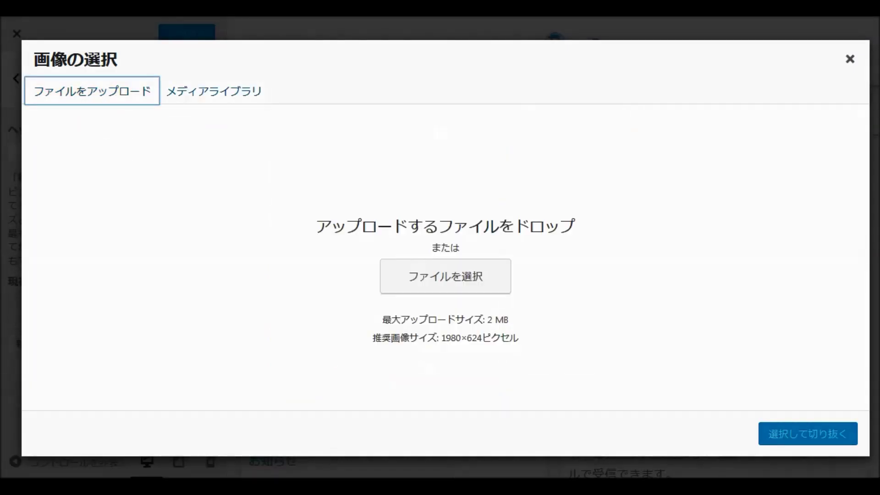
Switch to the pc folder window in Windows Explorer and open the WP folder inside 20180101
{"action": "mouse_move", "coordinate": [440, 486]}
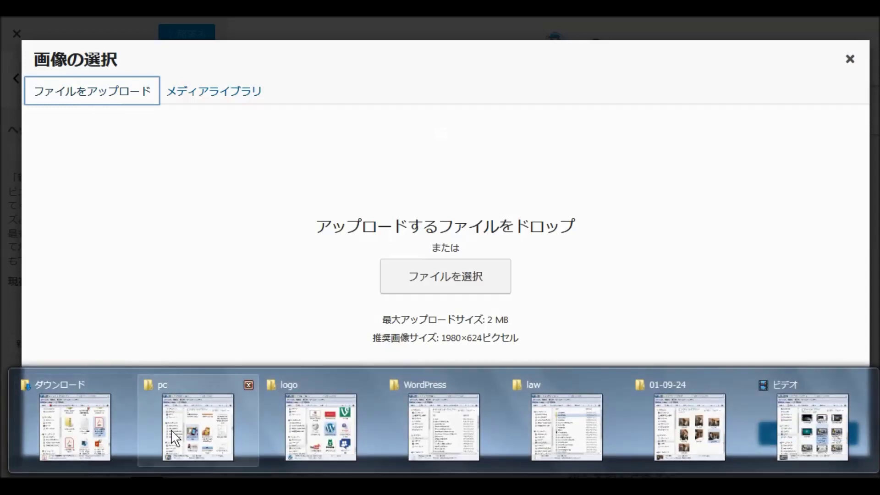
{"action": "mouse_move", "coordinate": [175, 438]}
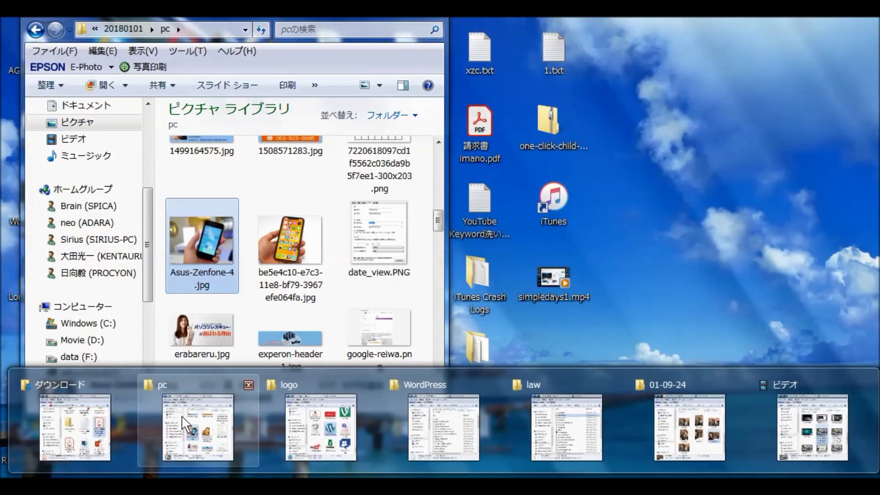
{"action": "left_click", "coordinate": [183, 419]}
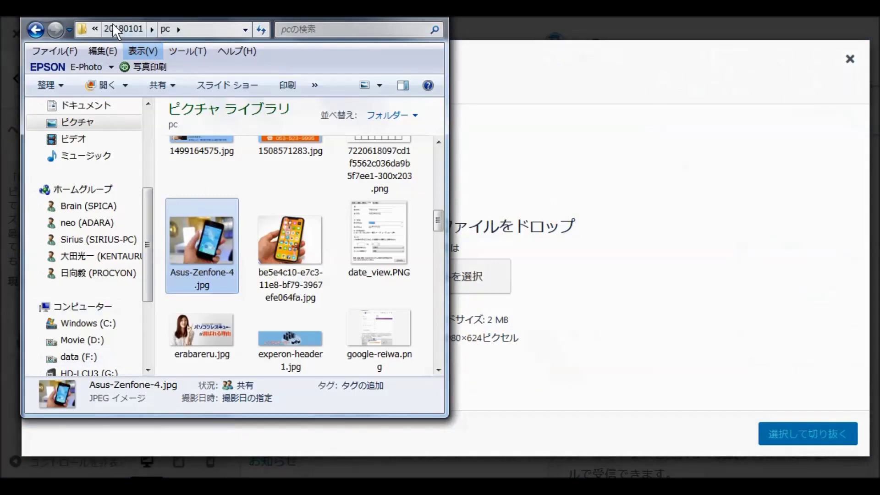
{"action": "left_click", "coordinate": [113, 26]}
{"action": "scroll", "coordinate": [332, 358], "scroll_direction": "down", "scroll_amount": 3}
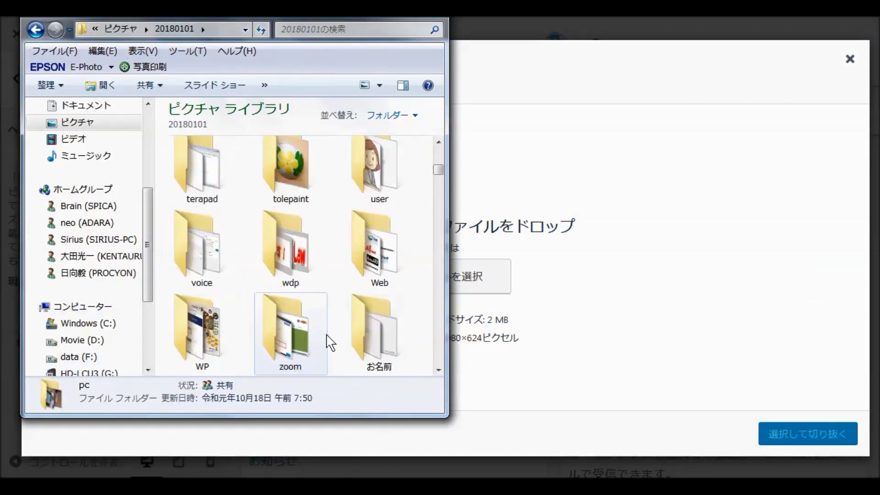
{"action": "scroll", "coordinate": [332, 337], "scroll_direction": "down", "scroll_amount": 3}
{"action": "scroll", "coordinate": [339, 332], "scroll_direction": "up", "scroll_amount": 2}
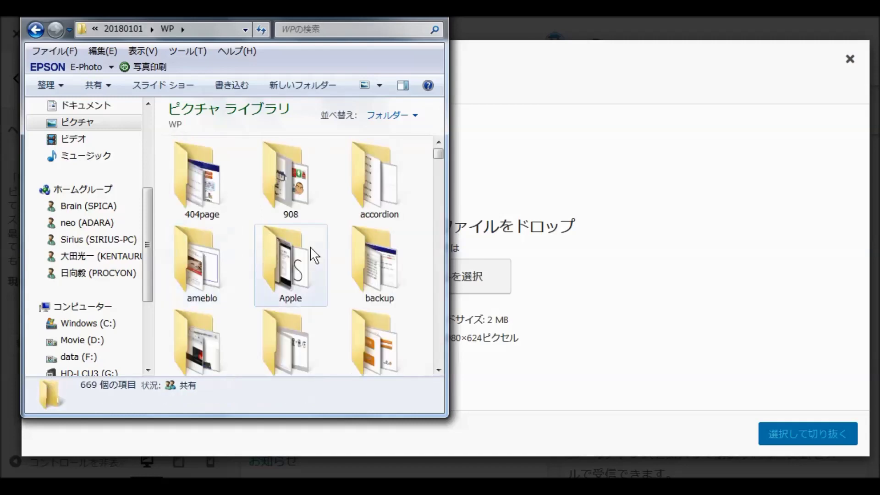
Upload 9bea249ac0f2b3138e9a84d3bc3916f4.jpg from the WP folder to the media library and put the folder window away
{"action": "scroll", "coordinate": [354, 241], "scroll_direction": "down", "scroll_amount": 20}
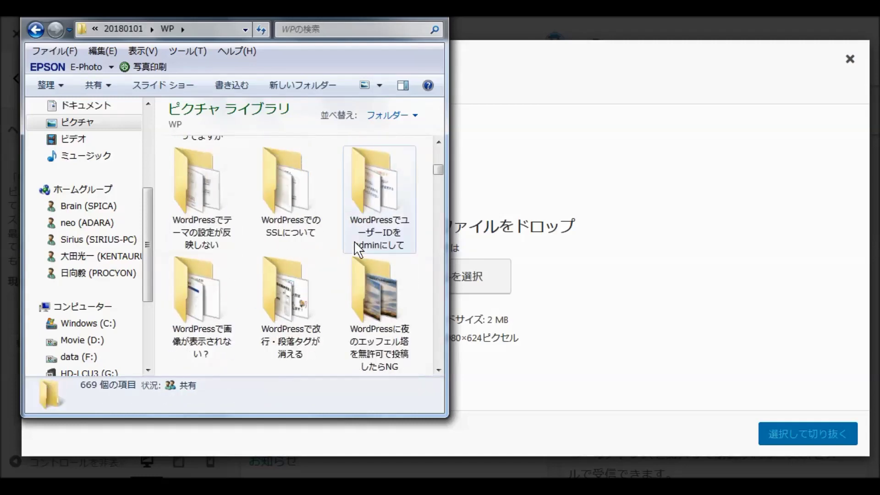
{"action": "scroll", "coordinate": [354, 247], "scroll_direction": "down", "scroll_amount": 15}
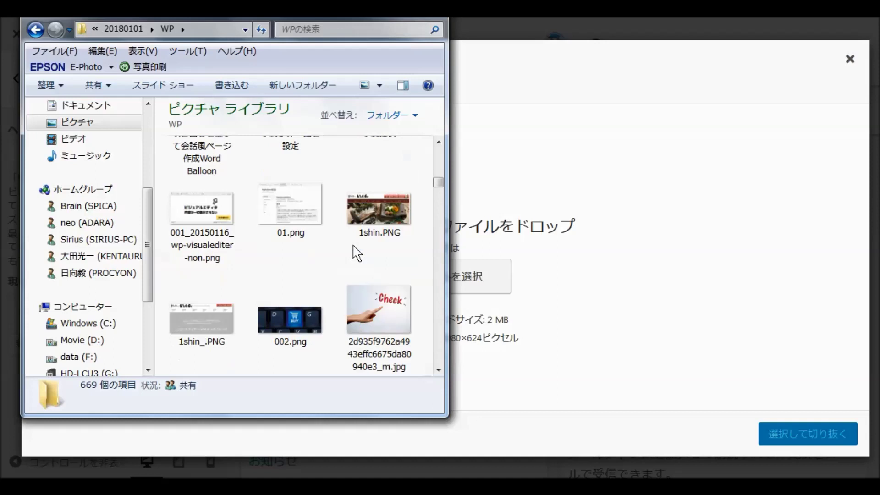
{"action": "scroll", "coordinate": [354, 253], "scroll_direction": "up", "scroll_amount": 3}
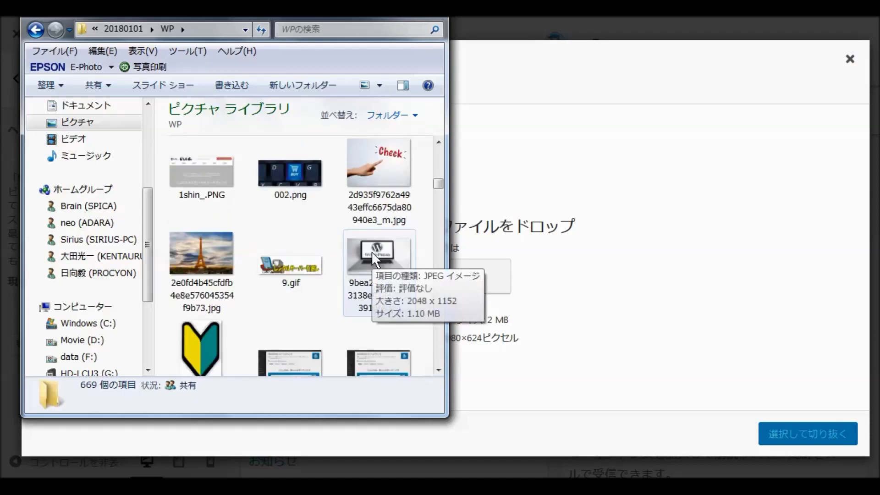
{"action": "left_click_drag", "start_coordinate": [371, 251], "coordinate": [513, 261]}
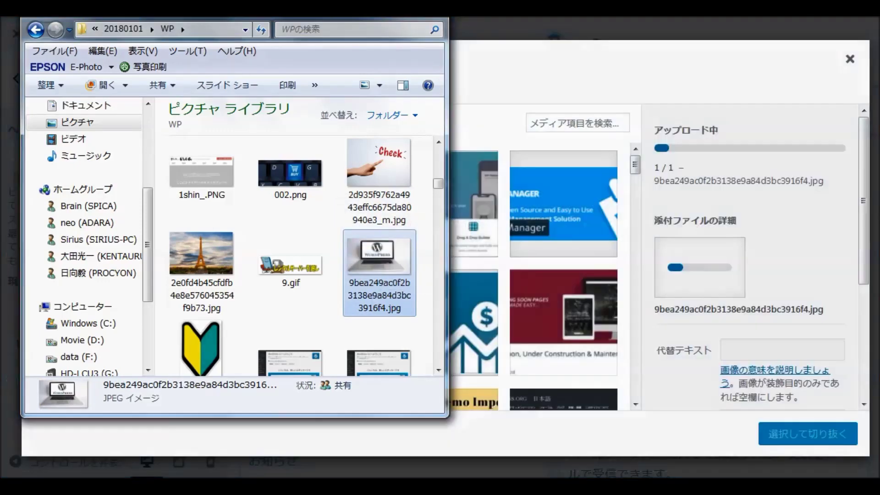
{"action": "left_click", "coordinate": [386, 19]}
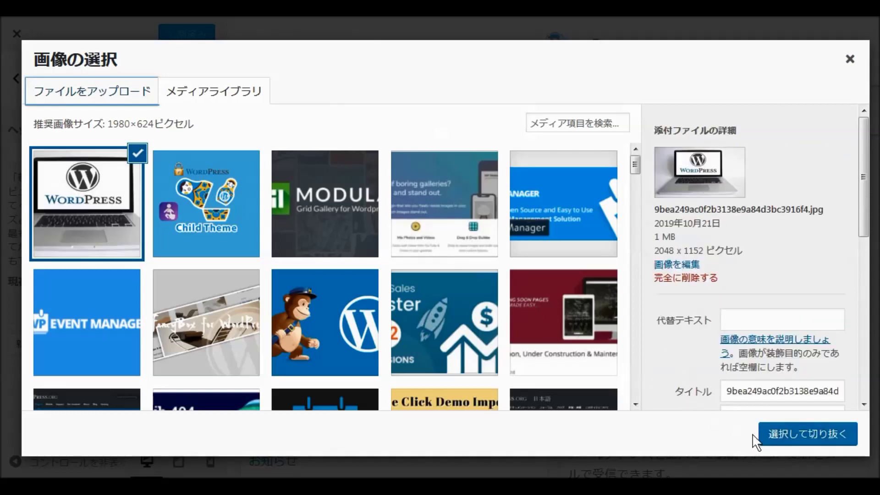
Use the uploaded laptop image as the header image, cropping it with the frame moved slightly down to cover the whole laptop screen
{"action": "left_click", "coordinate": [787, 443]}
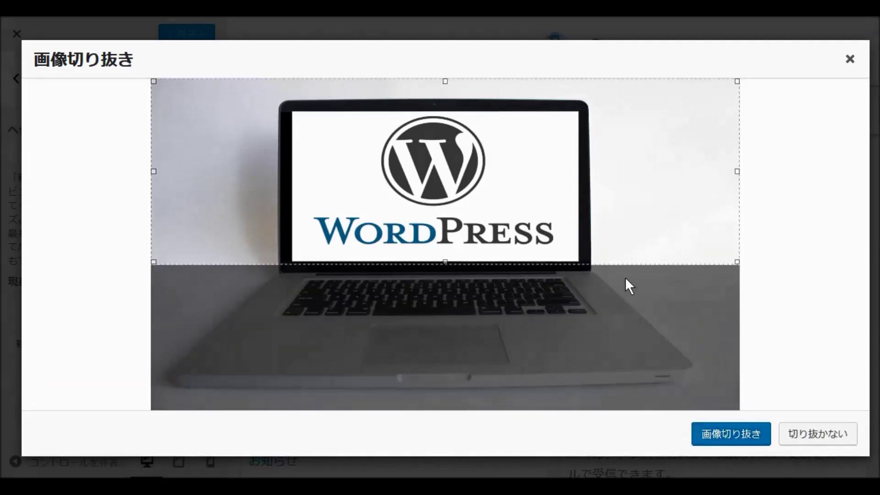
{"action": "left_click_drag", "start_coordinate": [591, 167], "coordinate": [592, 182]}
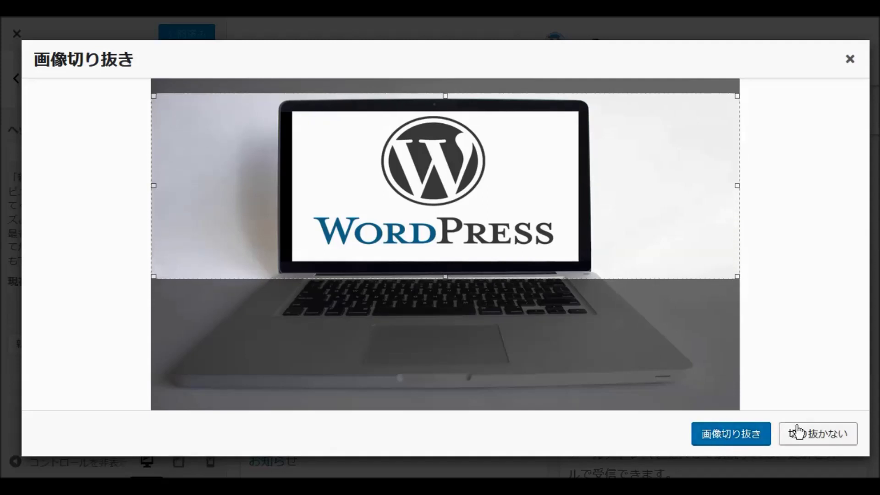
{"action": "left_click", "coordinate": [716, 433]}
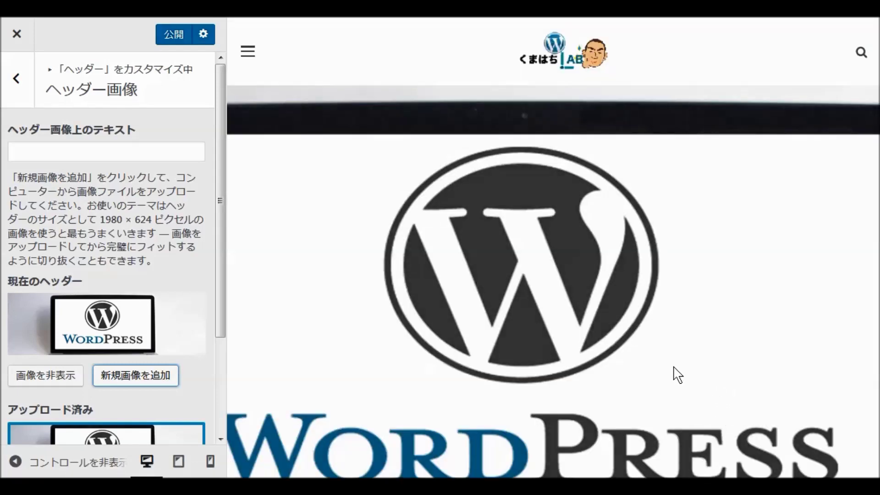
Check the new header image in the site preview, publish the change and return to the ヘッダー section
{"action": "scroll", "coordinate": [691, 366], "scroll_direction": "down", "scroll_amount": 3}
{"action": "scroll", "coordinate": [696, 374], "scroll_direction": "down", "scroll_amount": 2}
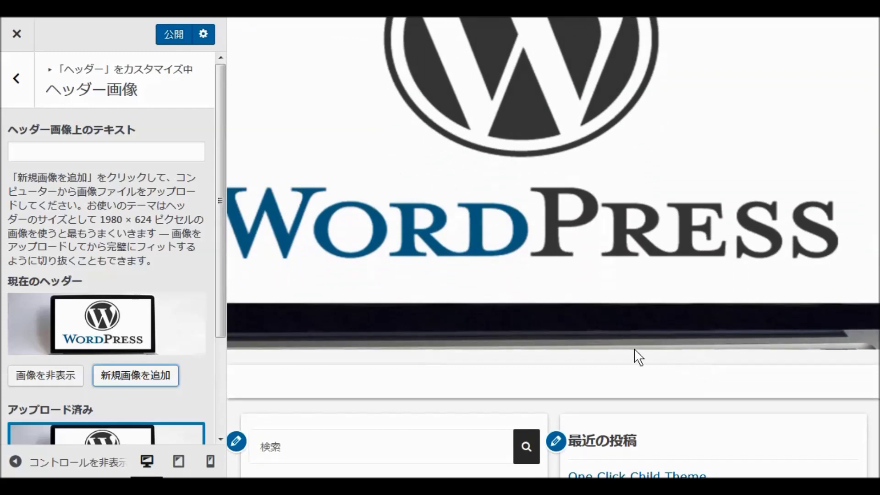
{"action": "left_click", "coordinate": [172, 38]}
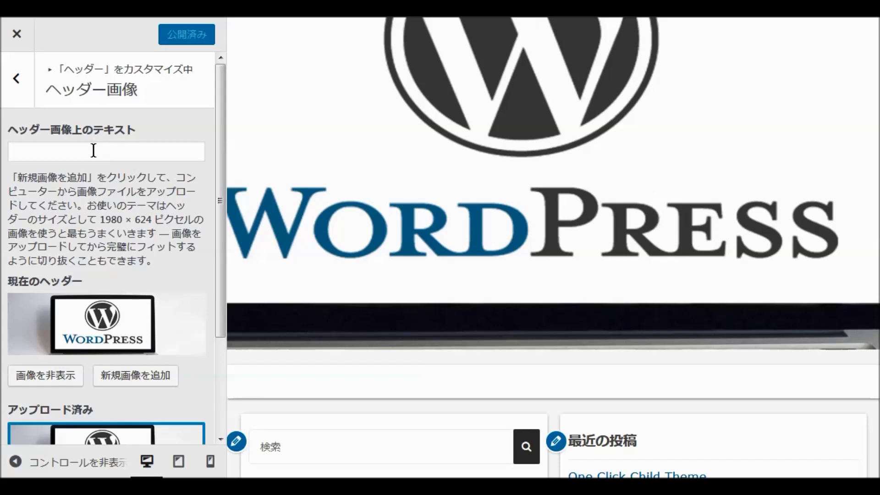
{"action": "left_click", "coordinate": [16, 83]}
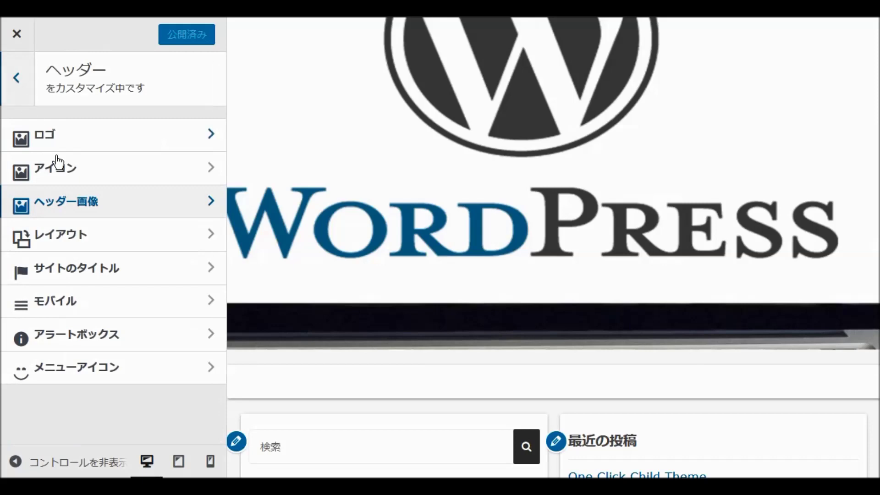
Review the レイアウト settings of the header, from title and menu position to header height, fixing, shadow and widget placement
{"action": "left_click", "coordinate": [80, 244]}
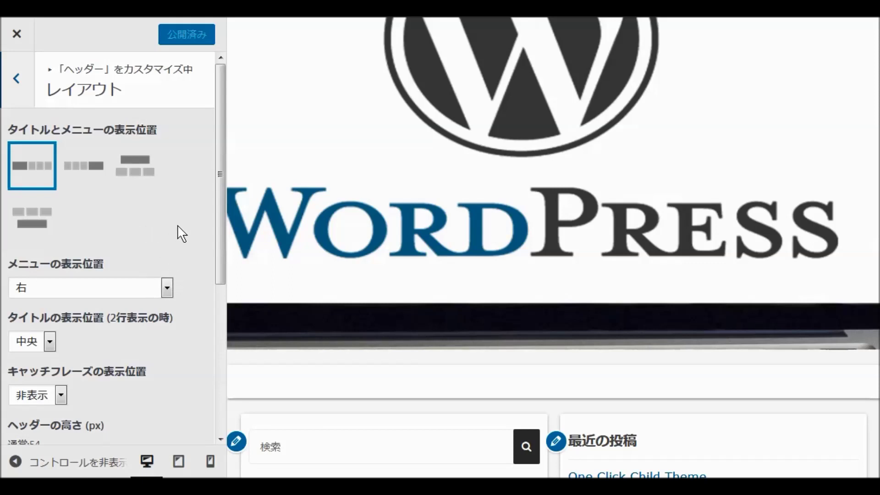
{"action": "scroll", "coordinate": [182, 242], "scroll_direction": "down", "scroll_amount": 4}
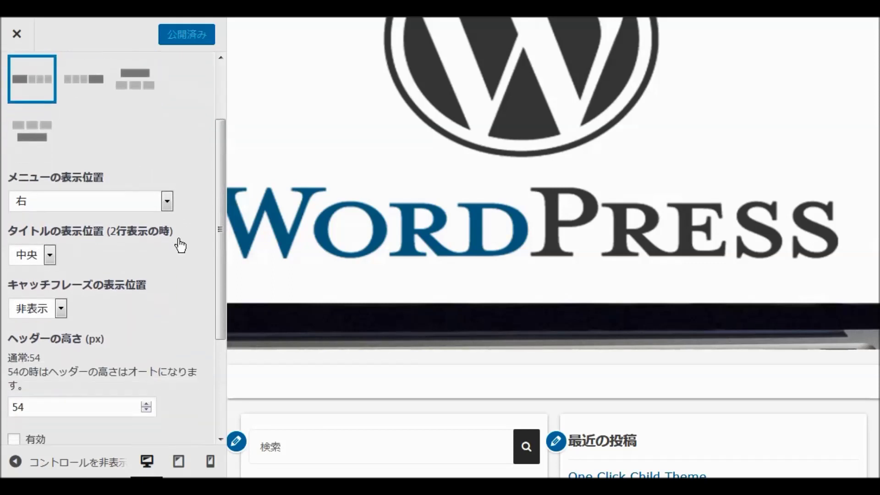
{"action": "scroll", "coordinate": [182, 247], "scroll_direction": "down", "scroll_amount": 2}
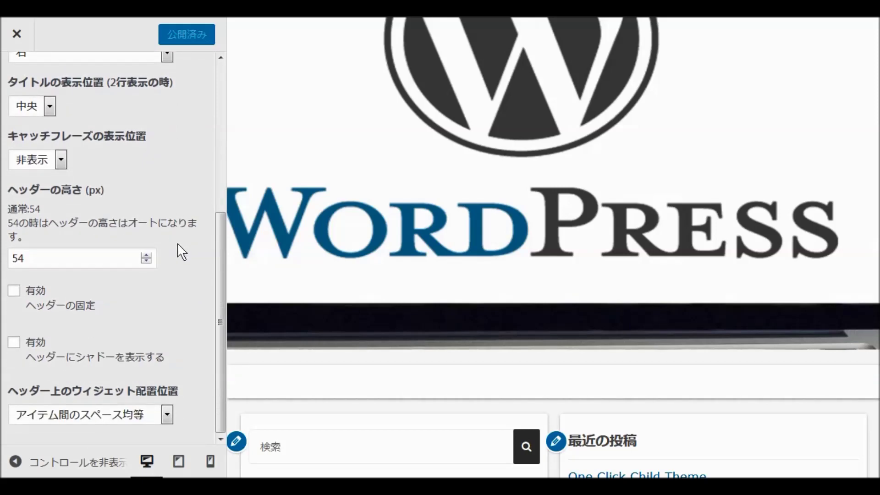
{"action": "scroll", "coordinate": [182, 252], "scroll_direction": "up", "scroll_amount": 6}
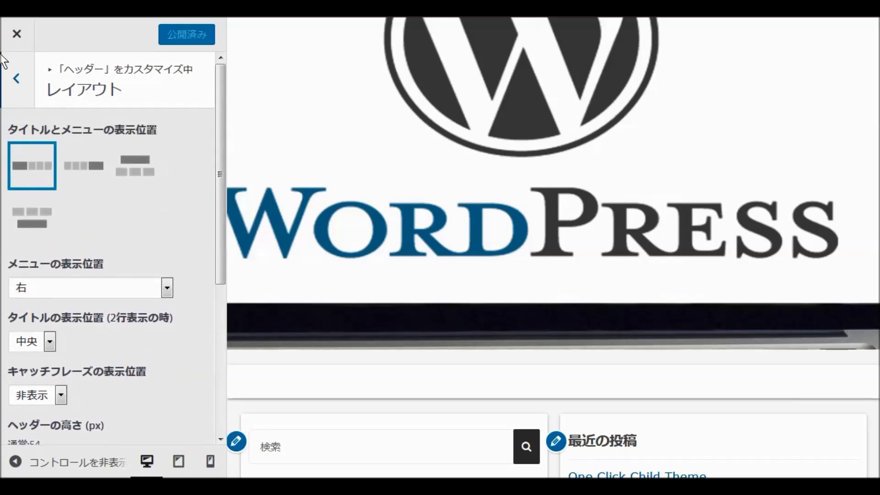
{"action": "left_click", "coordinate": [17, 82]}
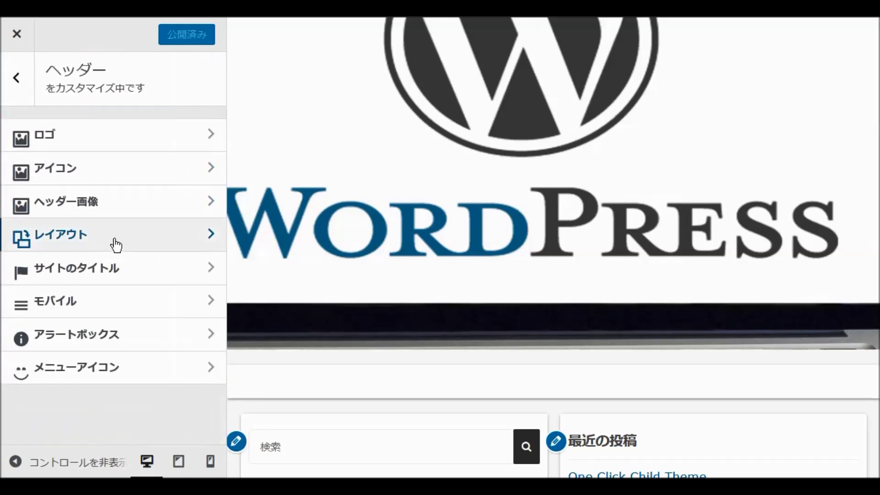
Check the header's サイトのタイトル size and font weight settings and its モバイル search button and hamburger menu settings
{"action": "left_click", "coordinate": [82, 270]}
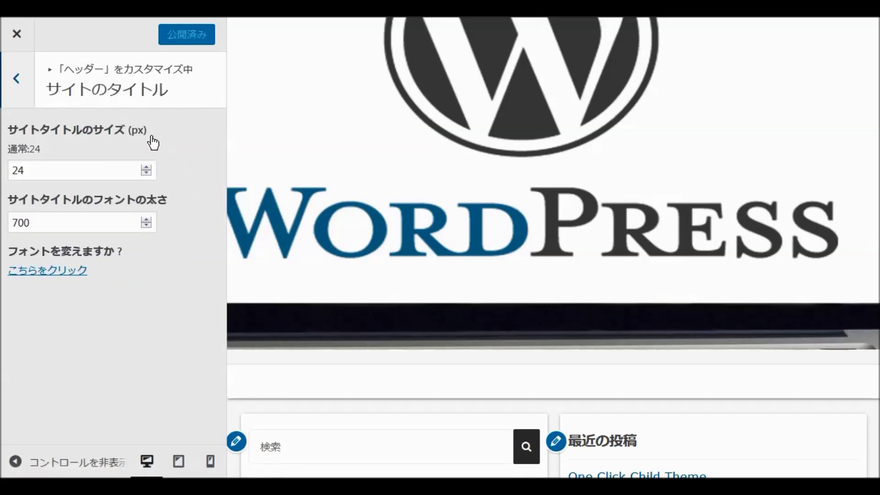
{"action": "left_click", "coordinate": [17, 82]}
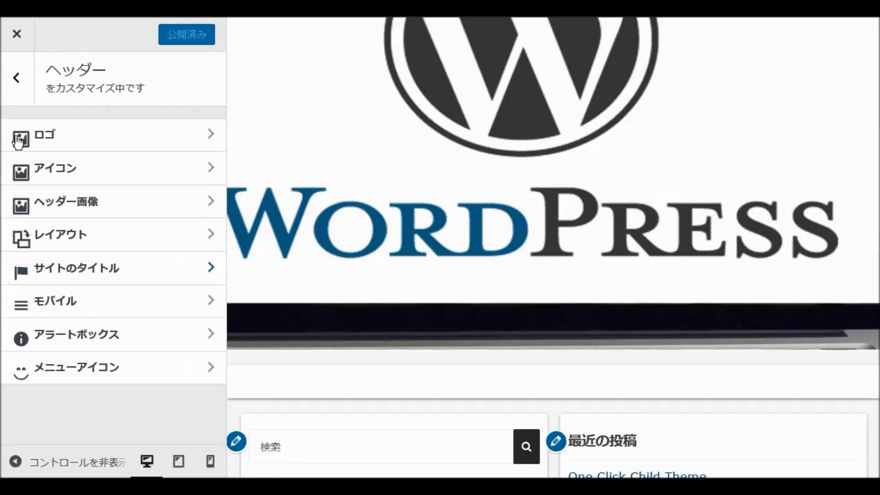
{"action": "left_click", "coordinate": [89, 312]}
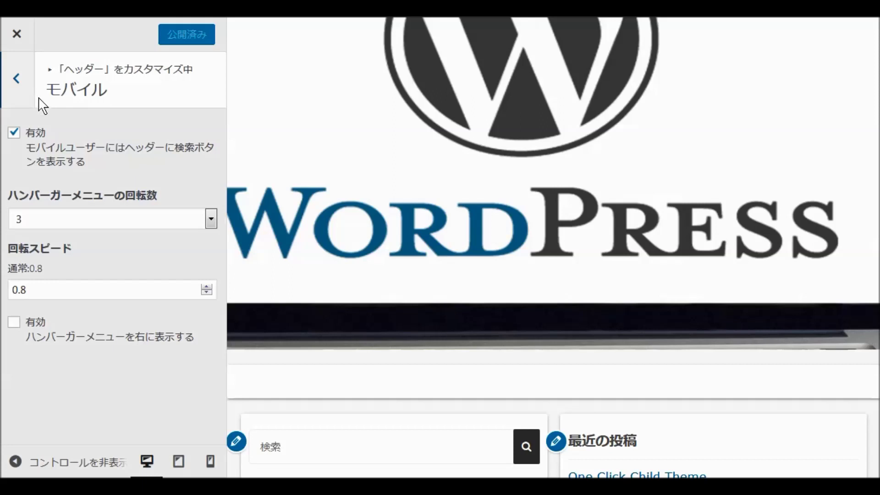
{"action": "left_click", "coordinate": [17, 83]}
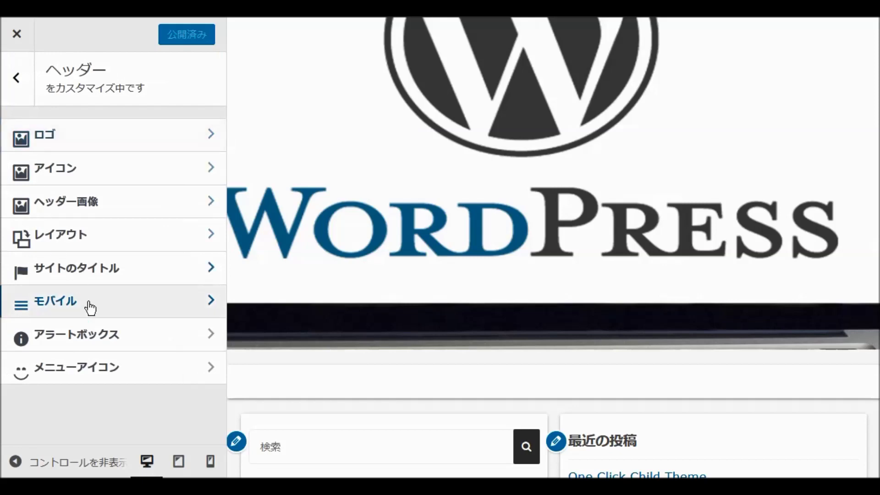
Review the アラートボックス settings for text, position, icons, colours and border, and return to the ヘッダー section
{"action": "left_click", "coordinate": [107, 346]}
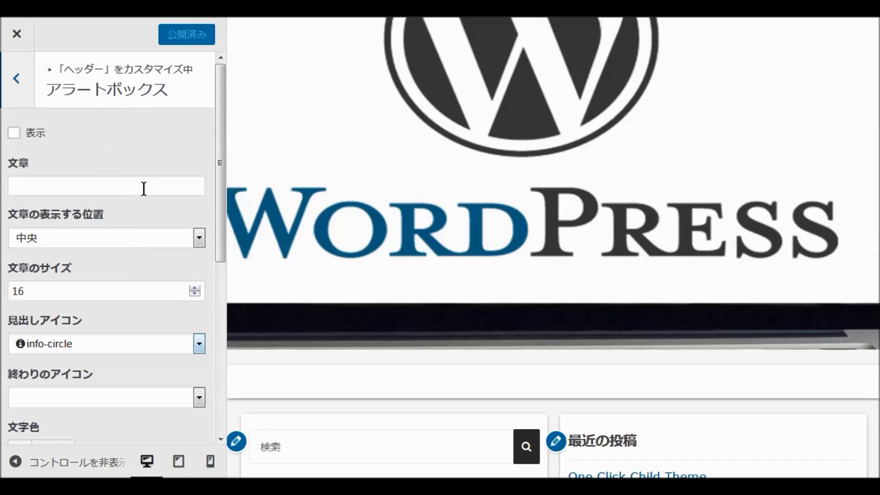
{"action": "scroll", "coordinate": [146, 195], "scroll_direction": "down", "scroll_amount": 5}
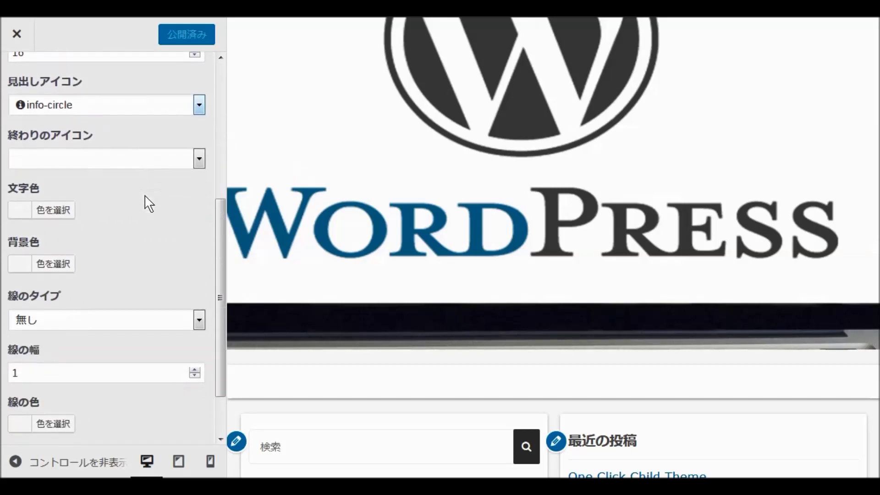
{"action": "scroll", "coordinate": [149, 204], "scroll_direction": "down", "scroll_amount": 2}
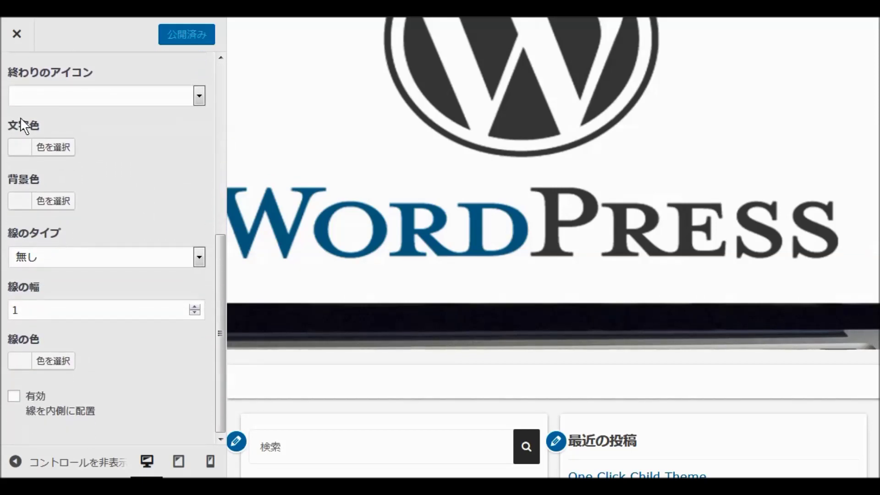
{"action": "scroll", "coordinate": [85, 89], "scroll_direction": "up", "scroll_amount": 7}
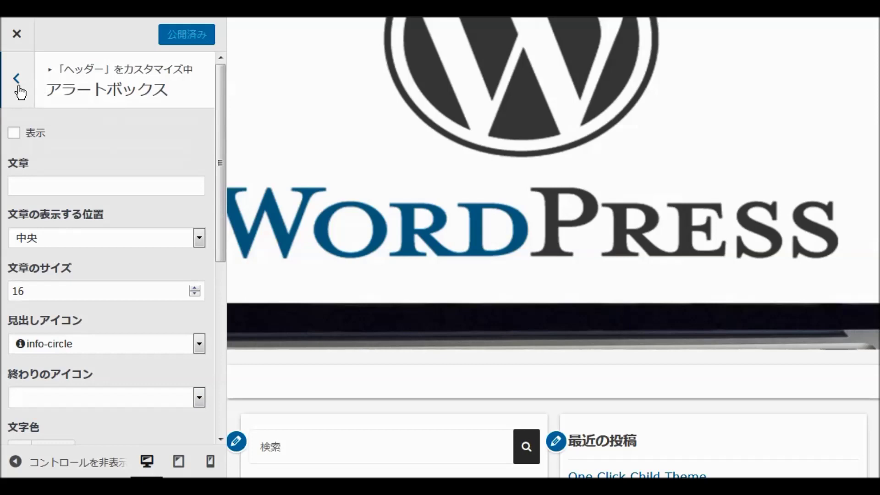
{"action": "left_click", "coordinate": [17, 79]}
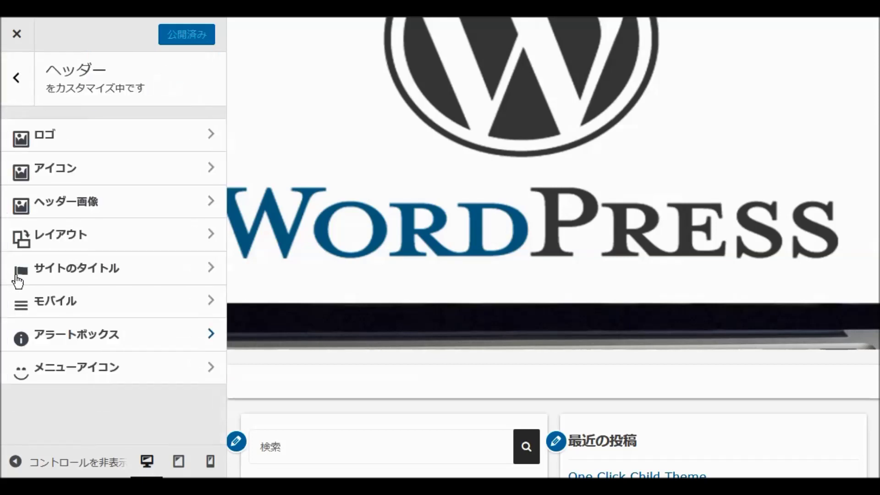
Look through the メニューアイコン settings for header menu icons #1 to #10
{"action": "left_click", "coordinate": [86, 366]}
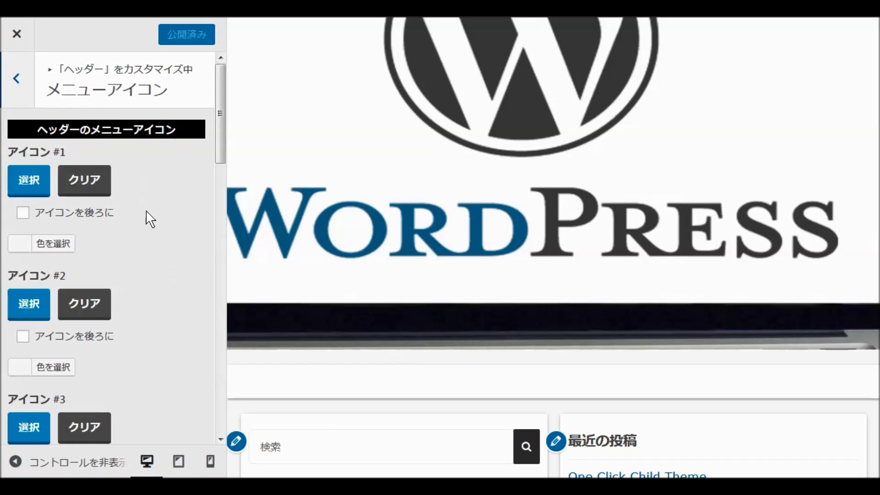
{"action": "scroll", "coordinate": [155, 222], "scroll_direction": "down", "scroll_amount": 9}
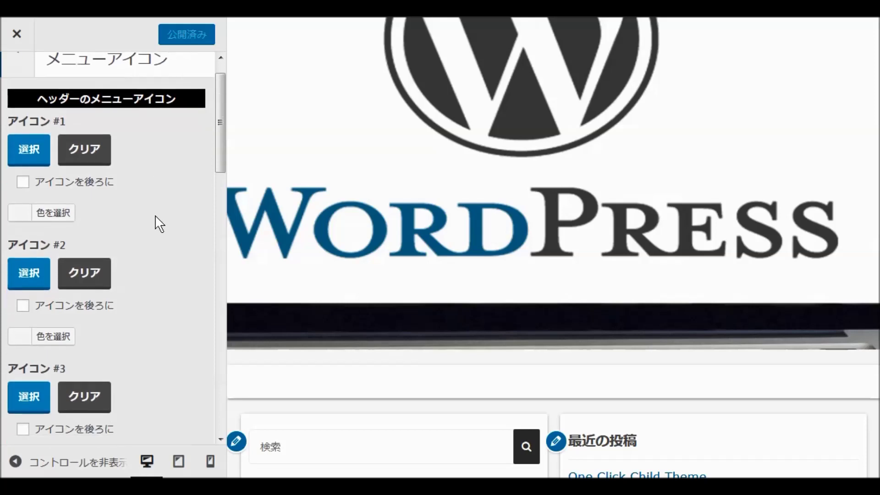
{"action": "scroll", "coordinate": [158, 222], "scroll_direction": "down", "scroll_amount": 10}
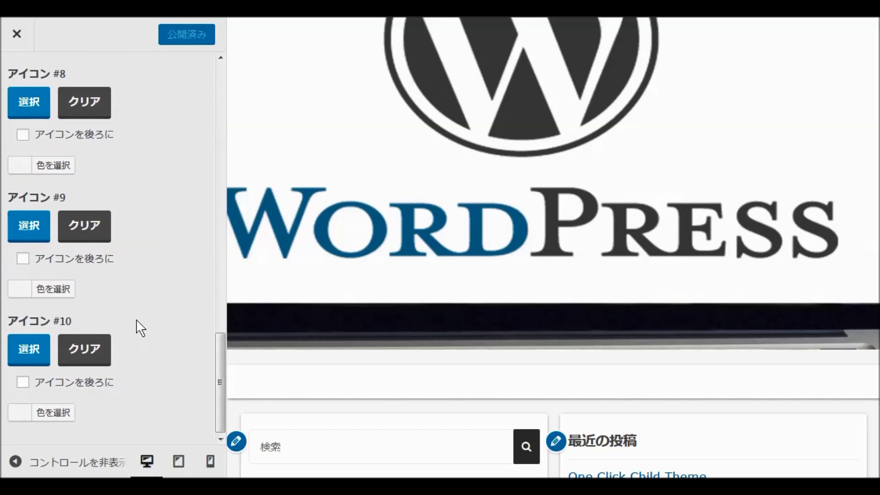
{"action": "scroll", "coordinate": [153, 310], "scroll_direction": "up", "scroll_amount": 15}
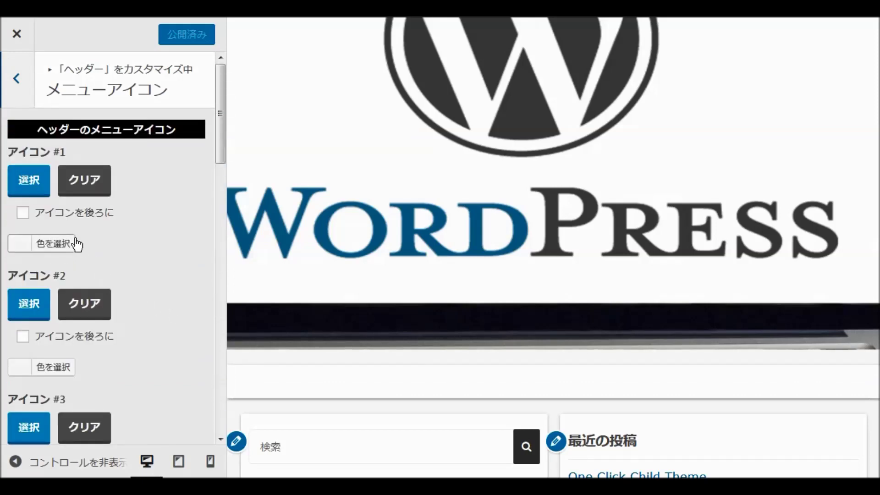
Browse the icons offered for アイコン #1, close the picker without choosing one and return to the customizer's main list
{"action": "left_click", "coordinate": [31, 182]}
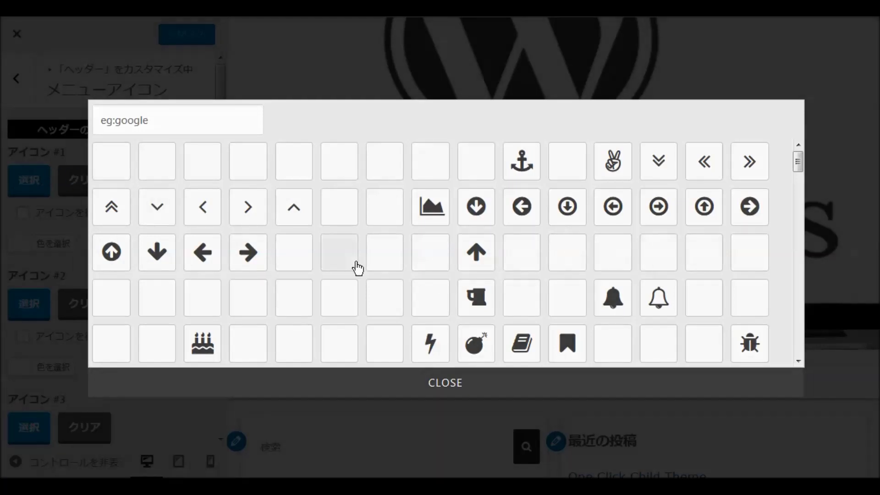
{"action": "scroll", "coordinate": [357, 268], "scroll_direction": "down", "scroll_amount": 4}
{"action": "scroll", "coordinate": [358, 269], "scroll_direction": "down", "scroll_amount": 10}
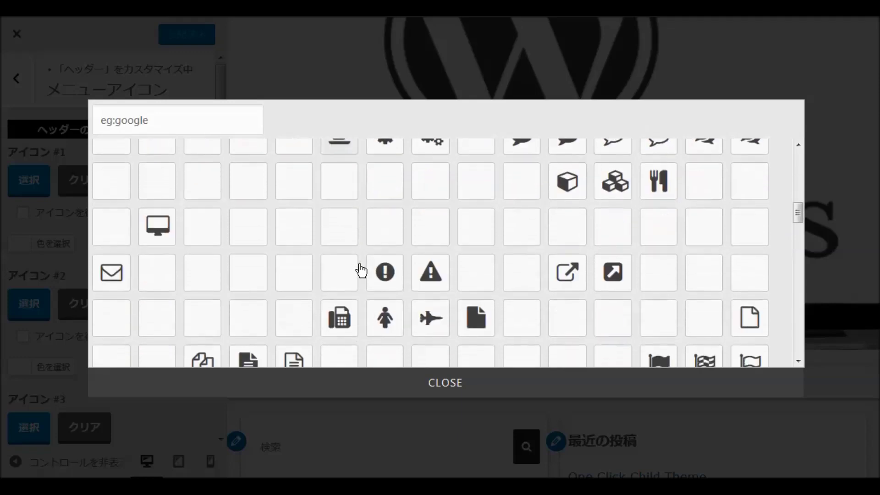
{"action": "scroll", "coordinate": [372, 271], "scroll_direction": "down", "scroll_amount": 10}
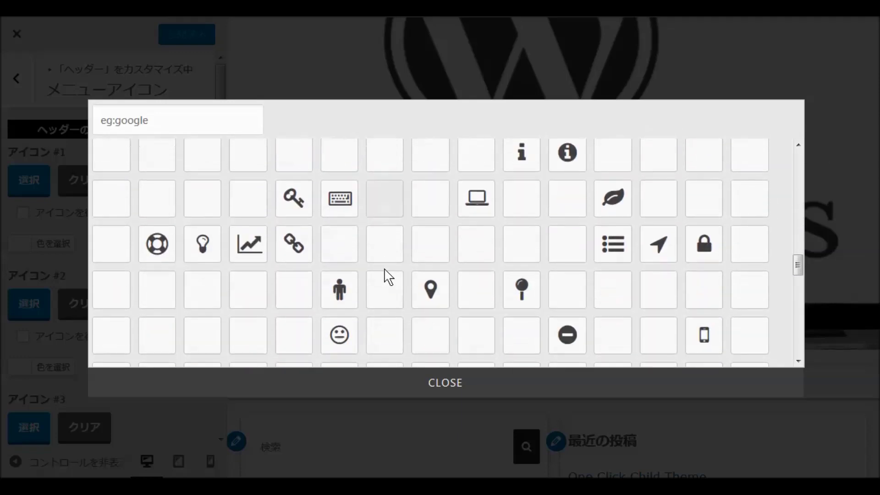
{"action": "scroll", "coordinate": [400, 277], "scroll_direction": "down", "scroll_amount": 6}
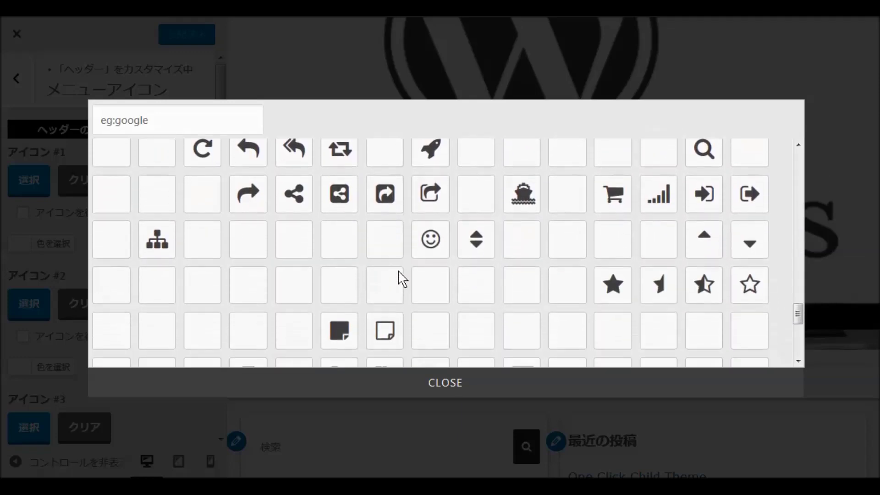
{"action": "scroll", "coordinate": [413, 271], "scroll_direction": "up", "scroll_amount": 12}
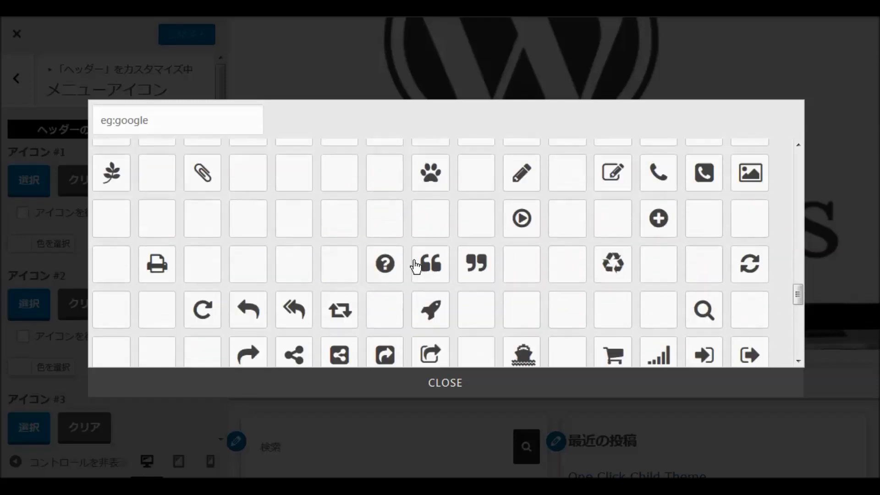
{"action": "scroll", "coordinate": [443, 261], "scroll_direction": "up", "scroll_amount": 5}
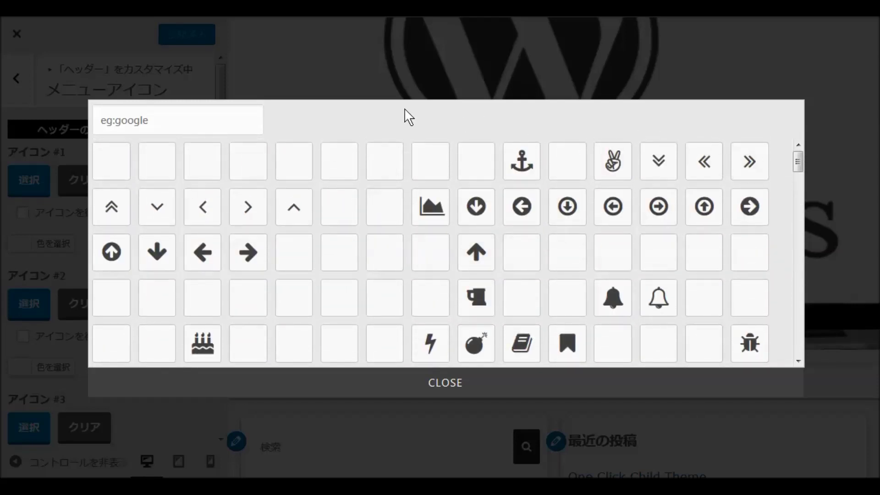
{"action": "left_click", "coordinate": [206, 75]}
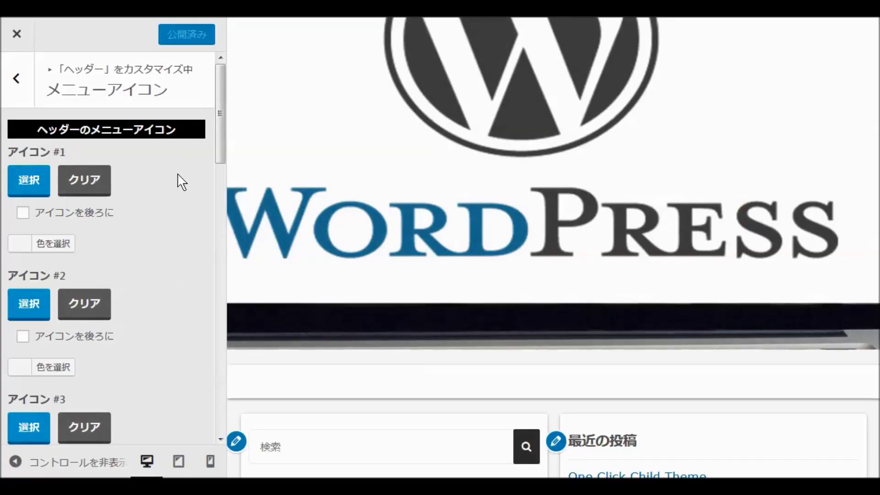
{"action": "left_click", "coordinate": [5, 84]}
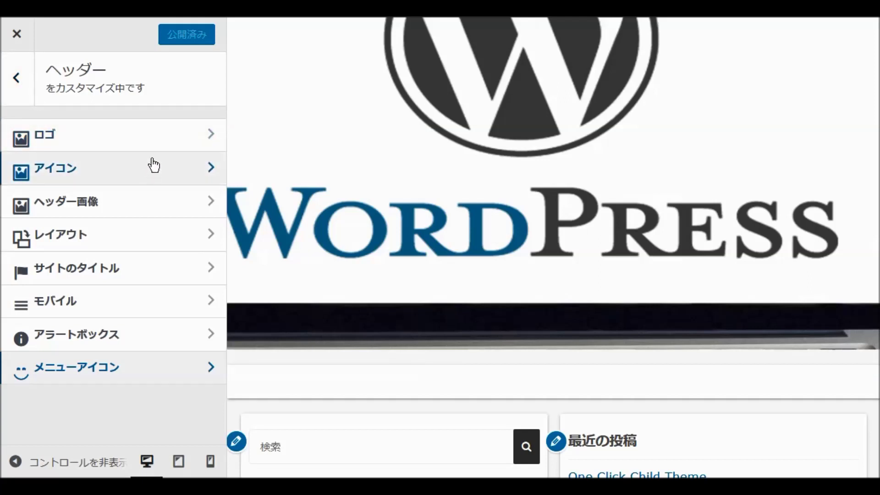
{"action": "left_click", "coordinate": [13, 79]}
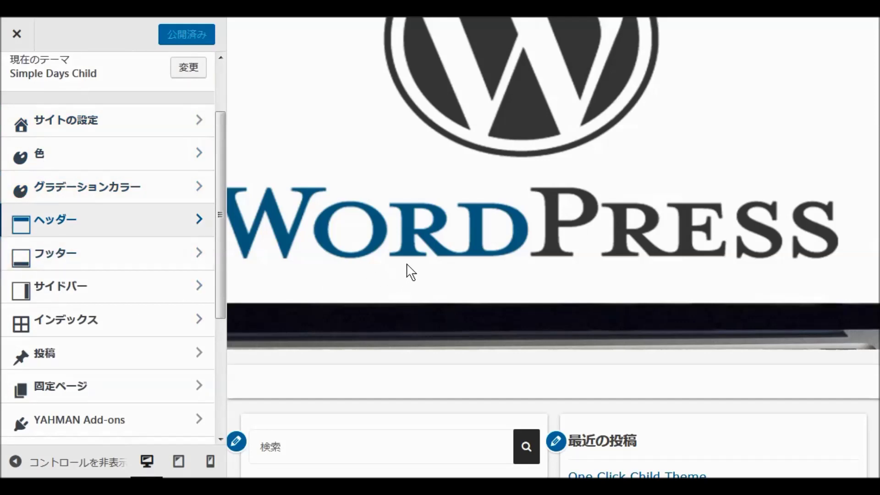
Examine the footer's layout (レイアウト) settings and its credit (クレジット) settings
{"action": "scroll", "coordinate": [413, 272], "scroll_direction": "down", "scroll_amount": 10}
{"action": "scroll", "coordinate": [441, 286], "scroll_direction": "down", "scroll_amount": 2}
{"action": "scroll", "coordinate": [442, 287], "scroll_direction": "up", "scroll_amount": 12}
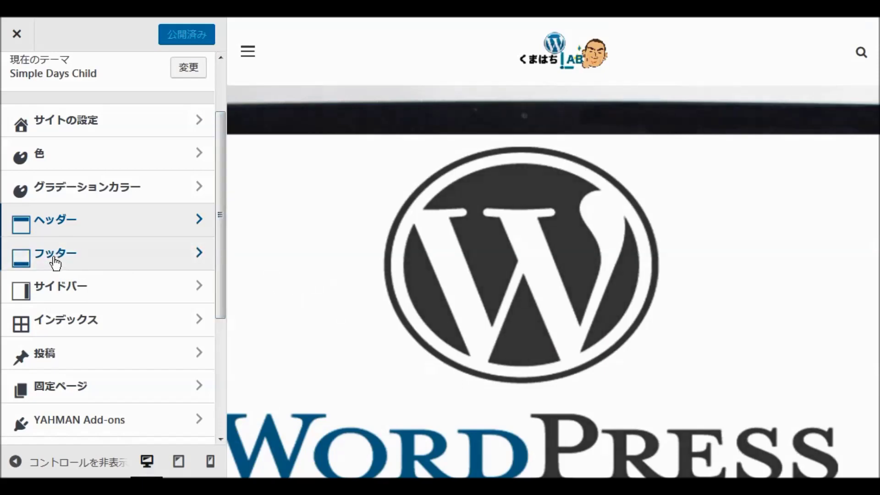
{"action": "left_click", "coordinate": [55, 263]}
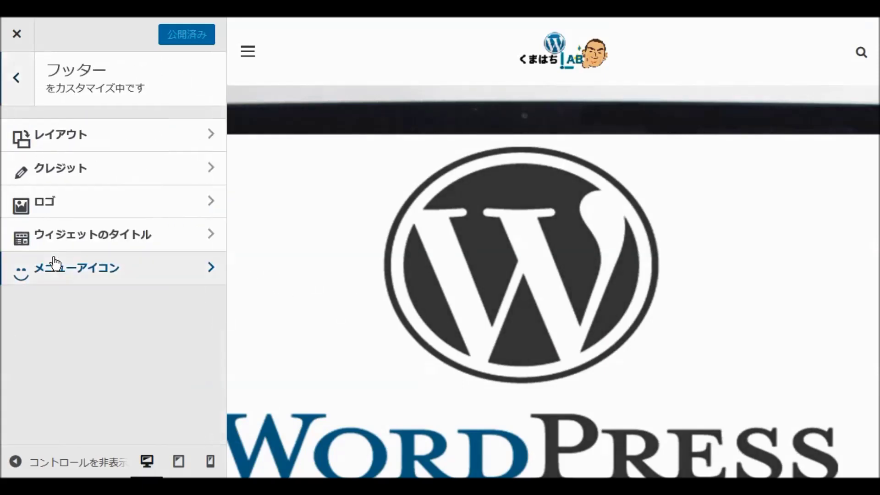
{"action": "left_click", "coordinate": [72, 136]}
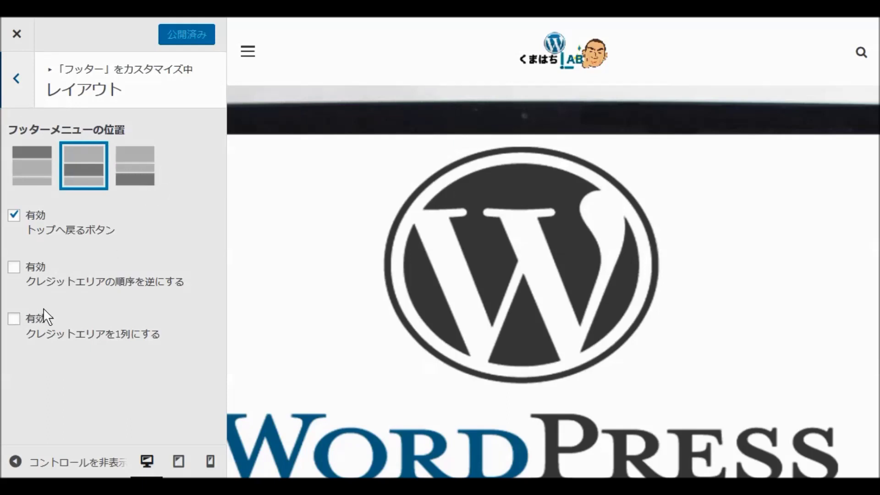
{"action": "left_click", "coordinate": [18, 80]}
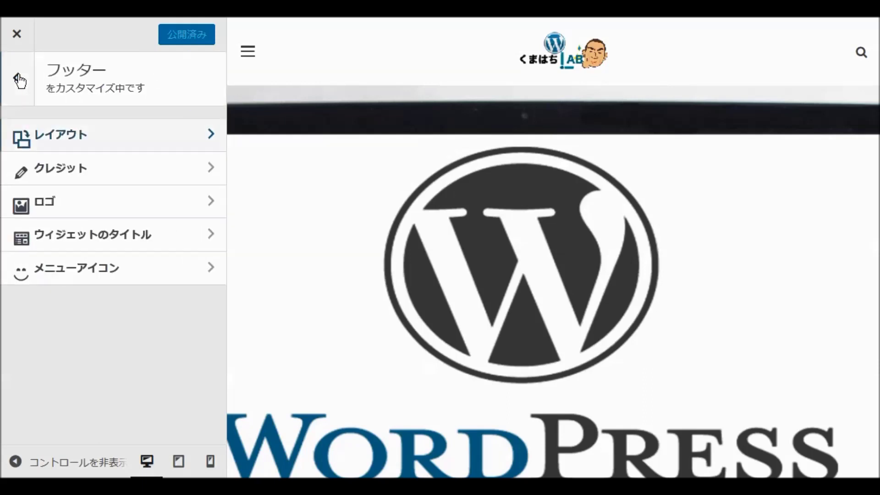
{"action": "left_click", "coordinate": [52, 174]}
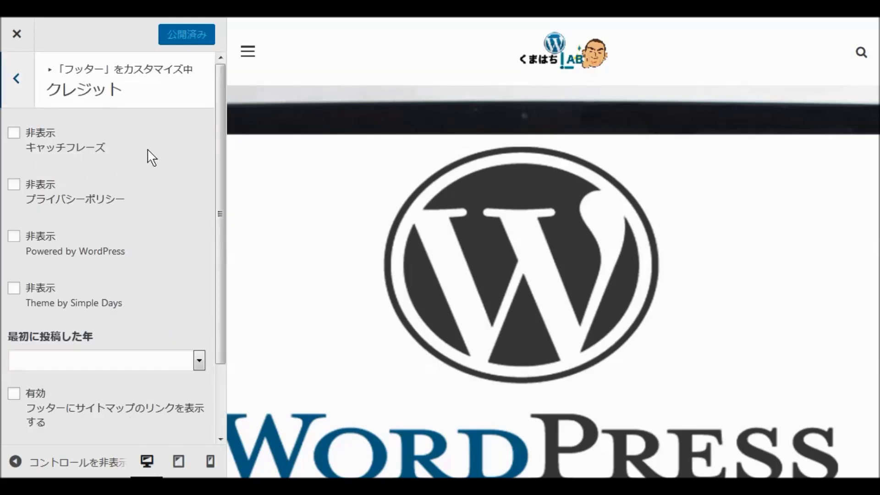
{"action": "scroll", "coordinate": [150, 166], "scroll_direction": "down", "scroll_amount": 3}
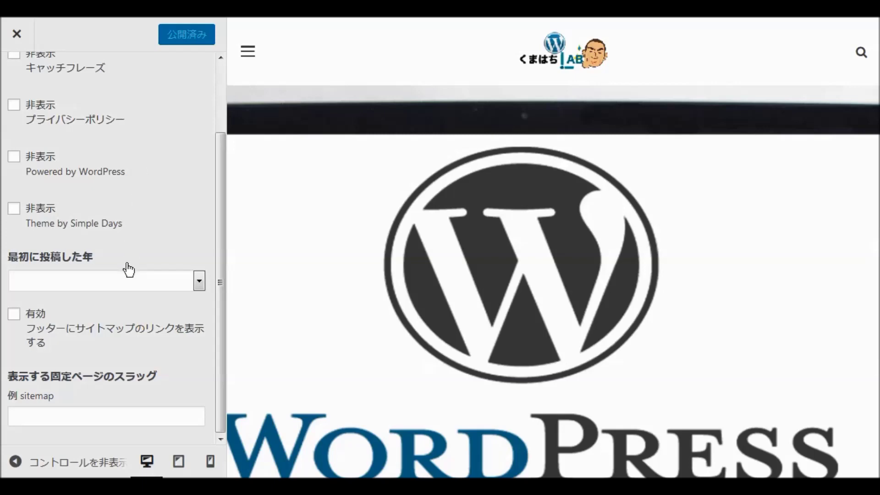
{"action": "scroll", "coordinate": [76, 119], "scroll_direction": "up", "scroll_amount": 1}
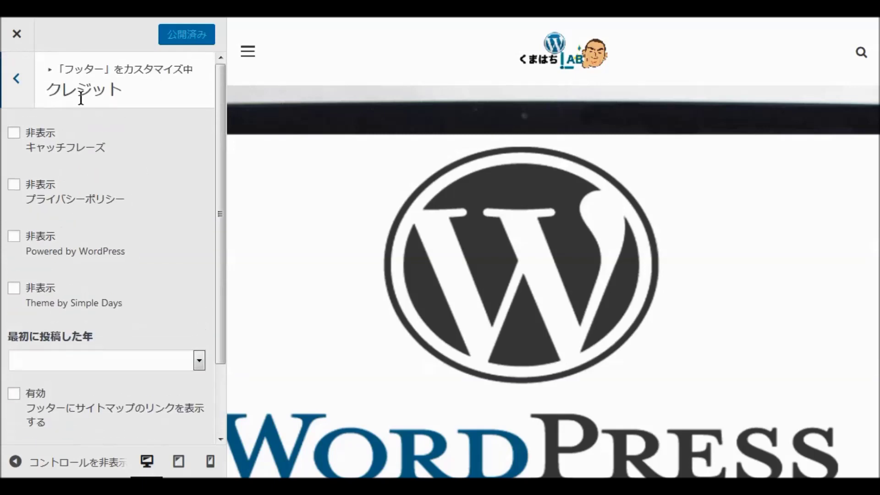
{"action": "left_click", "coordinate": [15, 78]}
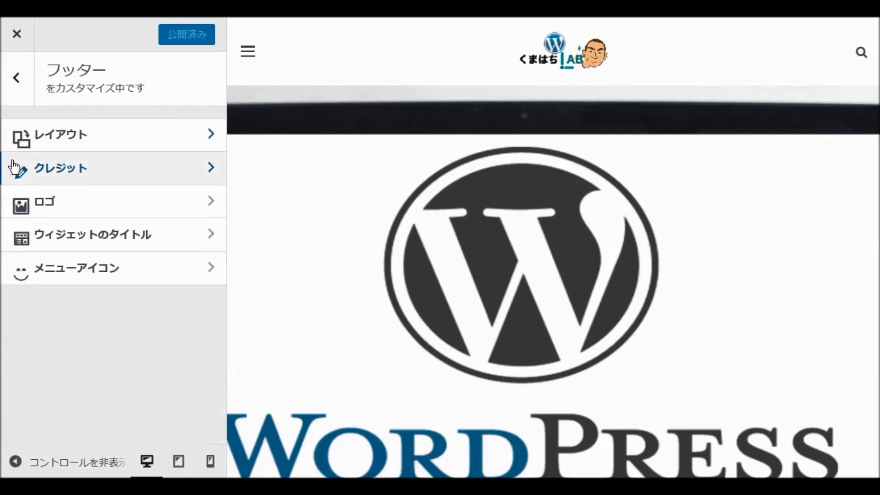
Set the footer logo to the image 908lab_d.png from the media library
{"action": "left_click", "coordinate": [47, 212]}
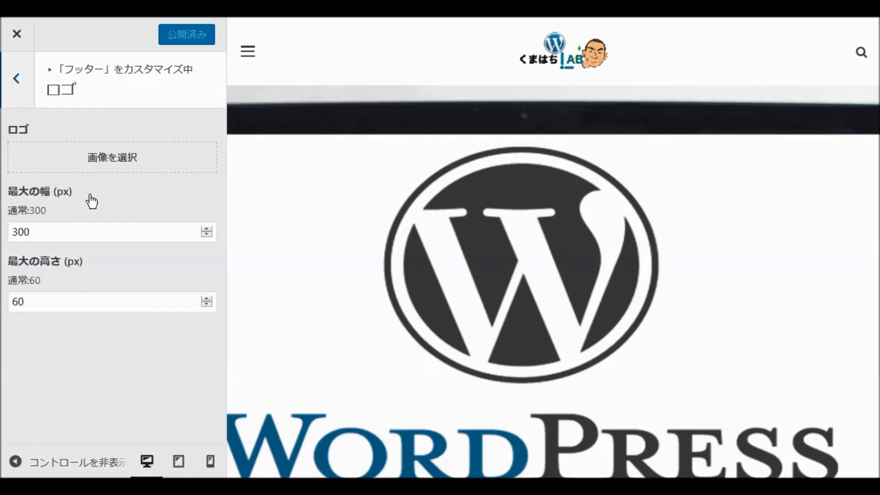
{"action": "left_click", "coordinate": [131, 159]}
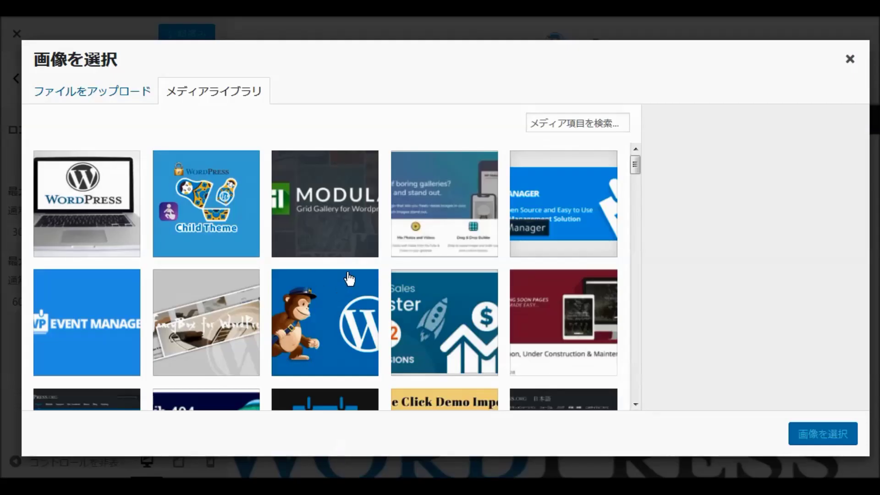
{"action": "scroll", "coordinate": [420, 245], "scroll_direction": "down", "scroll_amount": 5}
{"action": "scroll", "coordinate": [421, 243], "scroll_direction": "down", "scroll_amount": 15}
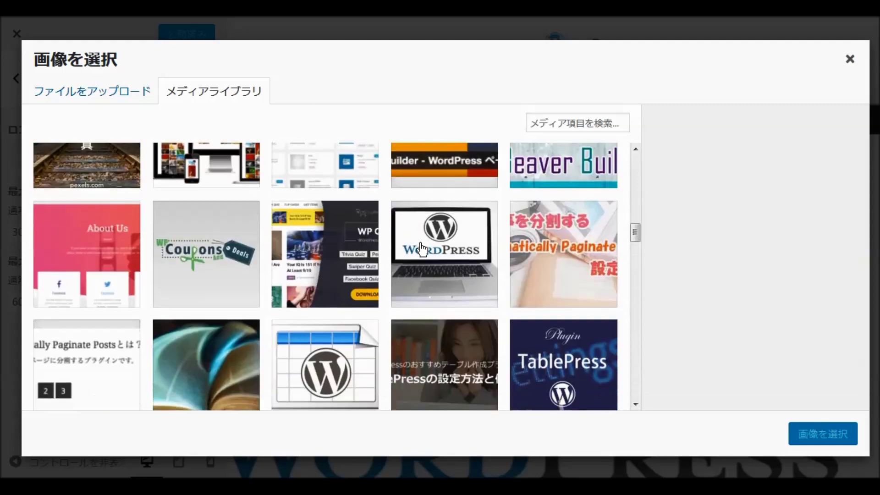
{"action": "scroll", "coordinate": [422, 252], "scroll_direction": "down", "scroll_amount": 10}
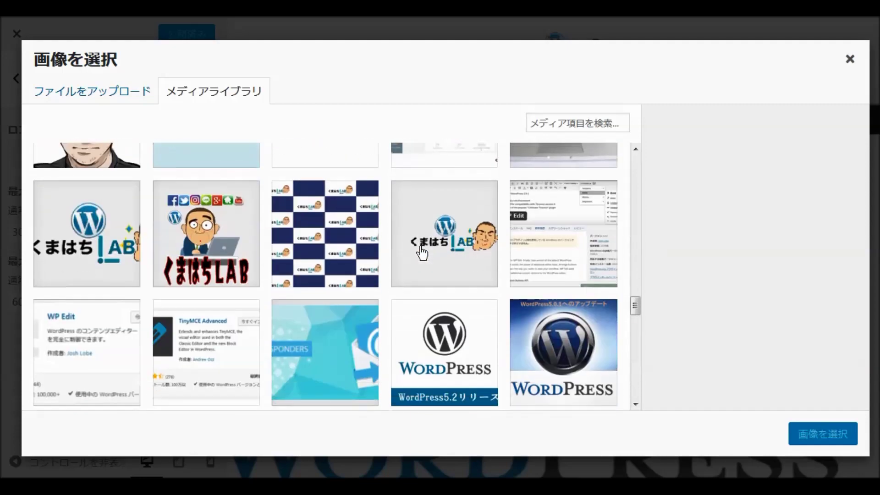
{"action": "left_click", "coordinate": [424, 247]}
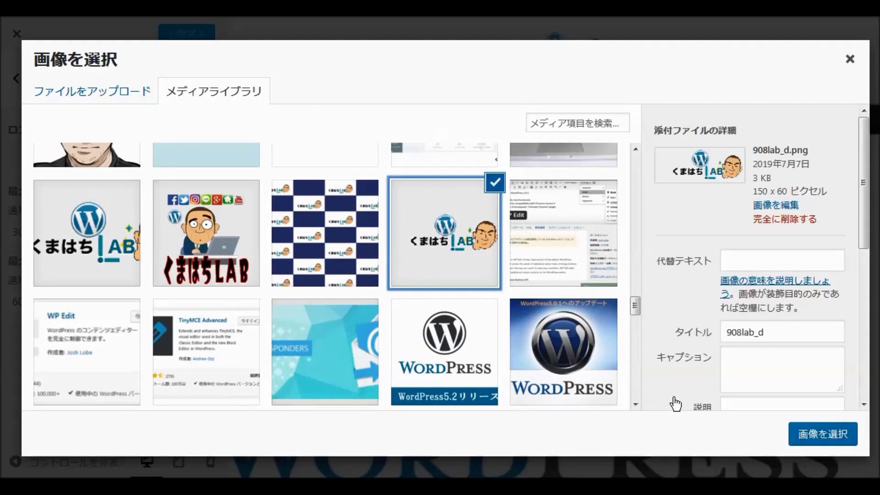
{"action": "left_click", "coordinate": [819, 436]}
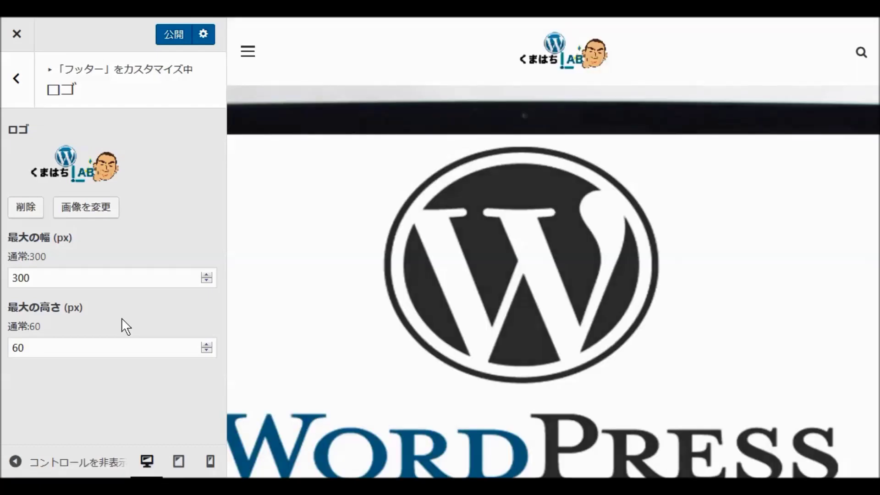
Check the footer logo in the site preview and publish the change
{"action": "scroll", "coordinate": [449, 250], "scroll_direction": "down", "scroll_amount": 1}
{"action": "scroll", "coordinate": [453, 256], "scroll_direction": "down", "scroll_amount": 10}
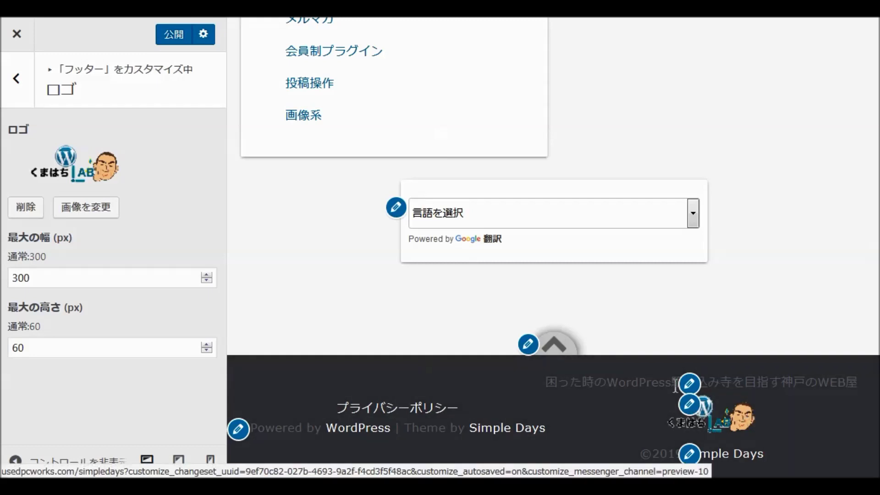
{"action": "left_click", "coordinate": [174, 34]}
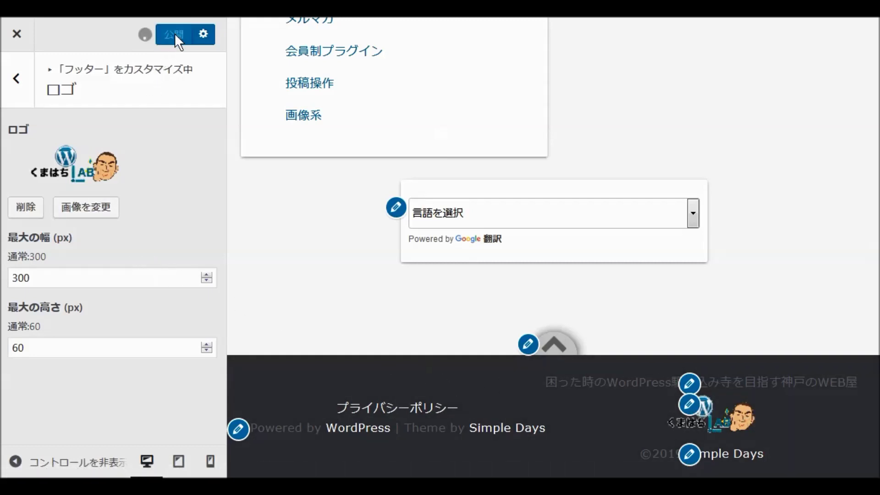
{"action": "left_click", "coordinate": [14, 81]}
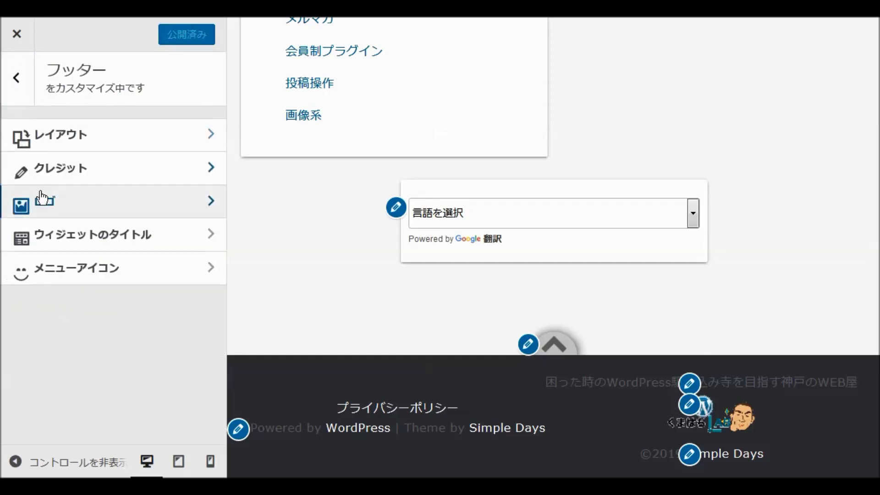
Examine the footer's widget title (ウィジェットのタイトル) settings and its menu icon (メニューアイコン) settings
{"action": "left_click", "coordinate": [81, 239]}
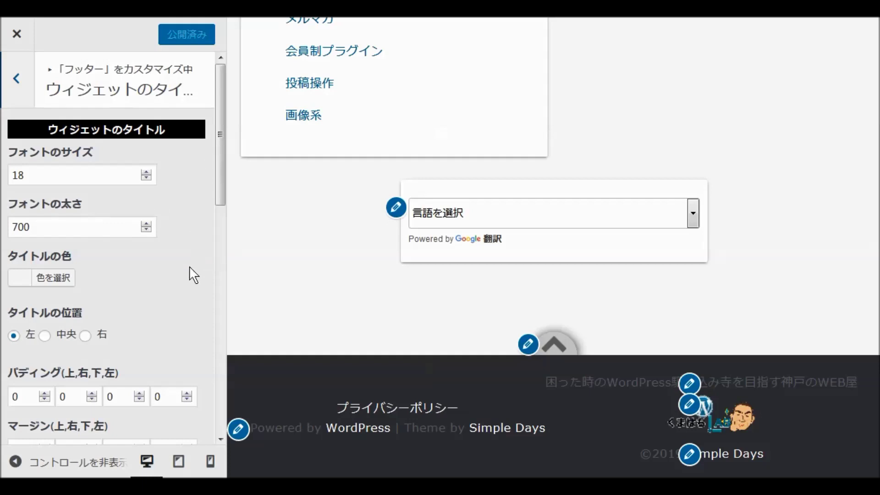
{"action": "scroll", "coordinate": [167, 311], "scroll_direction": "down", "scroll_amount": 7}
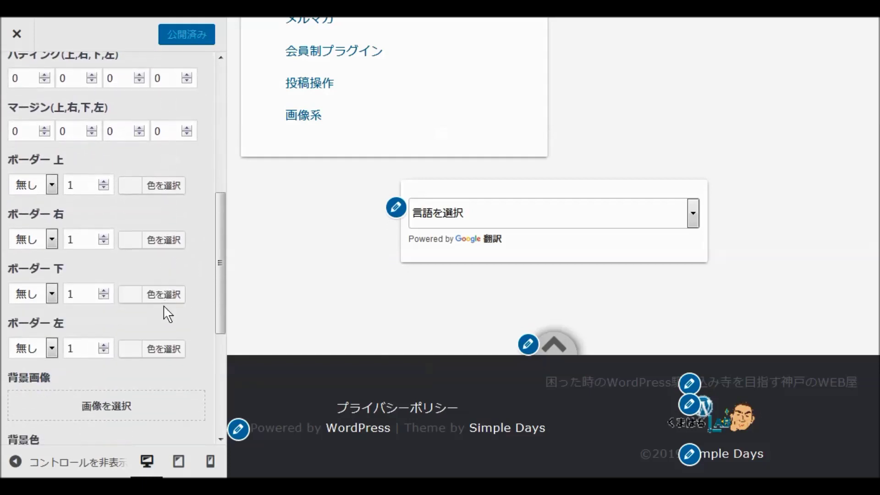
{"action": "scroll", "coordinate": [166, 315], "scroll_direction": "down", "scroll_amount": 3}
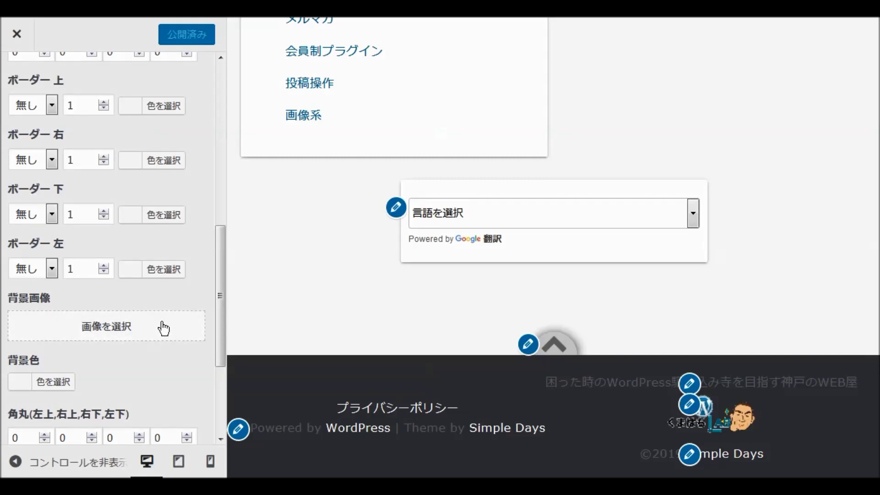
{"action": "left_click", "coordinate": [115, 333]}
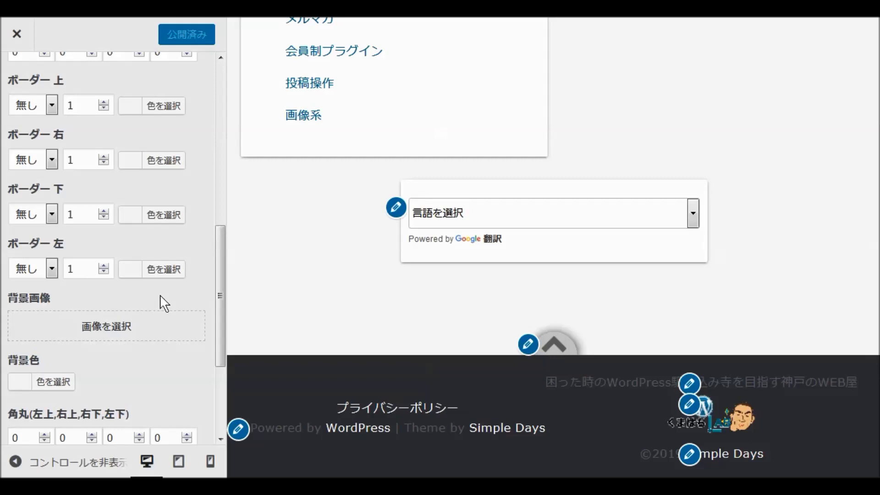
{"action": "scroll", "coordinate": [148, 284], "scroll_direction": "down", "scroll_amount": 4}
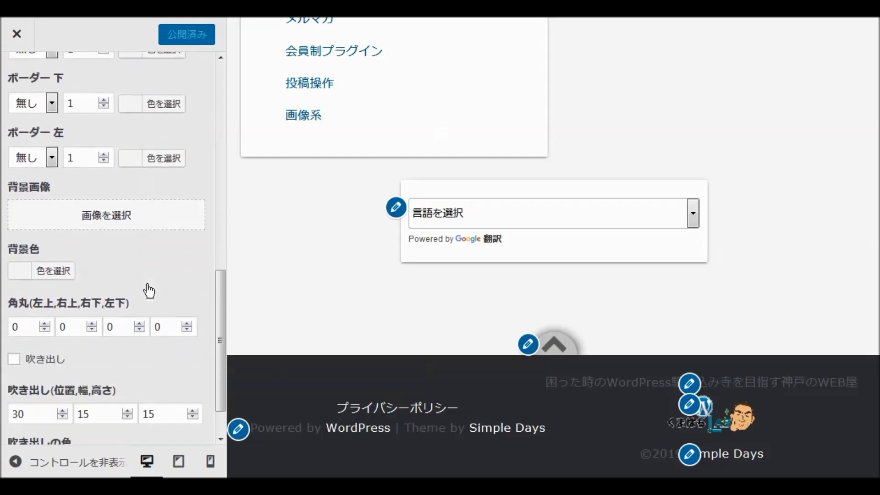
{"action": "scroll", "coordinate": [153, 291], "scroll_direction": "up", "scroll_amount": 13}
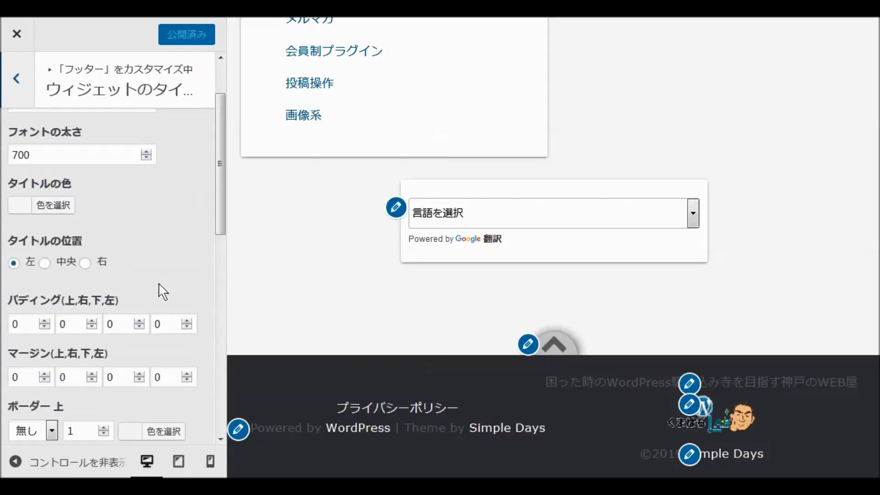
{"action": "left_click", "coordinate": [13, 75]}
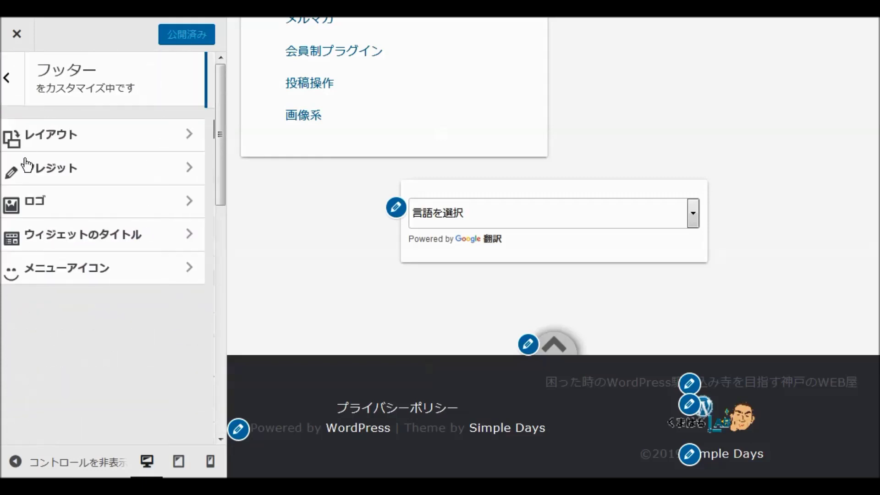
{"action": "left_click", "coordinate": [117, 275]}
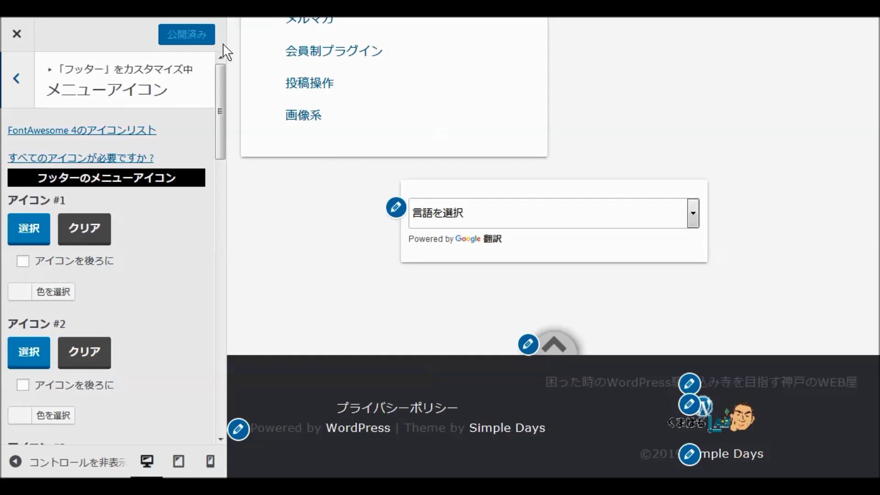
{"action": "left_click", "coordinate": [18, 83]}
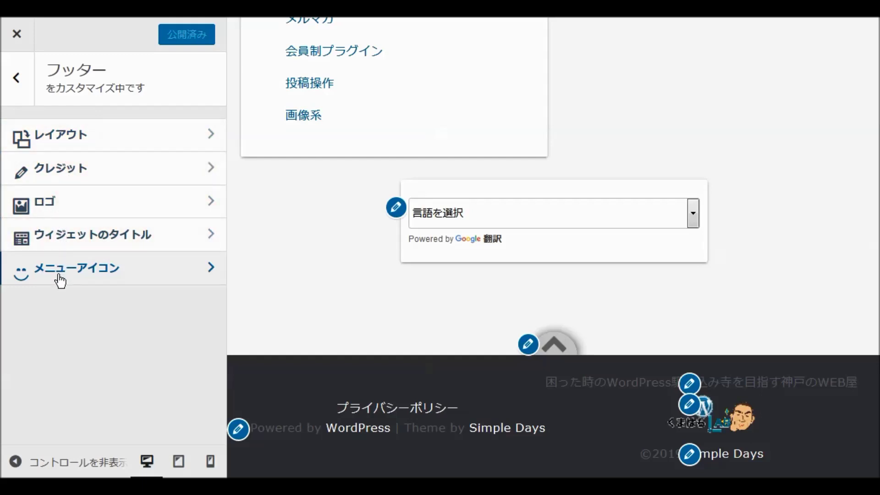
{"action": "left_click", "coordinate": [15, 87]}
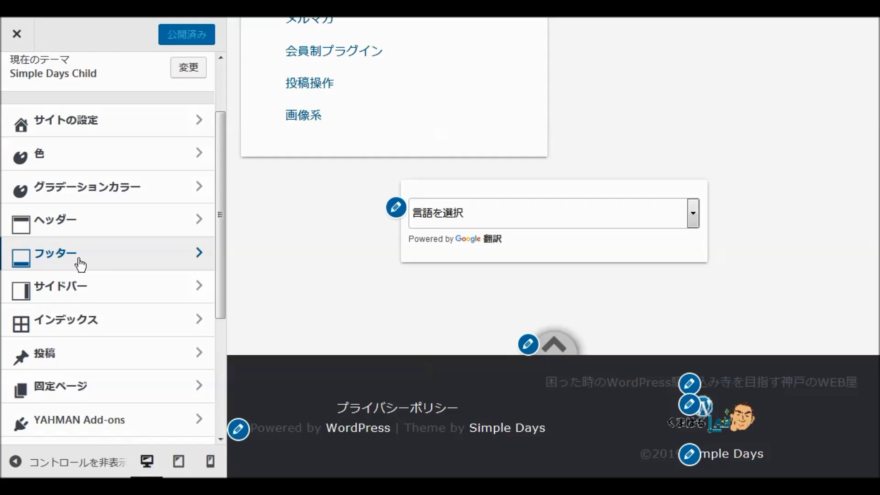
{"action": "scroll", "coordinate": [178, 257], "scroll_direction": "down", "scroll_amount": 1}
{"action": "scroll", "coordinate": [177, 259], "scroll_direction": "down", "scroll_amount": 4}
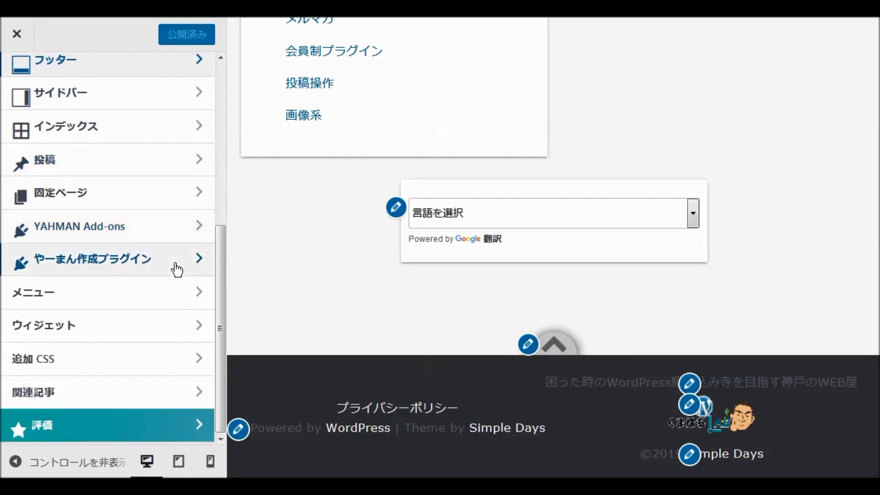
{"action": "scroll", "coordinate": [177, 269], "scroll_direction": "up", "scroll_amount": 3}
{"action": "scroll", "coordinate": [176, 269], "scroll_direction": "up", "scroll_amount": 3}
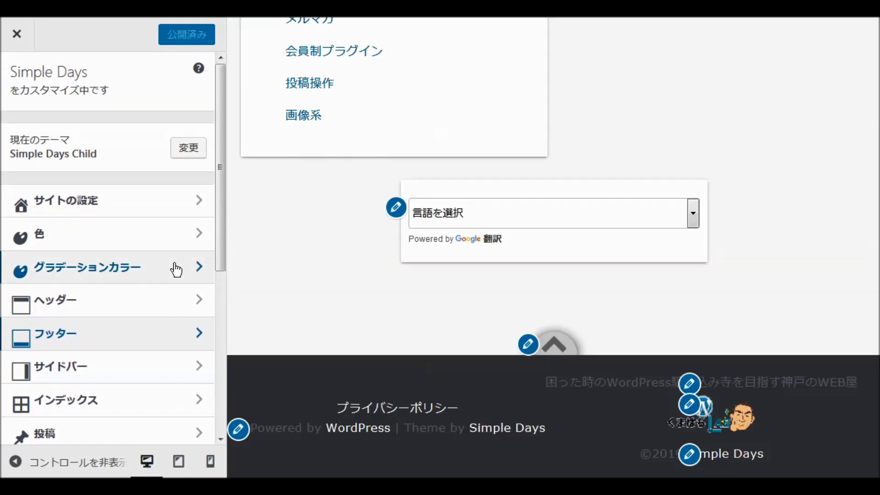
{"action": "scroll", "coordinate": [176, 269], "scroll_direction": "down", "scroll_amount": 6}
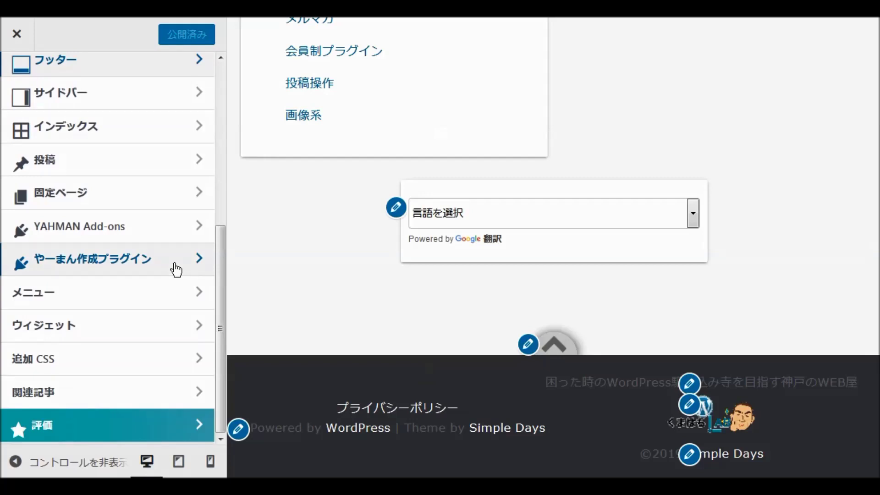
{"action": "scroll", "coordinate": [177, 269], "scroll_direction": "up", "scroll_amount": 6}
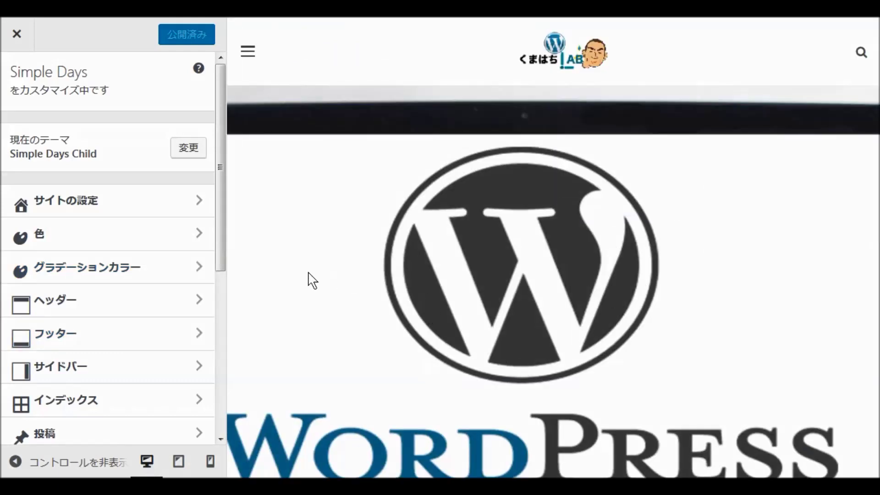
Examine the sidebar (サイドバー) settings, from its position to the widget title's font, padding, borders and background
{"action": "left_click", "coordinate": [82, 372]}
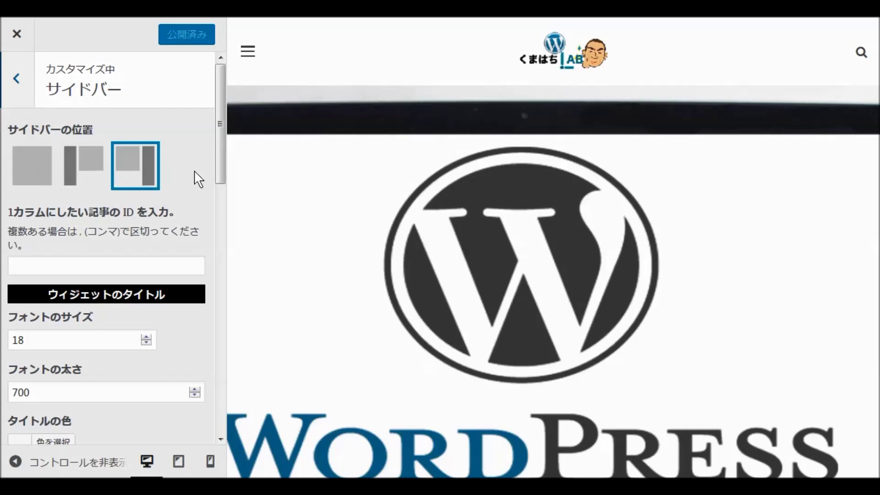
{"action": "scroll", "coordinate": [190, 186], "scroll_direction": "down", "scroll_amount": 4}
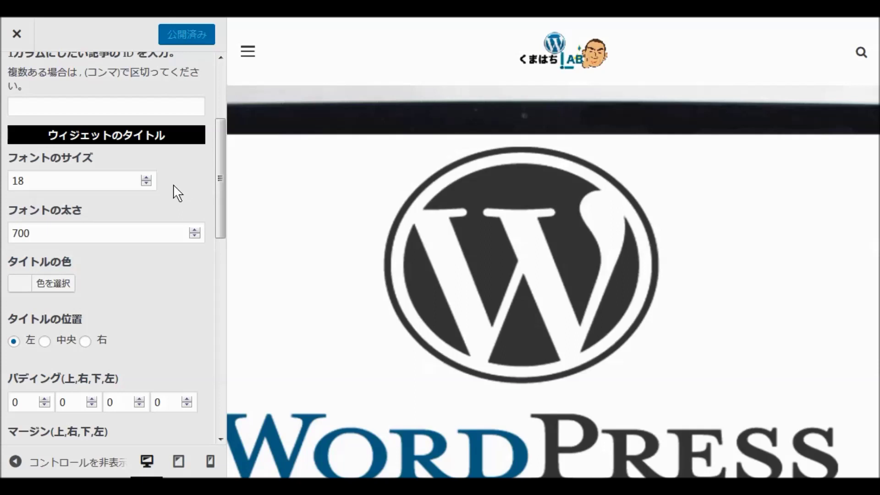
{"action": "scroll", "coordinate": [174, 194], "scroll_direction": "down", "scroll_amount": 2}
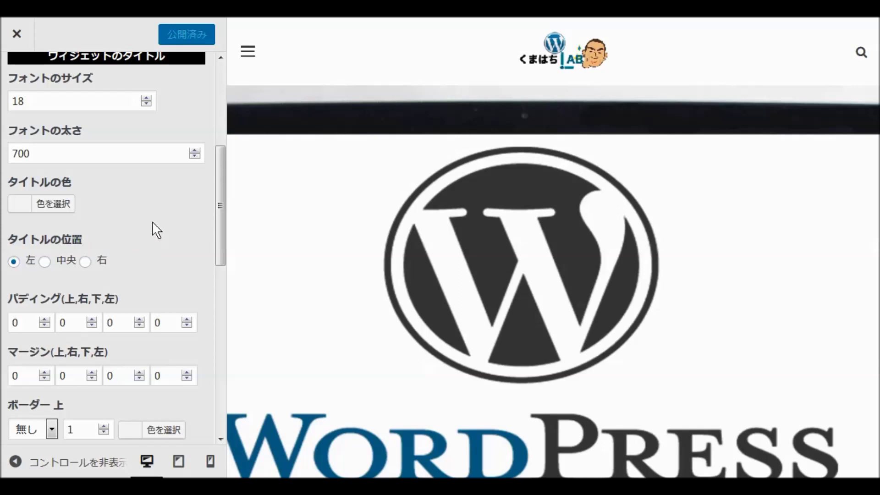
{"action": "scroll", "coordinate": [151, 229], "scroll_direction": "down", "scroll_amount": 3}
{"action": "scroll", "coordinate": [149, 225], "scroll_direction": "down", "scroll_amount": 5}
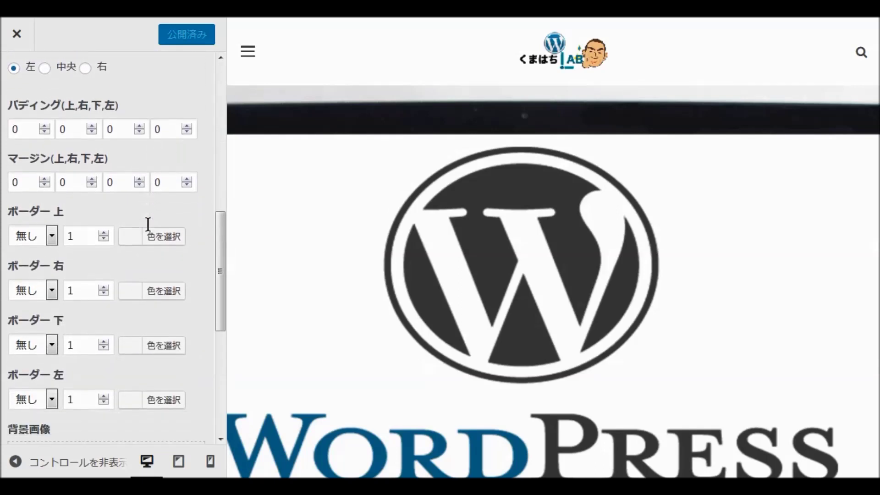
{"action": "scroll", "coordinate": [150, 235], "scroll_direction": "down", "scroll_amount": 2}
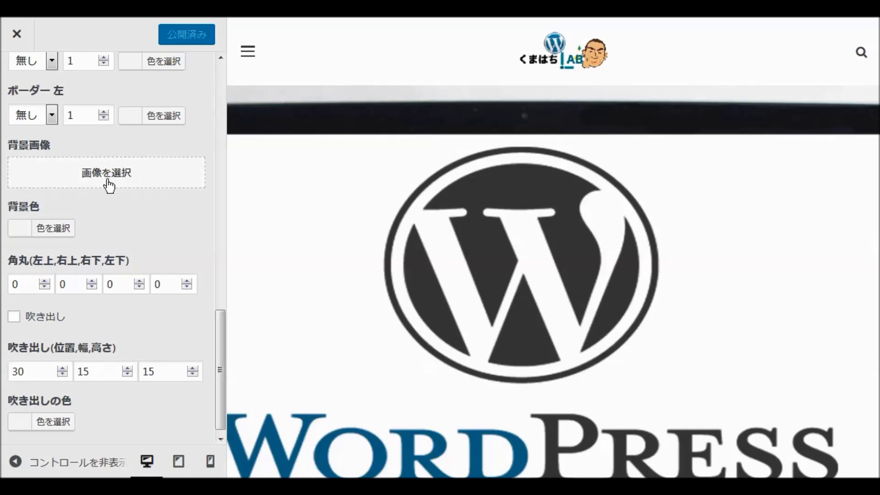
Set the sidebar widget title's background color (背景色) to #ffffff, publish the change, and return to the main customization list
{"action": "left_click", "coordinate": [56, 232]}
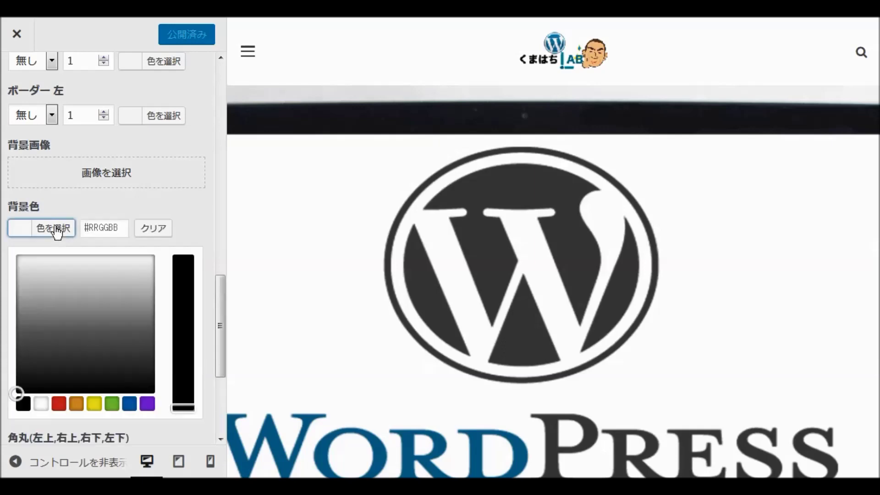
{"action": "left_click", "coordinate": [105, 227]}
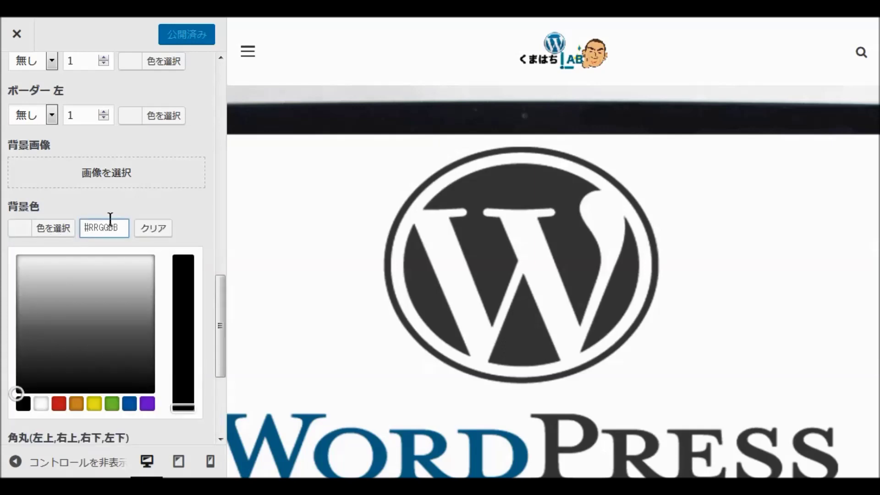
{"action": "type", "text": "#"}
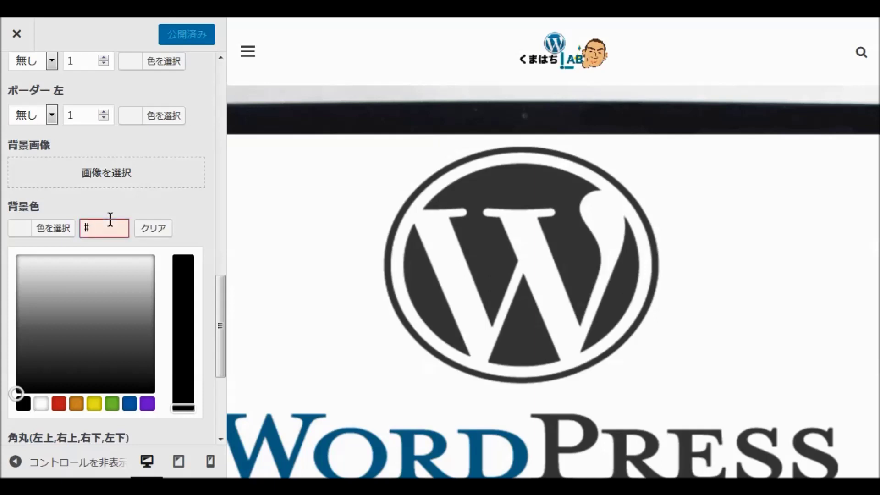
{"action": "type", "text": "ffffff"}
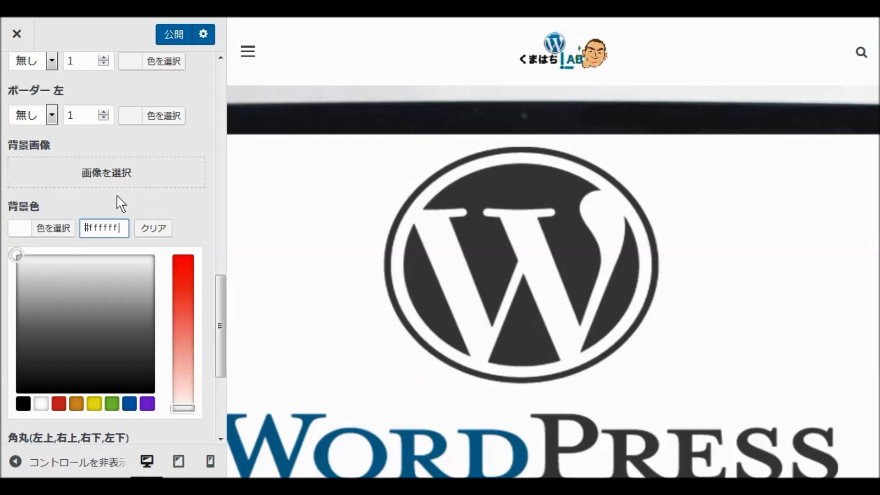
{"action": "left_click", "coordinate": [142, 205]}
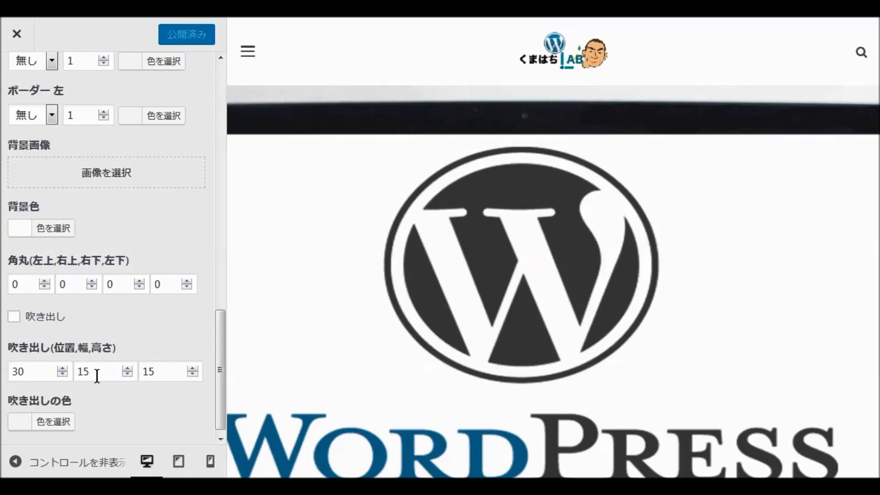
{"action": "scroll", "coordinate": [189, 242], "scroll_direction": "up", "scroll_amount": 3}
{"action": "scroll", "coordinate": [189, 242], "scroll_direction": "up", "scroll_amount": 10}
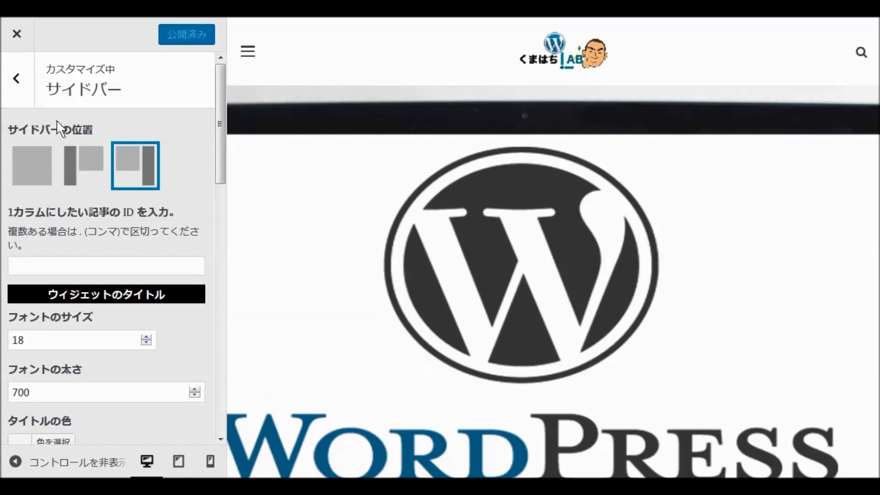
{"action": "left_click", "coordinate": [16, 78]}
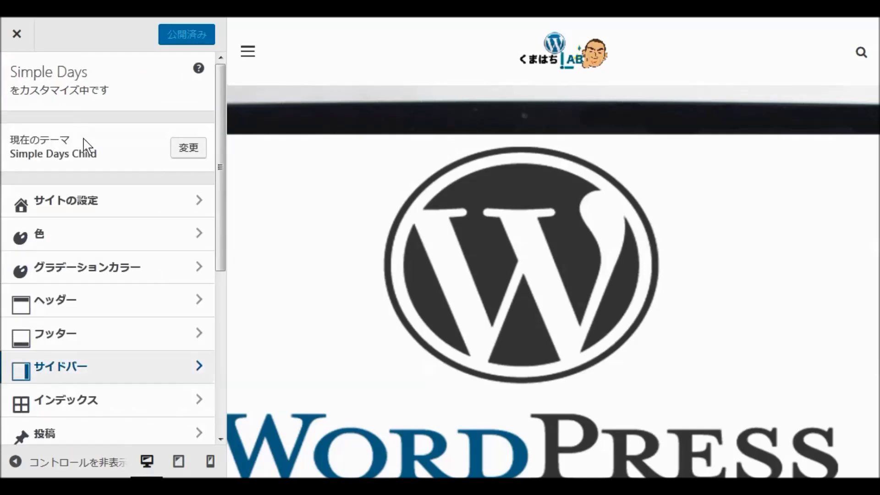
Set the index (インデックス) article layout to the three-column grid
{"action": "left_click", "coordinate": [76, 404]}
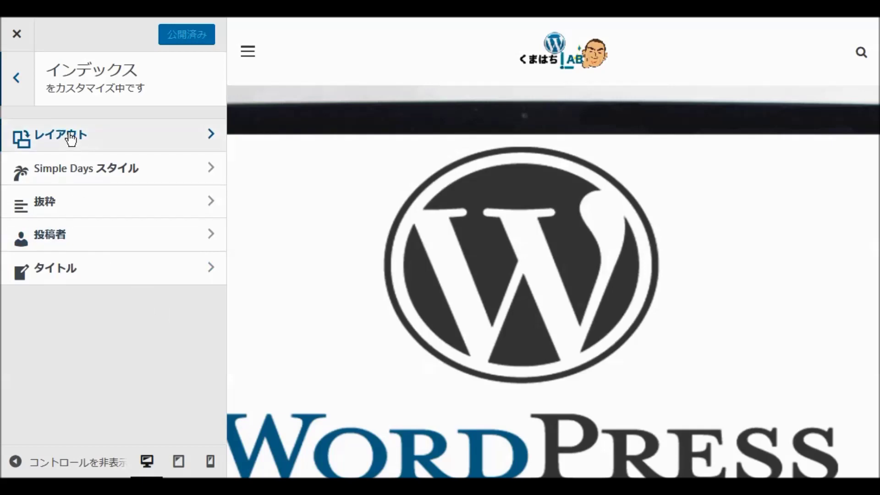
{"action": "left_click", "coordinate": [72, 140]}
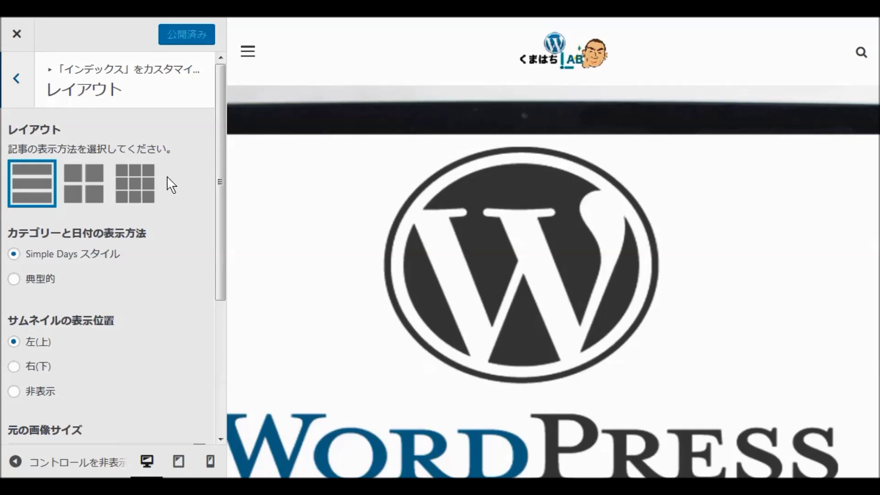
{"action": "scroll", "coordinate": [173, 183], "scroll_direction": "down", "scroll_amount": 2}
{"action": "scroll", "coordinate": [173, 183], "scroll_direction": "up", "scroll_amount": 2}
{"action": "left_click", "coordinate": [134, 192]}
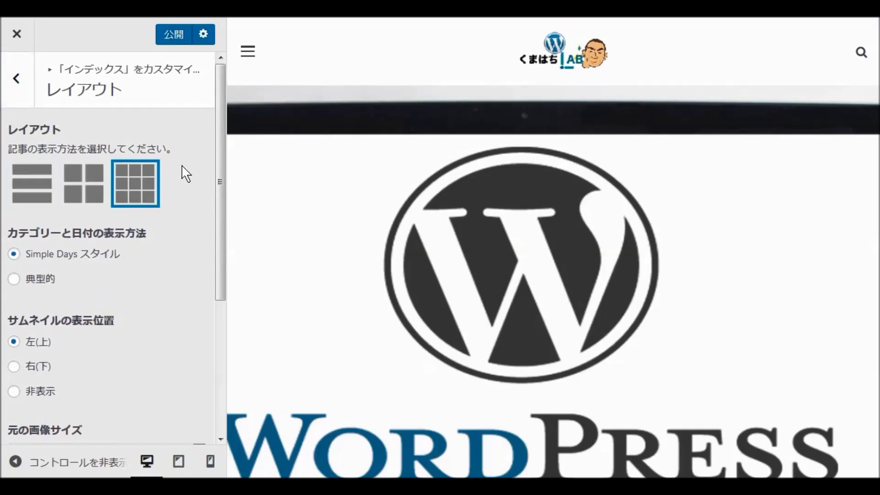
Examine the remaining index layout settings and look through the page in the site preview
{"action": "scroll", "coordinate": [185, 172], "scroll_direction": "down", "scroll_amount": 2}
{"action": "scroll", "coordinate": [174, 184], "scroll_direction": "down", "scroll_amount": 2}
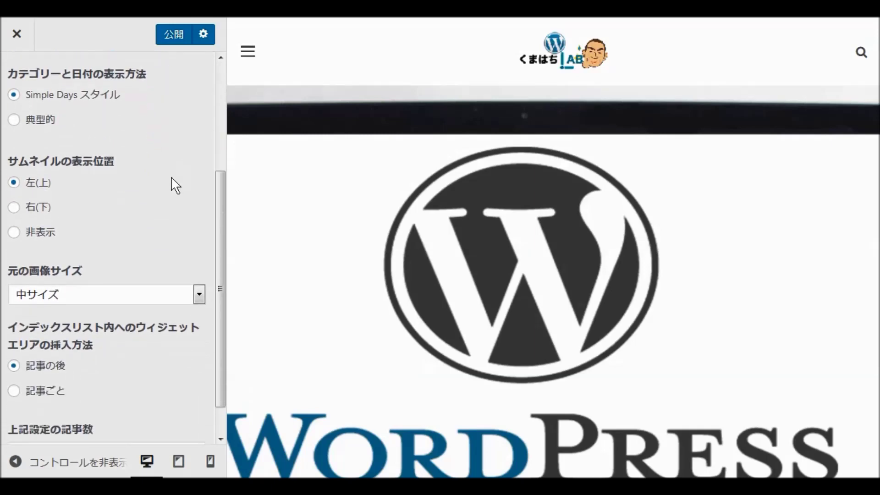
{"action": "scroll", "coordinate": [174, 173], "scroll_direction": "up", "scroll_amount": 4}
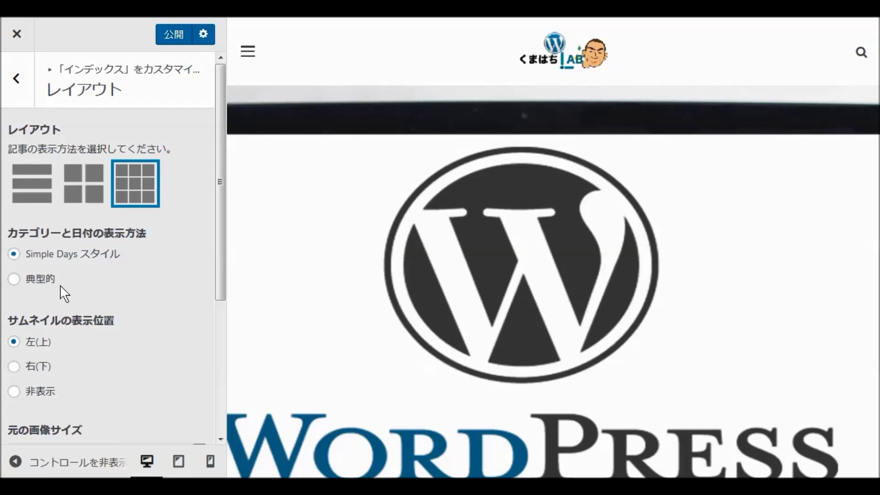
{"action": "scroll", "coordinate": [312, 230], "scroll_direction": "down", "scroll_amount": 10}
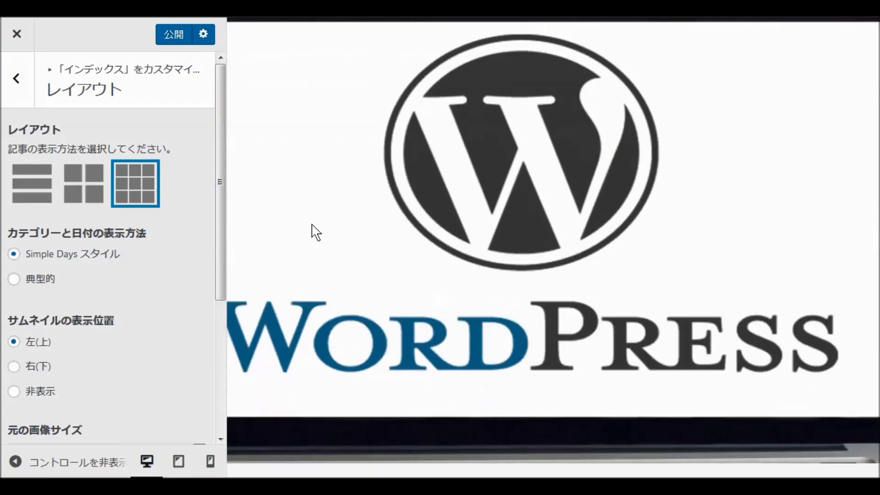
{"action": "scroll", "coordinate": [320, 233], "scroll_direction": "down", "scroll_amount": 3}
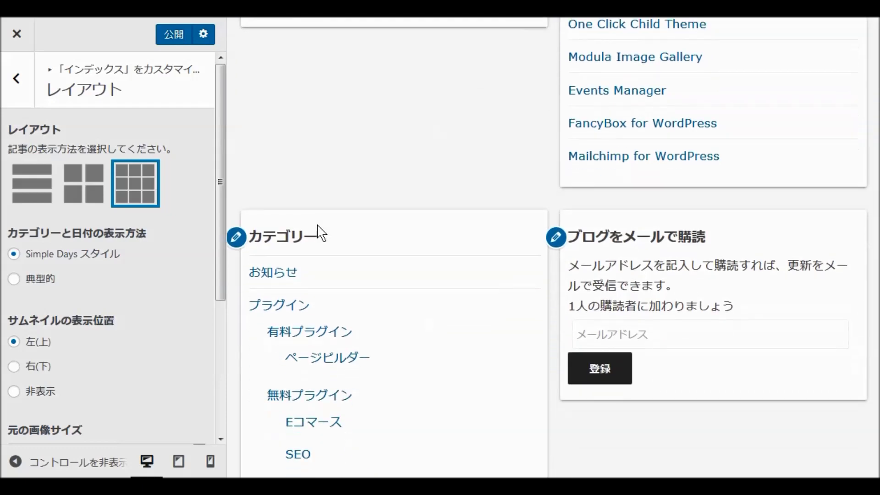
{"action": "scroll", "coordinate": [320, 232], "scroll_direction": "down", "scroll_amount": 2}
{"action": "scroll", "coordinate": [321, 232], "scroll_direction": "down", "scroll_amount": 10}
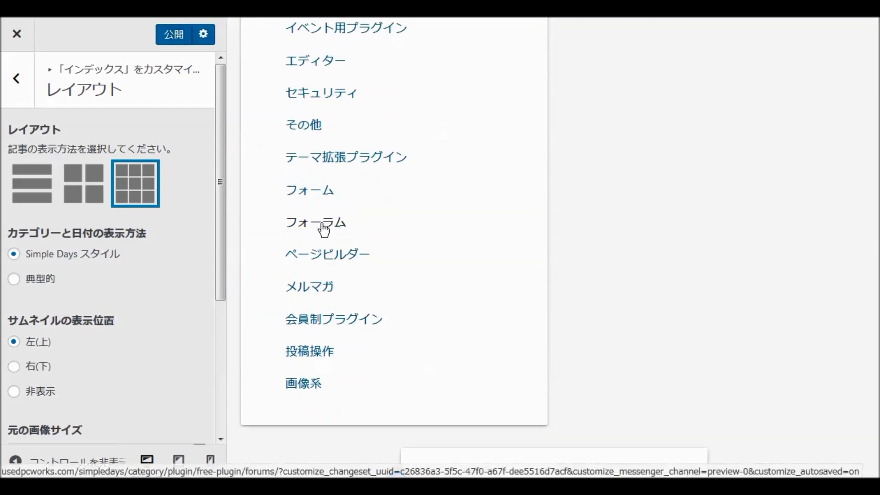
{"action": "scroll", "coordinate": [325, 232], "scroll_direction": "up", "scroll_amount": 15}
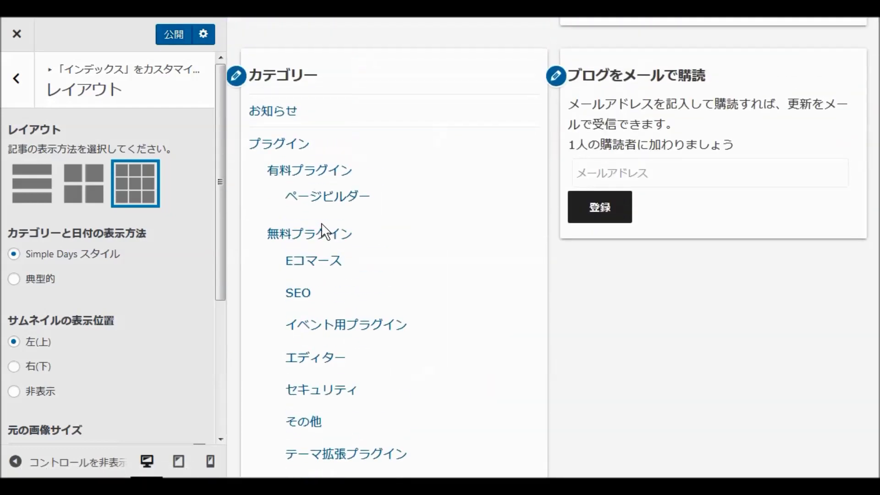
{"action": "scroll", "coordinate": [326, 231], "scroll_direction": "up", "scroll_amount": 6}
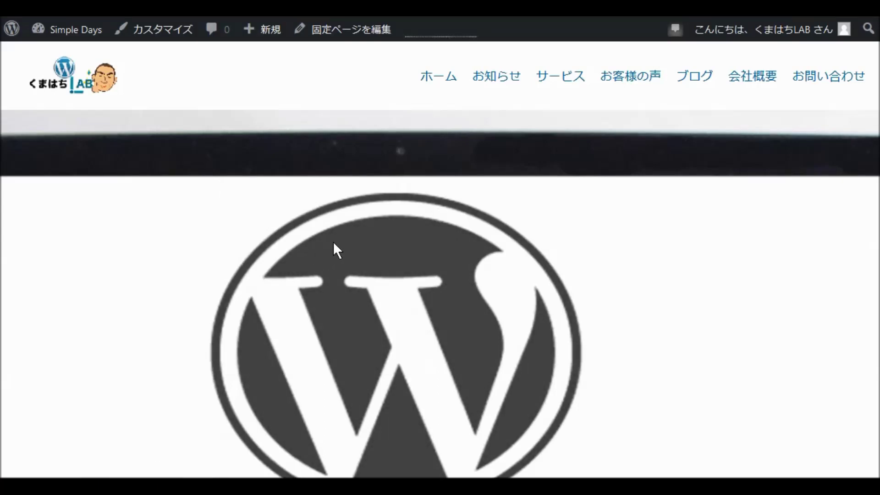
Open the 無料プラグイン category on the live site and examine its article list
{"action": "scroll", "coordinate": [344, 249], "scroll_direction": "down", "scroll_amount": 8}
{"action": "scroll", "coordinate": [351, 259], "scroll_direction": "down", "scroll_amount": 10}
{"action": "scroll", "coordinate": [357, 258], "scroll_direction": "down", "scroll_amount": 10}
{"action": "scroll", "coordinate": [357, 261], "scroll_direction": "down", "scroll_amount": 6}
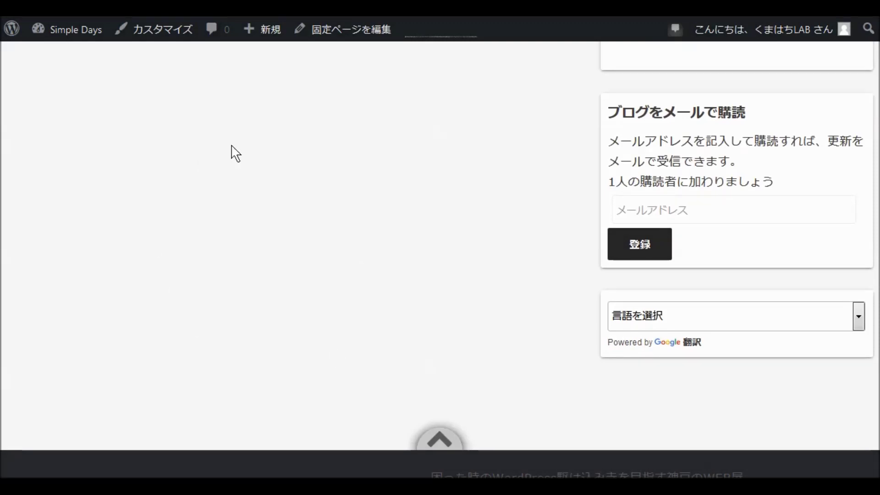
{"action": "scroll", "coordinate": [434, 237], "scroll_direction": "up", "scroll_amount": 5}
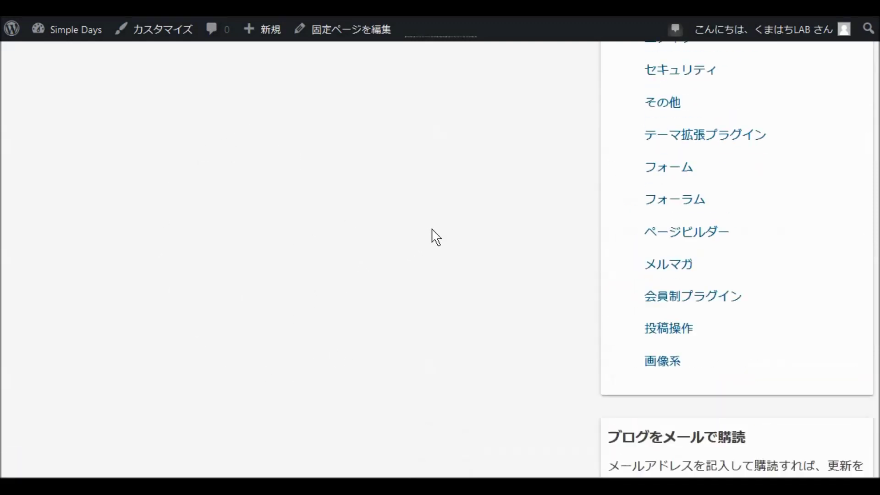
{"action": "scroll", "coordinate": [454, 241], "scroll_direction": "up", "scroll_amount": 6}
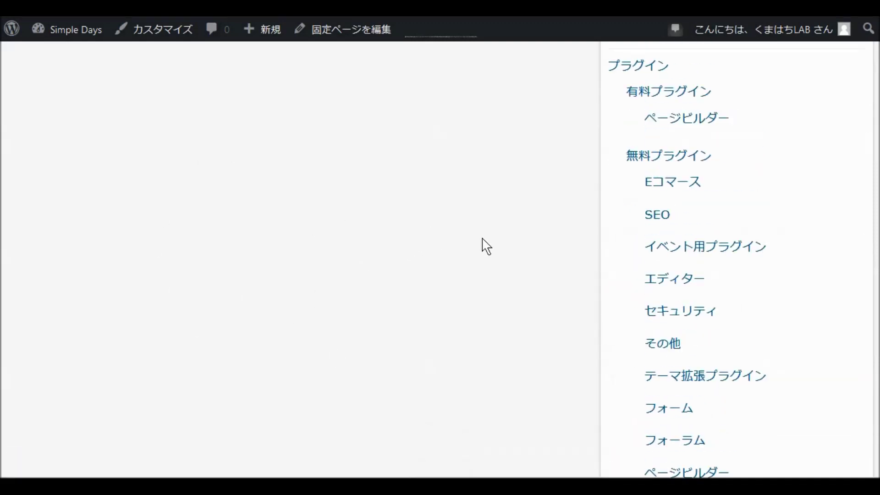
{"action": "left_click", "coordinate": [662, 160]}
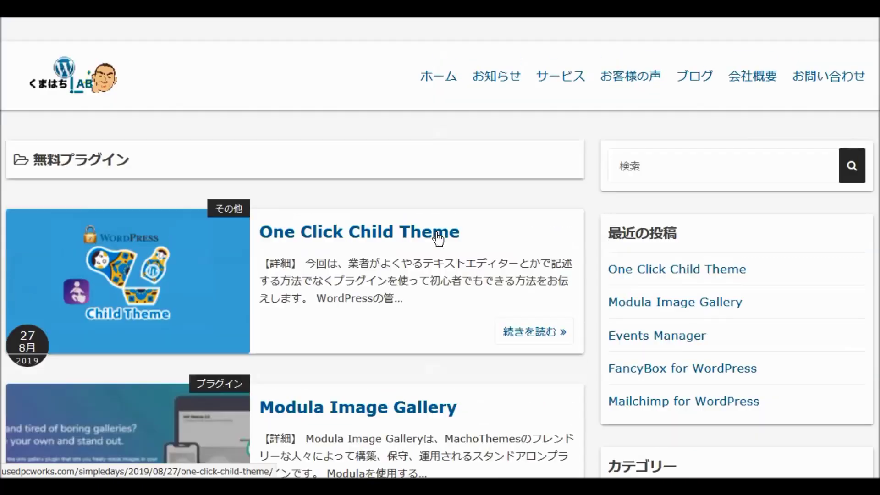
{"action": "scroll", "coordinate": [450, 238], "scroll_direction": "down", "scroll_amount": 3}
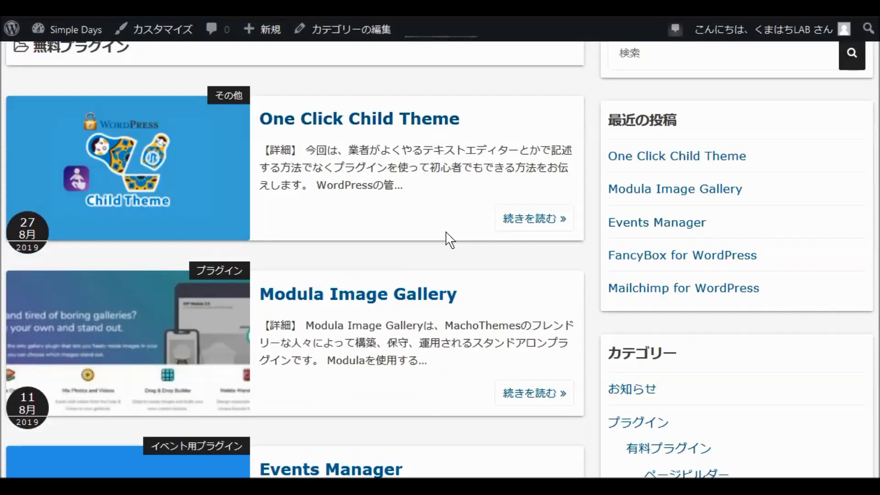
{"action": "scroll", "coordinate": [431, 277], "scroll_direction": "down", "scroll_amount": 2}
{"action": "scroll", "coordinate": [441, 270], "scroll_direction": "up", "scroll_amount": 2}
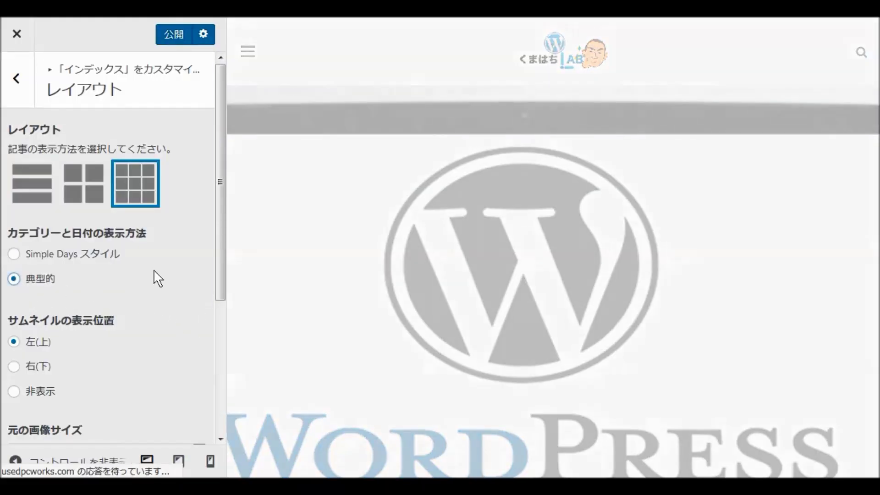
Set the index's category and date display to 典型的, publish the layout changes, and reload the live category page
{"action": "left_click", "coordinate": [173, 38]}
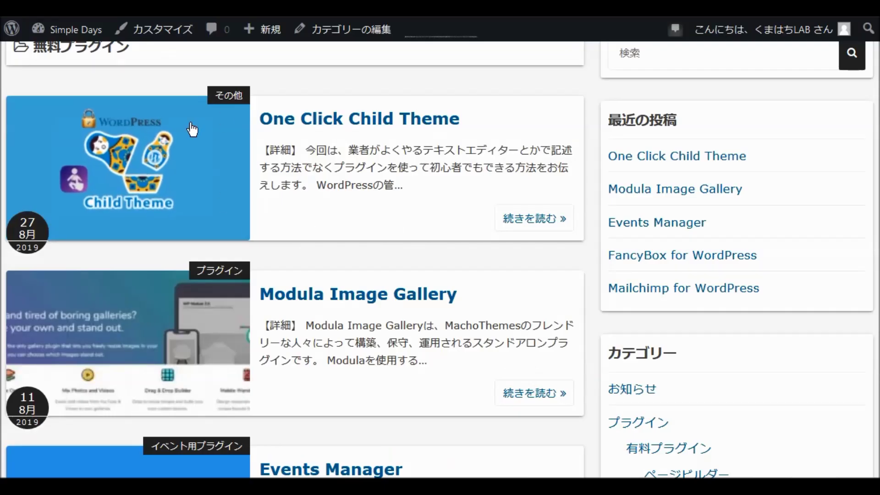
{"action": "left_click", "coordinate": [116, 69]}
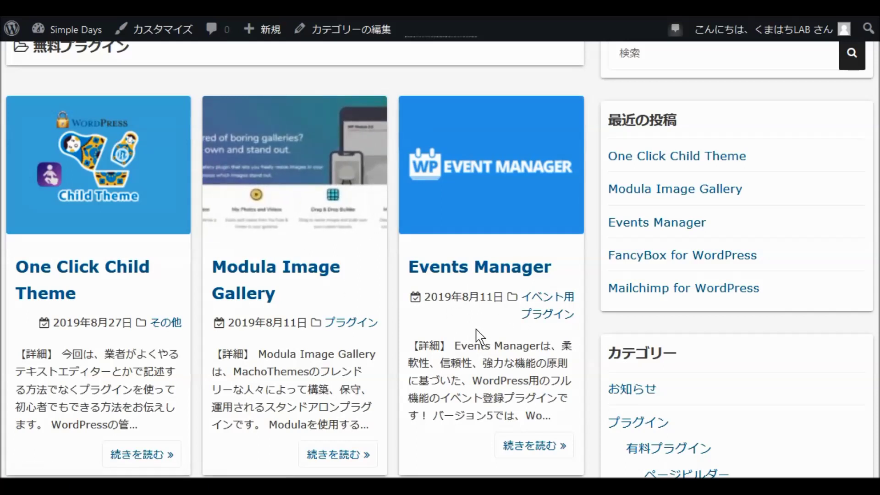
Review the article grid on the live 無料プラグイン category page
{"action": "scroll", "coordinate": [476, 329], "scroll_direction": "down", "scroll_amount": 1}
{"action": "scroll", "coordinate": [476, 329], "scroll_direction": "down", "scroll_amount": 2}
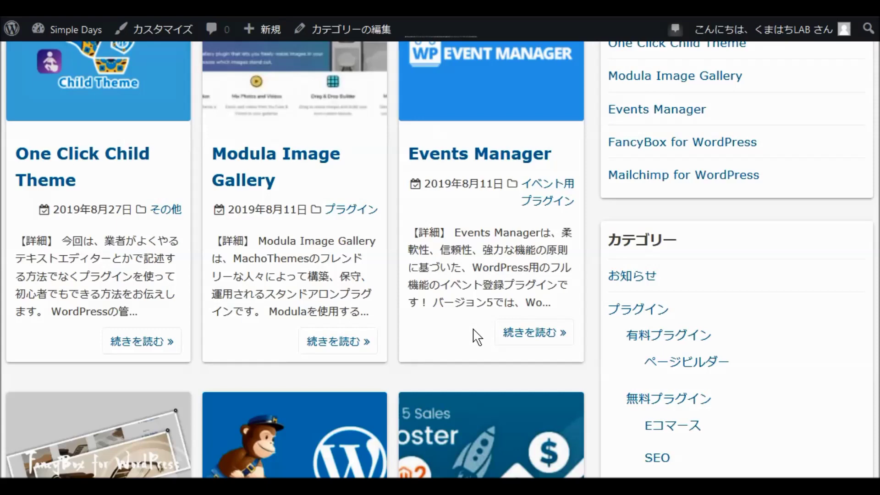
{"action": "scroll", "coordinate": [461, 331], "scroll_direction": "up", "scroll_amount": 6}
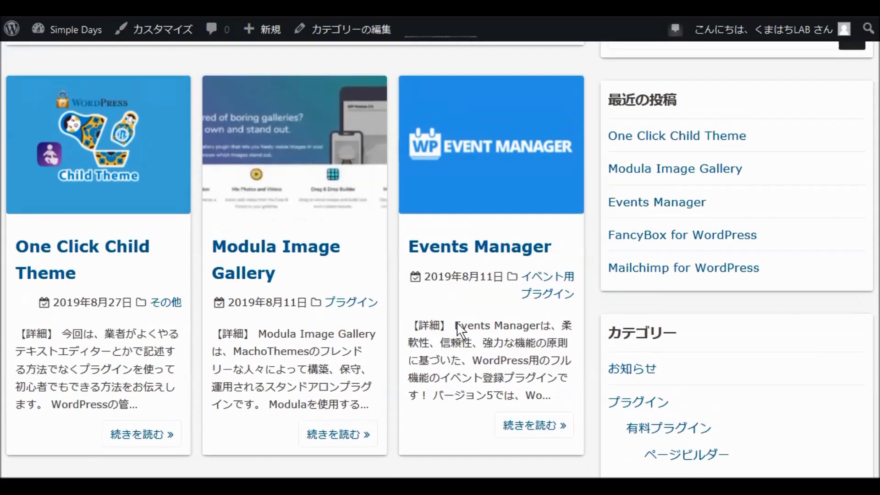
{"action": "scroll", "coordinate": [459, 329], "scroll_direction": "down", "scroll_amount": 6}
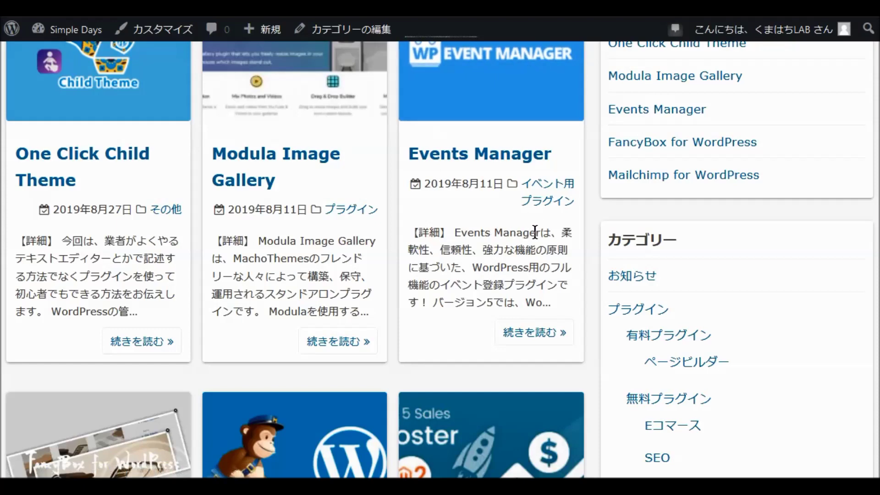
{"action": "scroll", "coordinate": [458, 271], "scroll_direction": "down", "scroll_amount": 10}
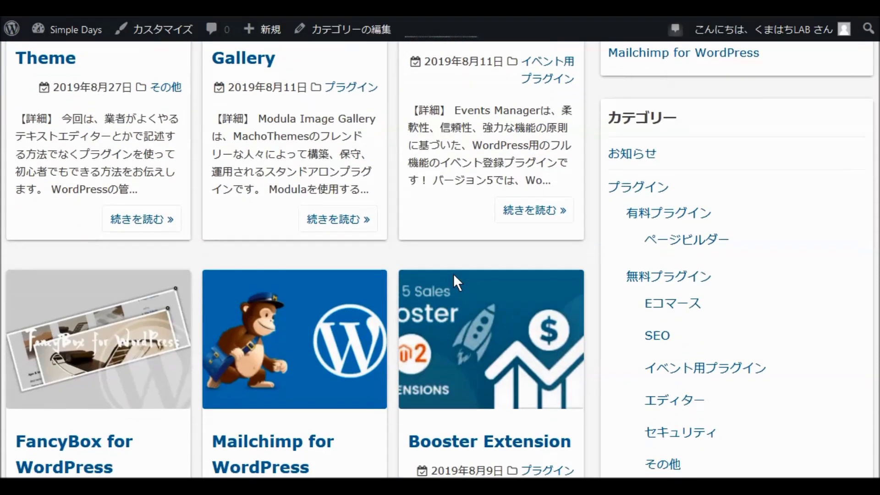
{"action": "scroll", "coordinate": [454, 282], "scroll_direction": "down", "scroll_amount": 14}
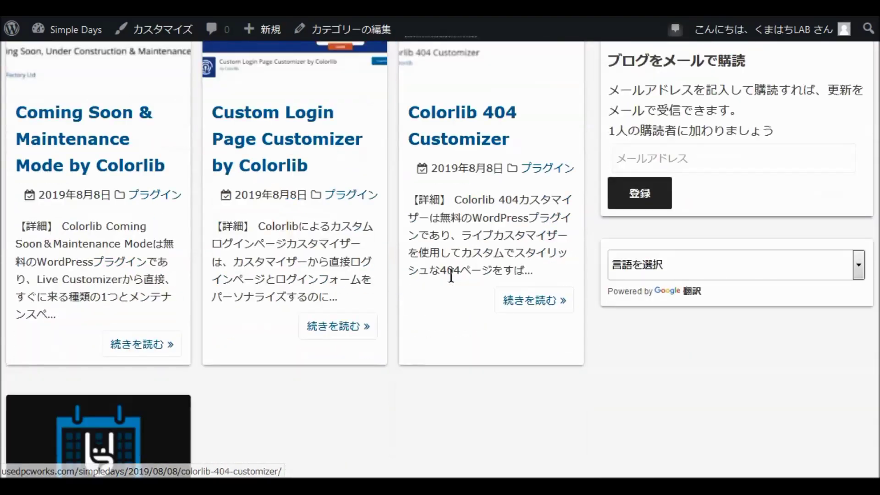
Look over the live 無料プラグイン category page's article cards down to the last row and page numbers, and return to the start
{"action": "scroll", "coordinate": [456, 288], "scroll_direction": "down", "scroll_amount": 5}
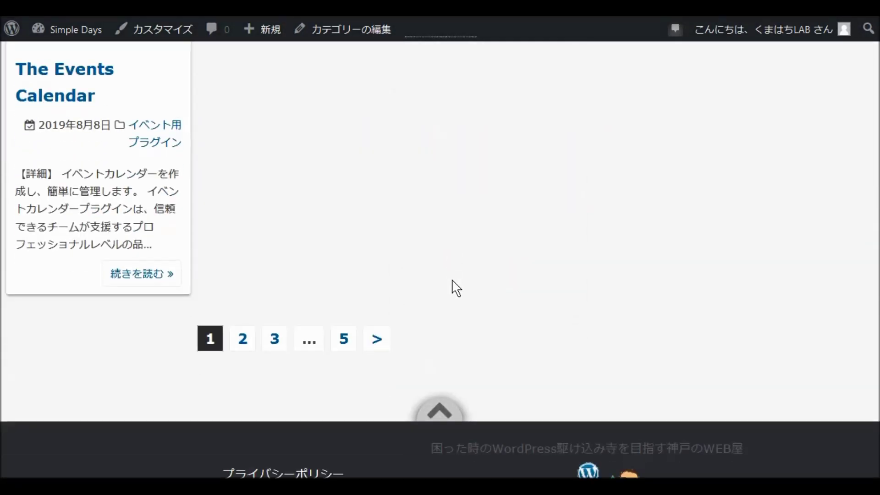
{"action": "scroll", "coordinate": [456, 287], "scroll_direction": "up", "scroll_amount": 5}
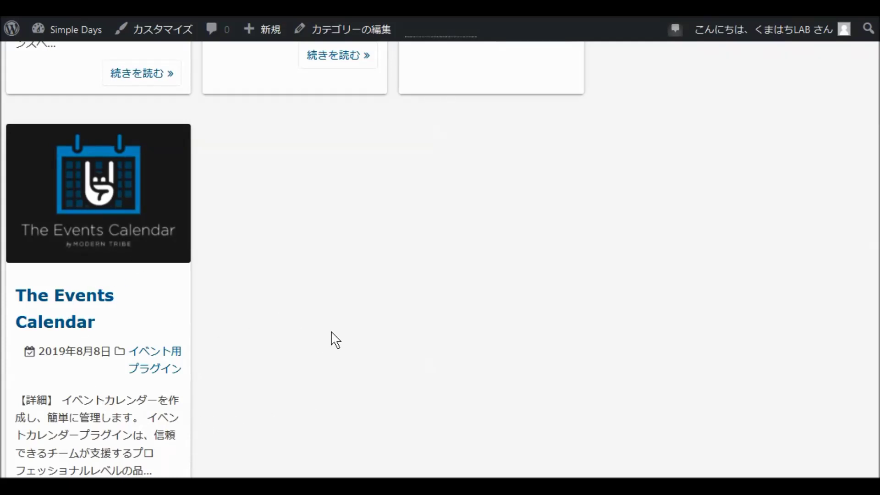
{"action": "scroll", "coordinate": [411, 324], "scroll_direction": "up", "scroll_amount": 20}
{"action": "scroll", "coordinate": [411, 317], "scroll_direction": "up", "scroll_amount": 3}
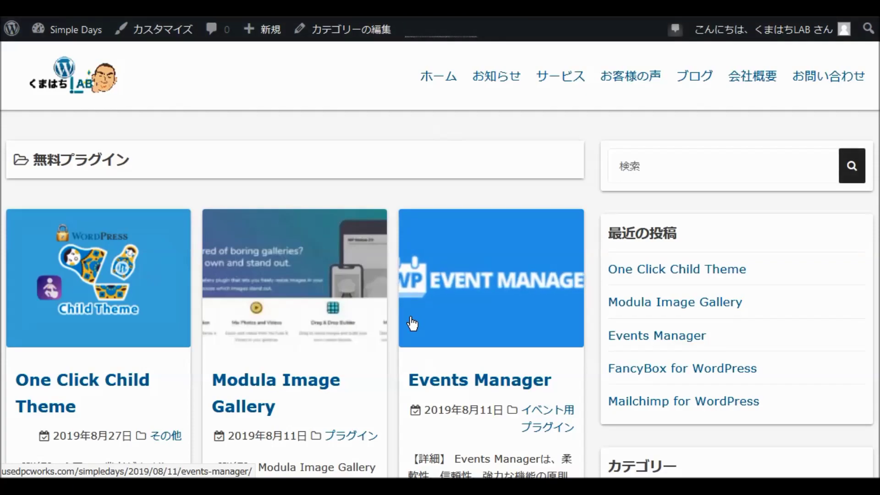
{"action": "scroll", "coordinate": [412, 324], "scroll_direction": "down", "scroll_amount": 10}
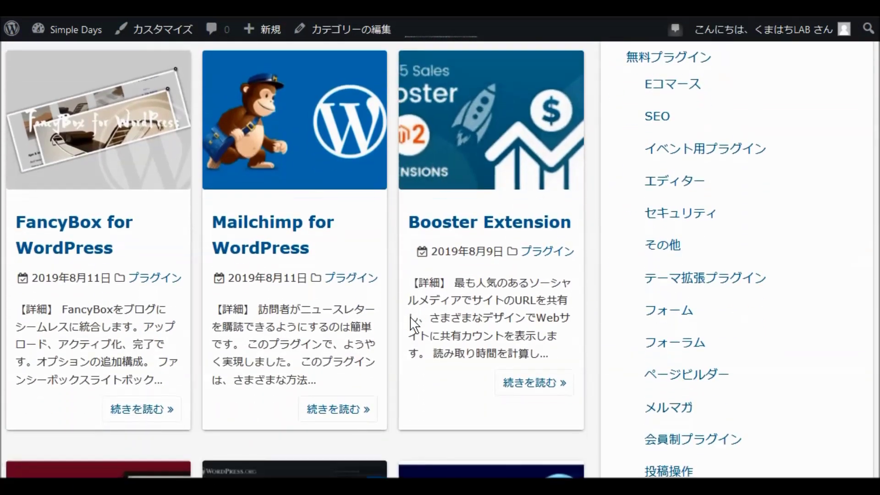
{"action": "scroll", "coordinate": [412, 323], "scroll_direction": "down", "scroll_amount": 12}
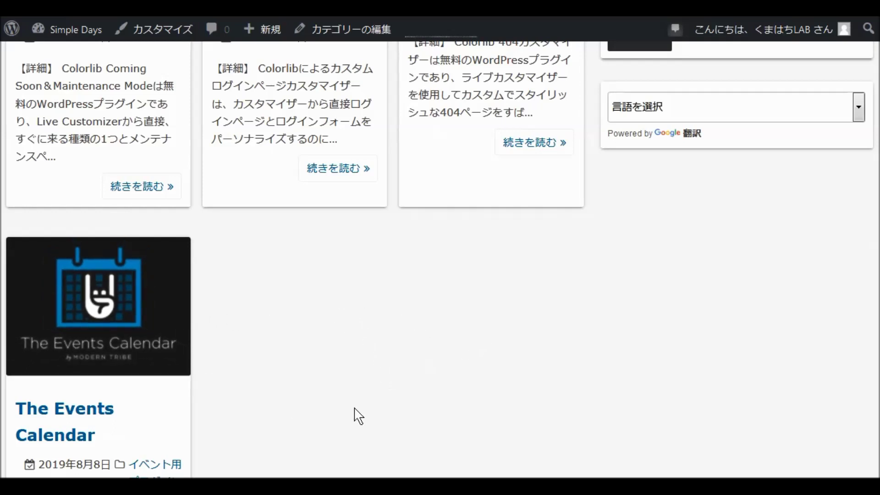
{"action": "scroll", "coordinate": [403, 358], "scroll_direction": "down", "scroll_amount": 2}
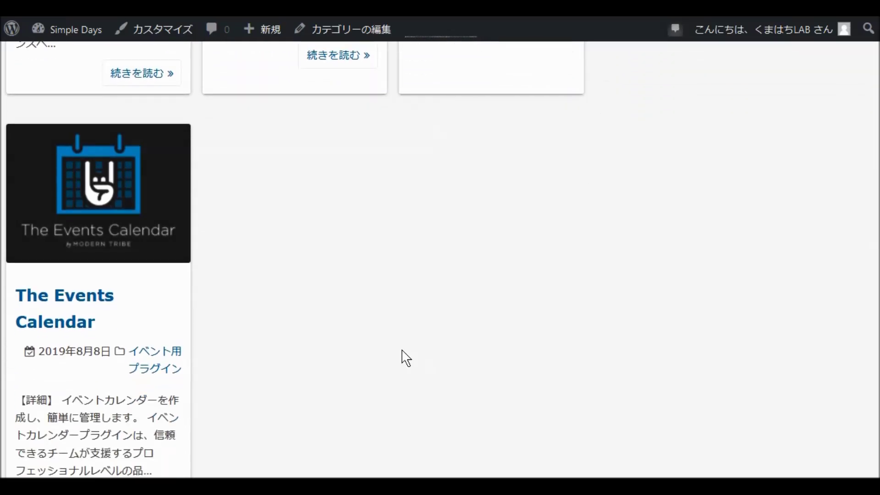
{"action": "scroll", "coordinate": [403, 358], "scroll_direction": "down", "scroll_amount": 2}
{"action": "scroll", "coordinate": [403, 358], "scroll_direction": "up", "scroll_amount": 15}
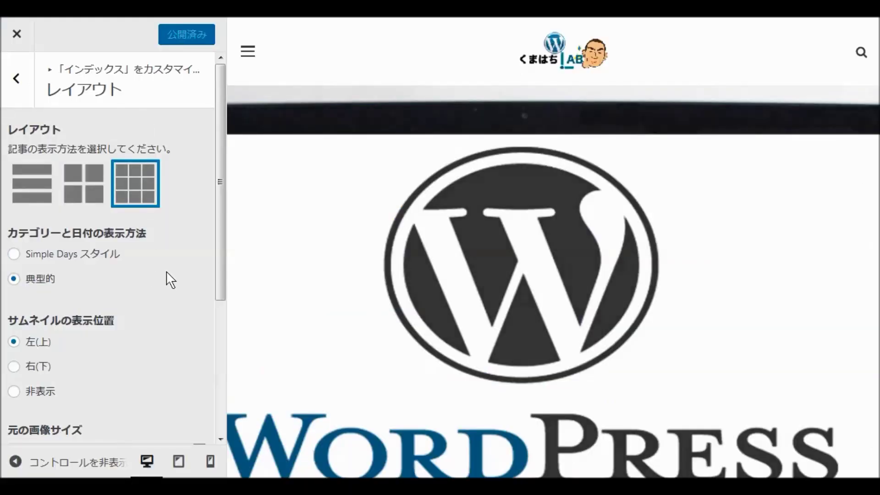
Set the index layout's article count for widget area insertion (上記設定の記事数) to 9 and publish the change
{"action": "scroll", "coordinate": [171, 280], "scroll_direction": "down", "scroll_amount": 5}
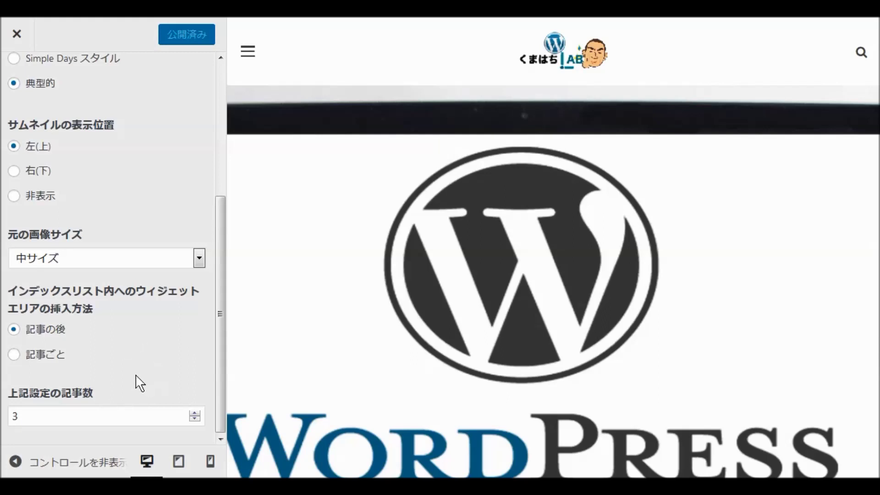
{"action": "scroll", "coordinate": [180, 349], "scroll_direction": "up", "scroll_amount": 4}
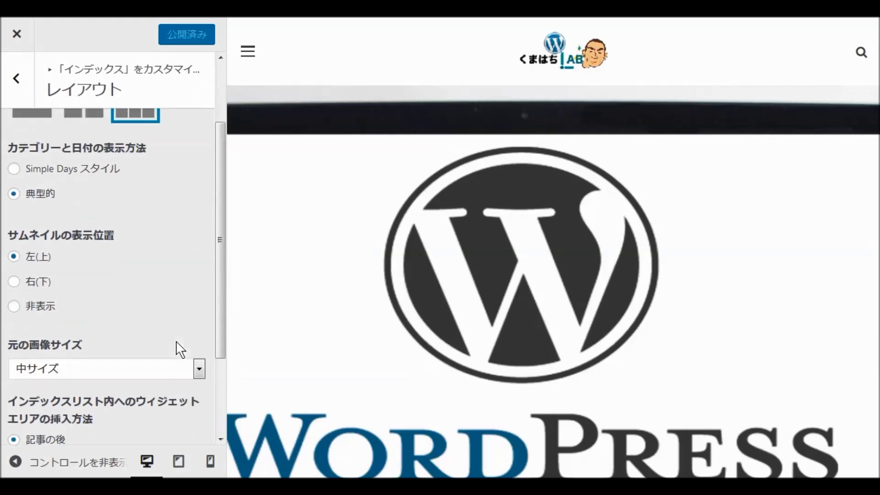
{"action": "scroll", "coordinate": [165, 346], "scroll_direction": "down", "scroll_amount": 4}
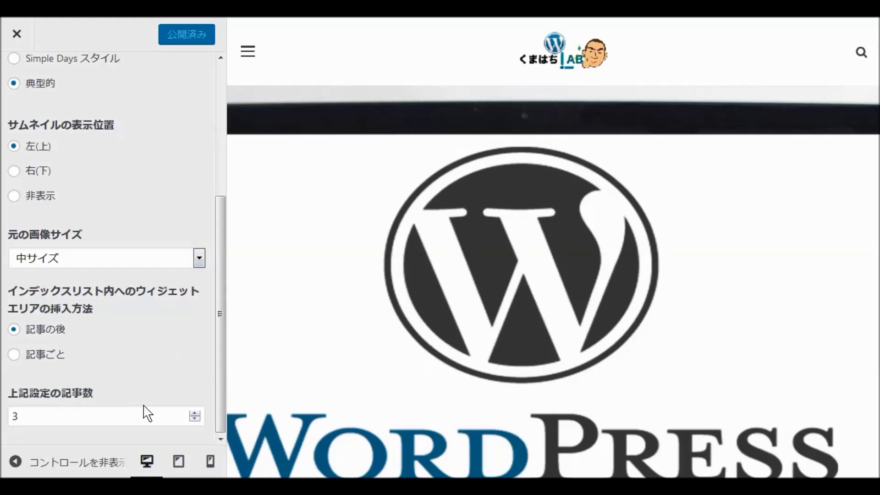
{"action": "left_click", "coordinate": [195, 414]}
{"action": "left_click", "coordinate": [195, 414]}
{"action": "left_click", "coordinate": [195, 414]}
{"action": "left_click", "coordinate": [196, 414]}
{"action": "left_click", "coordinate": [195, 414]}
{"action": "left_click", "coordinate": [196, 414]}
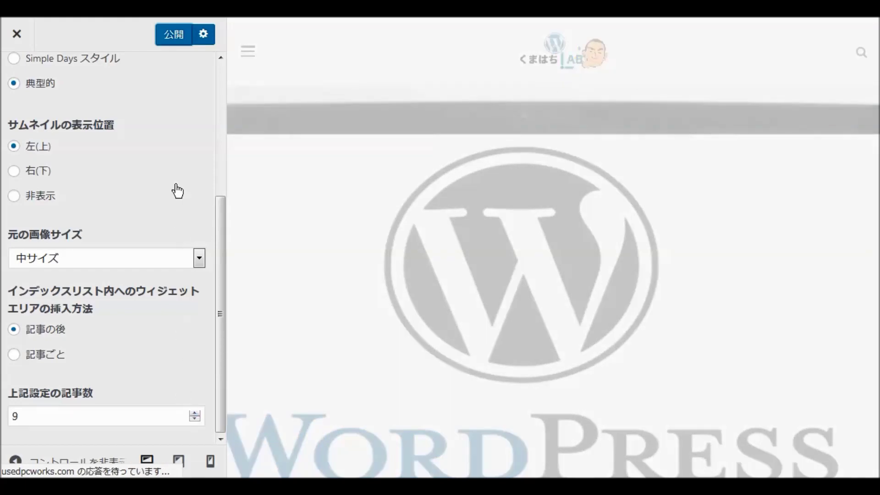
{"action": "left_click", "coordinate": [172, 35]}
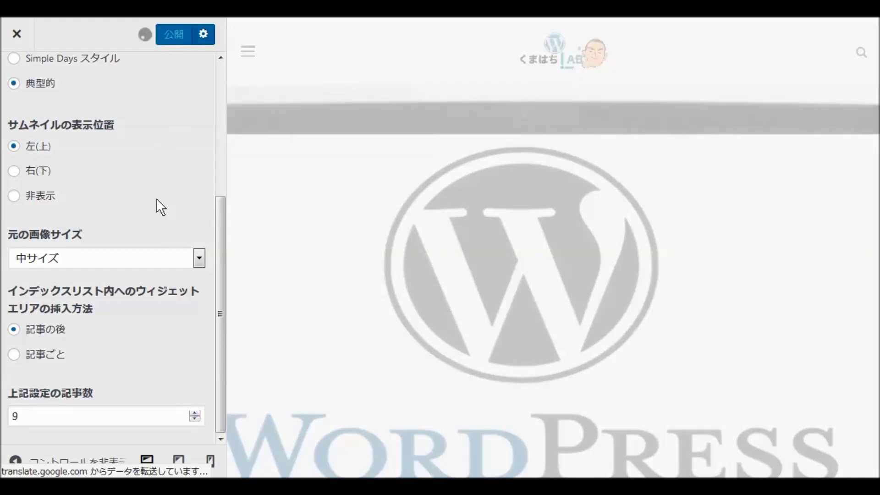
{"action": "scroll", "coordinate": [157, 206], "scroll_direction": "up", "scroll_amount": 4}
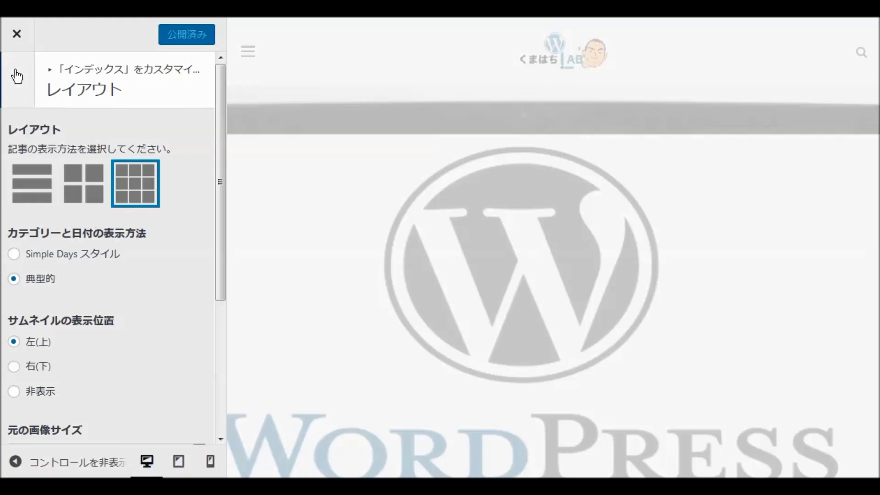
Examine the index's Simple Days スタイル settings for date format, date shape and the date and category positions
{"action": "left_click", "coordinate": [16, 78]}
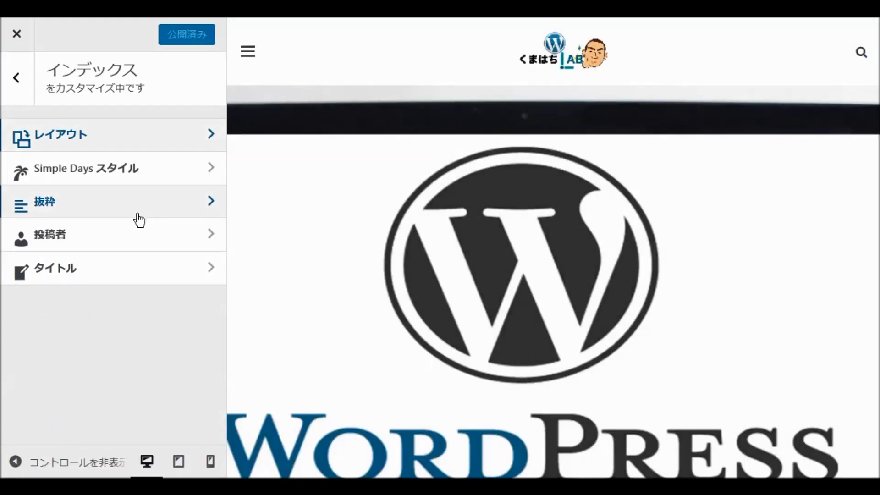
{"action": "left_click", "coordinate": [97, 177]}
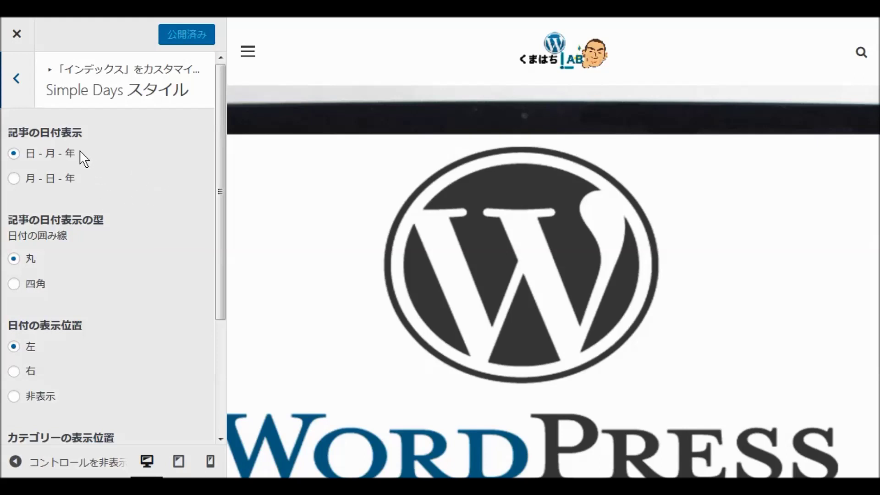
{"action": "scroll", "coordinate": [99, 183], "scroll_direction": "down", "scroll_amount": 3}
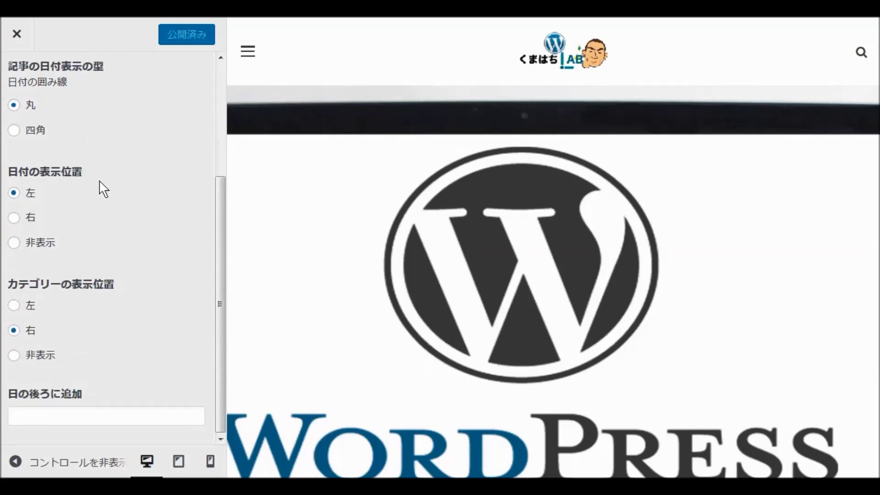
{"action": "scroll", "coordinate": [149, 301], "scroll_direction": "up", "scroll_amount": 3}
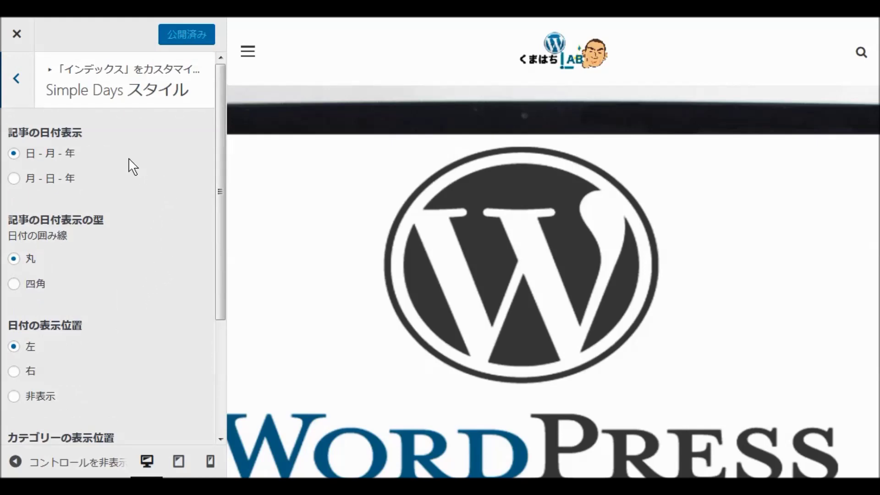
{"action": "left_click", "coordinate": [17, 78]}
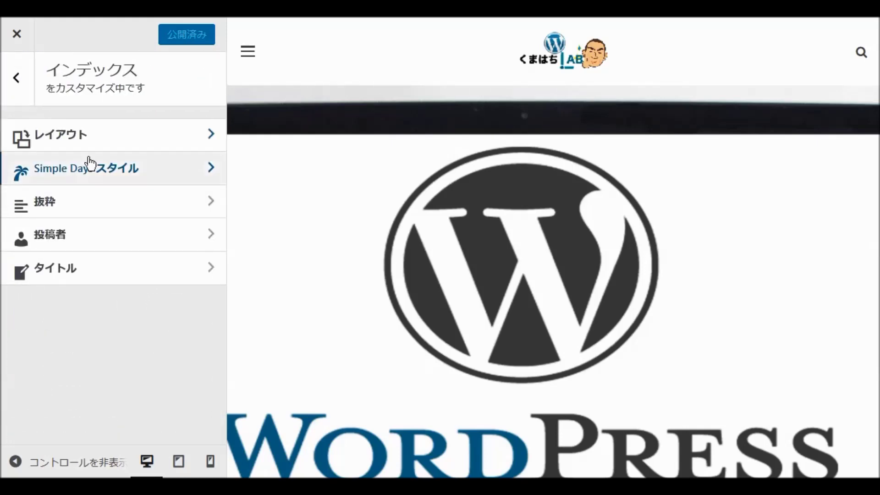
Examine the index's 抜粋 settings and its 投稿者 settings, and return to the index section list
{"action": "left_click", "coordinate": [55, 204]}
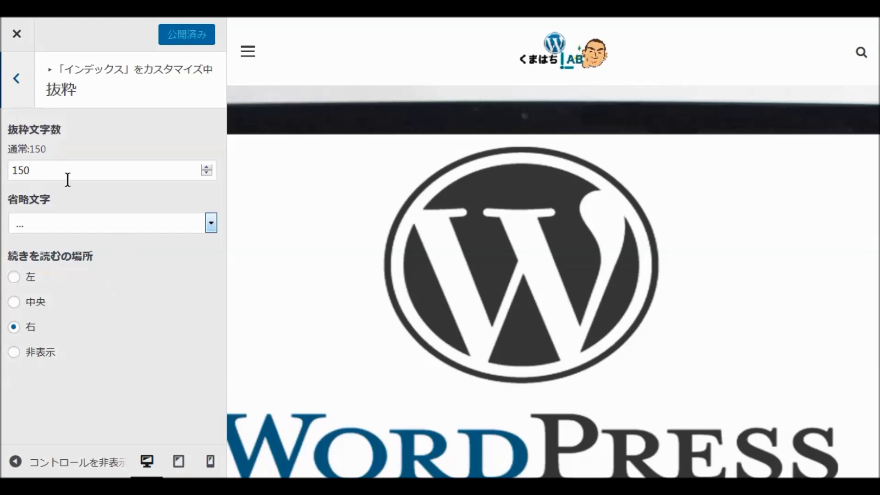
{"action": "left_click", "coordinate": [17, 78]}
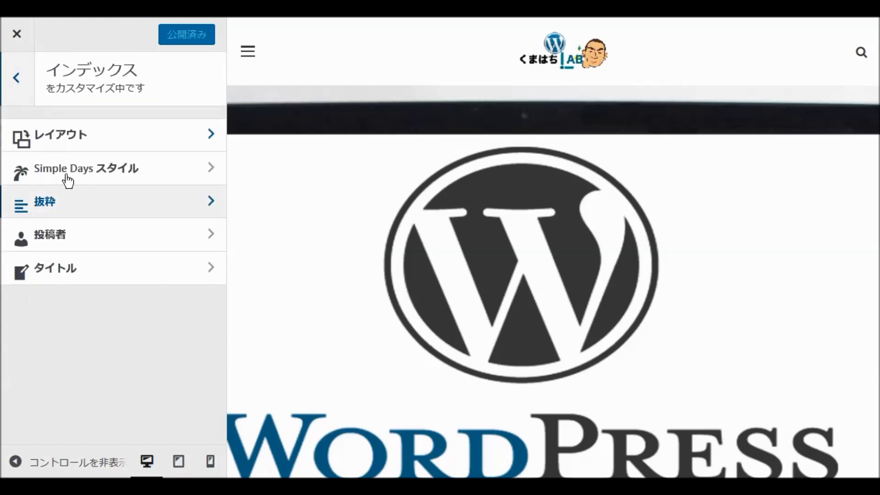
{"action": "left_click", "coordinate": [72, 239]}
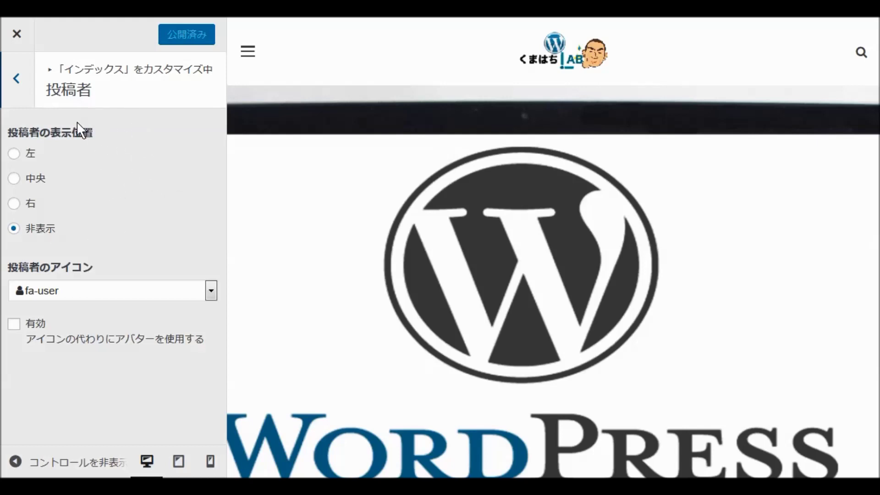
{"action": "left_click", "coordinate": [17, 78]}
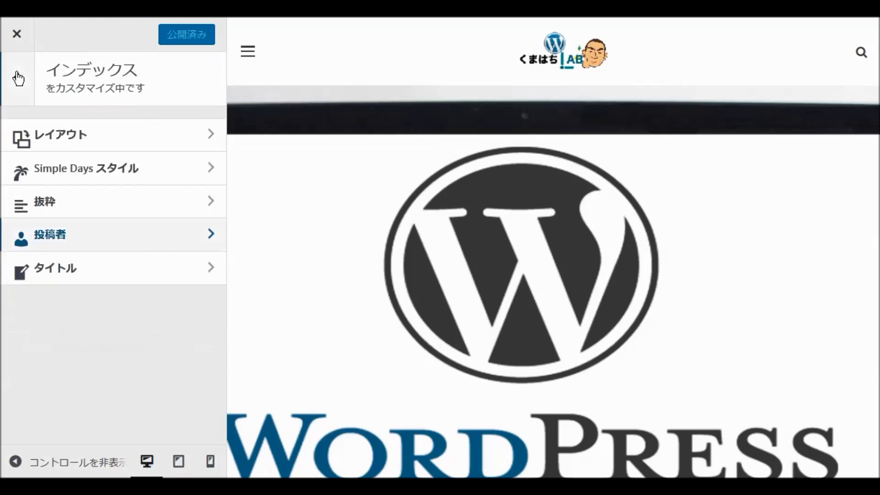
Examine the index's タイトル settings, from font size and colors through borders, background and speech bubble
{"action": "left_click", "coordinate": [59, 279]}
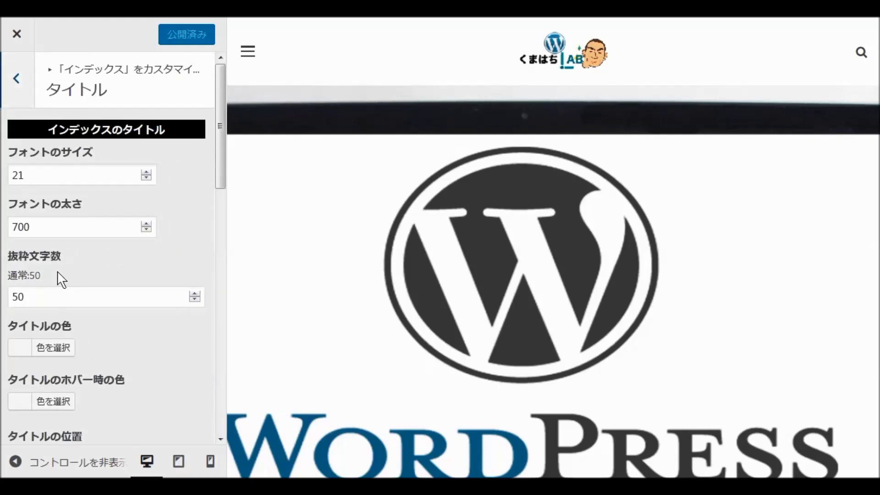
{"action": "scroll", "coordinate": [185, 228], "scroll_direction": "down", "scroll_amount": 7}
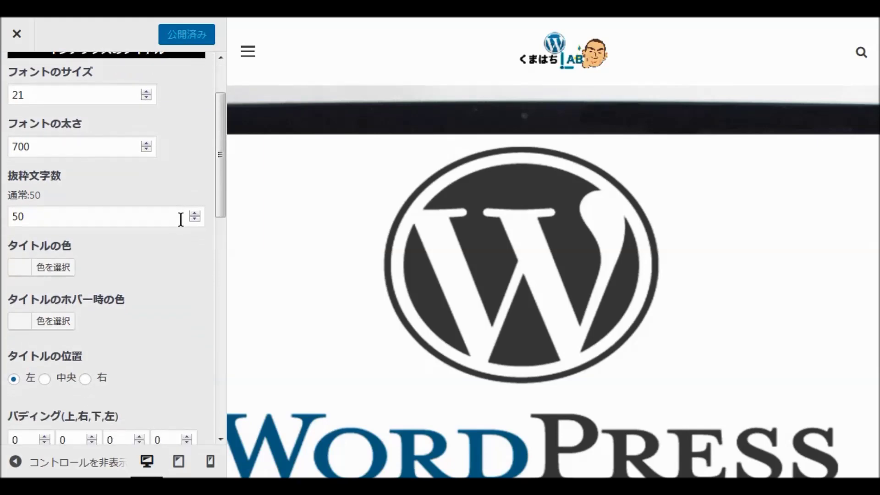
{"action": "scroll", "coordinate": [185, 228], "scroll_direction": "down", "scroll_amount": 8}
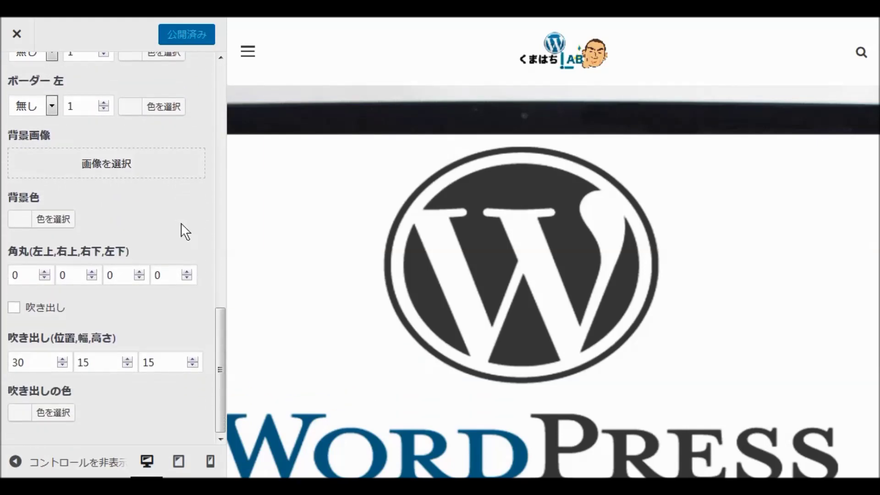
{"action": "scroll", "coordinate": [185, 228], "scroll_direction": "up", "scroll_amount": 15}
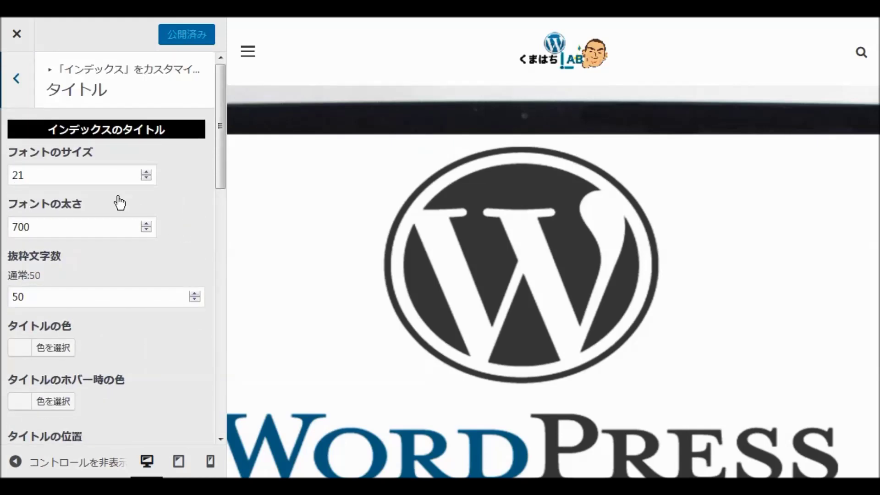
{"action": "left_click", "coordinate": [17, 82]}
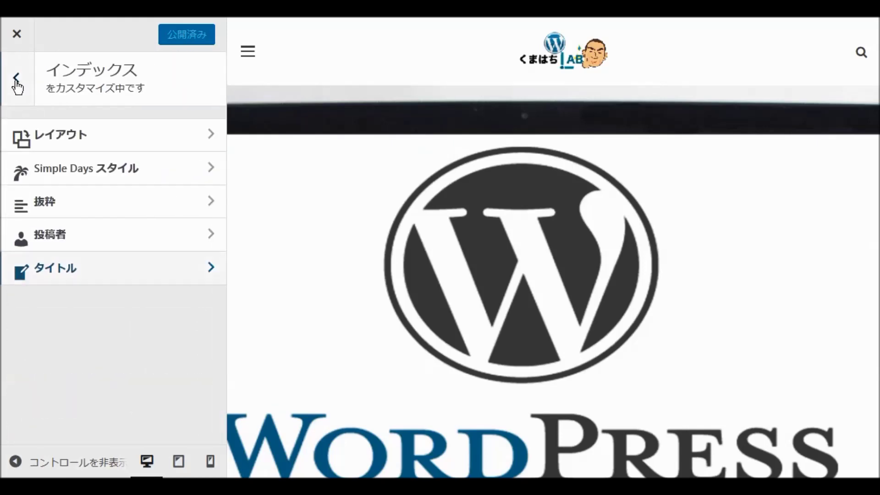
Switch from the index settings to the 投稿 settings and examine the サムネイル display options
{"action": "left_click", "coordinate": [16, 82]}
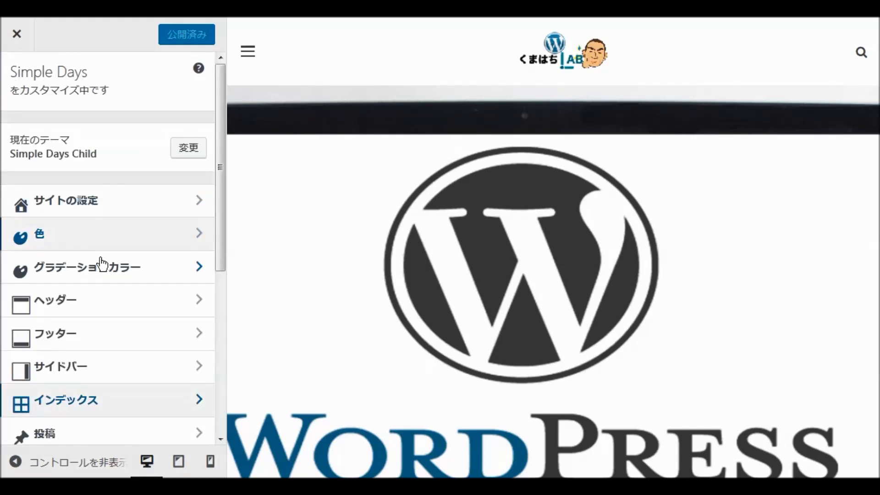
{"action": "scroll", "coordinate": [107, 260], "scroll_direction": "down", "scroll_amount": 1}
{"action": "scroll", "coordinate": [105, 258], "scroll_direction": "down", "scroll_amount": 3}
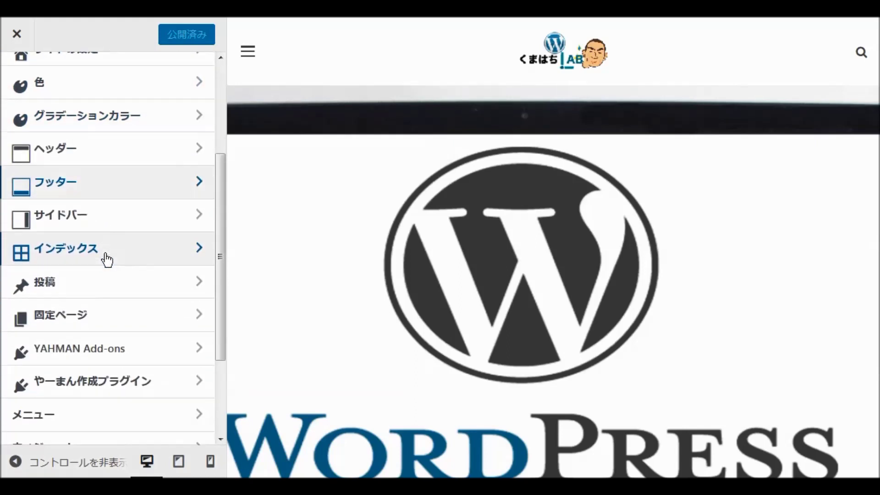
{"action": "left_click", "coordinate": [45, 282]}
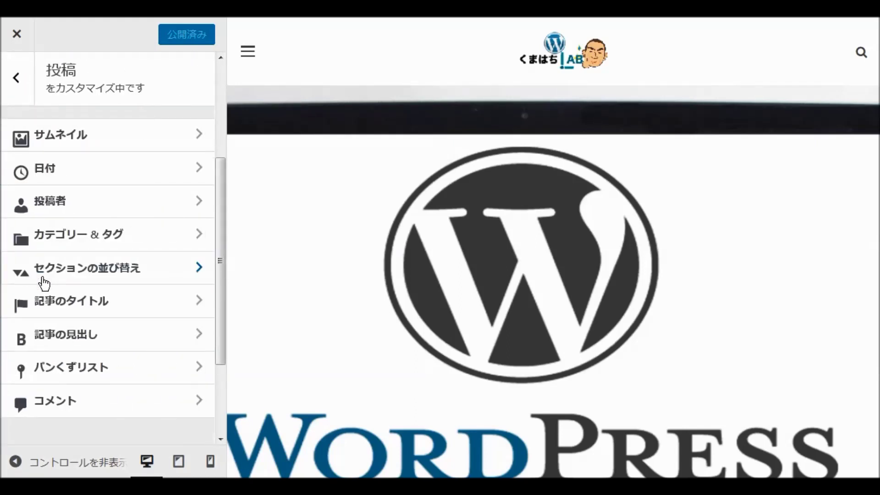
{"action": "left_click", "coordinate": [73, 143]}
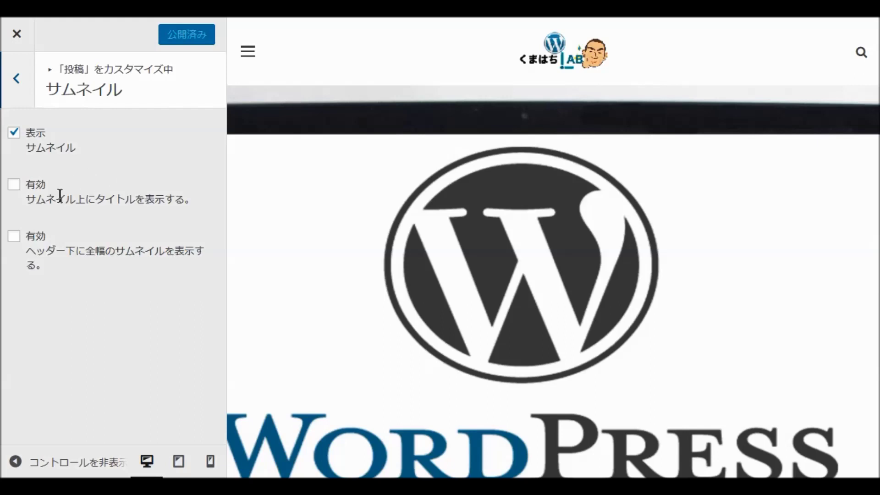
{"action": "left_click", "coordinate": [19, 77]}
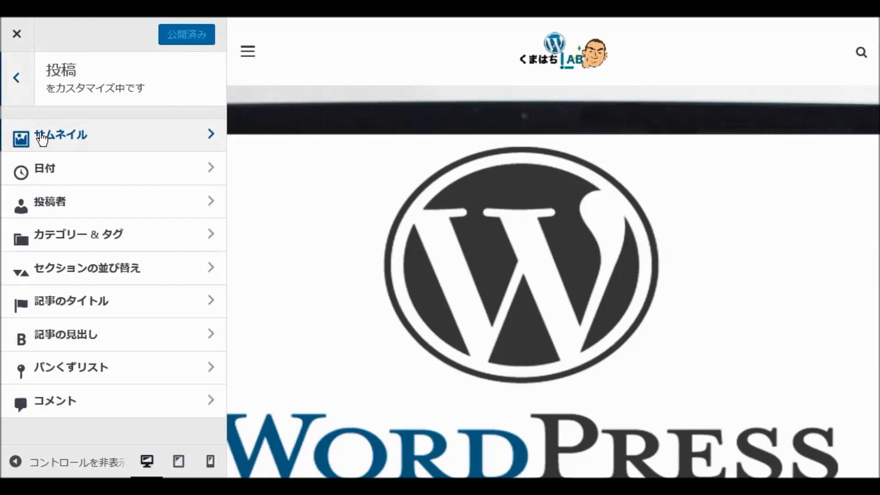
Examine the post 日付 settings for display position, display method and the date icons
{"action": "left_click", "coordinate": [65, 173]}
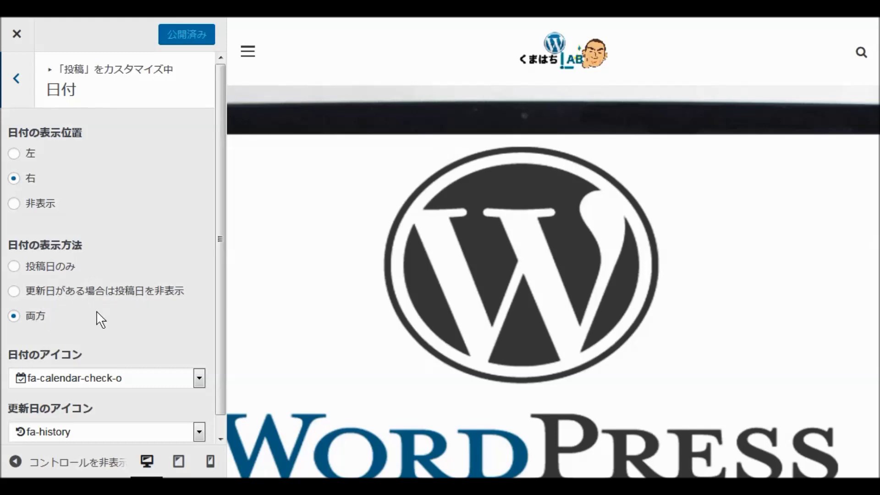
{"action": "scroll", "coordinate": [141, 269], "scroll_direction": "down", "scroll_amount": 1}
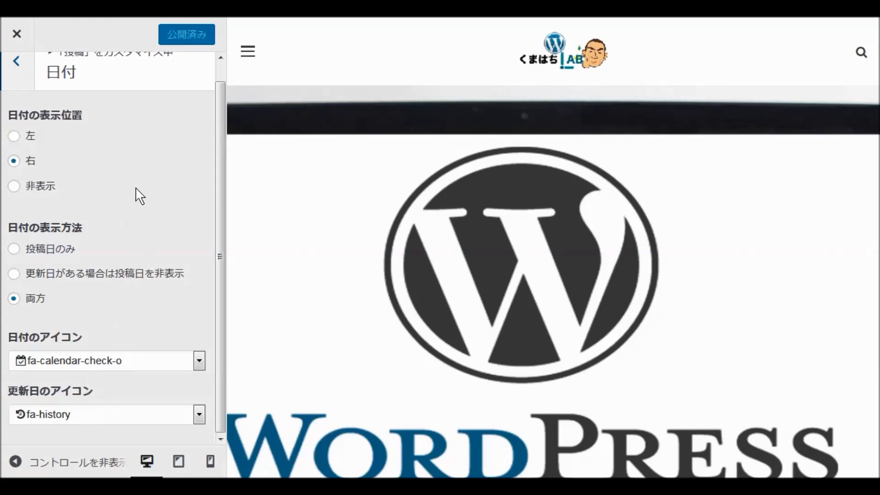
{"action": "scroll", "coordinate": [113, 164], "scroll_direction": "up", "scroll_amount": 1}
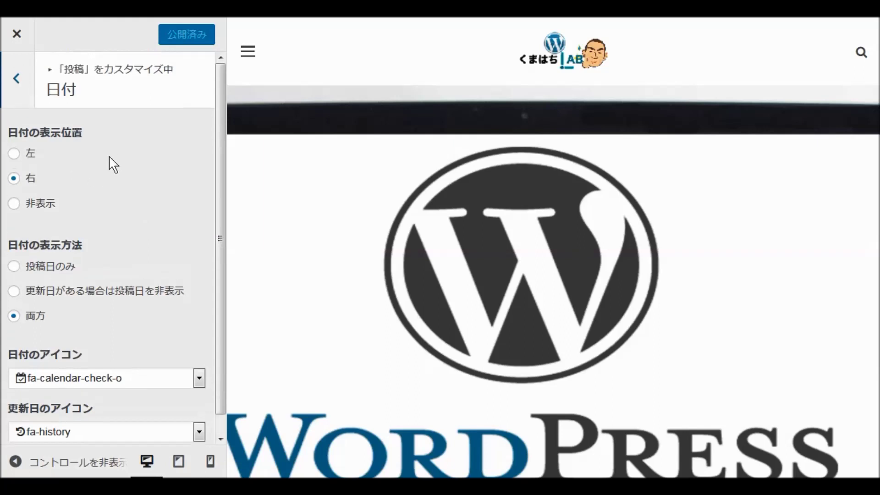
Set the post author display position (投稿者の表示位置) to 非表示 and publish the change
{"action": "left_click", "coordinate": [18, 80]}
{"action": "left_click", "coordinate": [58, 203]}
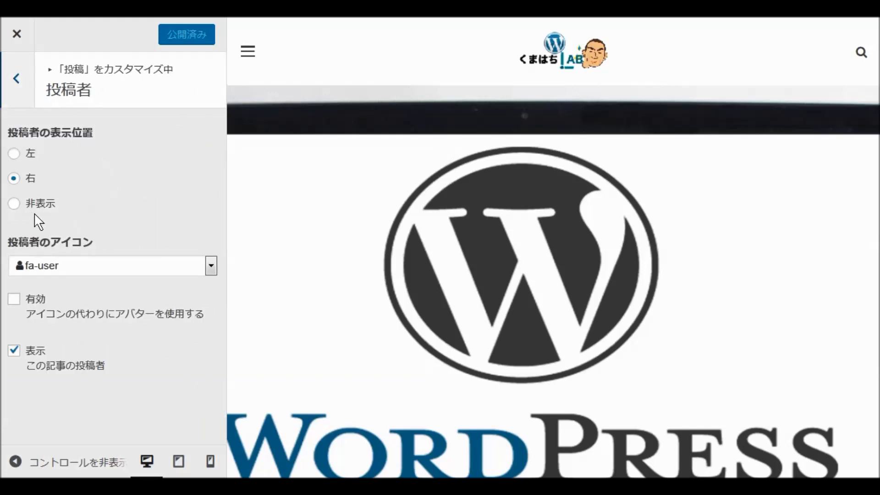
{"action": "left_click", "coordinate": [14, 203]}
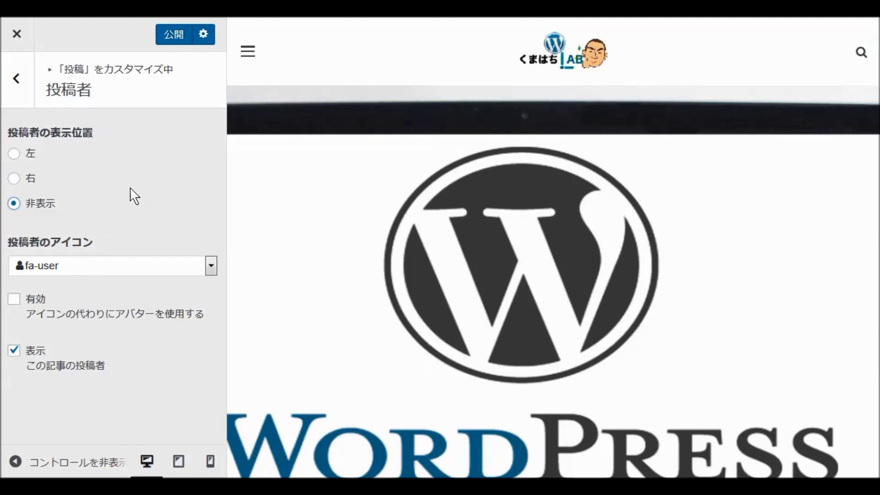
{"action": "left_click", "coordinate": [171, 41]}
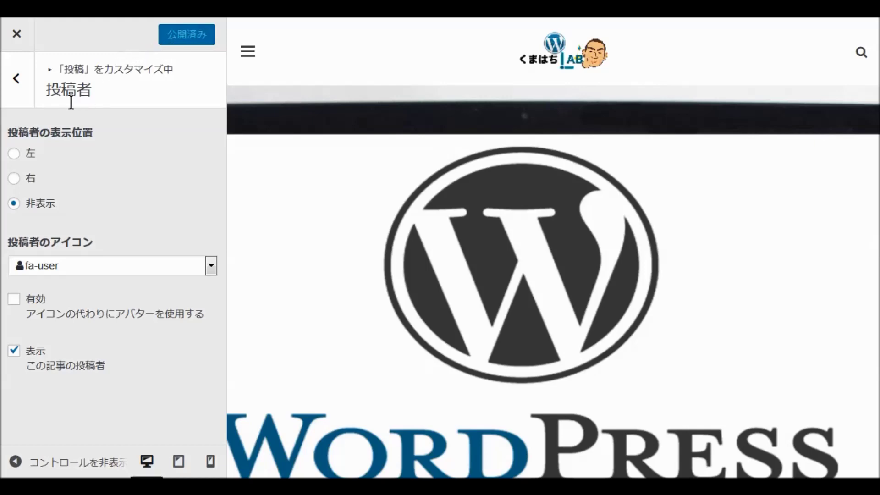
{"action": "left_click", "coordinate": [14, 82]}
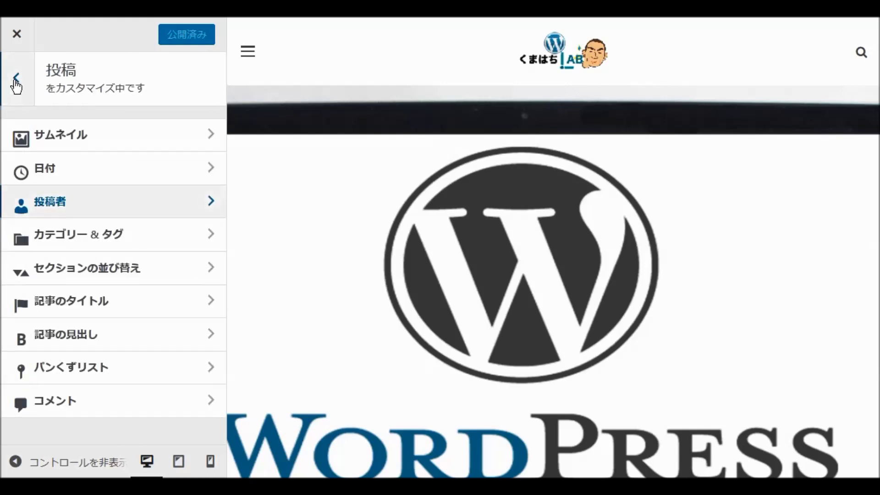
Examine the post カテゴリー & タグ icon settings and the full column list in セクションの並び替え
{"action": "left_click", "coordinate": [53, 237]}
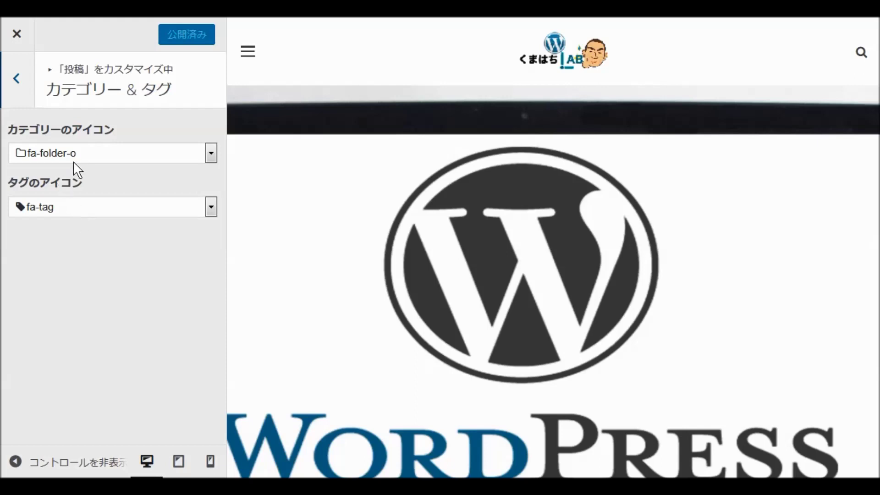
{"action": "left_click", "coordinate": [14, 77]}
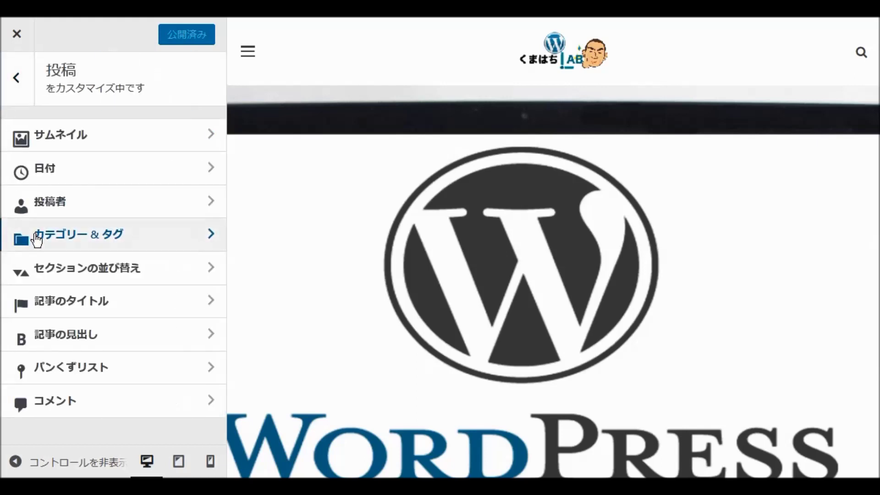
{"action": "left_click", "coordinate": [57, 269]}
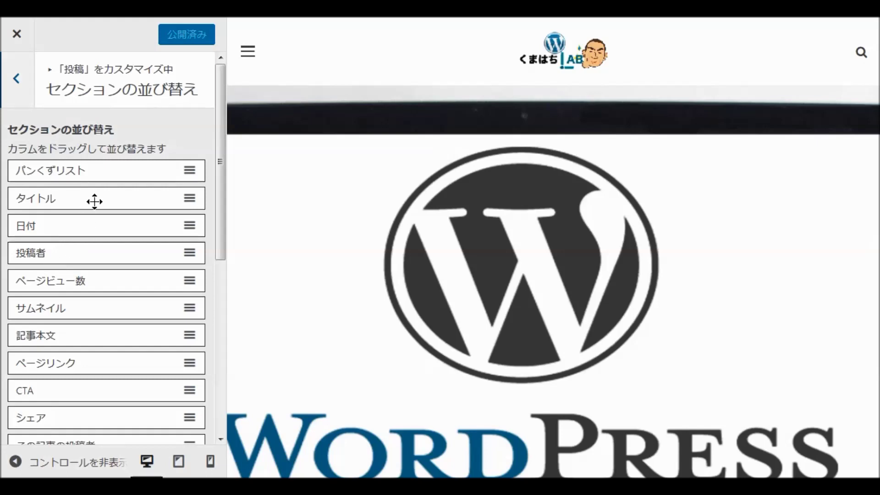
{"action": "scroll", "coordinate": [89, 209], "scroll_direction": "down", "scroll_amount": 2}
{"action": "scroll", "coordinate": [86, 216], "scroll_direction": "down", "scroll_amount": 5}
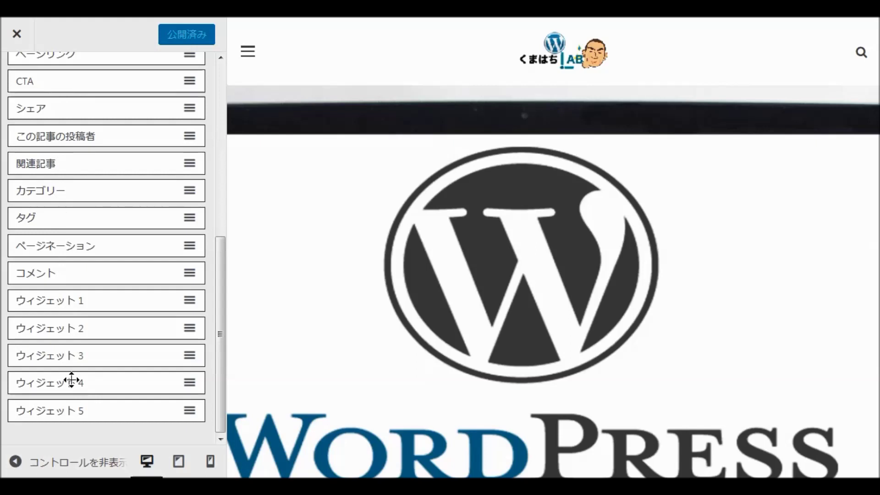
{"action": "scroll", "coordinate": [87, 209], "scroll_direction": "up", "scroll_amount": 6}
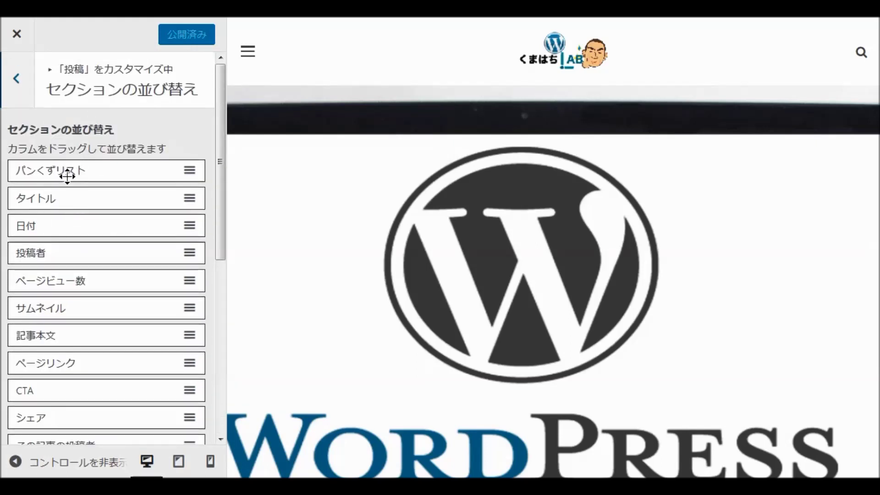
{"action": "left_click", "coordinate": [11, 80]}
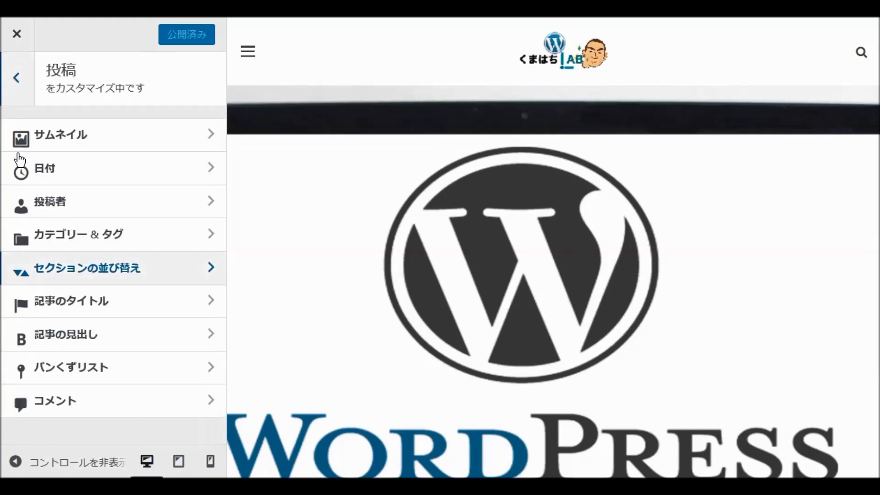
Examine the 記事のタイトル settings for posts, from font size through borders and background to speech bubble
{"action": "left_click", "coordinate": [58, 307]}
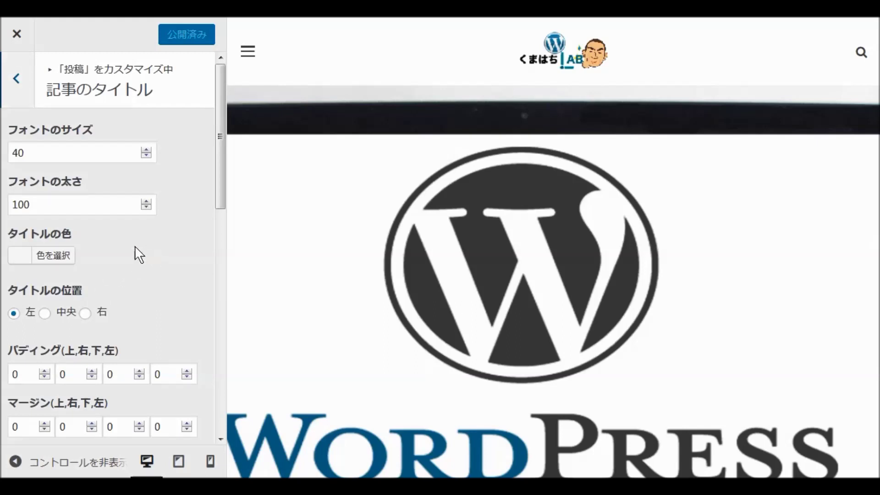
{"action": "scroll", "coordinate": [111, 248], "scroll_direction": "down", "scroll_amount": 8}
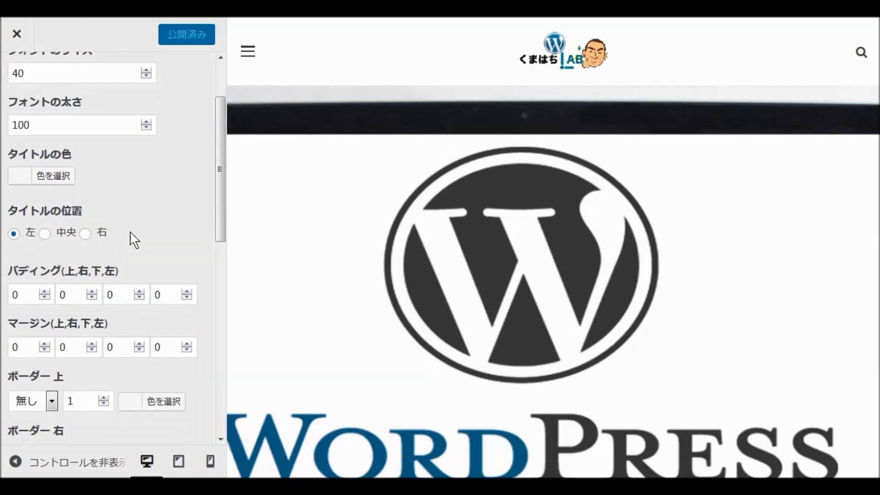
{"action": "scroll", "coordinate": [133, 237], "scroll_direction": "down", "scroll_amount": 4}
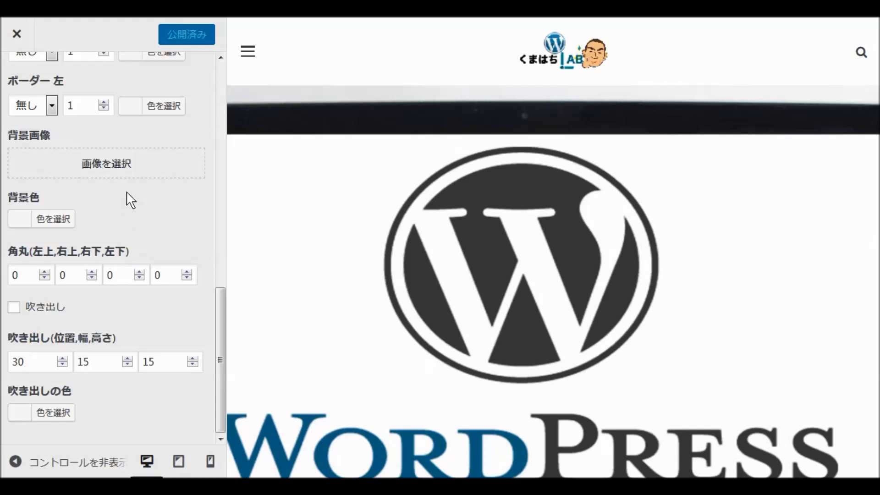
{"action": "scroll", "coordinate": [101, 175], "scroll_direction": "up", "scroll_amount": 12}
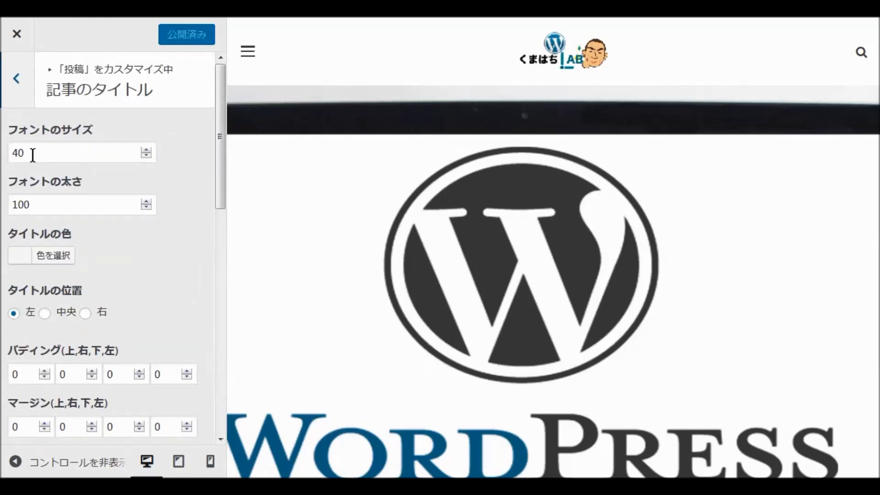
{"action": "left_click", "coordinate": [16, 79]}
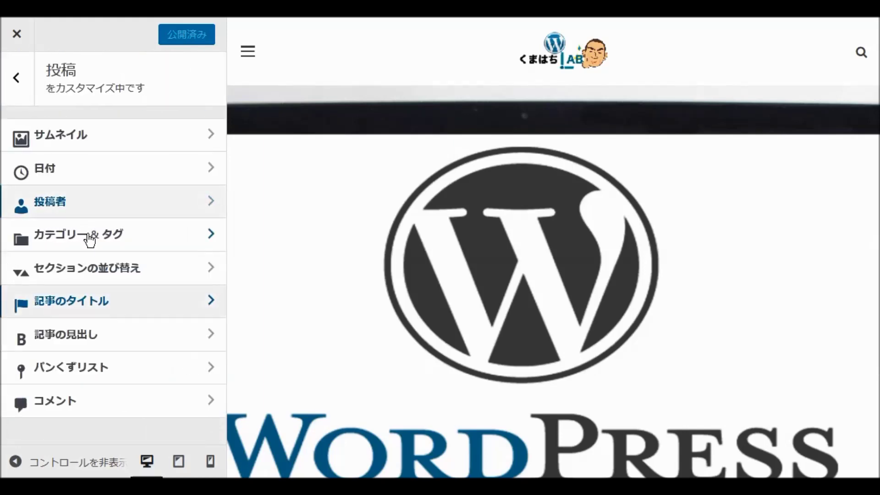
Examine the 記事の見出し settings for posts, covering the H2, H3 and further heading styles
{"action": "left_click", "coordinate": [71, 343]}
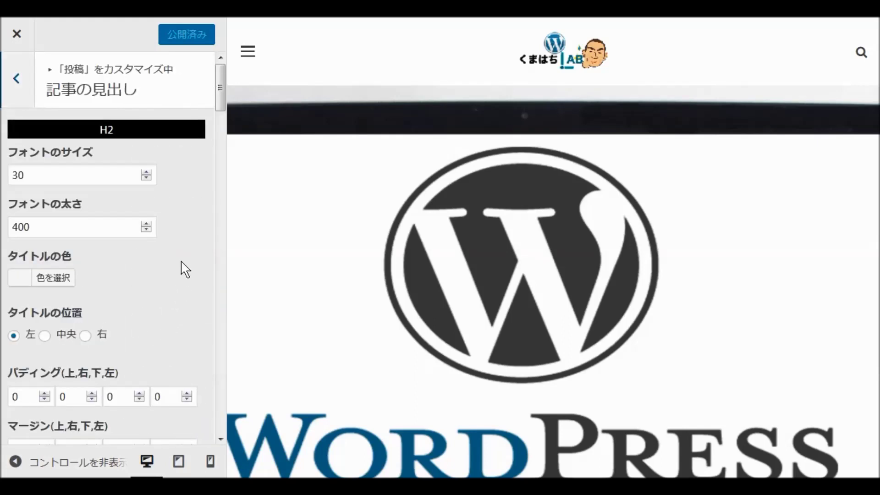
{"action": "scroll", "coordinate": [173, 236], "scroll_direction": "down", "scroll_amount": 10}
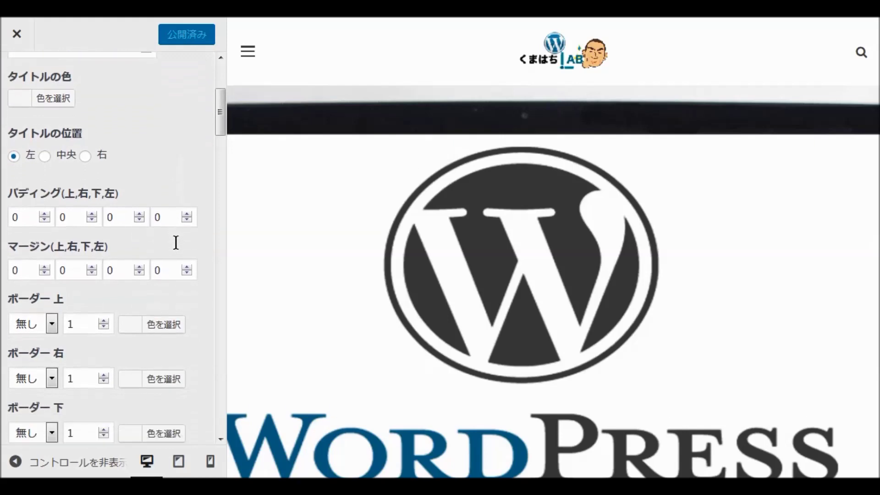
{"action": "scroll", "coordinate": [174, 254], "scroll_direction": "down", "scroll_amount": 10}
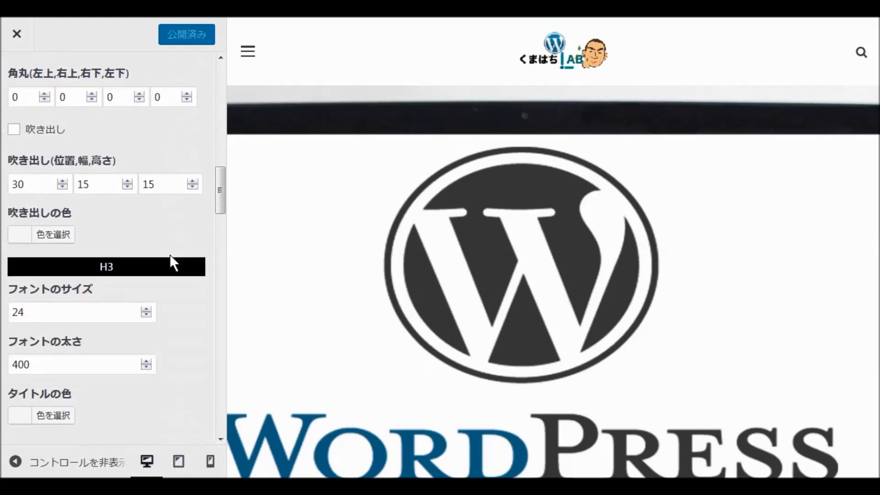
{"action": "scroll", "coordinate": [174, 264], "scroll_direction": "down", "scroll_amount": 10}
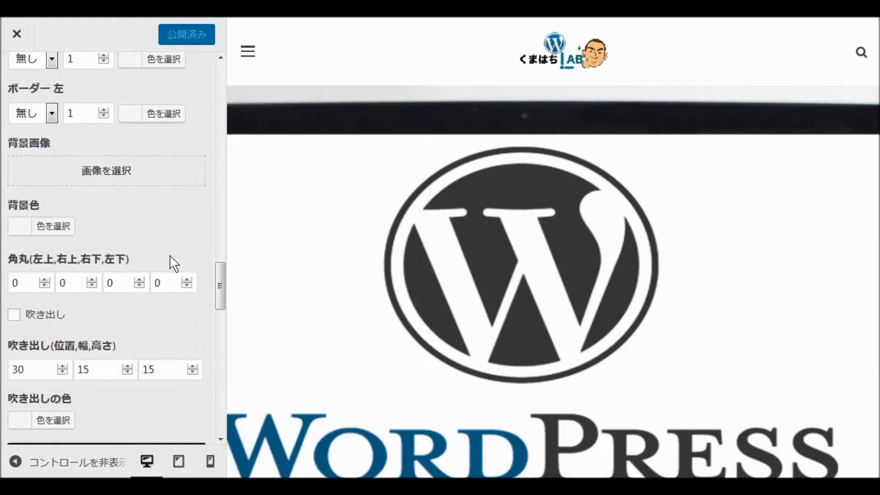
{"action": "scroll", "coordinate": [174, 267], "scroll_direction": "down", "scroll_amount": 10}
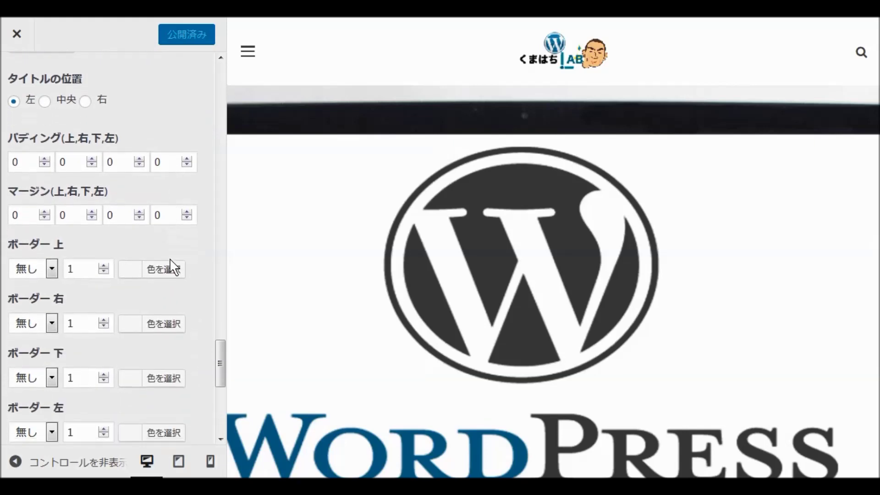
{"action": "scroll", "coordinate": [175, 267], "scroll_direction": "up", "scroll_amount": 10}
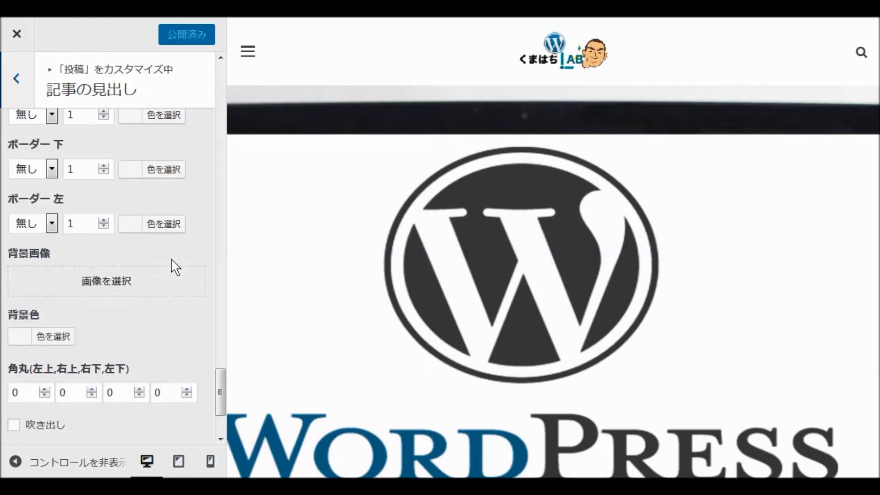
{"action": "scroll", "coordinate": [176, 267], "scroll_direction": "up", "scroll_amount": 15}
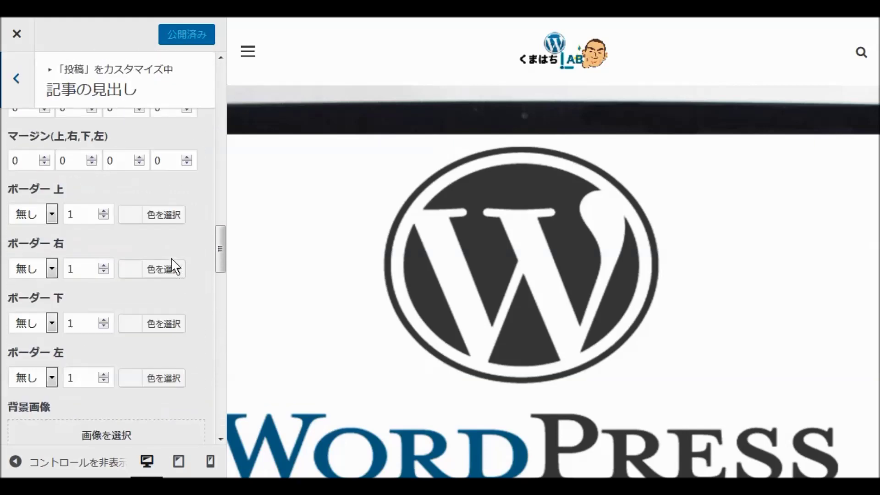
{"action": "scroll", "coordinate": [177, 266], "scroll_direction": "up", "scroll_amount": 10}
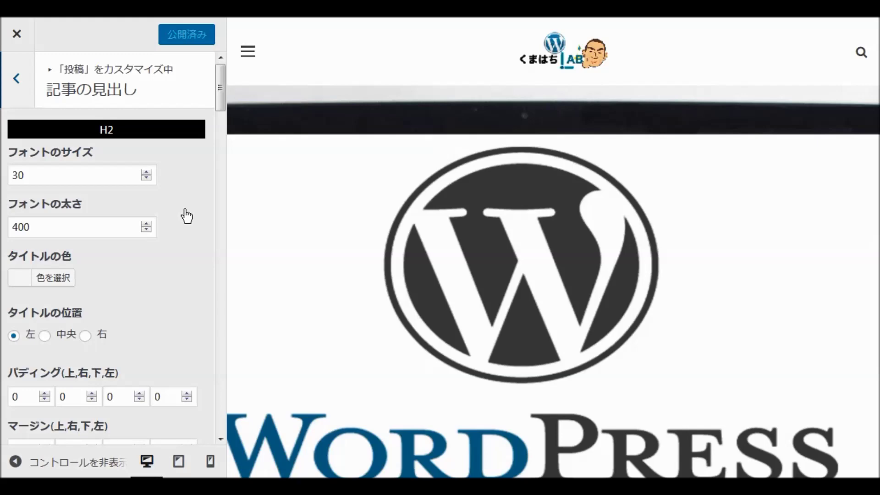
{"action": "left_click", "coordinate": [16, 79]}
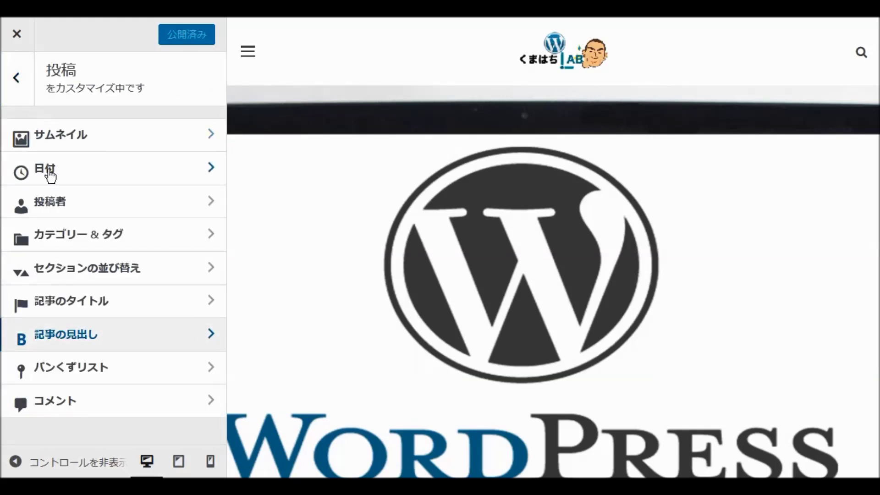
Examine the post パンくずリスト display position, separator and icon settings, and the コメント options
{"action": "left_click", "coordinate": [65, 378]}
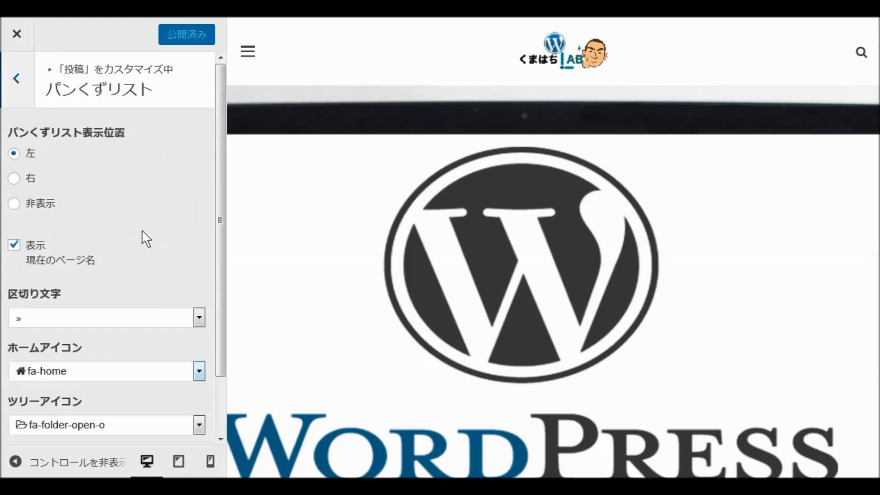
{"action": "scroll", "coordinate": [152, 235], "scroll_direction": "down", "scroll_amount": 2}
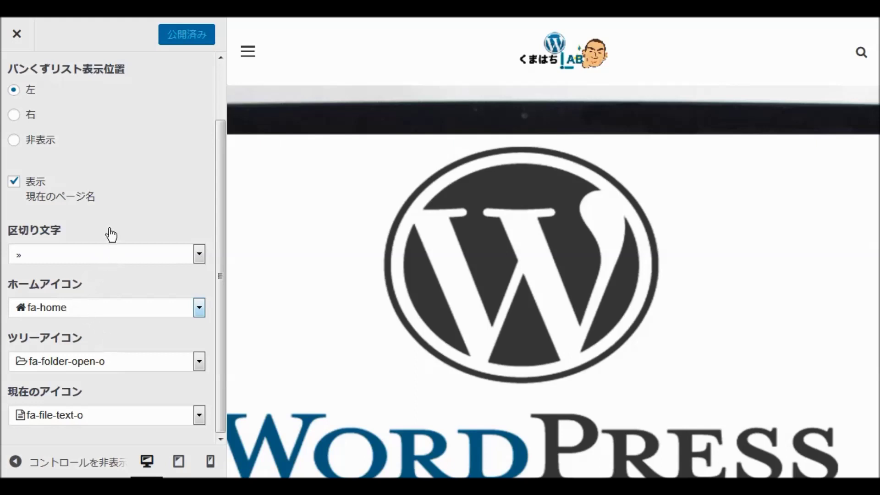
{"action": "scroll", "coordinate": [147, 154], "scroll_direction": "up", "scroll_amount": 2}
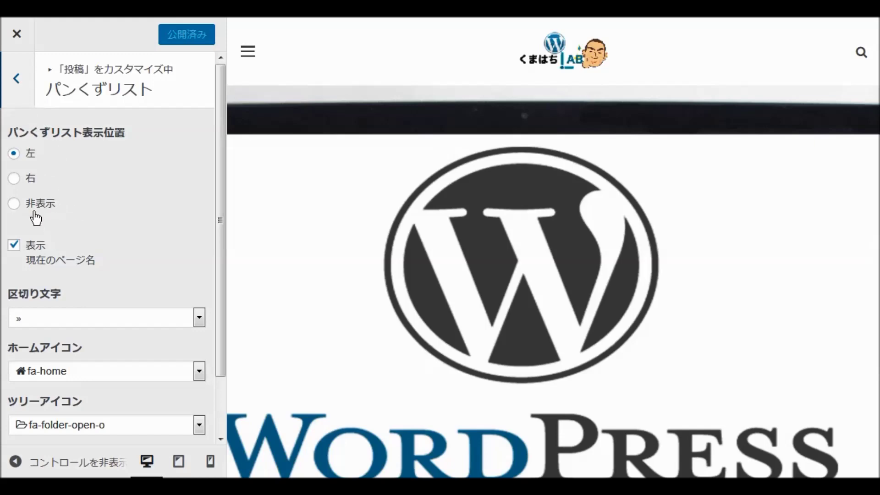
{"action": "left_click", "coordinate": [16, 81]}
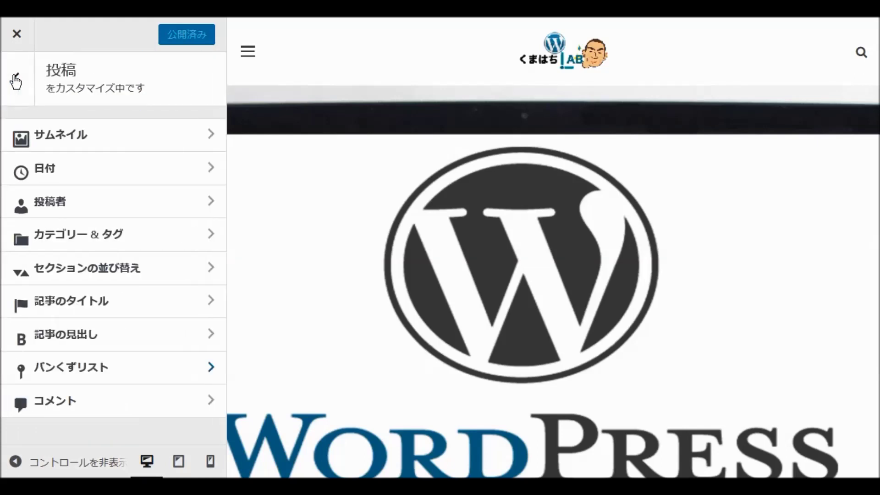
{"action": "left_click", "coordinate": [66, 409]}
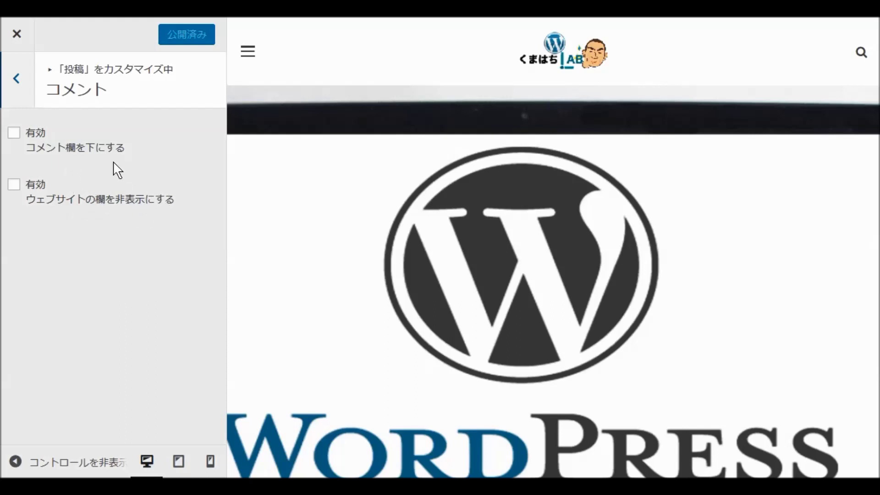
{"action": "left_click", "coordinate": [19, 78]}
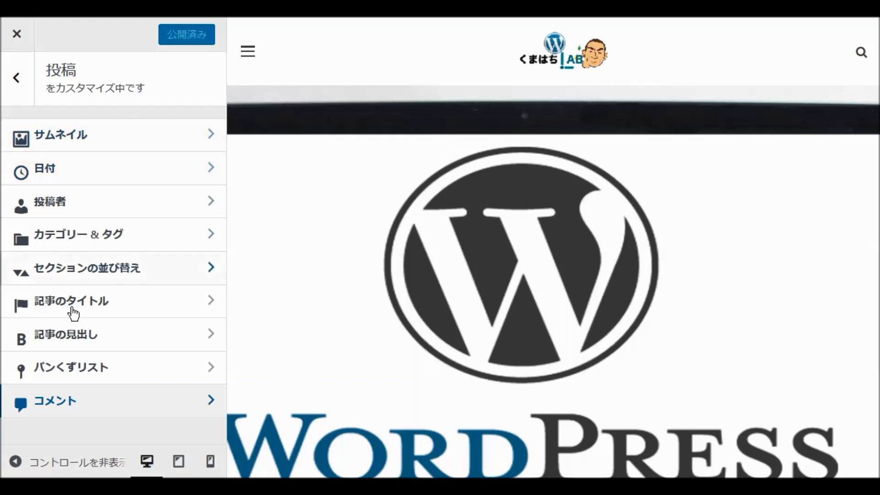
Turn off サムネイル display for 固定ページ and publish the change
{"action": "left_click", "coordinate": [15, 79]}
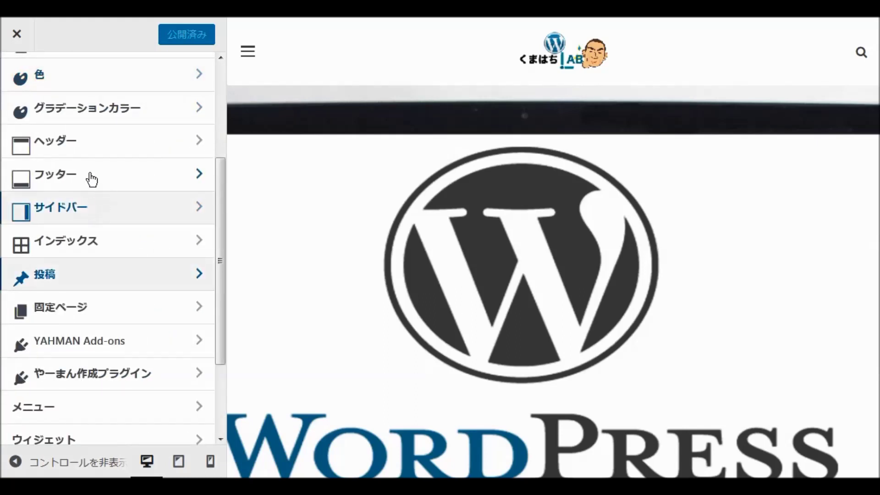
{"action": "scroll", "coordinate": [117, 188], "scroll_direction": "down", "scroll_amount": 2}
{"action": "scroll", "coordinate": [120, 195], "scroll_direction": "down", "scroll_amount": 1}
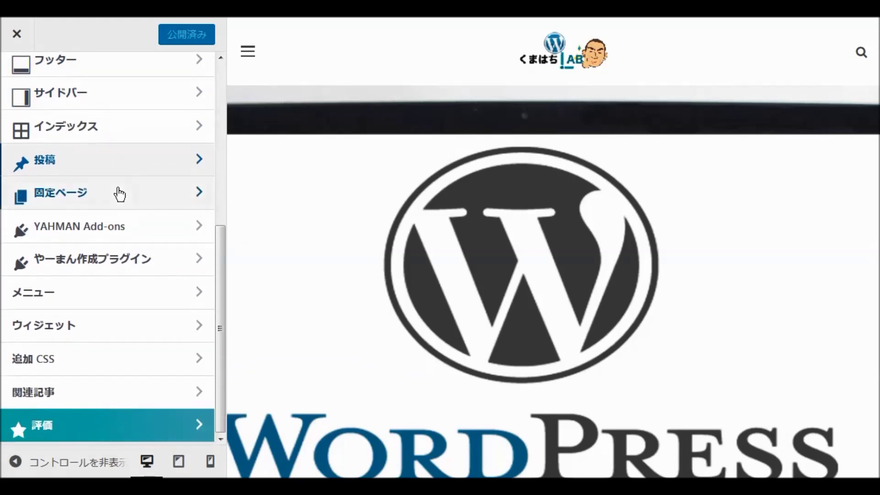
{"action": "left_click", "coordinate": [61, 198]}
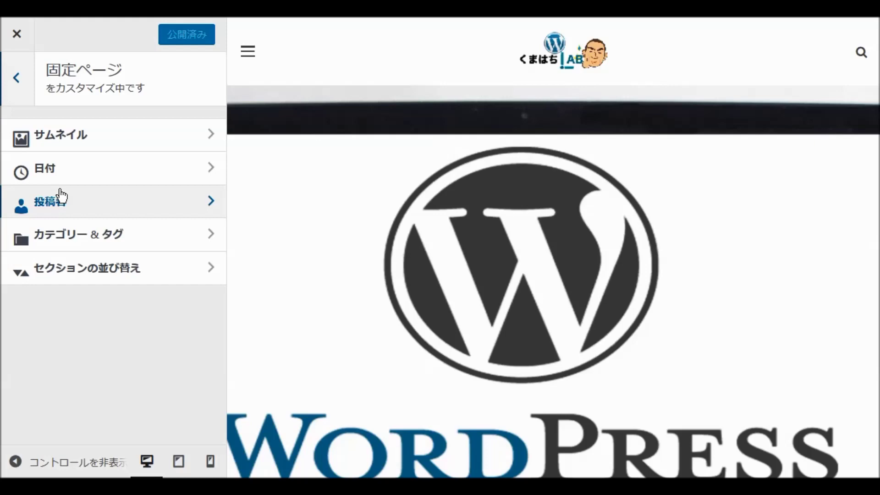
{"action": "left_click", "coordinate": [62, 135]}
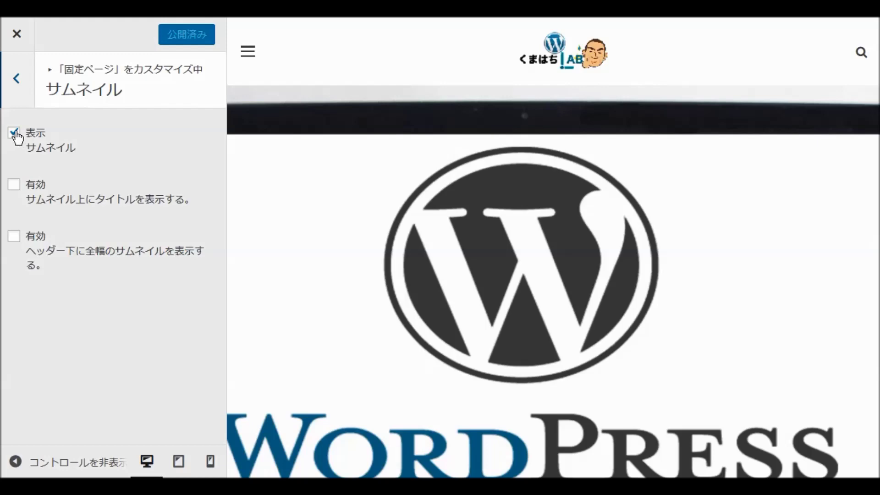
{"action": "left_click", "coordinate": [17, 137]}
{"action": "left_click", "coordinate": [171, 36]}
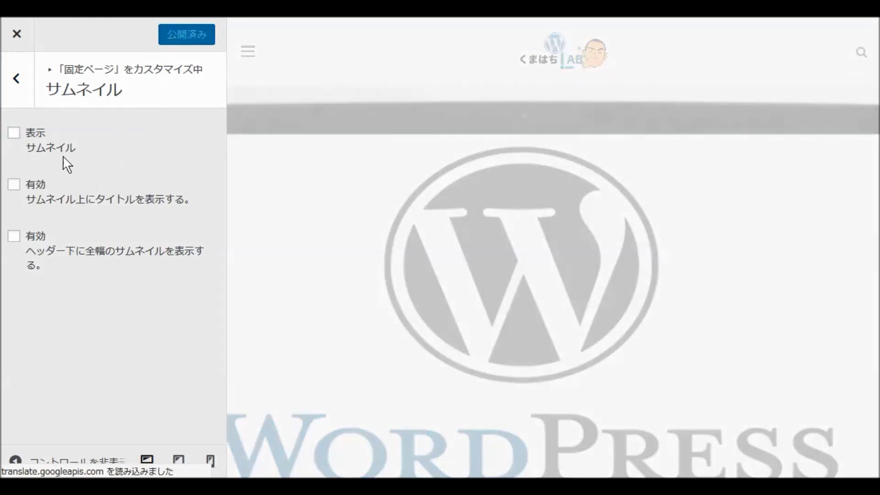
For 固定ページ, set the 日付 display position to 左 and the display method to 更新日がある場合は投稿日を非表示, and publish the change
{"action": "left_click", "coordinate": [16, 78]}
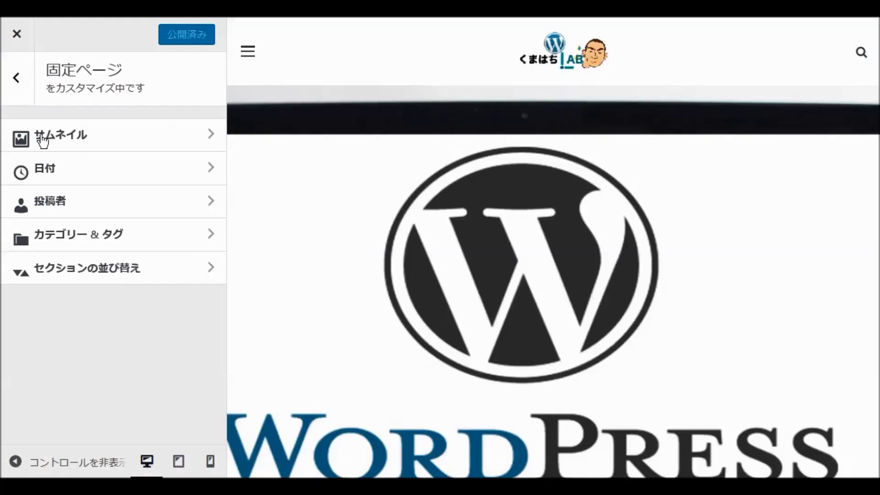
{"action": "left_click", "coordinate": [52, 170]}
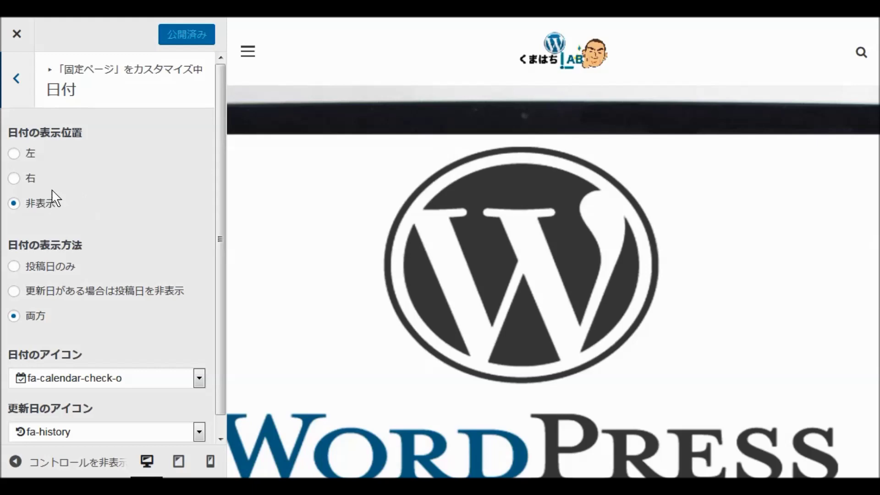
{"action": "left_click", "coordinate": [13, 153]}
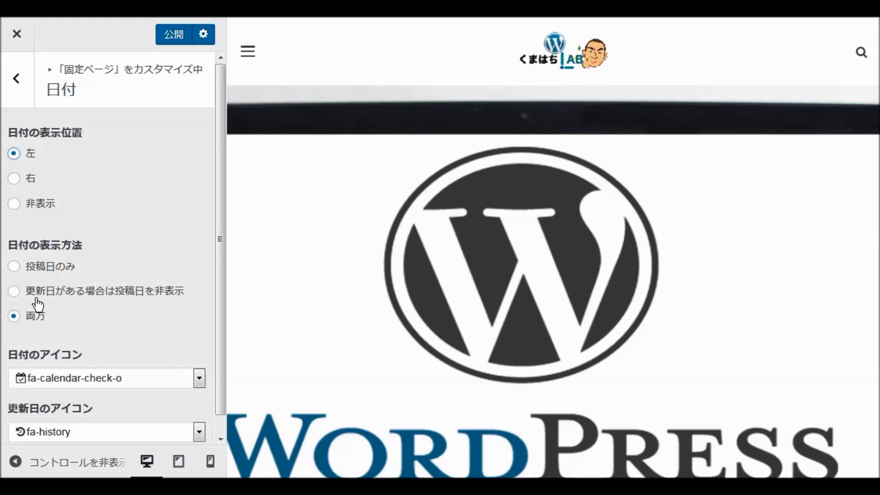
{"action": "left_click", "coordinate": [15, 291]}
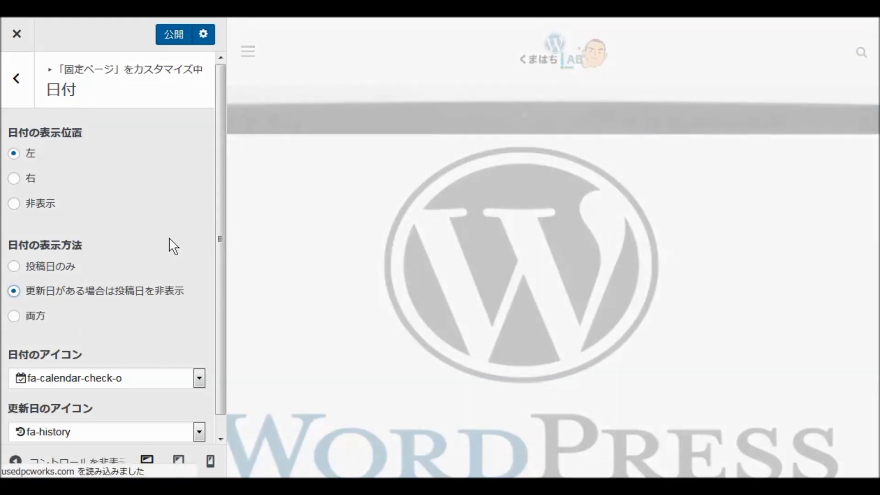
{"action": "scroll", "coordinate": [172, 250], "scroll_direction": "down", "scroll_amount": 1}
{"action": "scroll", "coordinate": [180, 256], "scroll_direction": "up", "scroll_amount": 1}
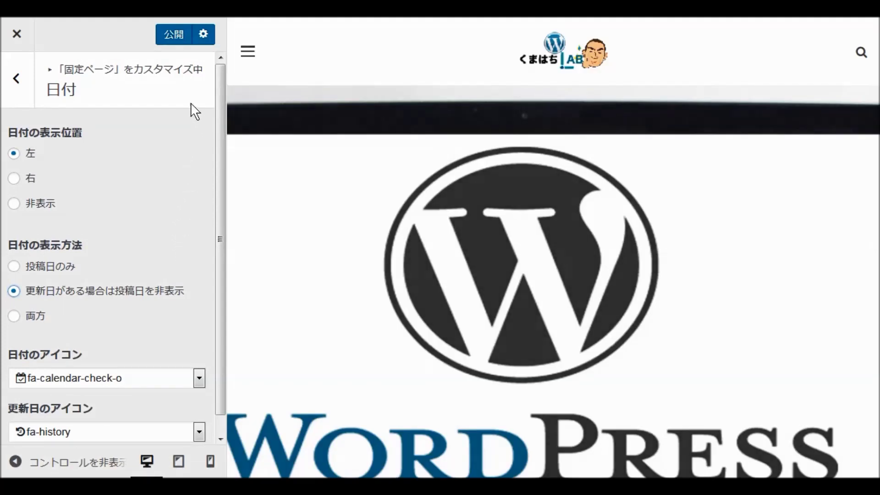
{"action": "left_click", "coordinate": [173, 36]}
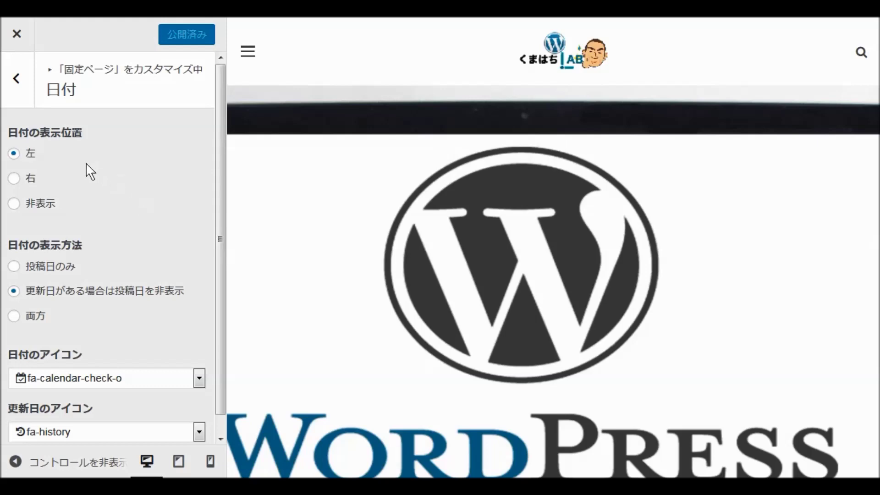
Examine the remaining 固定ページ settings: 投稿者, カテゴリー & タグ icons and セクションの並び替え
{"action": "left_click", "coordinate": [15, 83]}
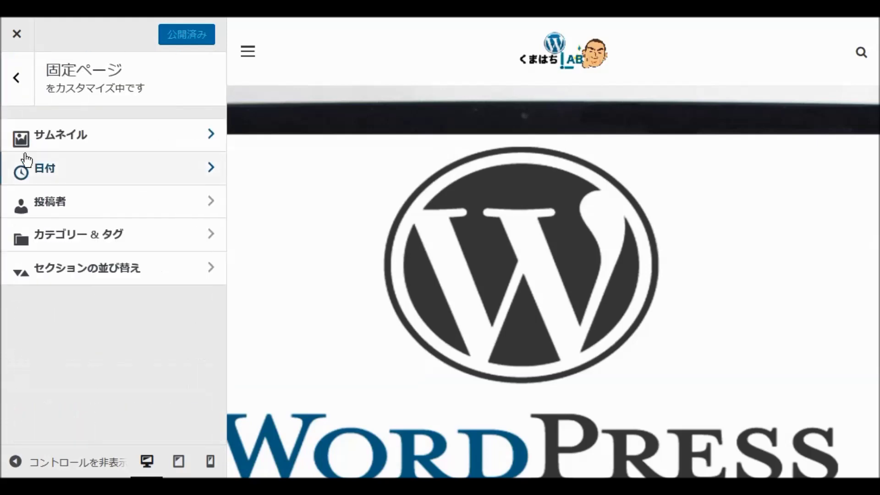
{"action": "left_click", "coordinate": [59, 206]}
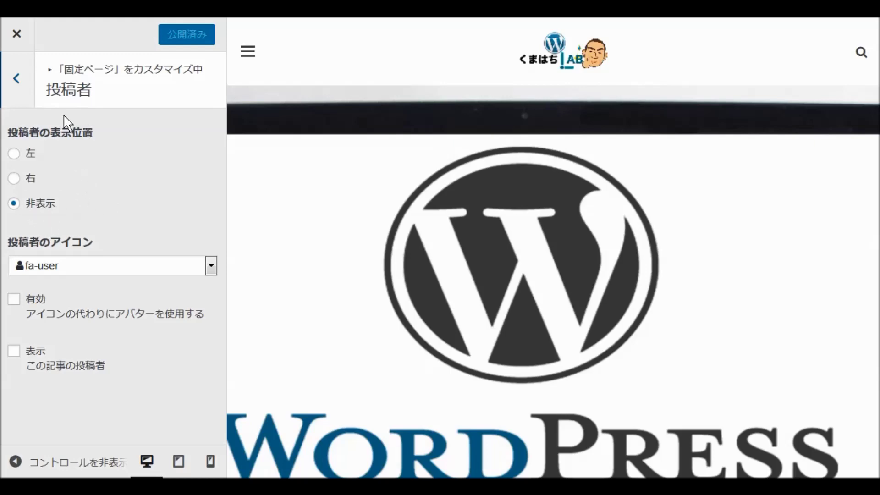
{"action": "left_click", "coordinate": [20, 81]}
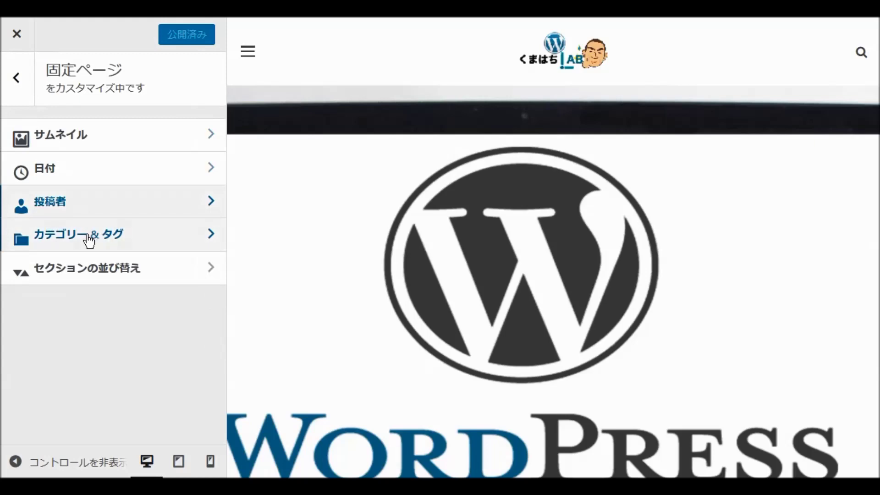
{"action": "left_click", "coordinate": [87, 235]}
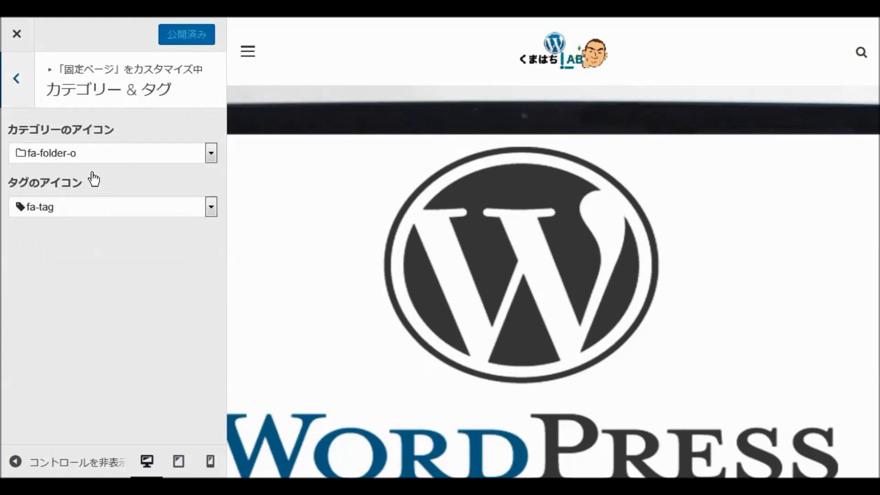
{"action": "left_click", "coordinate": [17, 77]}
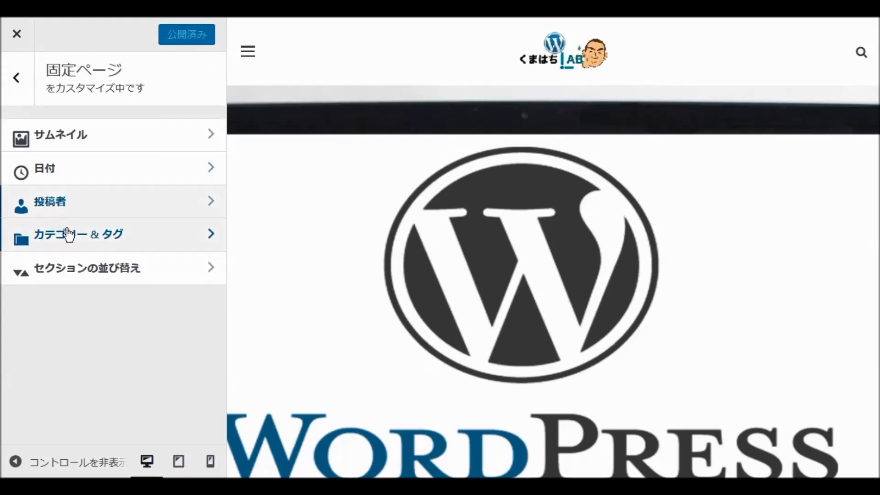
{"action": "left_click", "coordinate": [55, 271]}
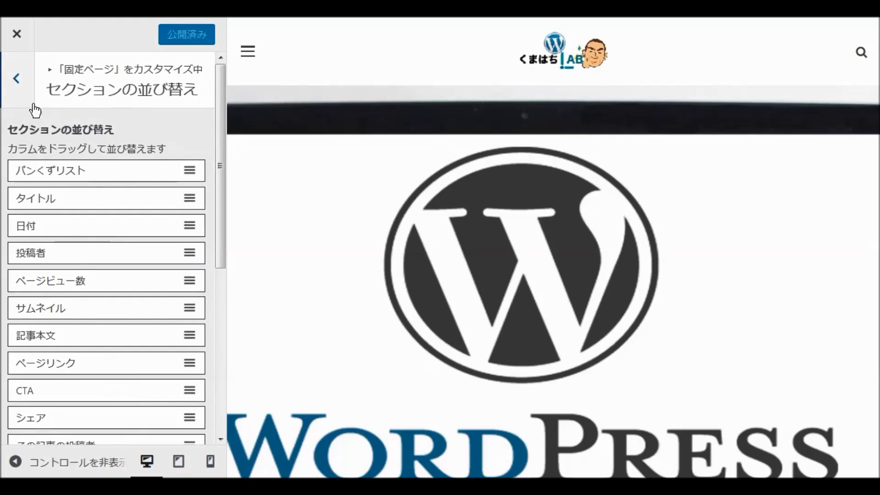
{"action": "left_click", "coordinate": [16, 80]}
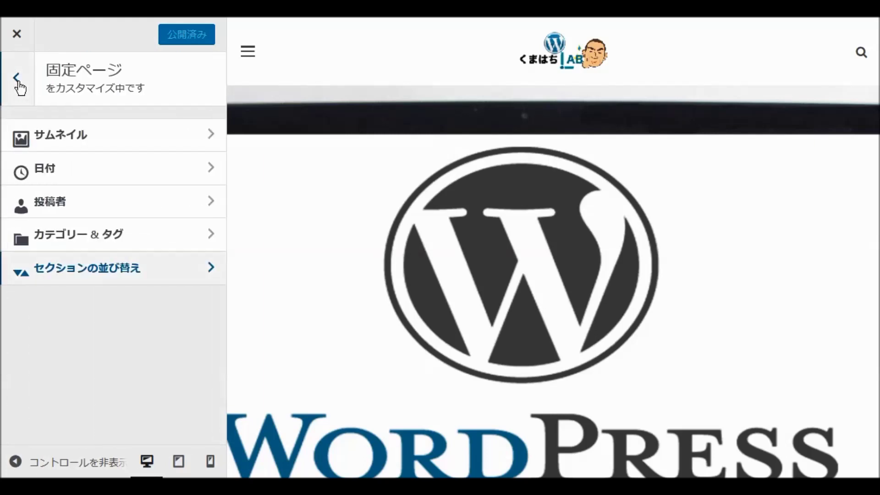
{"action": "left_click", "coordinate": [18, 83]}
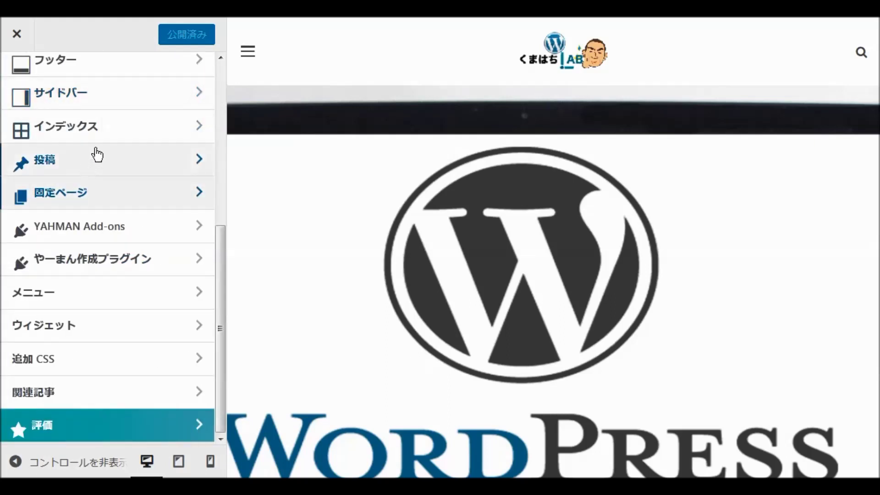
Examine the YAHMAN Add-ons settings, covering the 目次 colours, spacing, borders and background, and the ページビュー options
{"action": "left_click", "coordinate": [77, 236]}
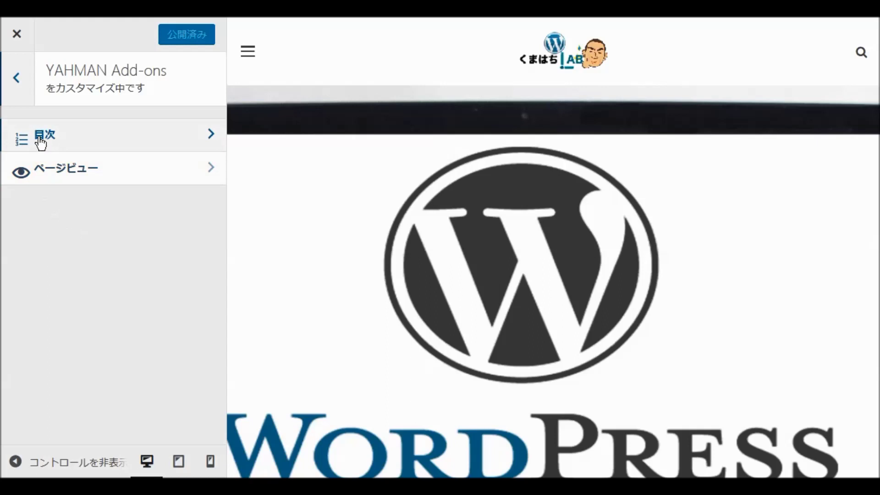
{"action": "left_click", "coordinate": [39, 142]}
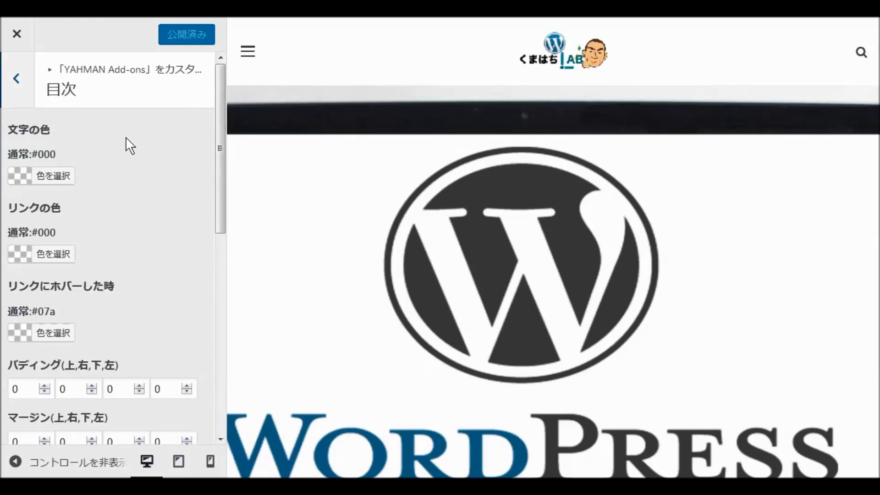
{"action": "scroll", "coordinate": [137, 153], "scroll_direction": "down", "scroll_amount": 6}
{"action": "scroll", "coordinate": [143, 158], "scroll_direction": "down", "scroll_amount": 3}
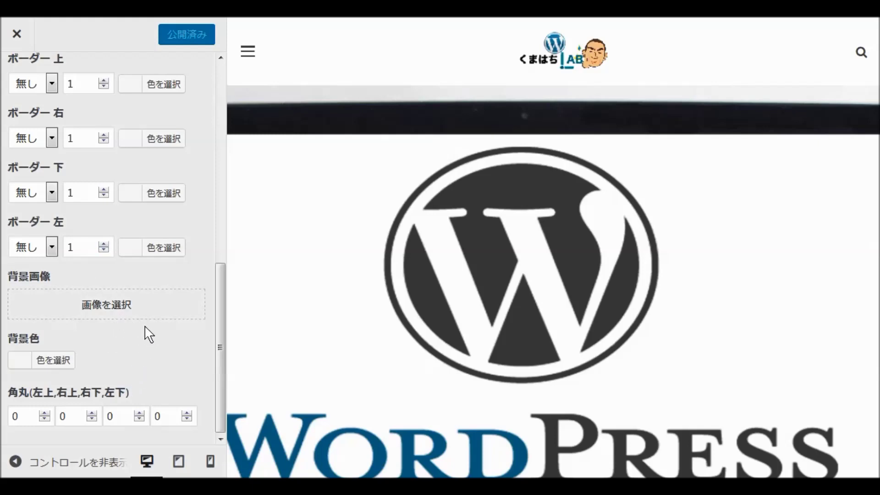
{"action": "scroll", "coordinate": [156, 289], "scroll_direction": "up", "scroll_amount": 9}
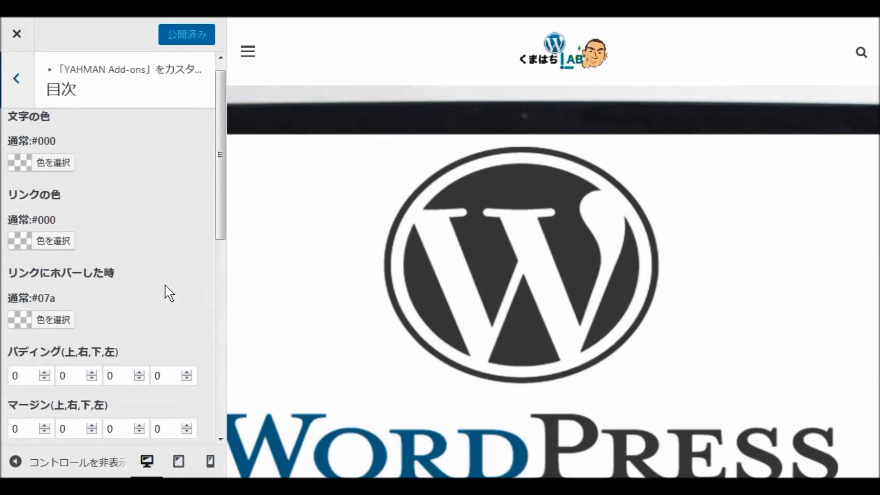
{"action": "left_click", "coordinate": [16, 79]}
{"action": "left_click", "coordinate": [82, 175]}
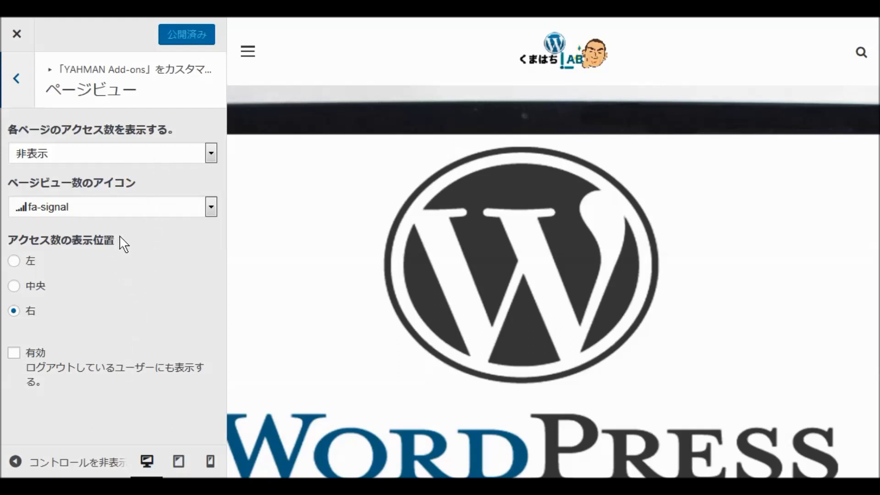
{"action": "left_click", "coordinate": [14, 82]}
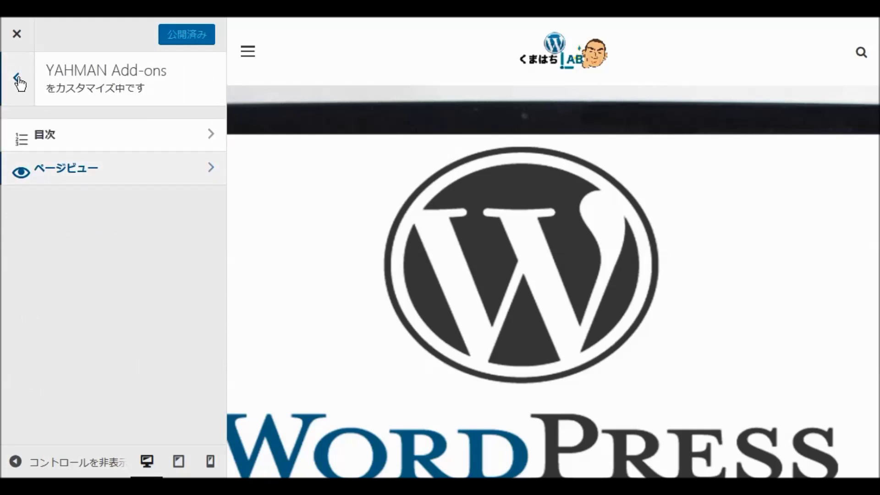
{"action": "left_click", "coordinate": [17, 78]}
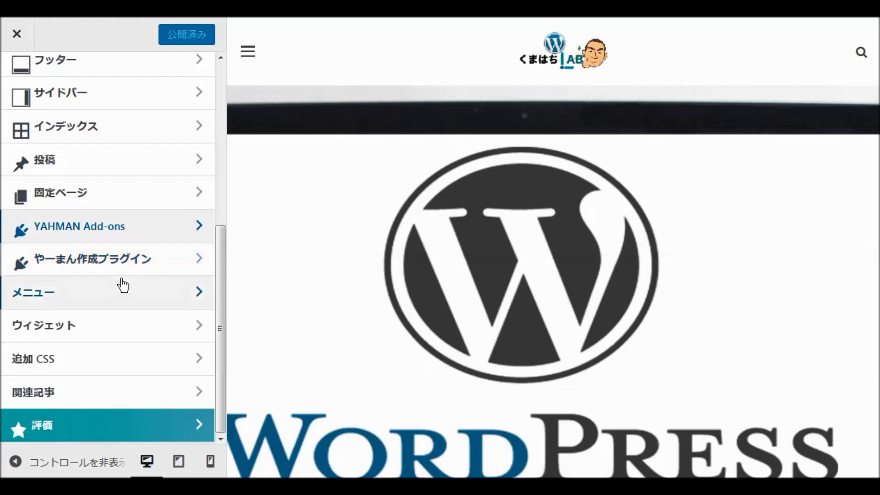
Check the install status of YAHMAN Add-ons, Pages with category and tag, and Word Balloon under やーまん作成プラグイン
{"action": "left_click", "coordinate": [79, 260]}
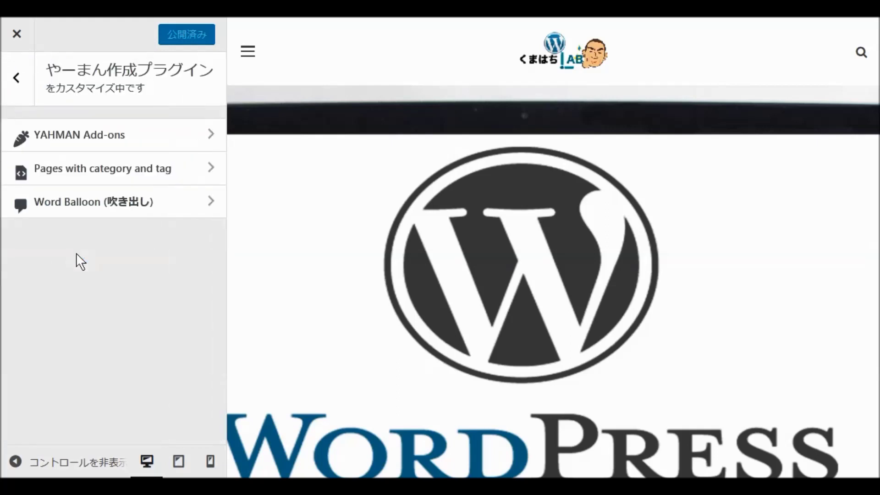
{"action": "left_click", "coordinate": [81, 137]}
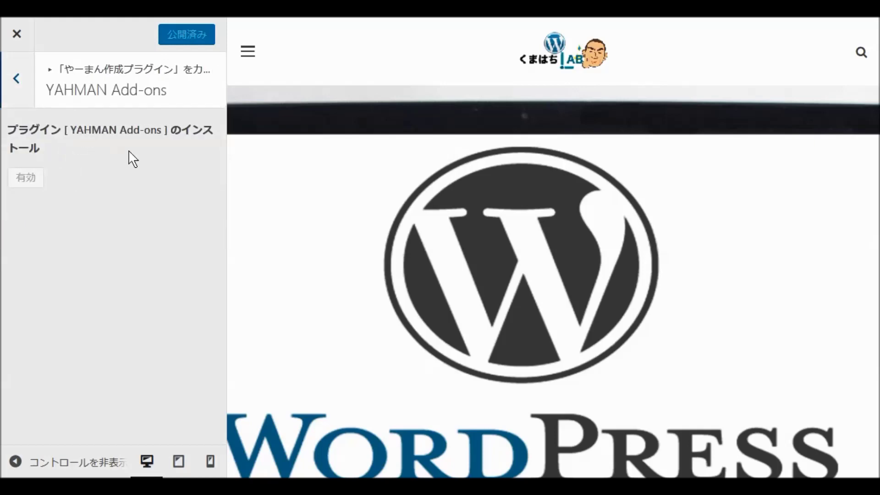
{"action": "left_click", "coordinate": [16, 77]}
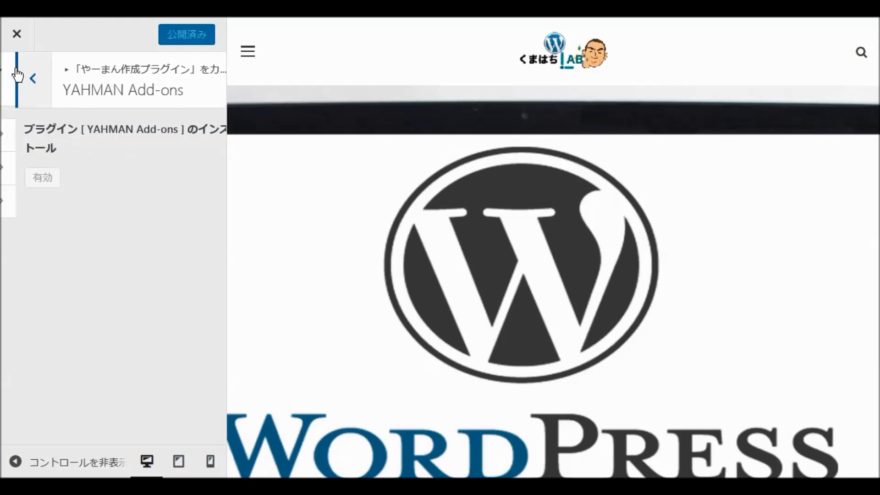
{"action": "left_click", "coordinate": [64, 177]}
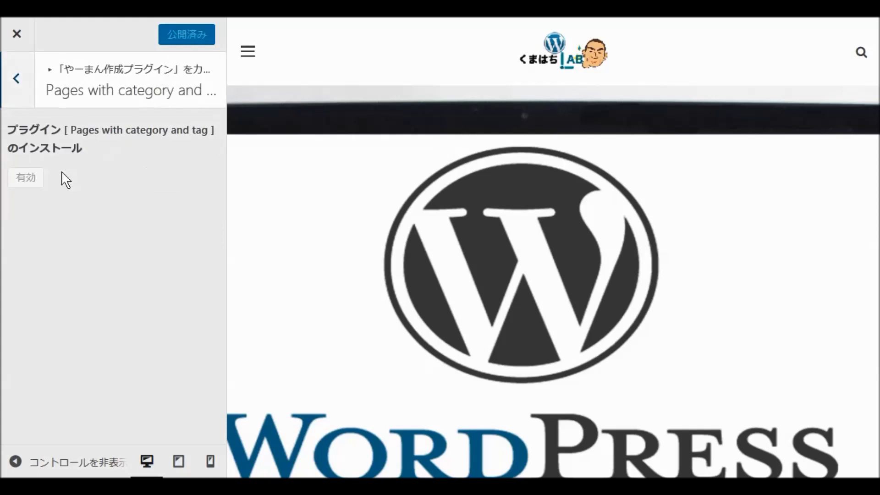
{"action": "left_click", "coordinate": [16, 78]}
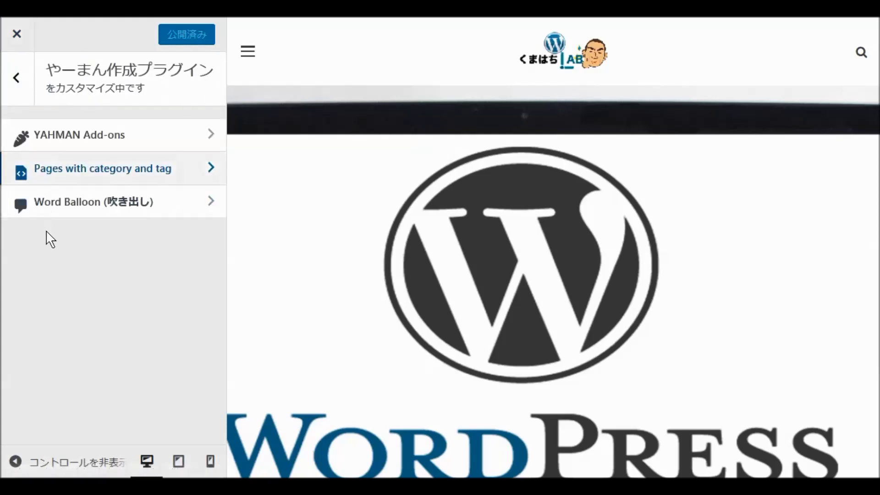
{"action": "left_click", "coordinate": [51, 212]}
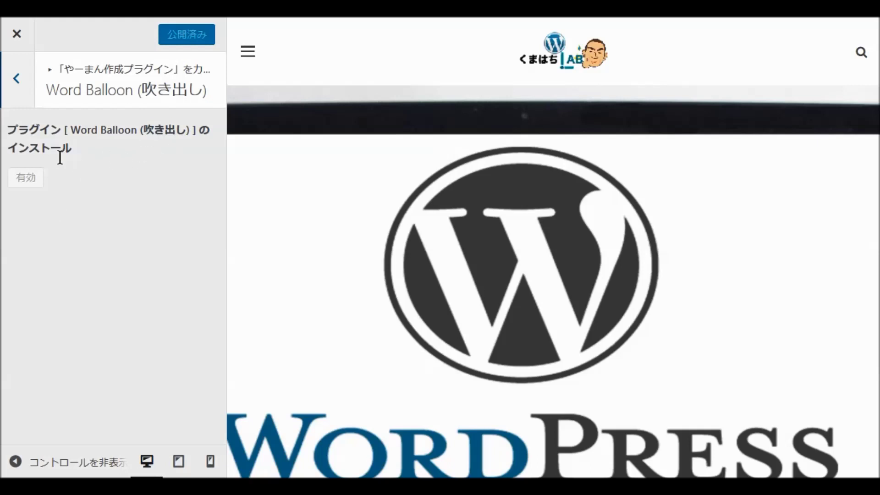
{"action": "left_click", "coordinate": [16, 79]}
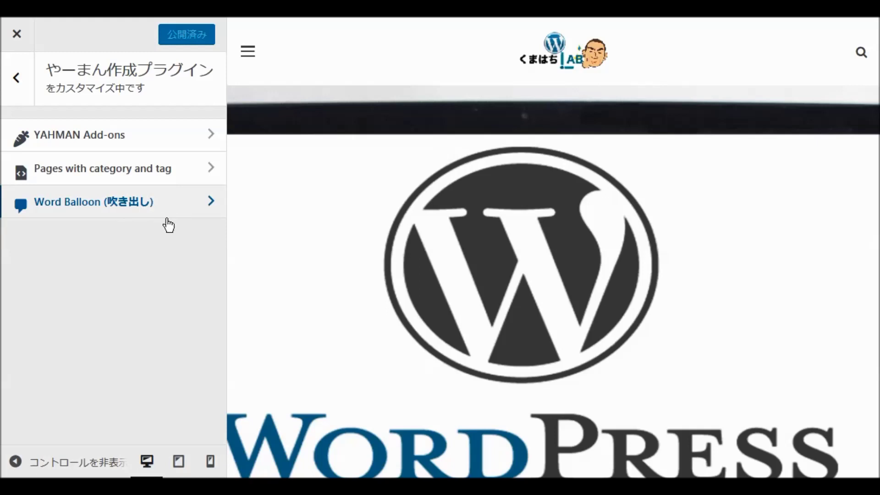
{"action": "left_click", "coordinate": [16, 78]}
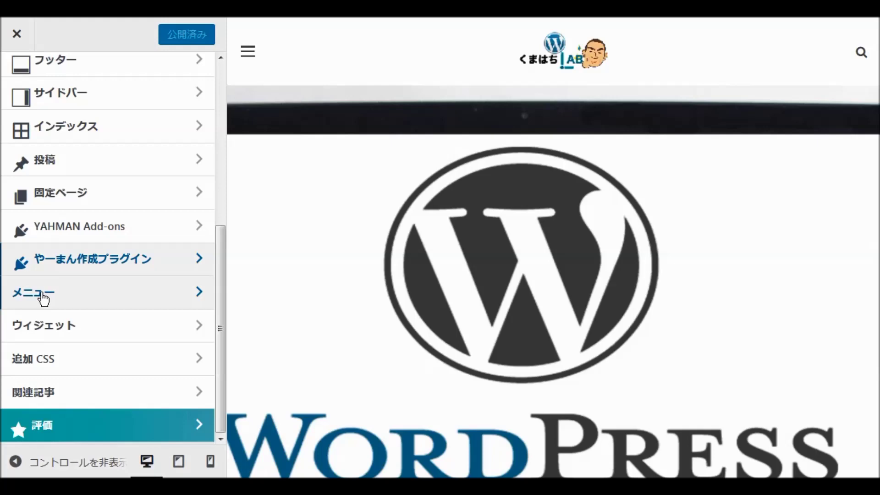
Examine the existing menus and menu locations under メニュー and the list of widget areas under ウィジェット
{"action": "left_click", "coordinate": [43, 296]}
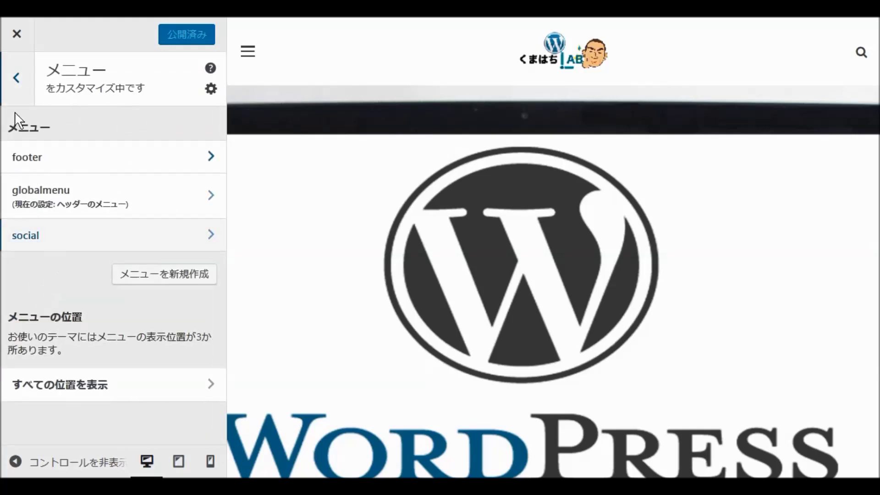
{"action": "left_click", "coordinate": [17, 80]}
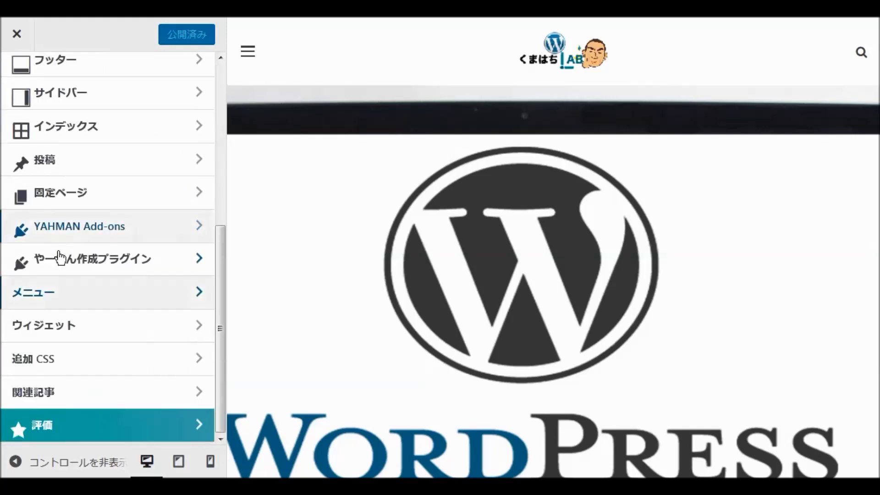
{"action": "left_click", "coordinate": [55, 333]}
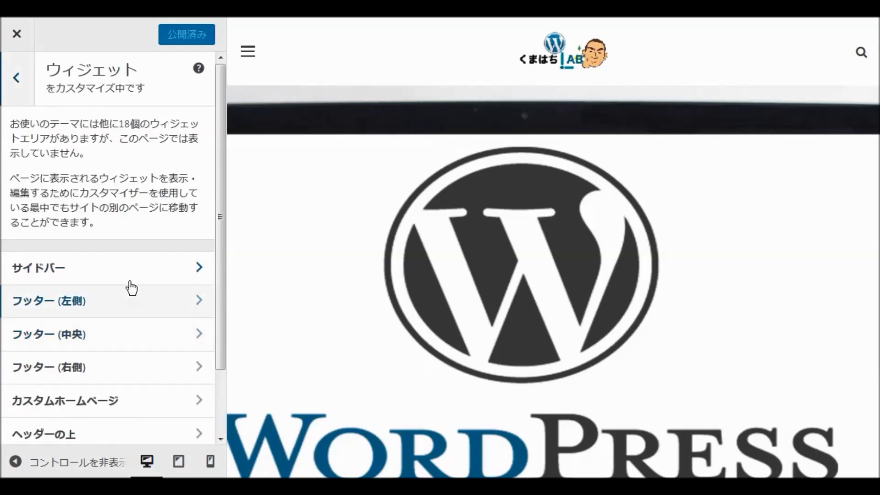
{"action": "scroll", "coordinate": [128, 287], "scroll_direction": "down", "scroll_amount": 2}
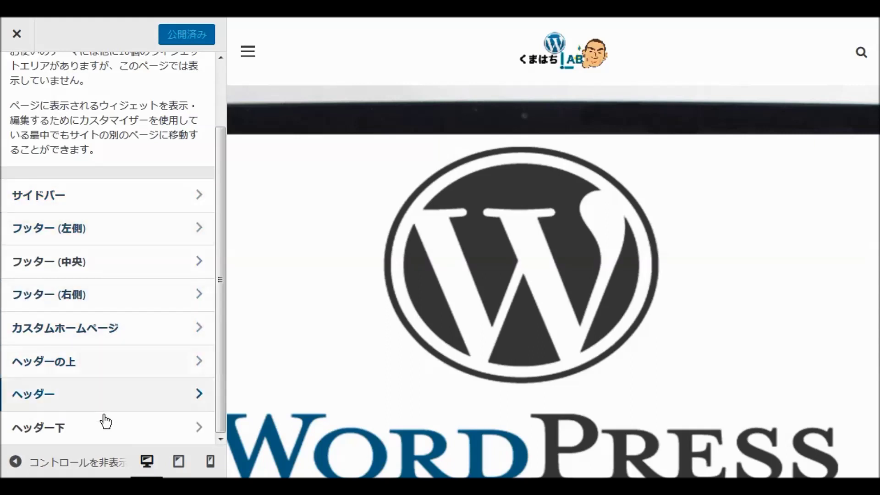
{"action": "scroll", "coordinate": [87, 148], "scroll_direction": "up", "scroll_amount": 2}
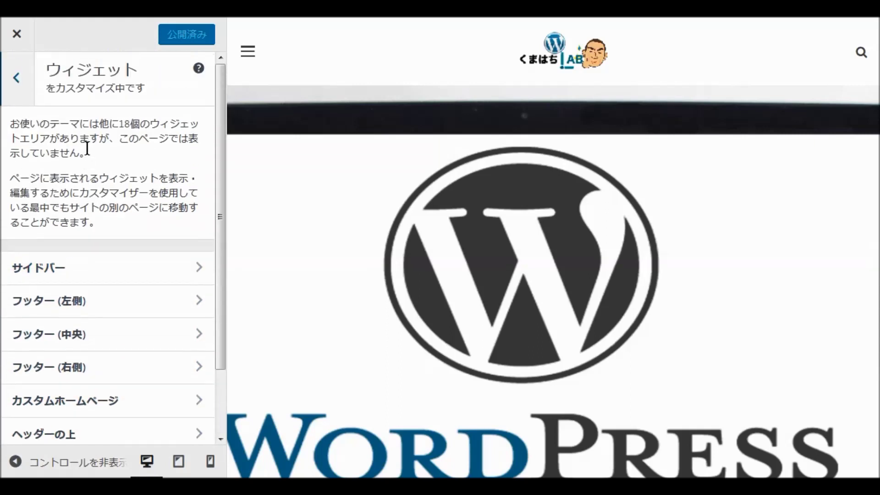
{"action": "left_click", "coordinate": [17, 78]}
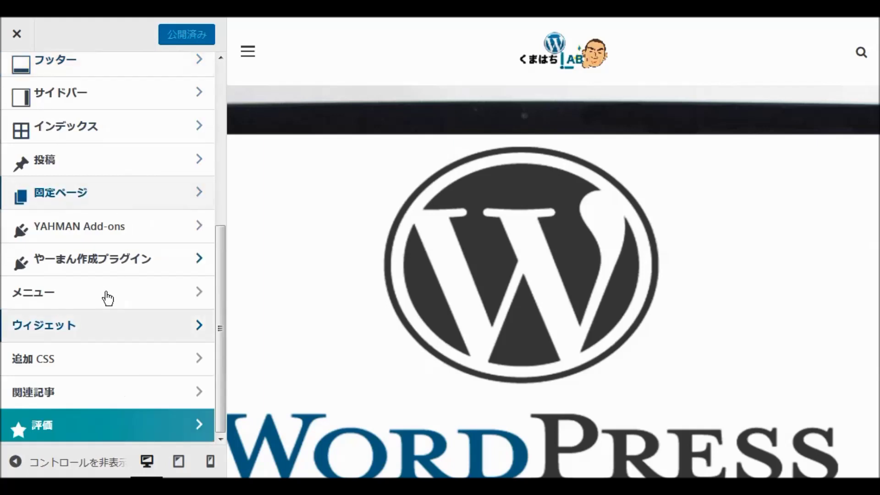
Examine the remaining theme customization sections: 追加 CSS, 関連記事 and 評価
{"action": "left_click", "coordinate": [45, 362]}
{"action": "left_click", "coordinate": [192, 421]}
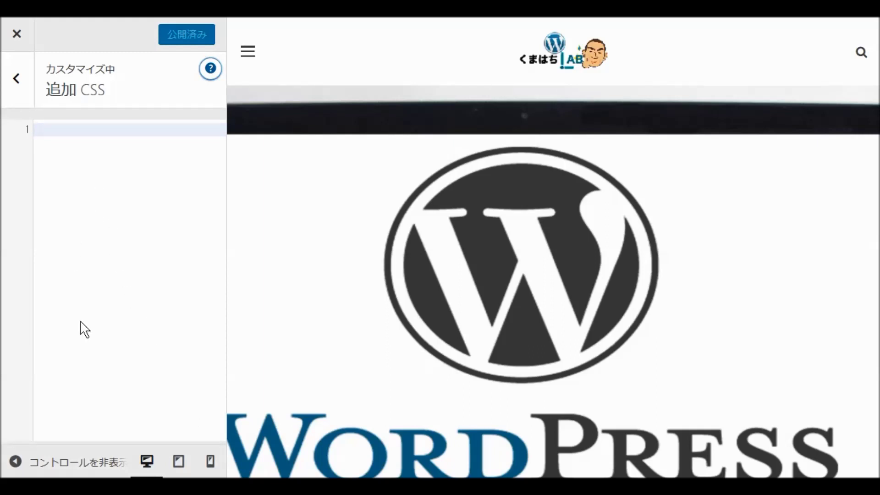
{"action": "left_click", "coordinate": [16, 79]}
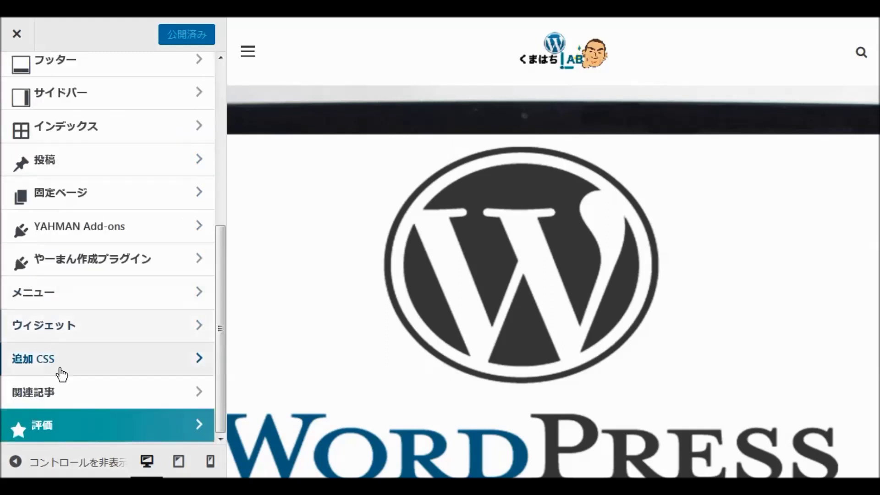
{"action": "left_click", "coordinate": [55, 397]}
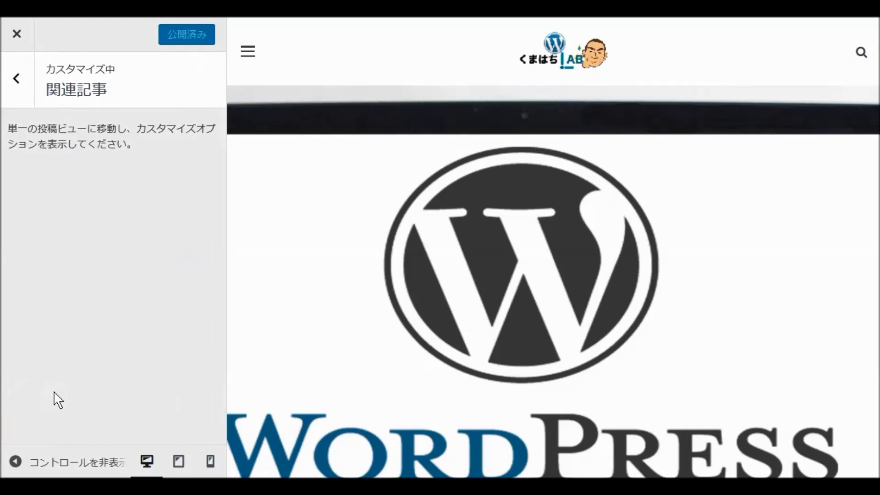
{"action": "left_click", "coordinate": [18, 80]}
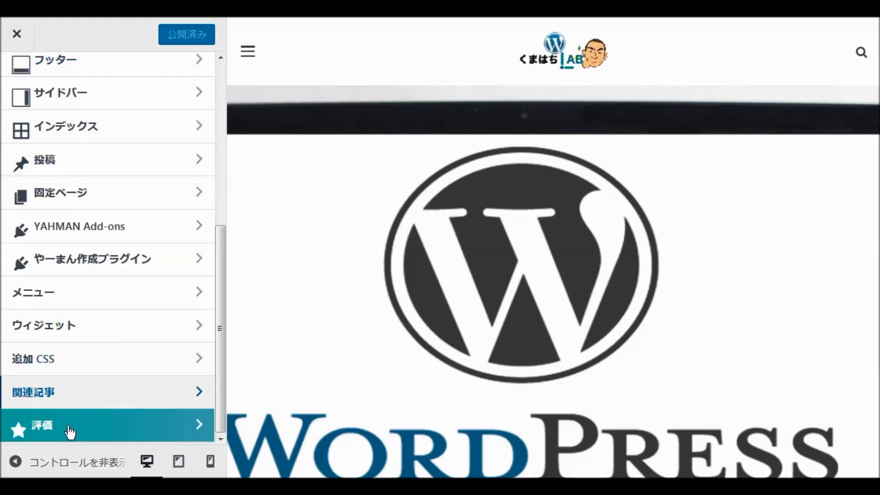
{"action": "left_click", "coordinate": [69, 429]}
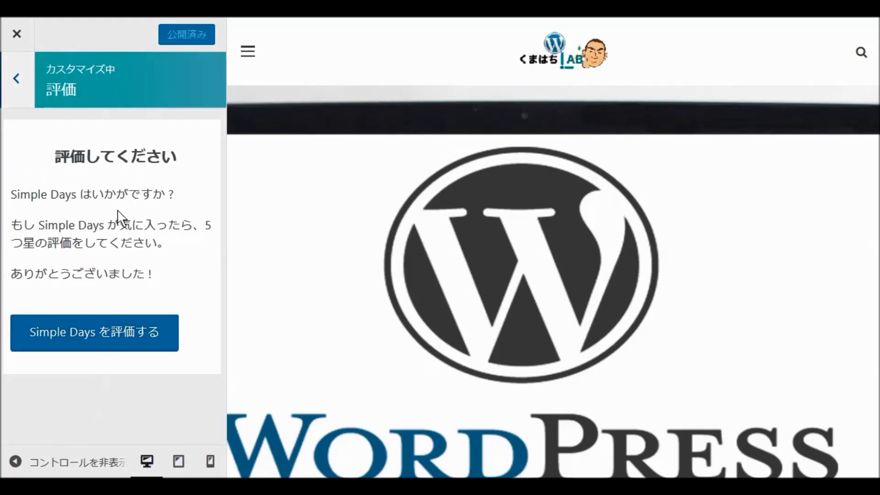
{"action": "left_click", "coordinate": [17, 81]}
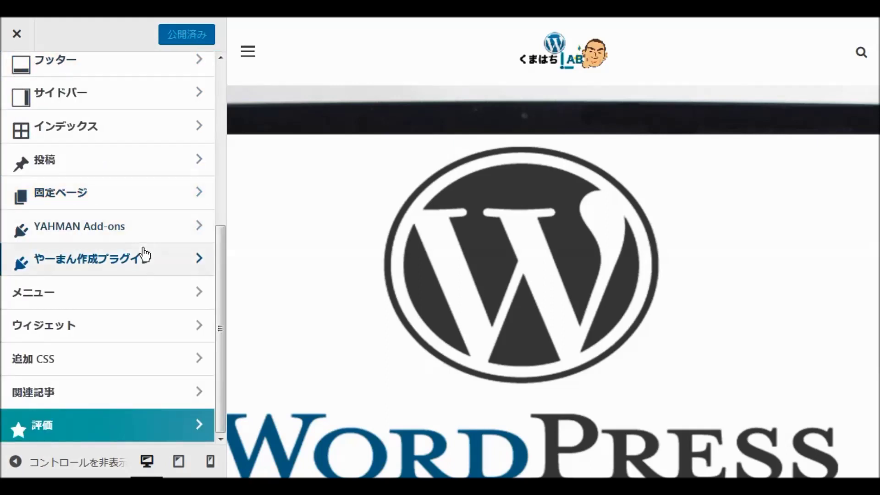
{"action": "scroll", "coordinate": [145, 255], "scroll_direction": "up", "scroll_amount": 5}
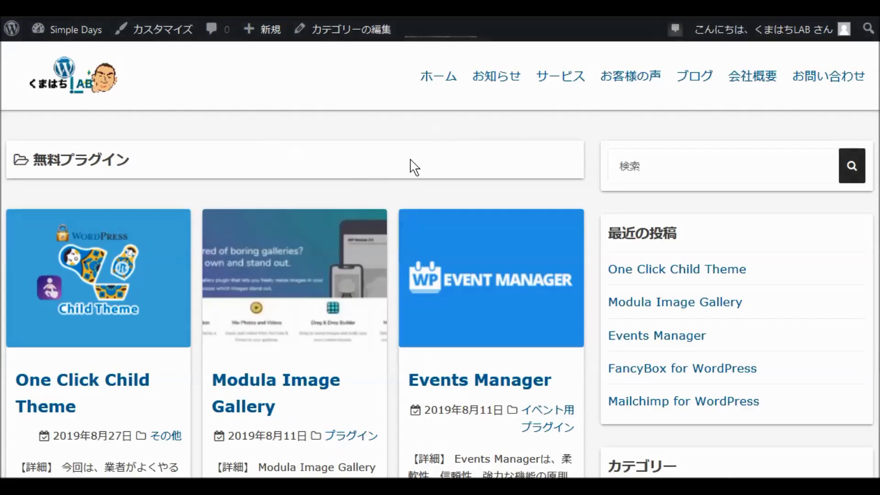
Review the live site's home page from the header menu and main image through the sidebar widgets to the footer
{"action": "left_click", "coordinate": [418, 84]}
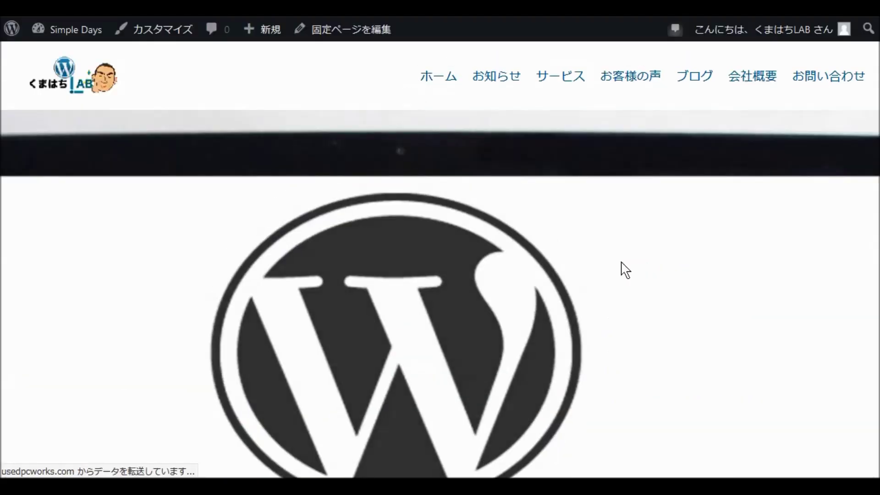
{"action": "scroll", "coordinate": [658, 268], "scroll_direction": "down", "scroll_amount": 10}
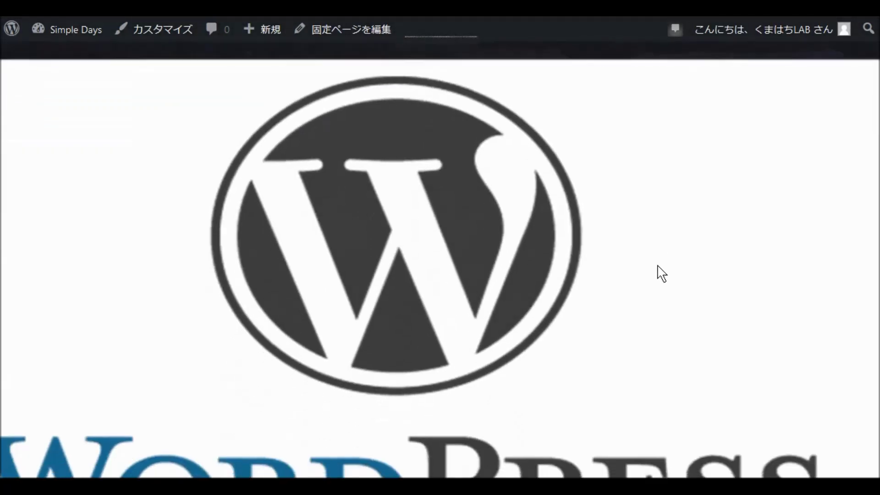
{"action": "scroll", "coordinate": [658, 264], "scroll_direction": "down", "scroll_amount": 5}
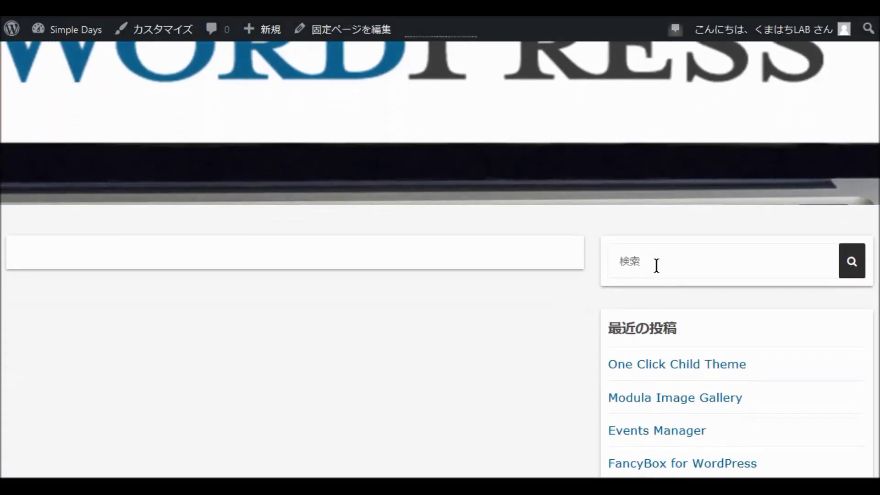
{"action": "scroll", "coordinate": [222, 317], "scroll_direction": "down", "scroll_amount": 17}
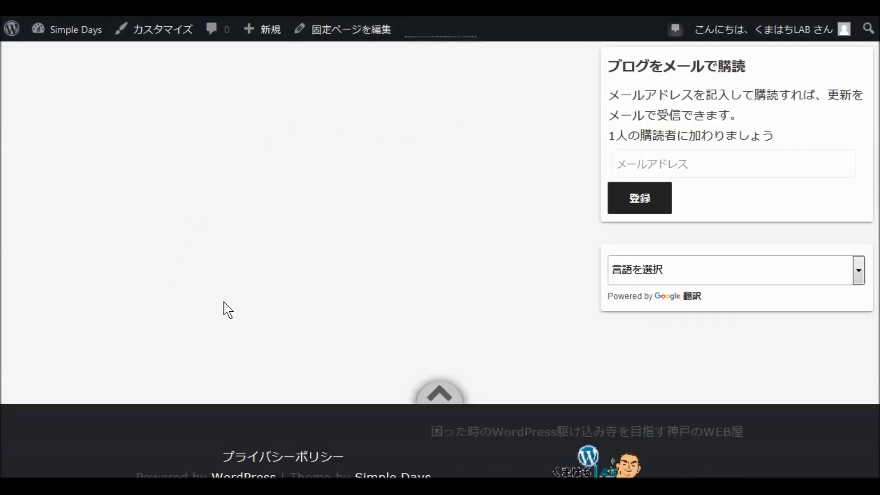
{"action": "scroll", "coordinate": [228, 309], "scroll_direction": "down", "scroll_amount": 1}
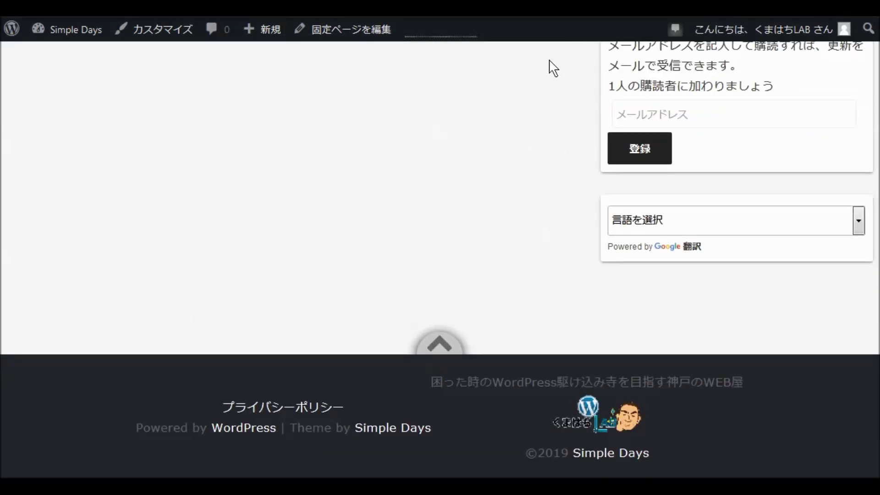
{"action": "scroll", "coordinate": [540, 202], "scroll_direction": "up", "scroll_amount": 20}
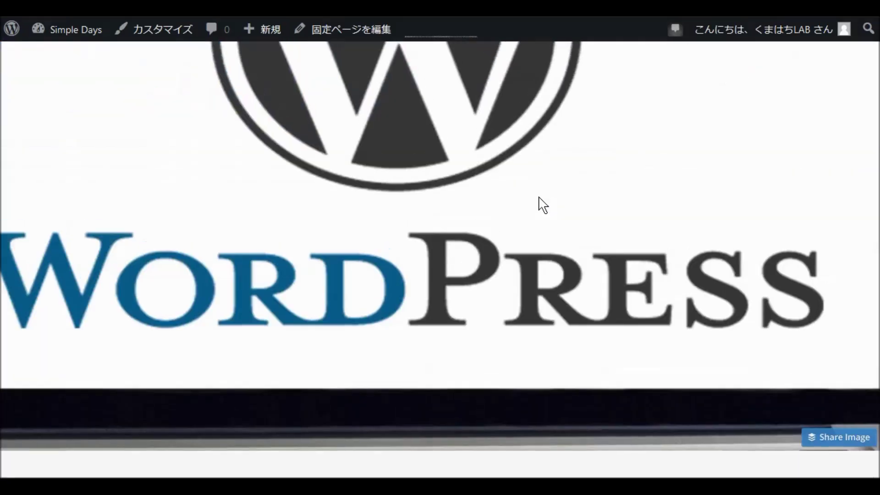
{"action": "scroll", "coordinate": [541, 202], "scroll_direction": "down", "scroll_amount": 9}
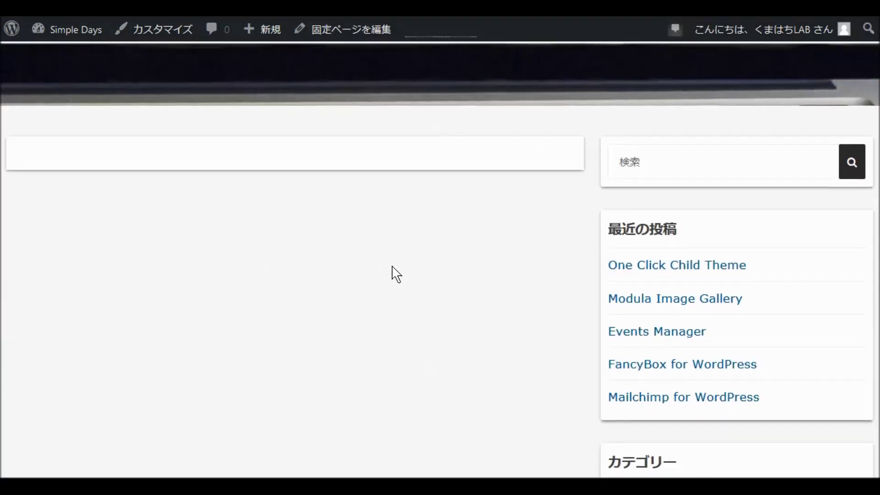
{"action": "scroll", "coordinate": [393, 270], "scroll_direction": "down", "scroll_amount": 12}
{"action": "scroll", "coordinate": [556, 240], "scroll_direction": "down", "scroll_amount": 8}
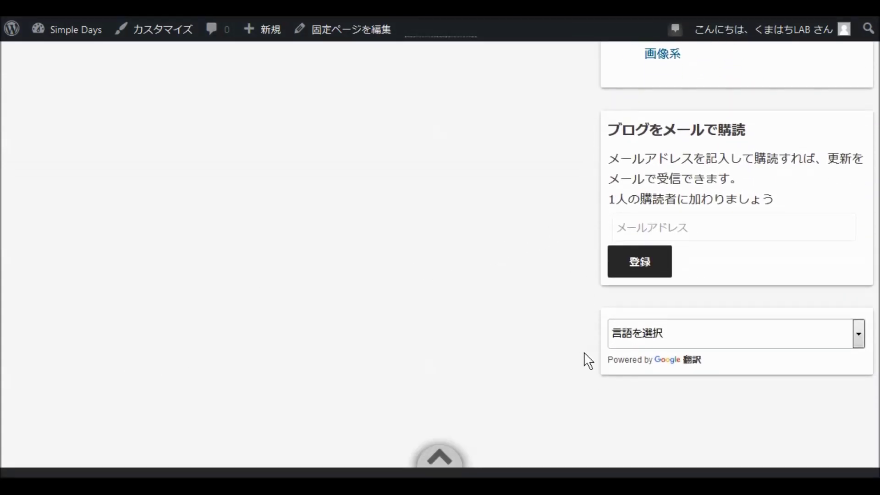
{"action": "scroll", "coordinate": [491, 330], "scroll_direction": "down", "scroll_amount": 3}
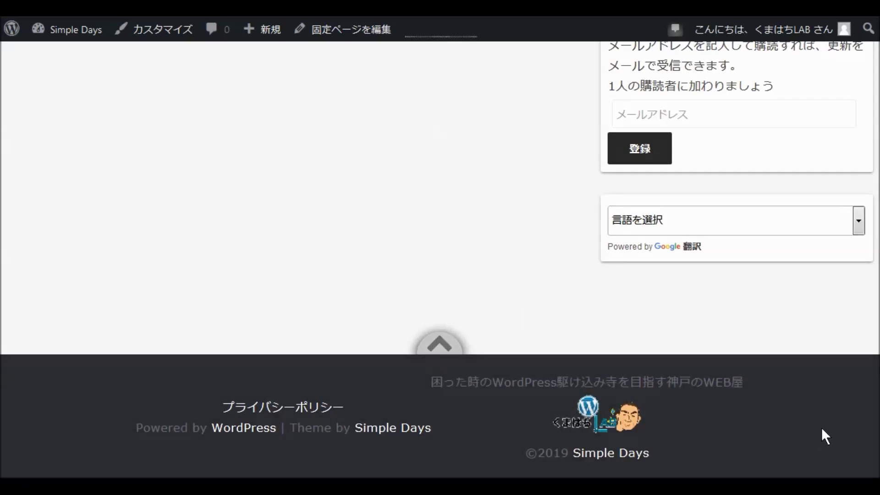
{"action": "scroll", "coordinate": [284, 272], "scroll_direction": "up", "scroll_amount": 20}
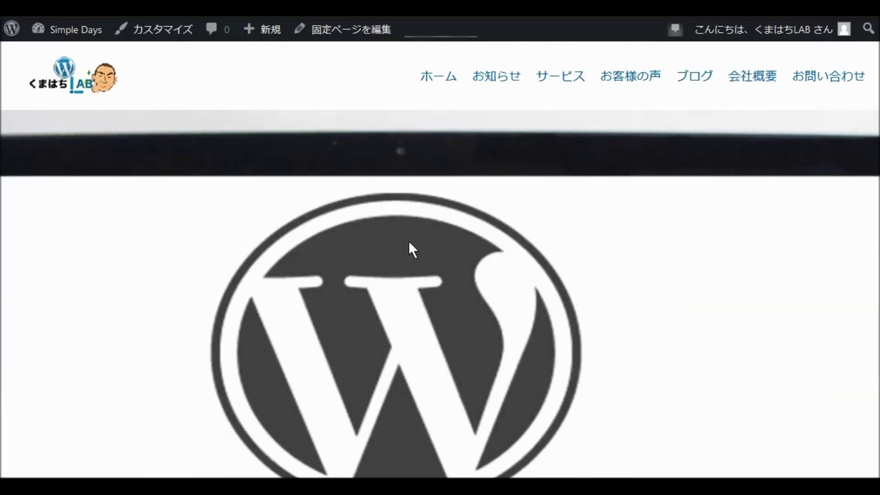
{"action": "mouse_move", "coordinate": [560, 87]}
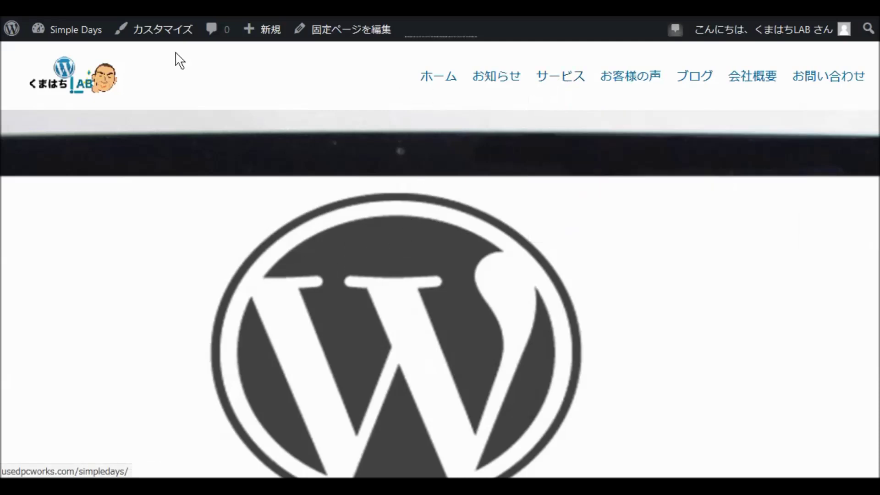
Open the Modula Image Gallery post from the 無料プラグイン category on the live site
{"action": "scroll", "coordinate": [339, 182], "scroll_direction": "down", "scroll_amount": 10}
{"action": "scroll", "coordinate": [344, 184], "scroll_direction": "down", "scroll_amount": 10}
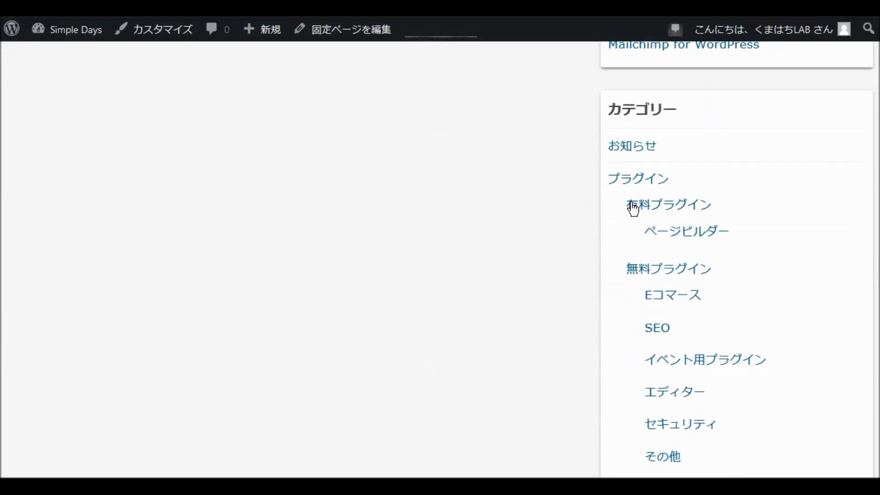
{"action": "left_click", "coordinate": [631, 271]}
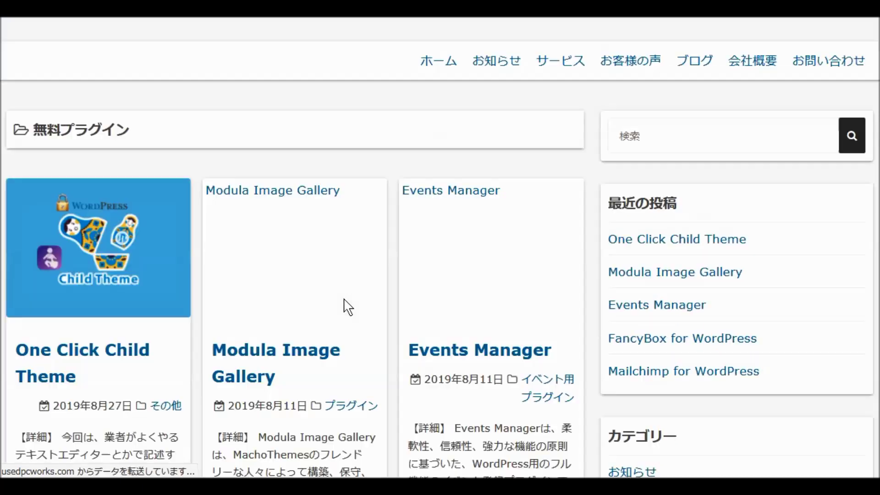
{"action": "scroll", "coordinate": [339, 260], "scroll_direction": "down", "scroll_amount": 3}
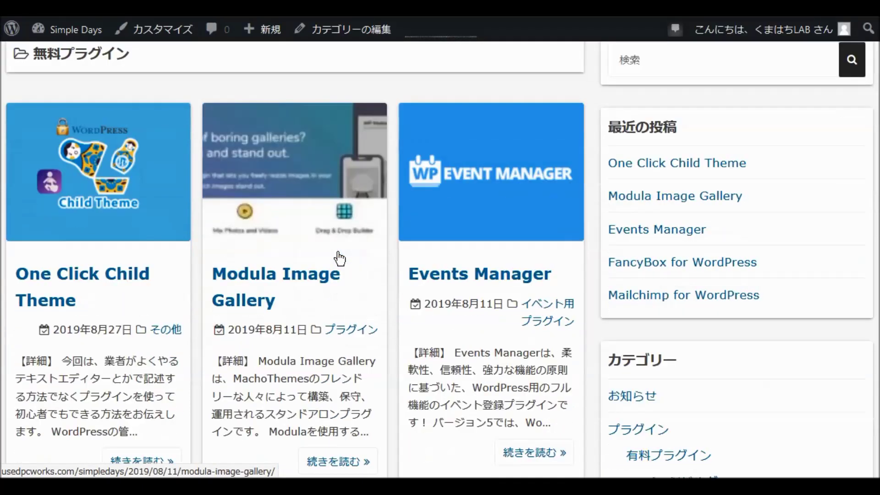
{"action": "left_click", "coordinate": [311, 272]}
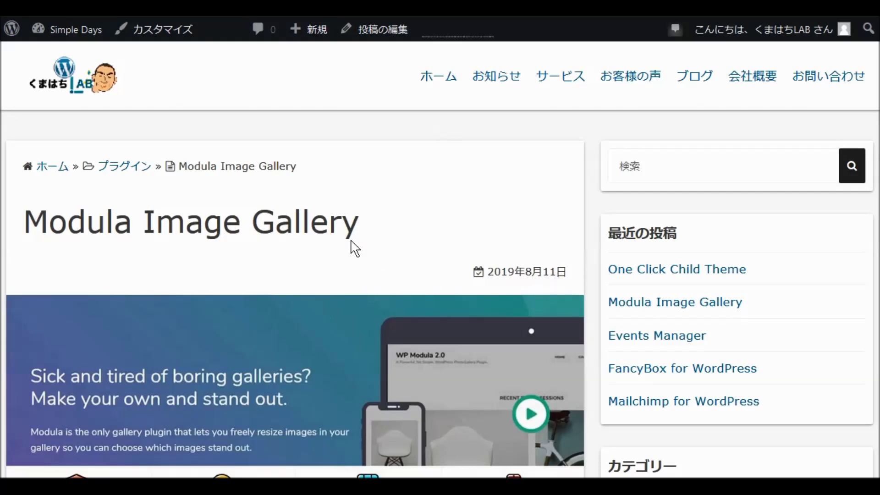
Examine the Modula Image Gallery post's layout, from title and body text to author box, categories, tags and adjacent-post links
{"action": "scroll", "coordinate": [351, 247], "scroll_direction": "down", "scroll_amount": 3}
{"action": "scroll", "coordinate": [353, 232], "scroll_direction": "up", "scroll_amount": 4}
{"action": "scroll", "coordinate": [169, 212], "scroll_direction": "down", "scroll_amount": 15}
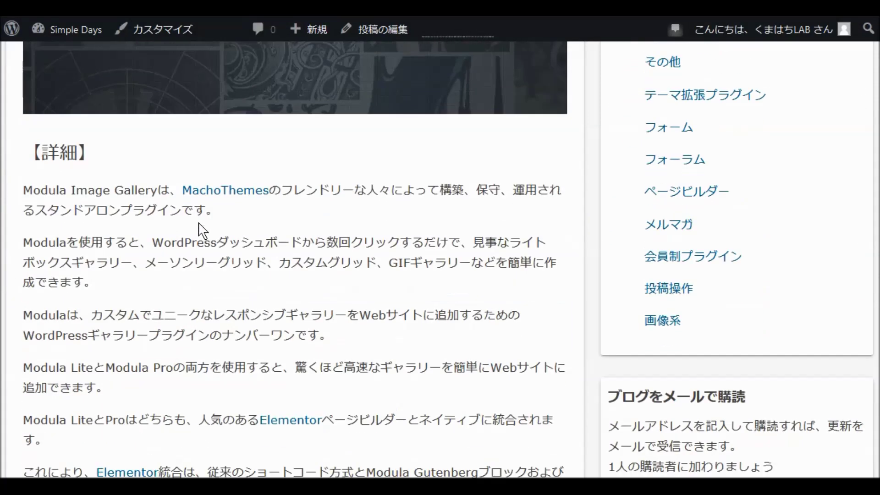
{"action": "scroll", "coordinate": [200, 229], "scroll_direction": "down", "scroll_amount": 8}
{"action": "scroll", "coordinate": [209, 225], "scroll_direction": "down", "scroll_amount": 15}
{"action": "scroll", "coordinate": [211, 224], "scroll_direction": "down", "scroll_amount": 9}
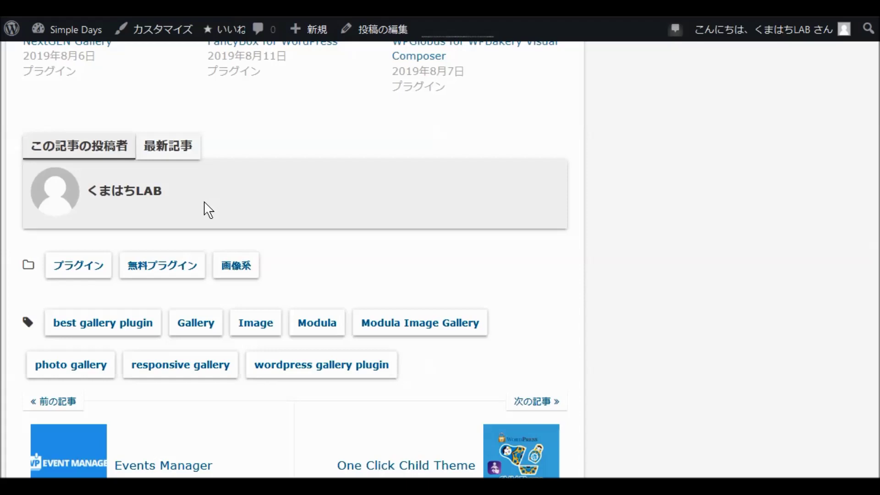
{"action": "scroll", "coordinate": [350, 227], "scroll_direction": "down", "scroll_amount": 2}
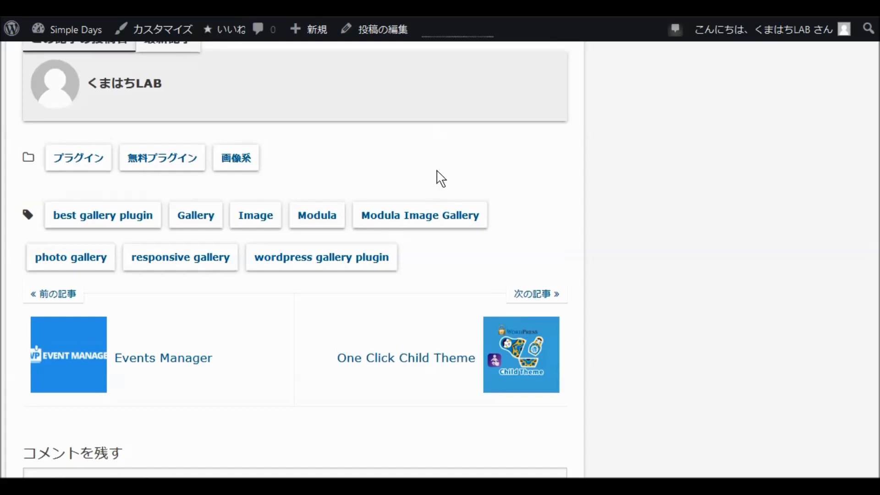
{"action": "scroll", "coordinate": [441, 178], "scroll_direction": "up", "scroll_amount": 3}
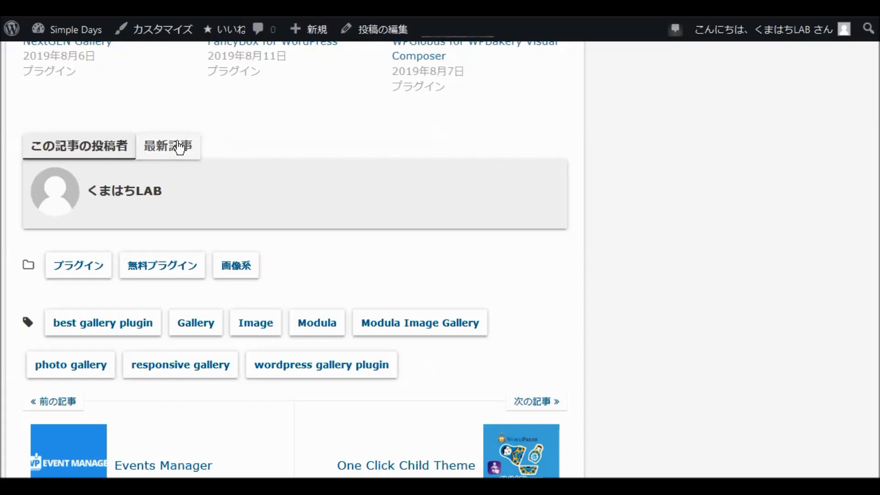
Check the 最新記事 and この記事の投稿者 views of the post's author box and the related posts above it
{"action": "left_click", "coordinate": [178, 147]}
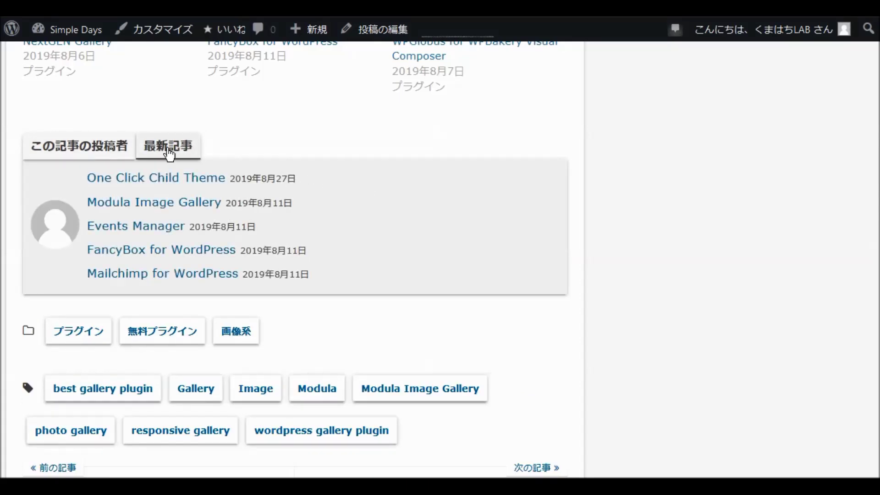
{"action": "left_click", "coordinate": [87, 143]}
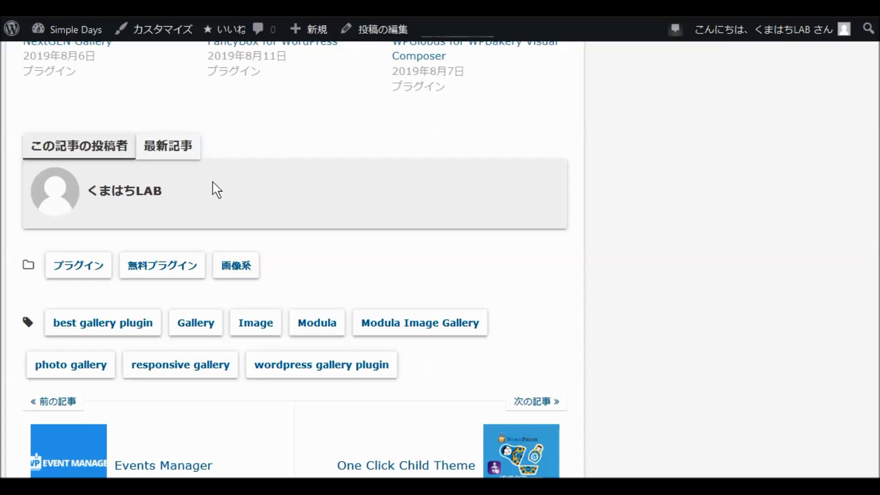
{"action": "scroll", "coordinate": [363, 174], "scroll_direction": "up", "scroll_amount": 3}
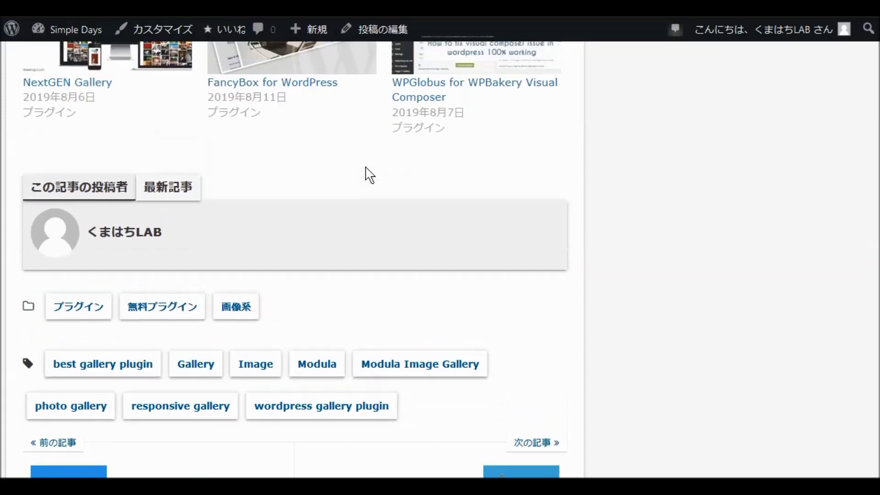
{"action": "scroll", "coordinate": [367, 176], "scroll_direction": "down", "scroll_amount": 3}
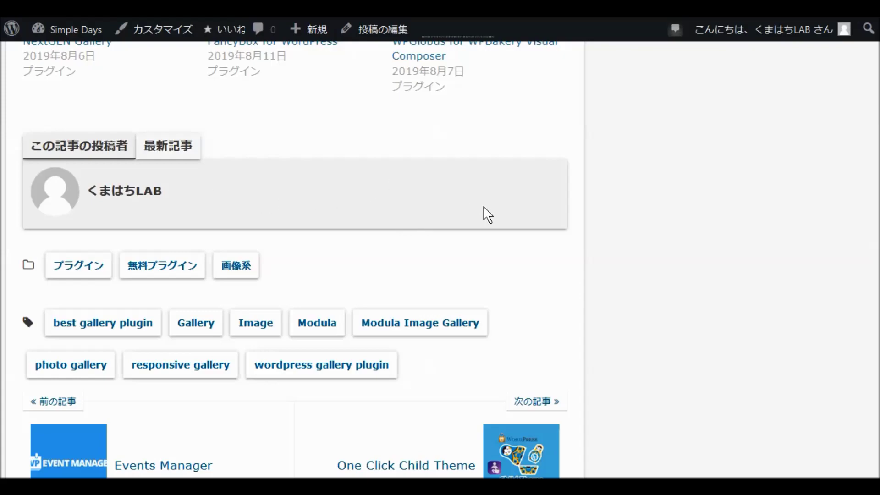
Return to the live site's home page and close the theme customizer
{"action": "scroll", "coordinate": [495, 192], "scroll_direction": "up", "scroll_amount": 10}
{"action": "scroll", "coordinate": [505, 169], "scroll_direction": "up", "scroll_amount": 15}
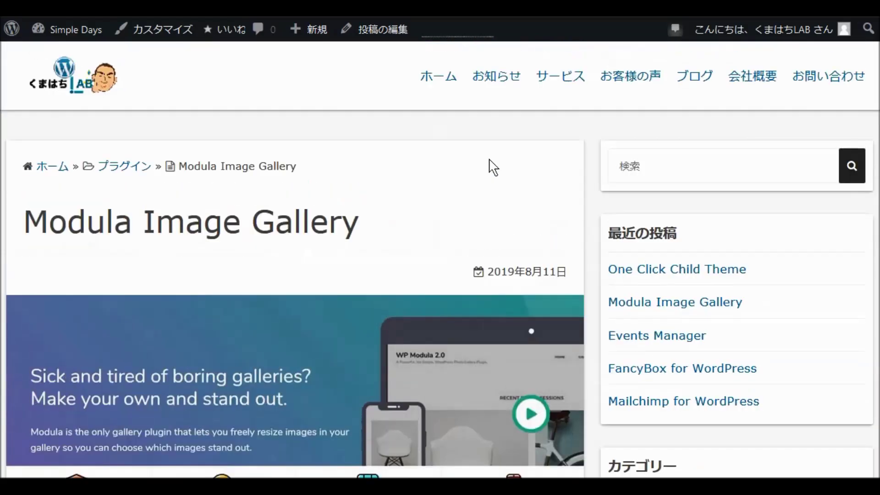
{"action": "left_click", "coordinate": [443, 84]}
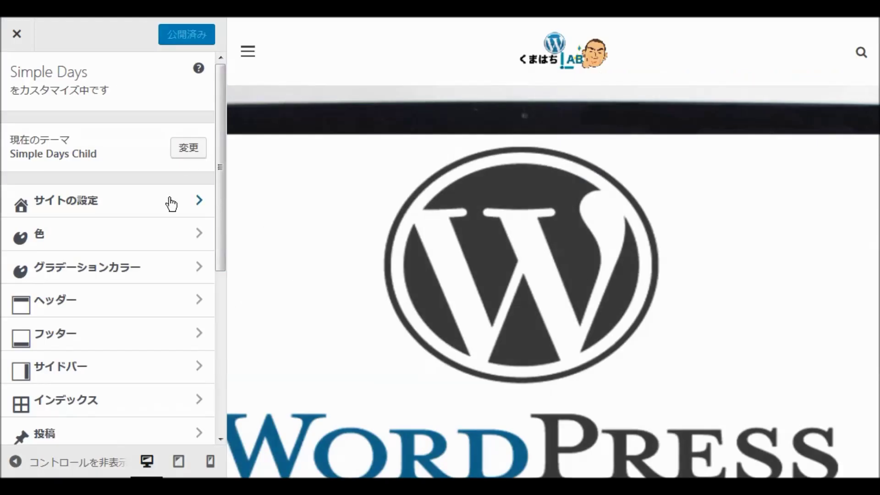
{"action": "left_click", "coordinate": [17, 35]}
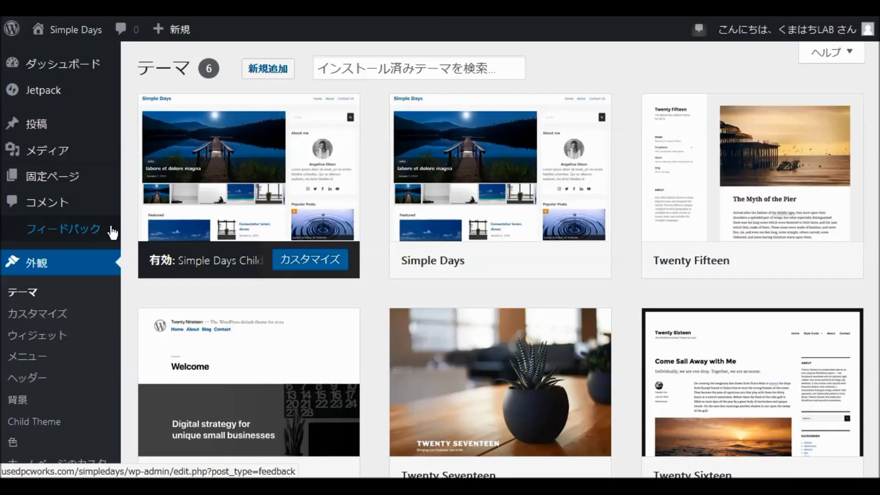
Open the メニュー administration page and examine the social menu's items and its メニュー設定 location options
{"action": "left_click", "coordinate": [26, 363]}
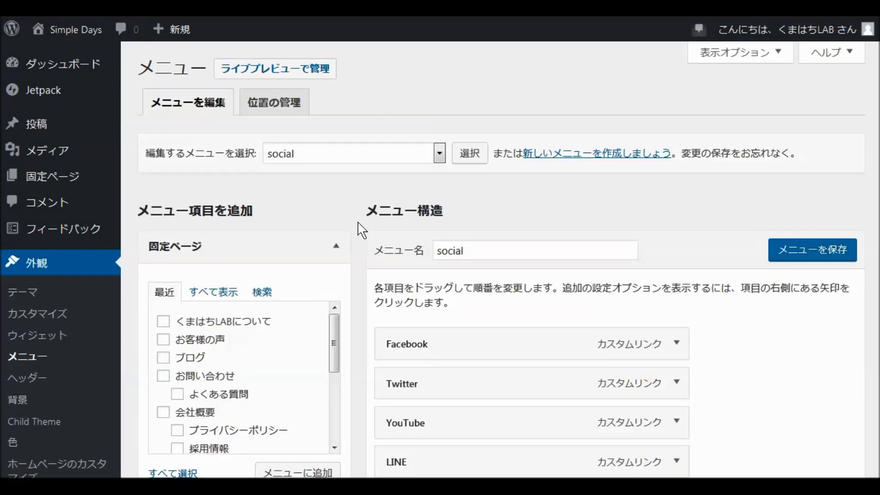
{"action": "scroll", "coordinate": [359, 230], "scroll_direction": "down", "scroll_amount": 1}
{"action": "scroll", "coordinate": [360, 231], "scroll_direction": "down", "scroll_amount": 8}
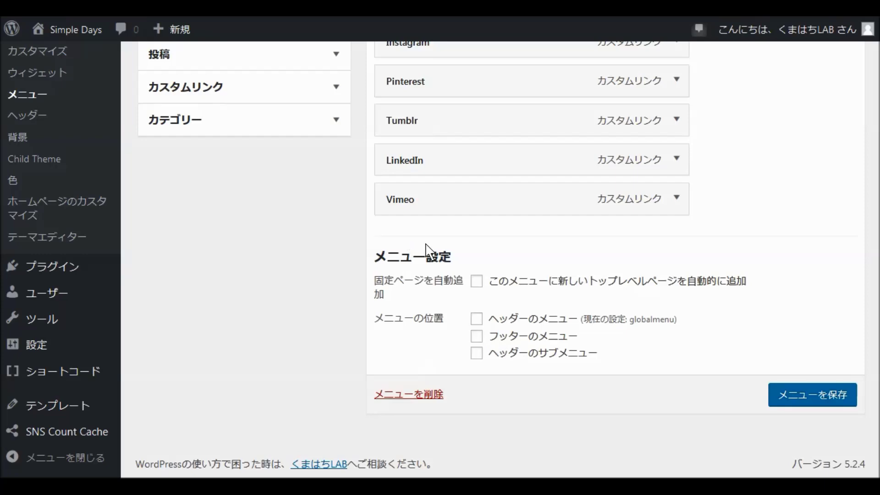
Assign the social menu to the フッターのメニュー location and save the menu
{"action": "scroll", "coordinate": [447, 250], "scroll_direction": "up", "scroll_amount": 7}
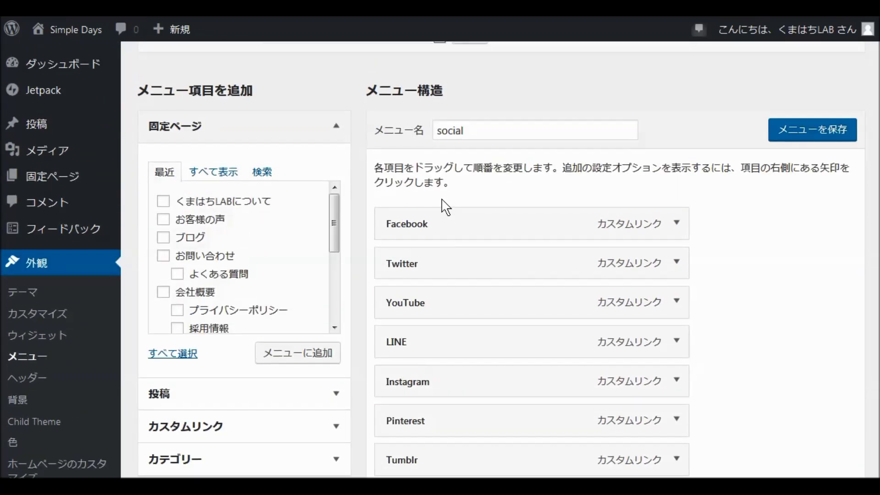
{"action": "scroll", "coordinate": [471, 316], "scroll_direction": "down", "scroll_amount": 7}
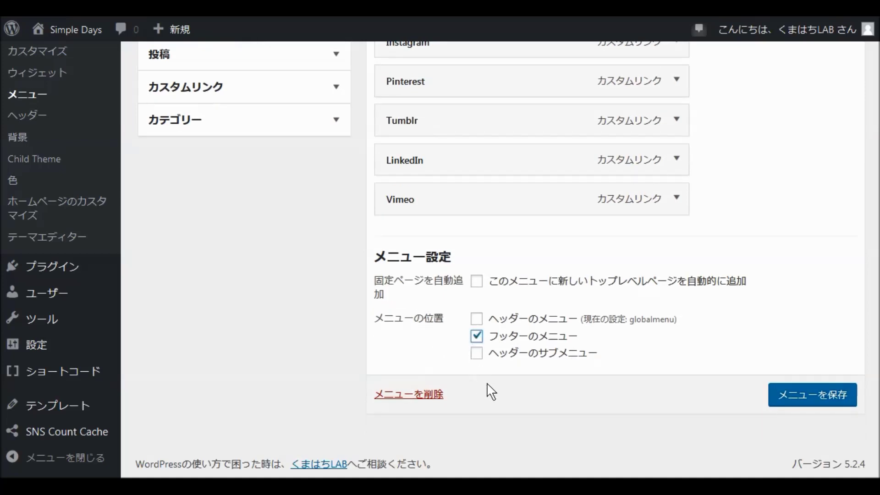
{"action": "left_click", "coordinate": [812, 403]}
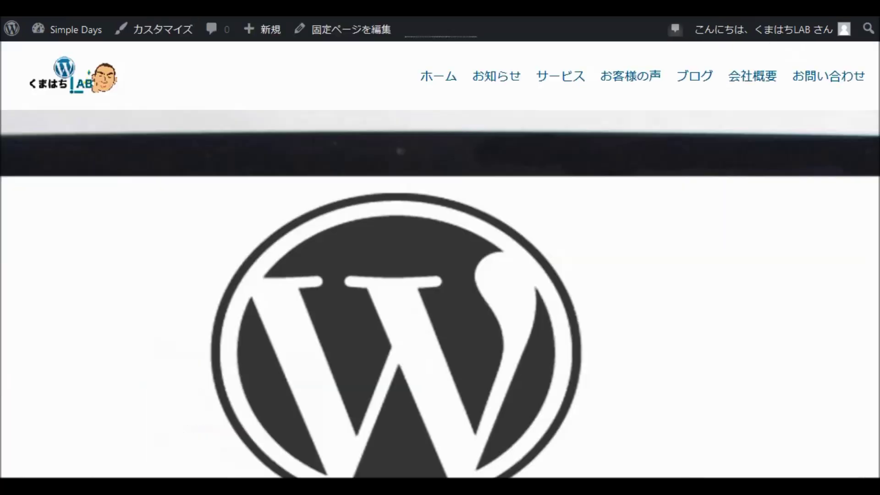
Reload the live home page and check how the social menu's links are displayed above the footer
{"action": "left_click", "coordinate": [71, 53]}
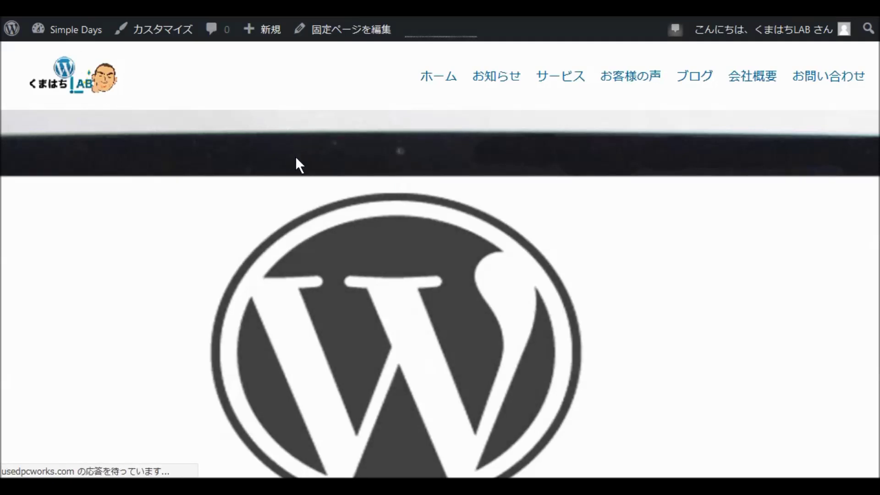
{"action": "scroll", "coordinate": [326, 203], "scroll_direction": "down", "scroll_amount": 8}
{"action": "scroll", "coordinate": [328, 202], "scroll_direction": "down", "scroll_amount": 15}
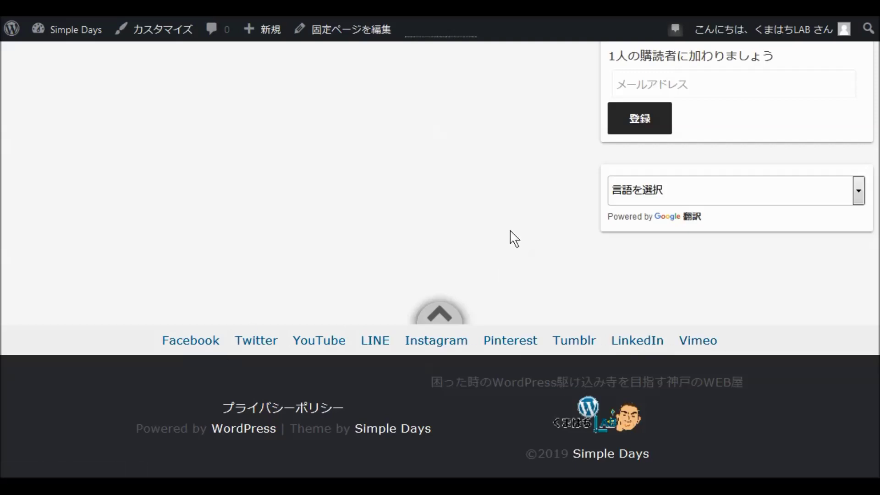
{"action": "scroll", "coordinate": [509, 202], "scroll_direction": "up", "scroll_amount": 20}
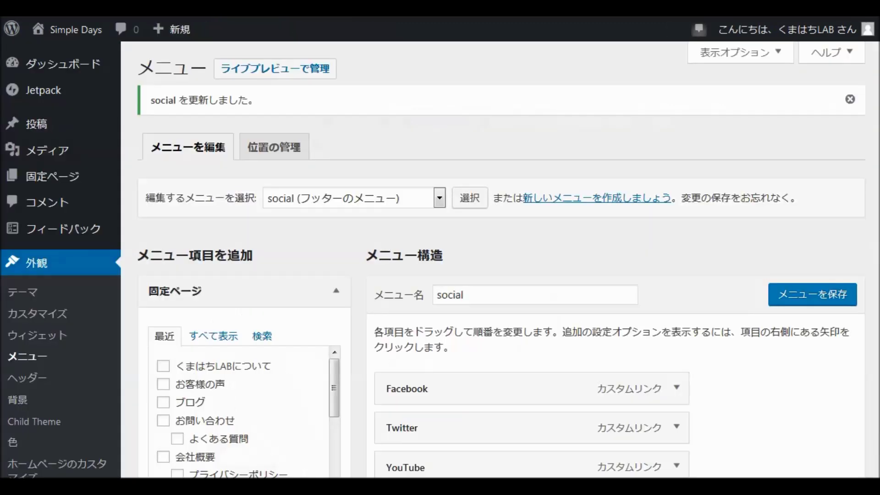
Move the social menu from フッターのメニュー to the ヘッダーのサブメニュー location and save it
{"action": "scroll", "coordinate": [395, 289], "scroll_direction": "down", "scroll_amount": 10}
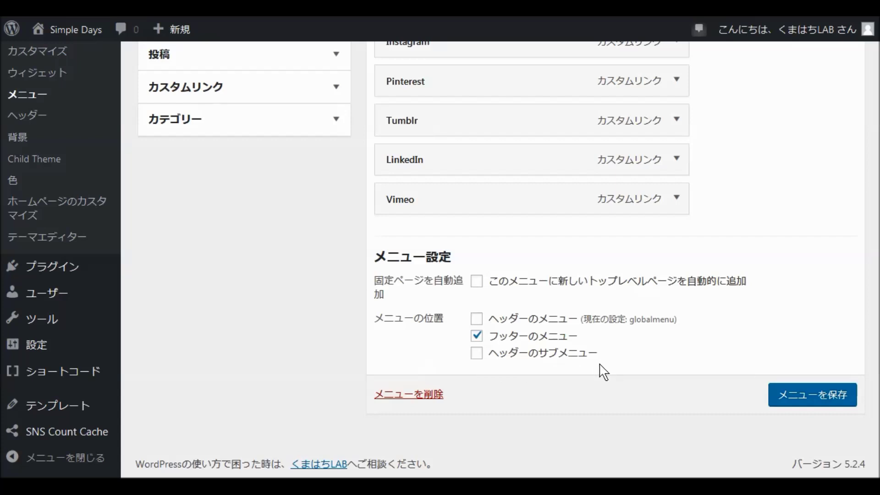
{"action": "left_click", "coordinate": [477, 354]}
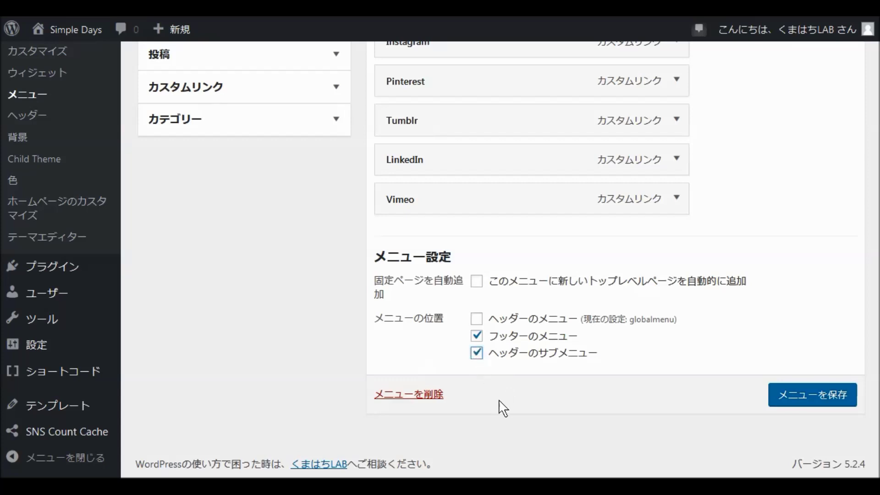
{"action": "left_click", "coordinate": [477, 337]}
{"action": "left_click", "coordinate": [806, 405]}
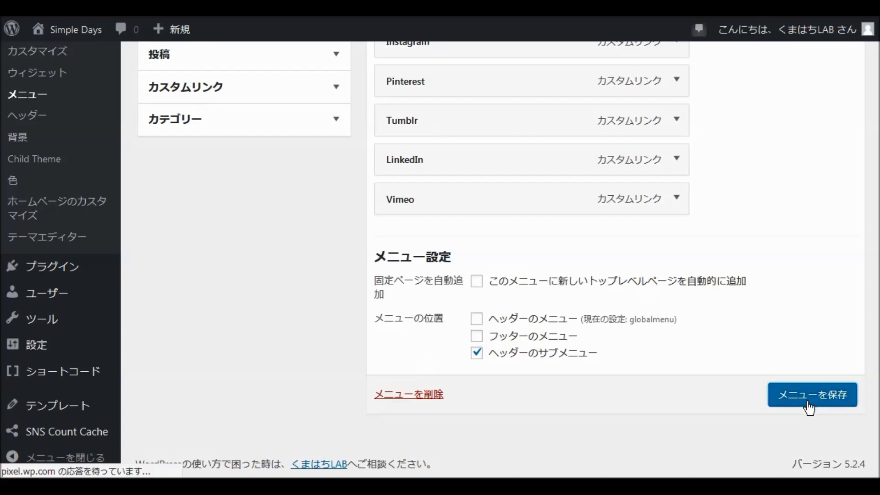
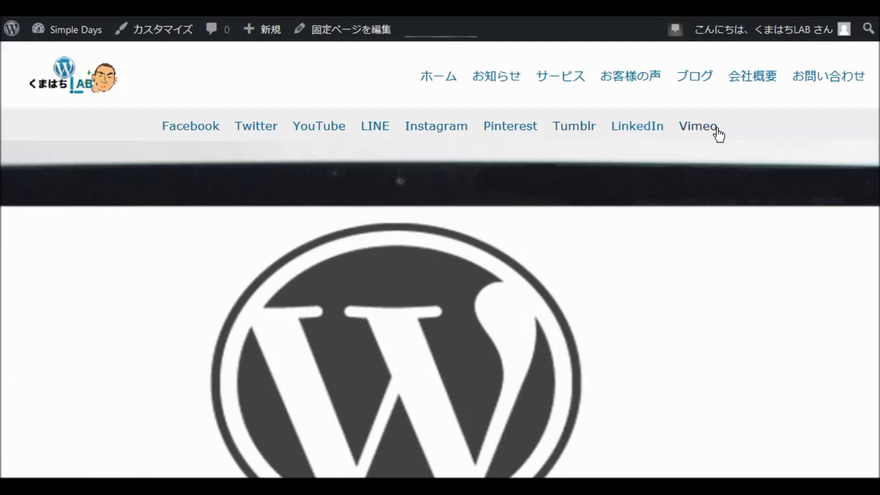
Check the live home page for the social menu below the header and look further down the page
{"action": "scroll", "coordinate": [730, 177], "scroll_direction": "down", "scroll_amount": 5}
{"action": "scroll", "coordinate": [733, 188], "scroll_direction": "down", "scroll_amount": 15}
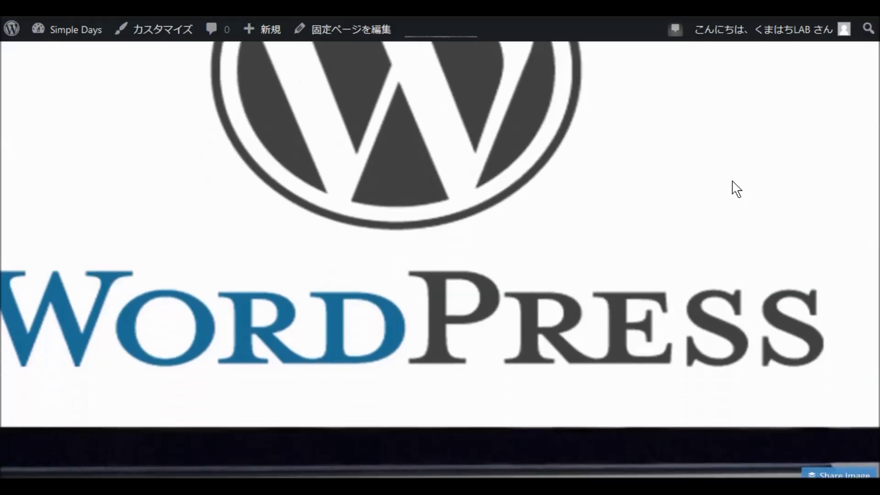
{"action": "scroll", "coordinate": [713, 192], "scroll_direction": "down", "scroll_amount": 15}
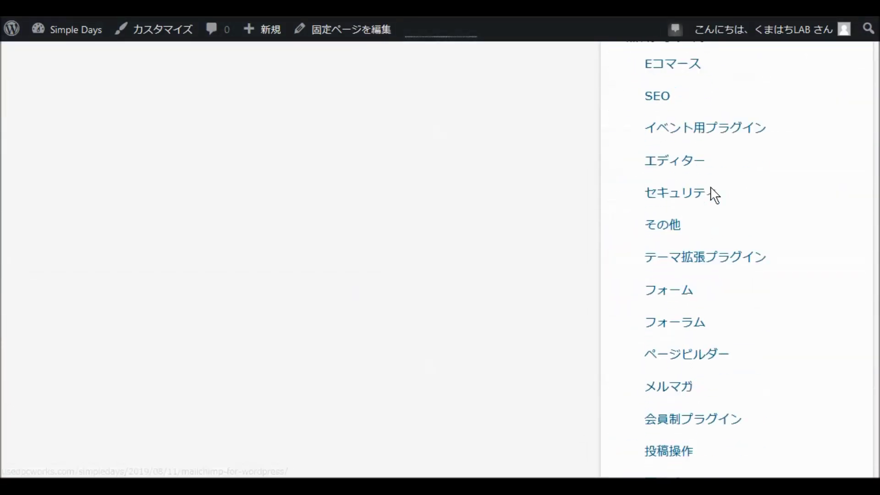
{"action": "scroll", "coordinate": [453, 191], "scroll_direction": "up", "scroll_amount": 20}
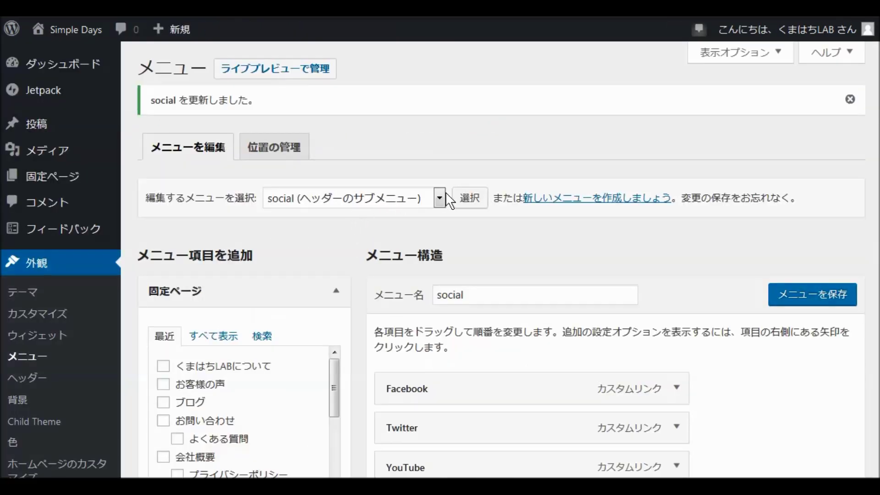
Load the footer menu for editing, assign it to the フッターのメニュー location and save it
{"action": "left_click", "coordinate": [442, 193]}
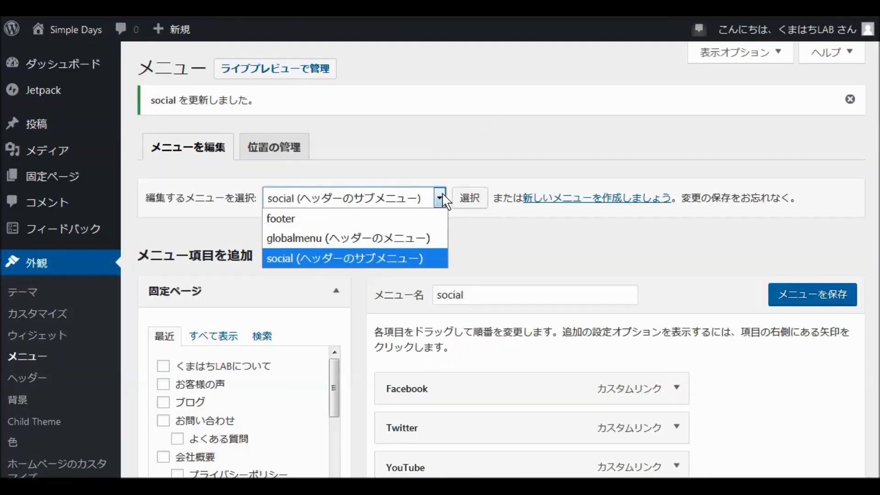
{"action": "left_click", "coordinate": [422, 217]}
{"action": "left_click", "coordinate": [468, 199]}
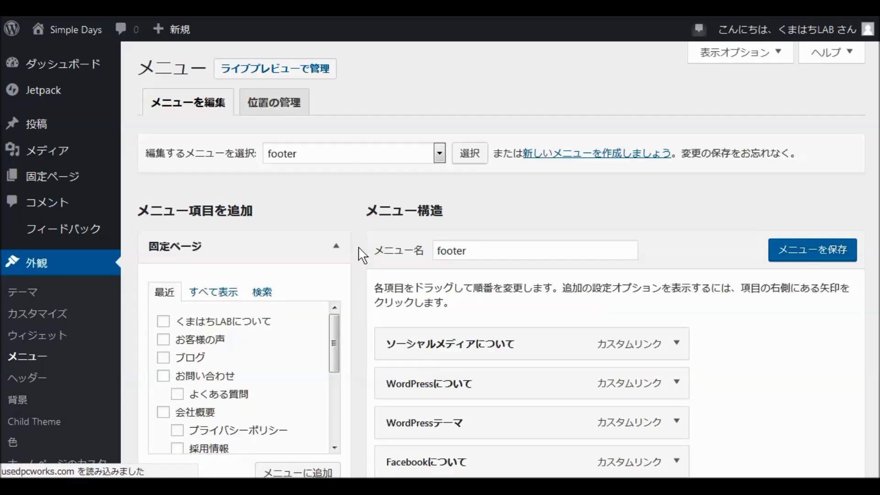
{"action": "scroll", "coordinate": [362, 257], "scroll_direction": "down", "scroll_amount": 8}
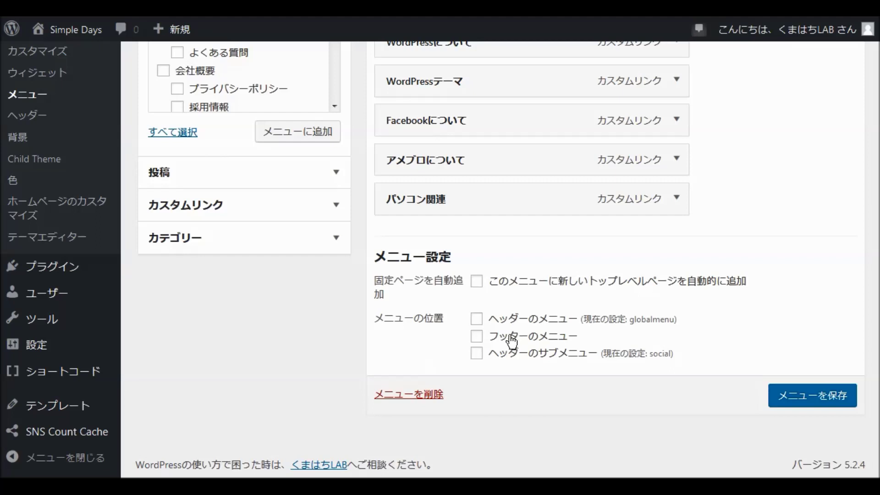
{"action": "left_click", "coordinate": [478, 339]}
{"action": "left_click", "coordinate": [800, 398]}
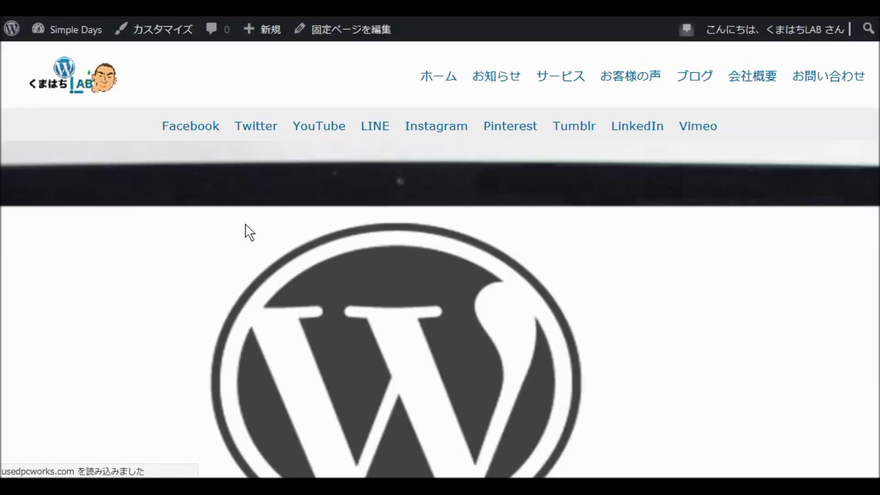
Review the footer menu's links and the header submenu on the live home page
{"action": "scroll", "coordinate": [247, 232], "scroll_direction": "down", "scroll_amount": 10}
{"action": "scroll", "coordinate": [275, 246], "scroll_direction": "down", "scroll_amount": 12}
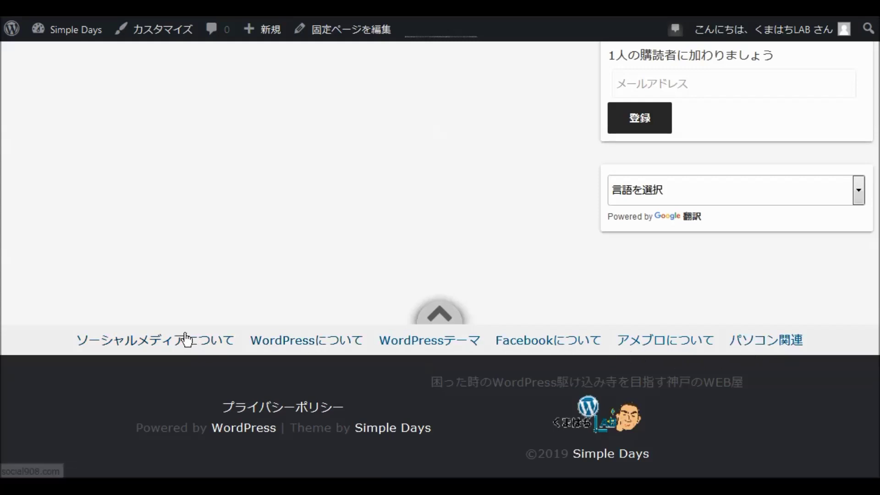
{"action": "scroll", "coordinate": [268, 253], "scroll_direction": "up", "scroll_amount": 20}
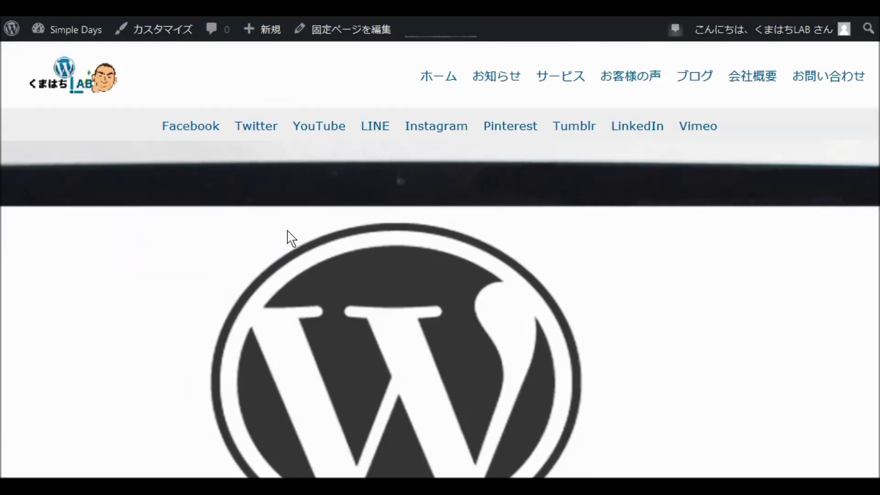
{"action": "scroll", "coordinate": [305, 240], "scroll_direction": "down", "scroll_amount": 10}
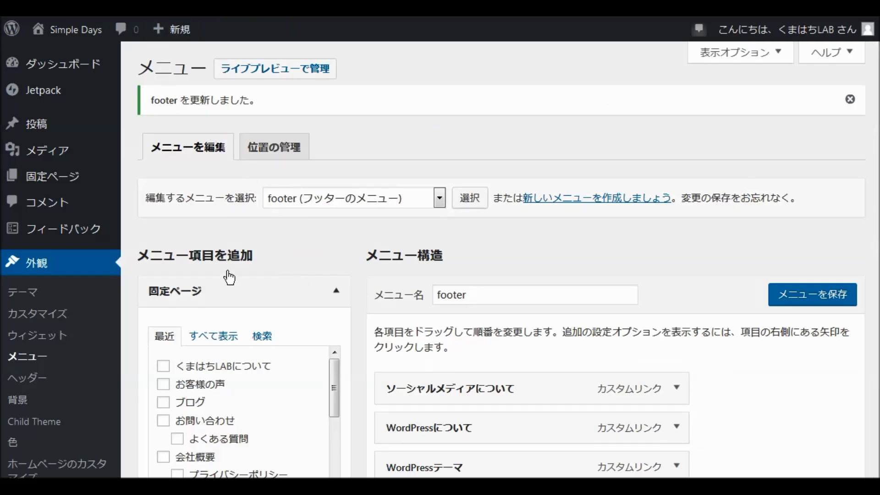
Open the ウィジェット administration page and examine the カスタムホームページ and ページネーションの上 widget areas
{"action": "scroll", "coordinate": [309, 256], "scroll_direction": "down", "scroll_amount": 3}
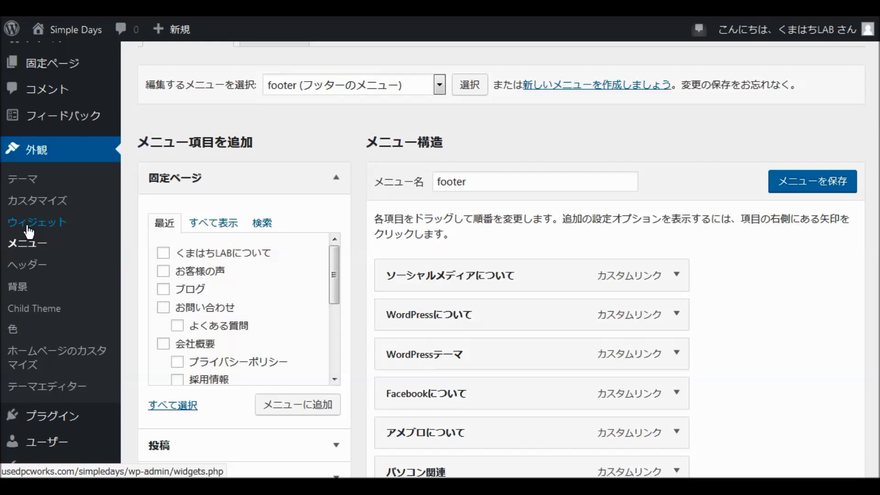
{"action": "left_click", "coordinate": [29, 232]}
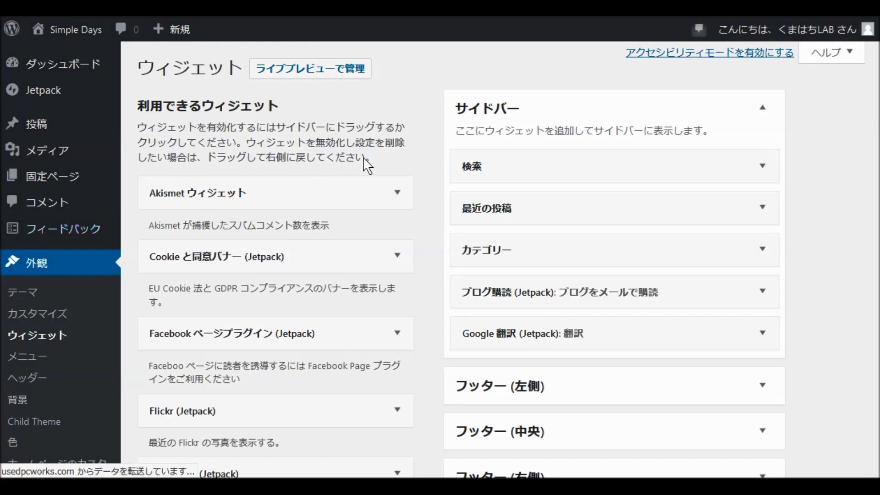
{"action": "scroll", "coordinate": [363, 157], "scroll_direction": "down", "scroll_amount": 5}
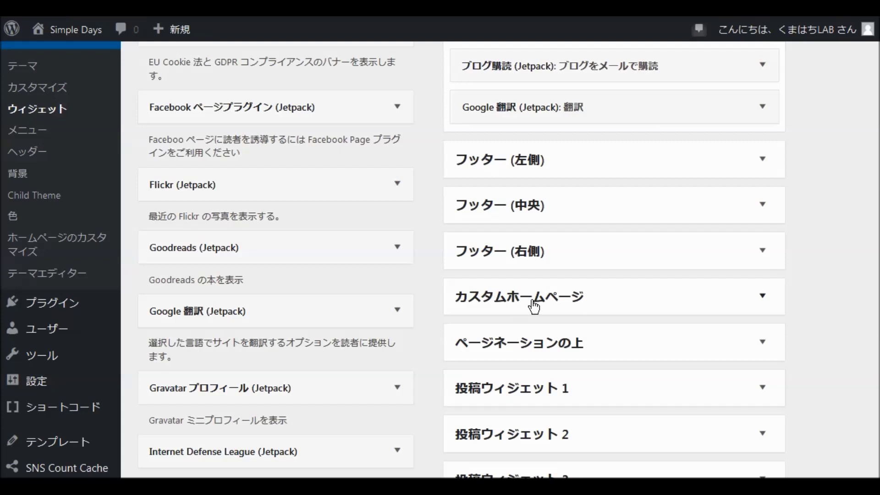
{"action": "left_click", "coordinate": [764, 298]}
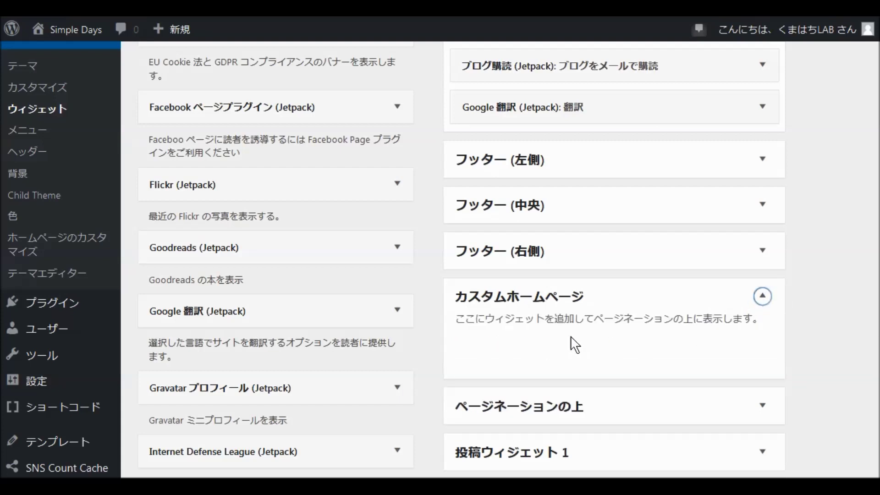
{"action": "scroll", "coordinate": [620, 326], "scroll_direction": "down", "scroll_amount": 3}
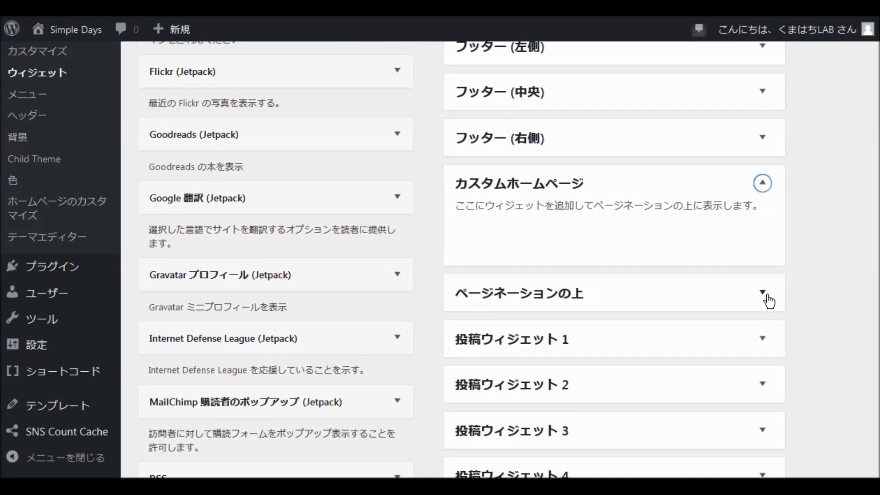
{"action": "left_click", "coordinate": [763, 293]}
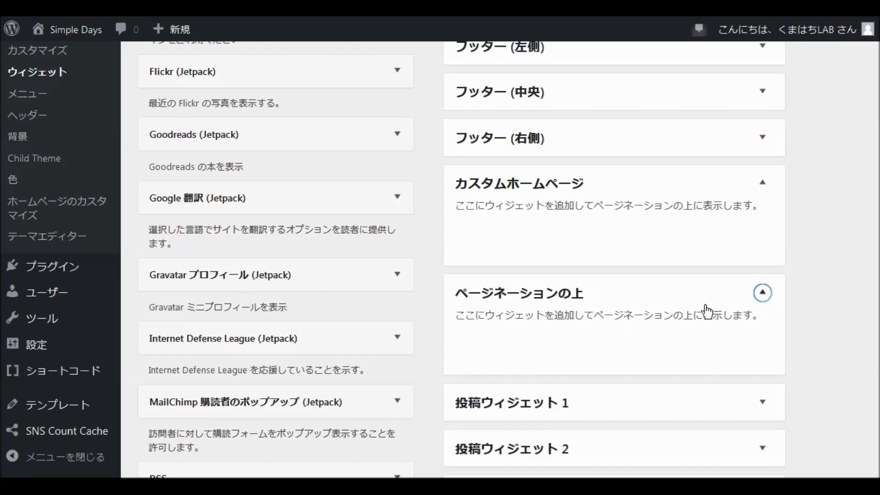
{"action": "scroll", "coordinate": [683, 310], "scroll_direction": "down", "scroll_amount": 5}
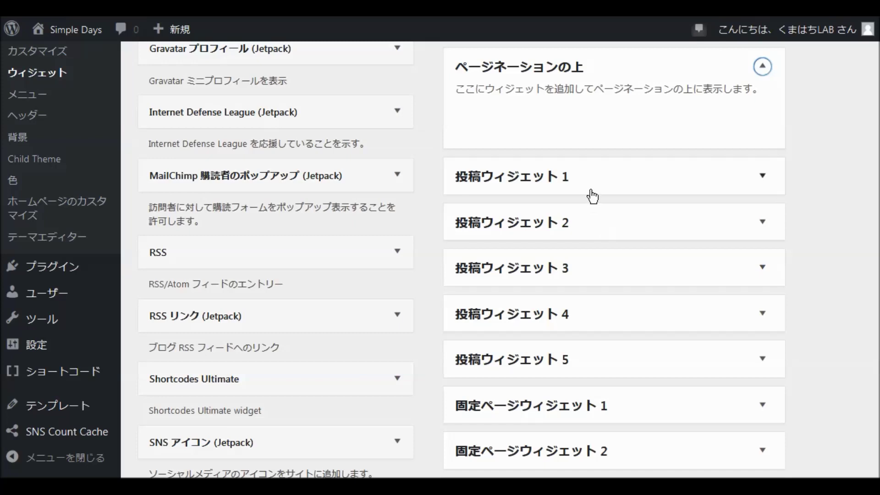
Expand the 投稿ウィジェット 1 and 投稿ウィジェット 5 areas and look over the 固定ページウィジェット areas below them
{"action": "left_click", "coordinate": [762, 178]}
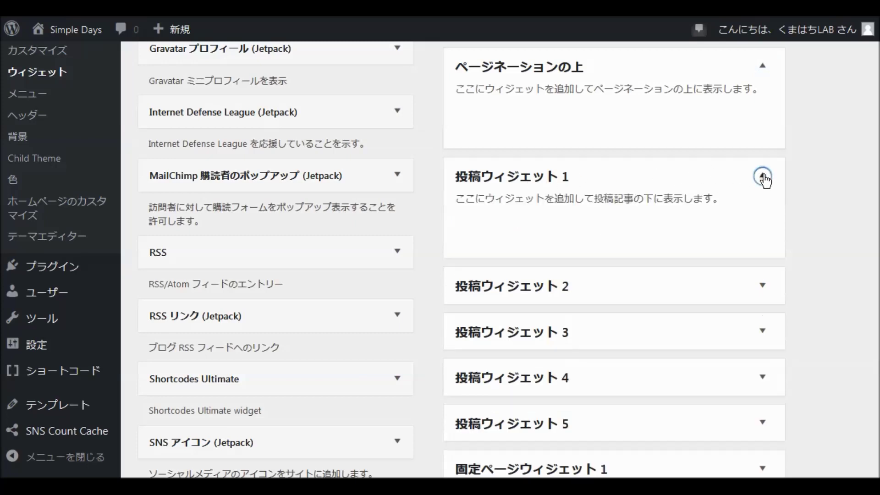
{"action": "left_click", "coordinate": [766, 432]}
{"action": "scroll", "coordinate": [720, 349], "scroll_direction": "down", "scroll_amount": 3}
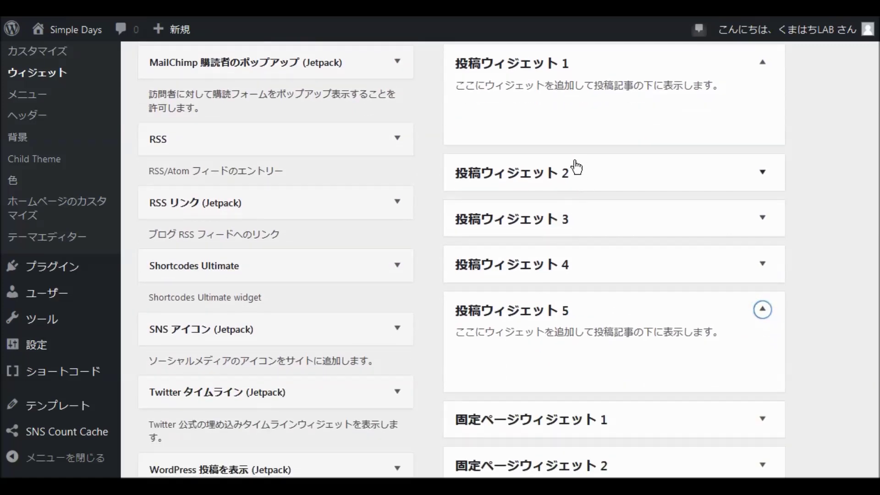
{"action": "scroll", "coordinate": [567, 207], "scroll_direction": "down", "scroll_amount": 3}
{"action": "scroll", "coordinate": [566, 208], "scroll_direction": "down", "scroll_amount": 3}
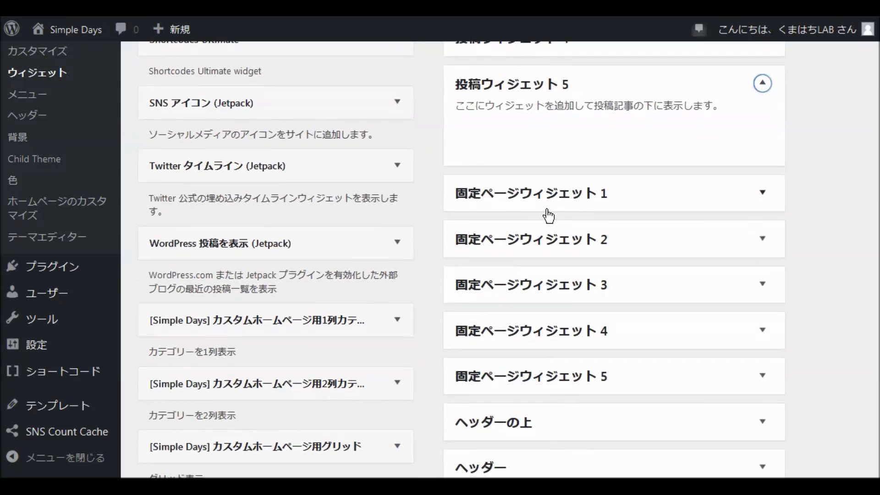
{"action": "scroll", "coordinate": [553, 365], "scroll_direction": "down", "scroll_amount": 3}
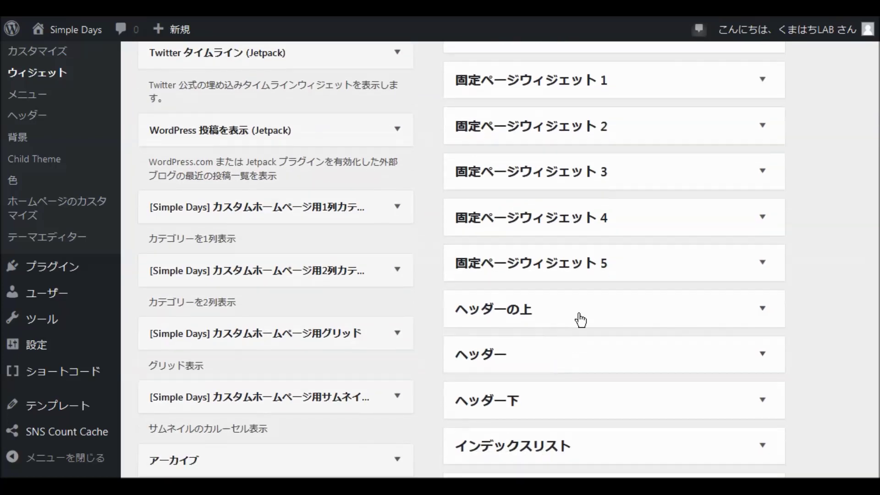
Expand the ヘッダーの上, ヘッダー and ヘッダー下 widget areas and read their descriptions
{"action": "left_click", "coordinate": [764, 309]}
{"action": "scroll", "coordinate": [668, 351], "scroll_direction": "down", "scroll_amount": 3}
{"action": "left_click", "coordinate": [762, 305]}
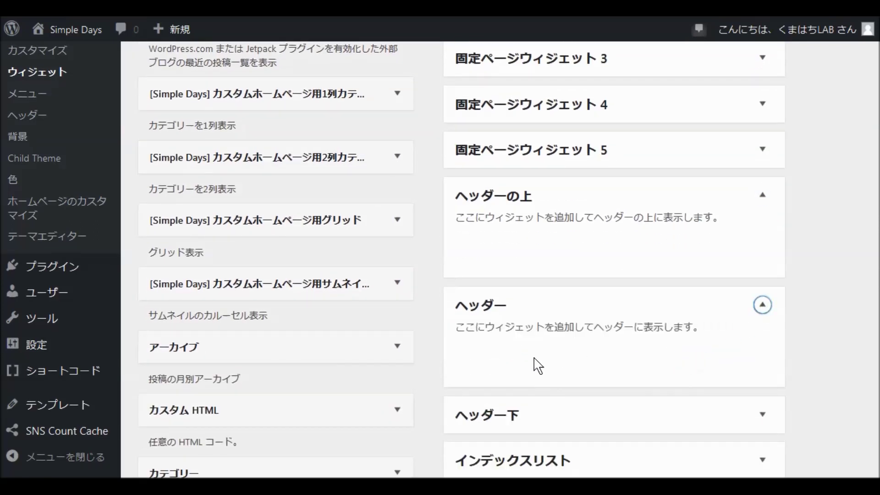
{"action": "scroll", "coordinate": [528, 342], "scroll_direction": "down", "scroll_amount": 3}
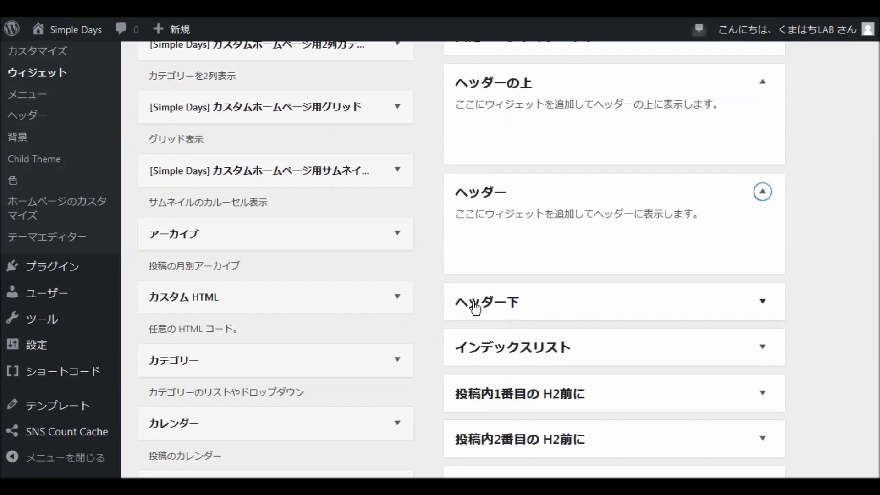
{"action": "left_click", "coordinate": [762, 302]}
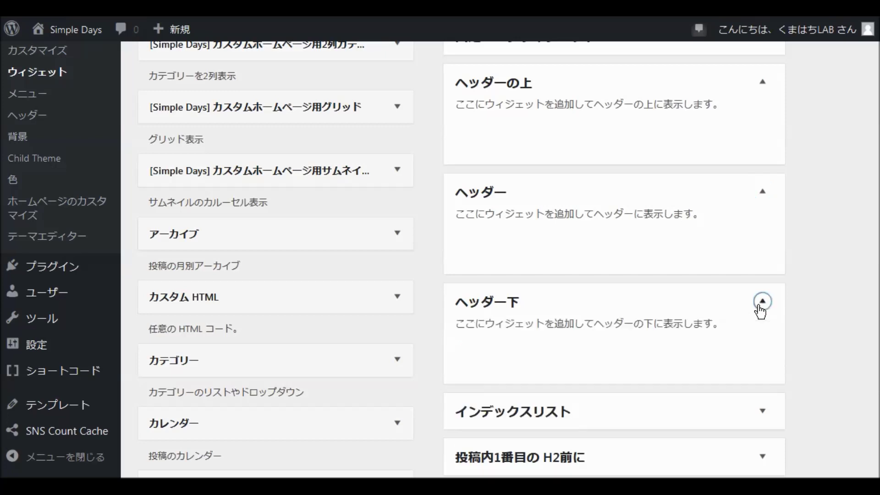
{"action": "scroll", "coordinate": [697, 308], "scroll_direction": "down", "scroll_amount": 3}
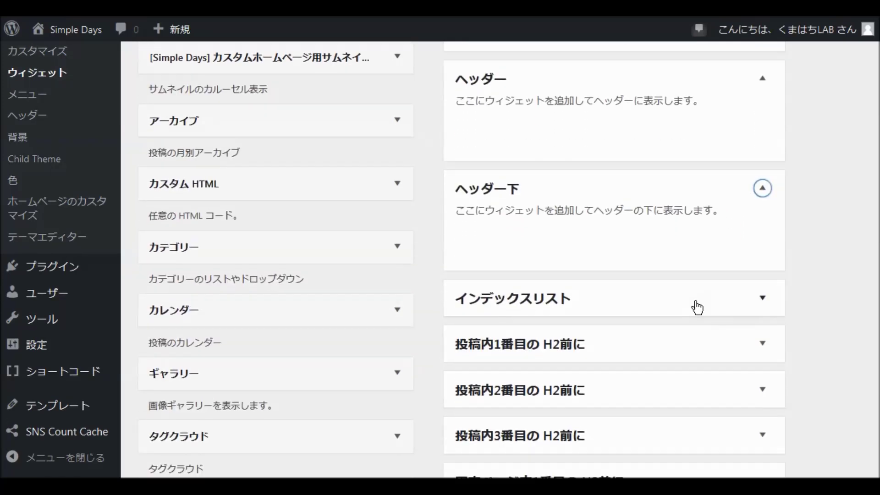
Expand the インデックスリスト widget area and look over the H2前に areas and the other widget areas on the page
{"action": "left_click", "coordinate": [763, 299]}
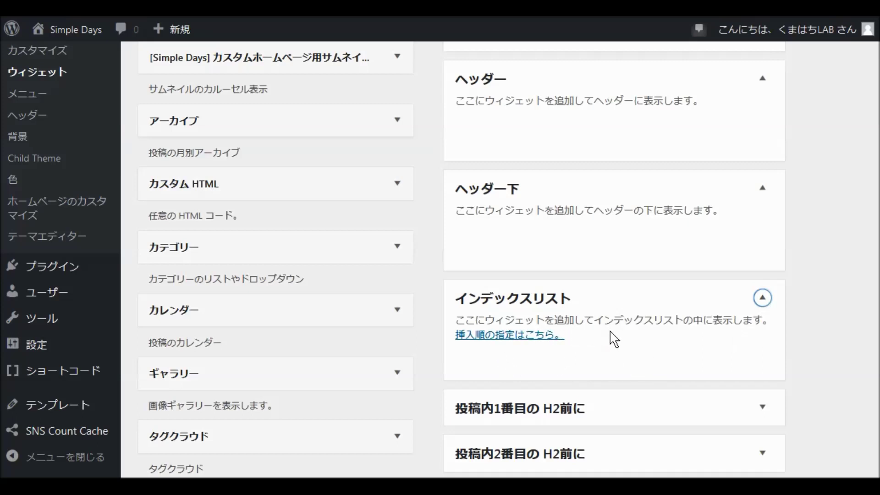
{"action": "scroll", "coordinate": [627, 338], "scroll_direction": "down", "scroll_amount": 7}
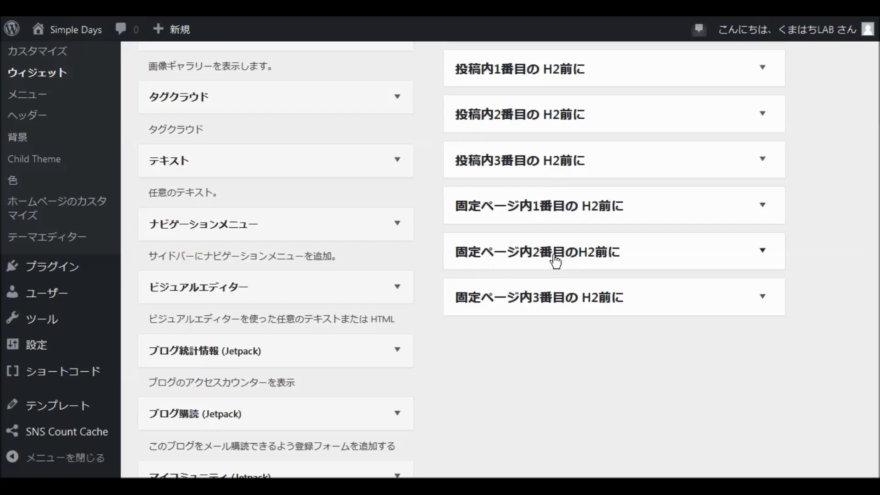
{"action": "scroll", "coordinate": [588, 296], "scroll_direction": "up", "scroll_amount": 15}
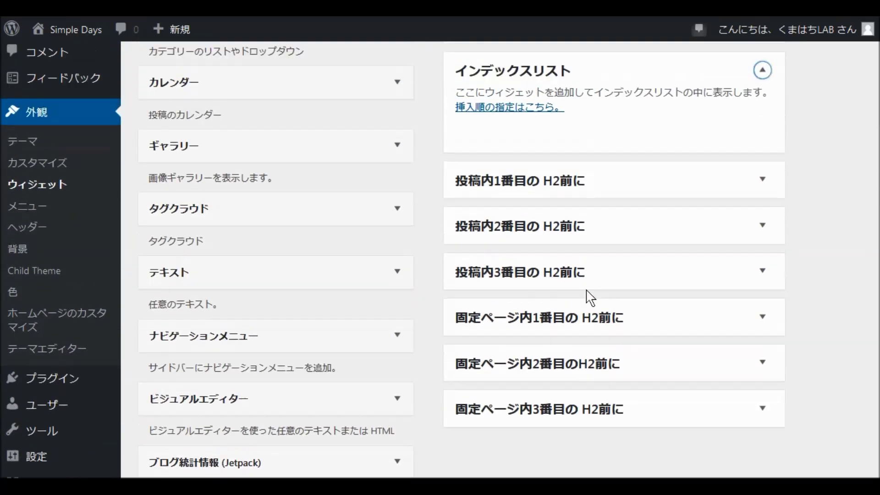
{"action": "scroll", "coordinate": [585, 294], "scroll_direction": "up", "scroll_amount": 8}
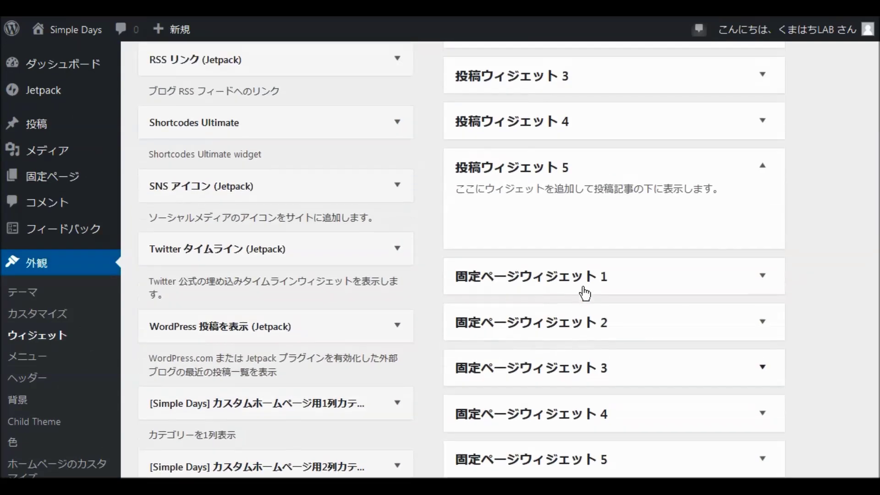
{"action": "scroll", "coordinate": [579, 294], "scroll_direction": "up", "scroll_amount": 7}
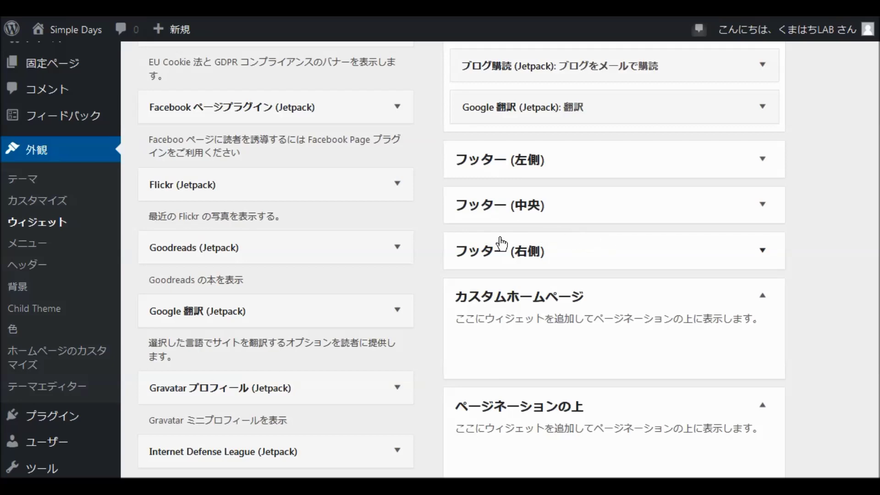
{"action": "scroll", "coordinate": [415, 259], "scroll_direction": "up", "scroll_amount": 5}
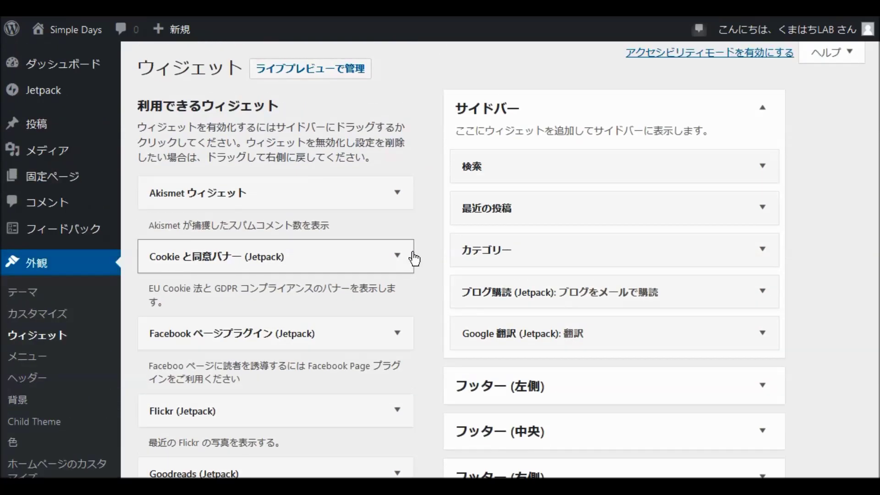
Look over the [Simple Days] カスタムホームページ widgets and check the placement list of the one-column category widget
{"action": "scroll", "coordinate": [416, 259], "scroll_direction": "down", "scroll_amount": 15}
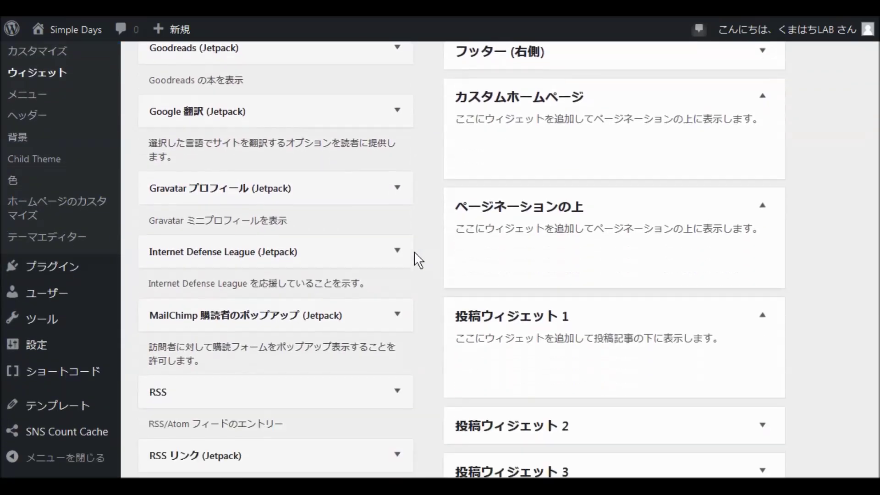
{"action": "scroll", "coordinate": [415, 259], "scroll_direction": "down", "scroll_amount": 1}
{"action": "scroll", "coordinate": [419, 260], "scroll_direction": "down", "scroll_amount": 7}
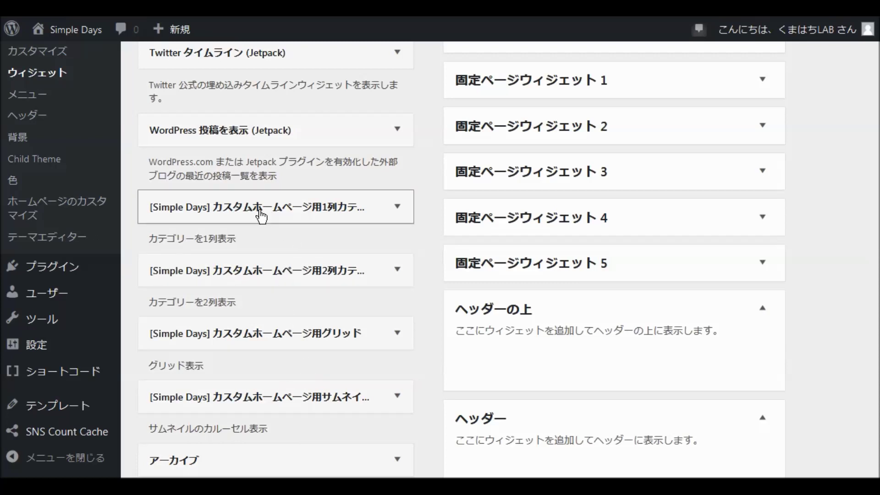
{"action": "left_click", "coordinate": [396, 208]}
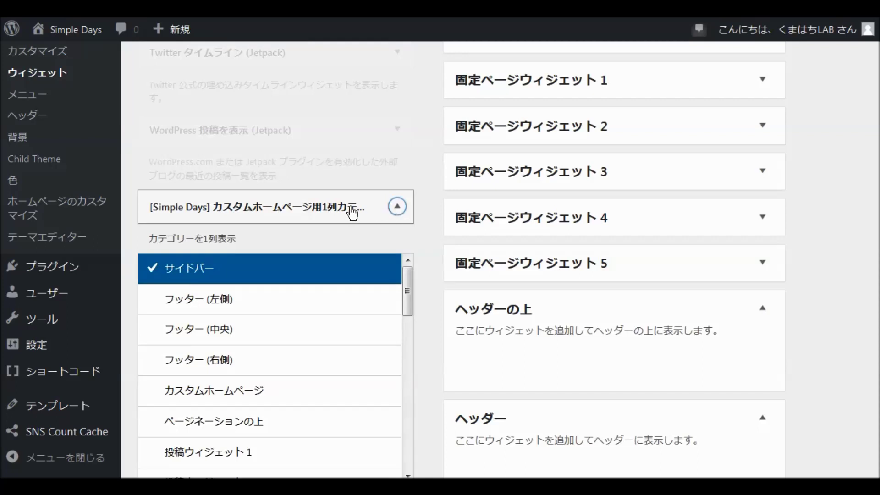
{"action": "left_click", "coordinate": [398, 207]}
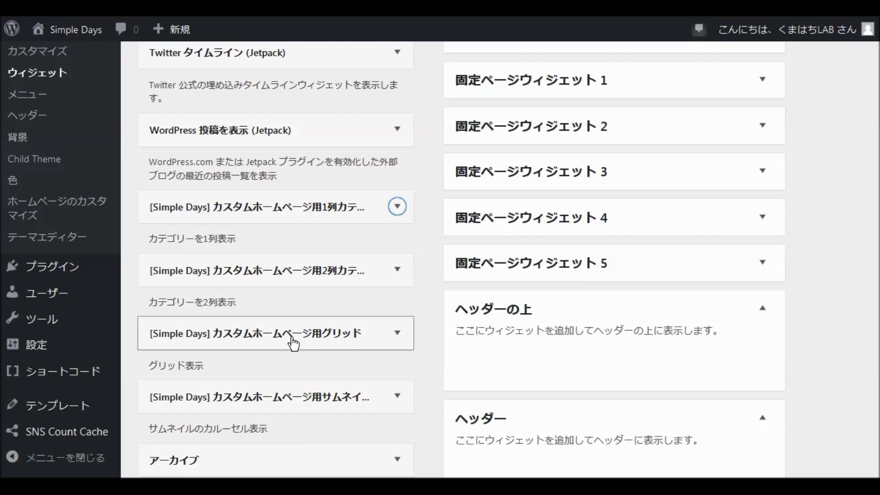
{"action": "scroll", "coordinate": [356, 335], "scroll_direction": "down", "scroll_amount": 3}
{"action": "scroll", "coordinate": [359, 335], "scroll_direction": "down", "scroll_amount": 2}
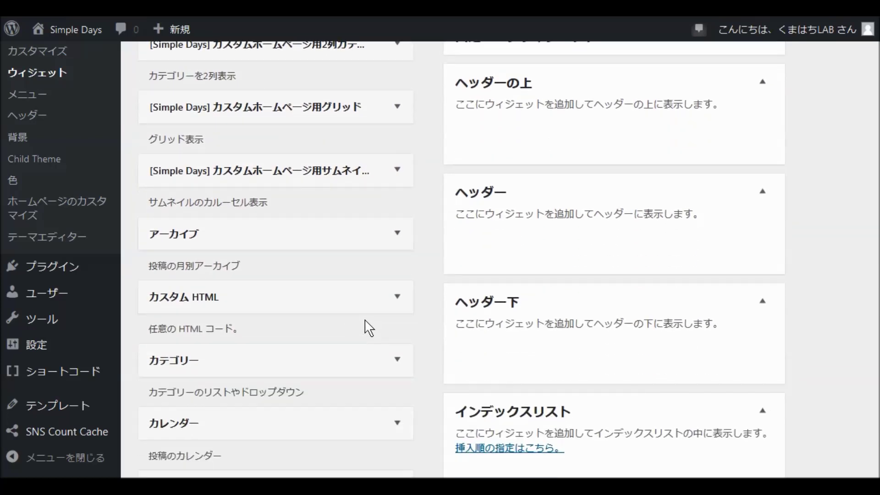
{"action": "scroll", "coordinate": [367, 326], "scroll_direction": "down", "scroll_amount": 2}
{"action": "scroll", "coordinate": [363, 328], "scroll_direction": "up", "scroll_amount": 10}
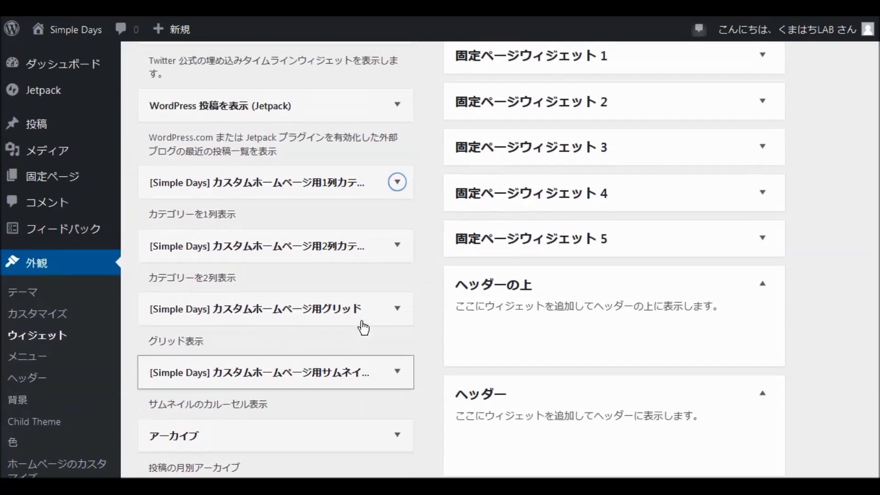
{"action": "scroll", "coordinate": [364, 328], "scroll_direction": "up", "scroll_amount": 10}
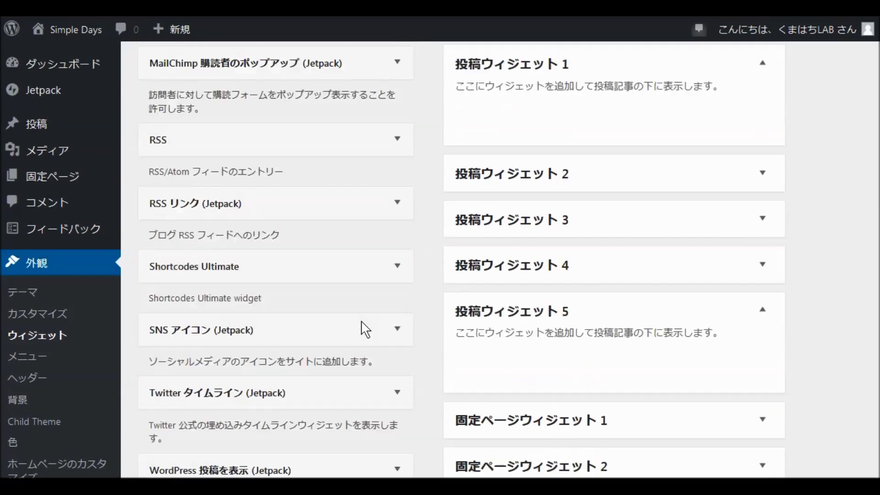
{"action": "scroll", "coordinate": [362, 323], "scroll_direction": "up", "scroll_amount": 3}
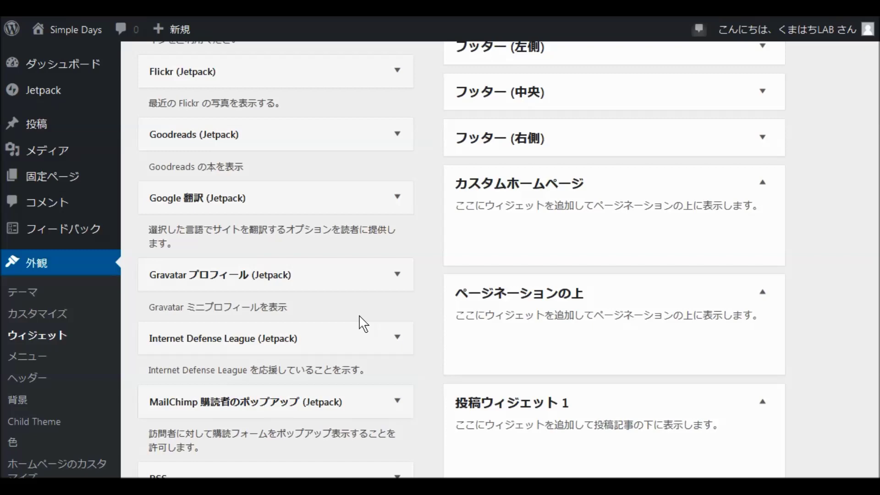
Add the [Simple Days] カスタムホームページ用グリッド widget to the カスタムホームページ area
{"action": "scroll", "coordinate": [361, 328], "scroll_direction": "down", "scroll_amount": 12}
{"action": "scroll", "coordinate": [361, 330], "scroll_direction": "down", "scroll_amount": 4}
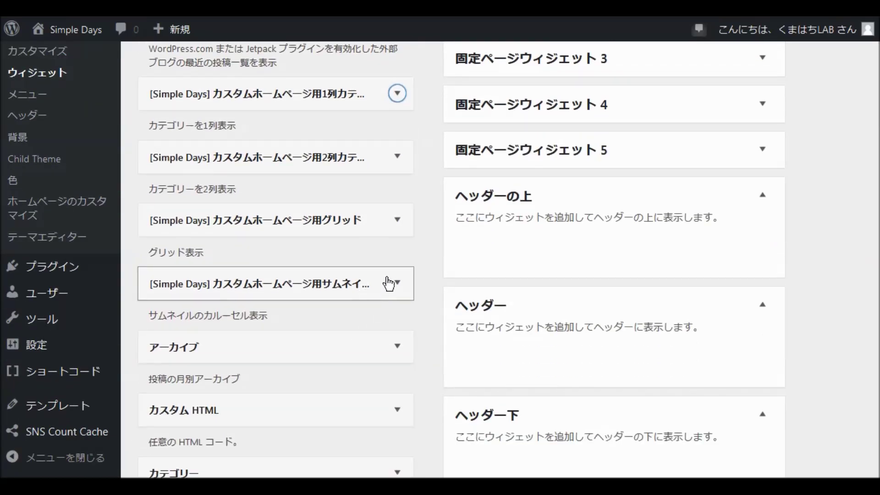
{"action": "left_click", "coordinate": [399, 224]}
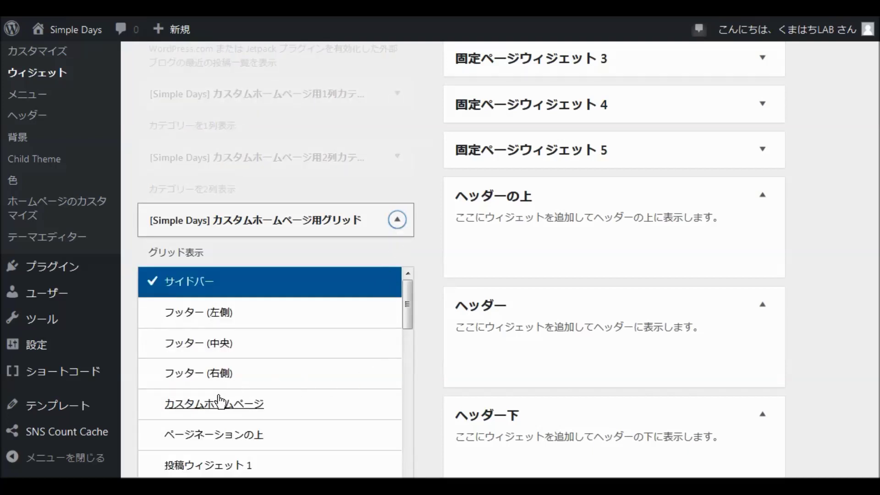
{"action": "left_click", "coordinate": [218, 408]}
{"action": "scroll", "coordinate": [445, 402], "scroll_direction": "down", "scroll_amount": 2}
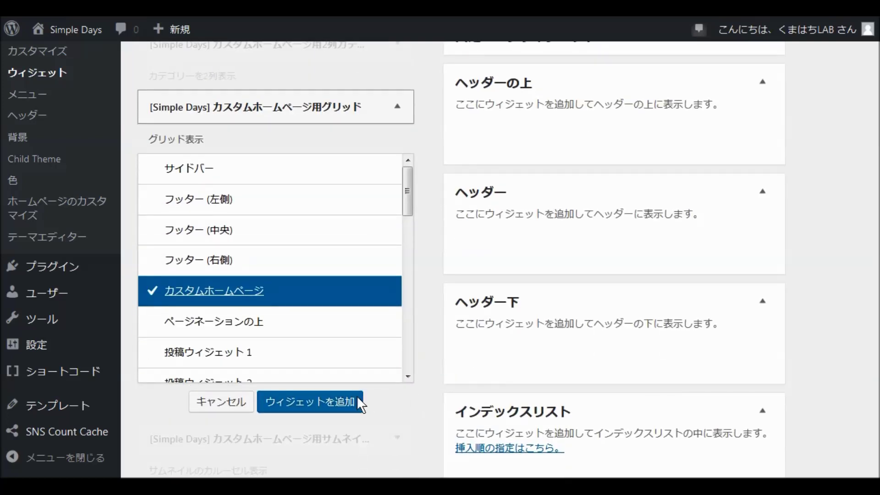
{"action": "left_click", "coordinate": [331, 409]}
Set the grid widget's 表示する投稿数 to 9 in the カスタムホームページ area, save it and collapse its settings
{"action": "scroll", "coordinate": [407, 349], "scroll_direction": "up", "scroll_amount": 5}
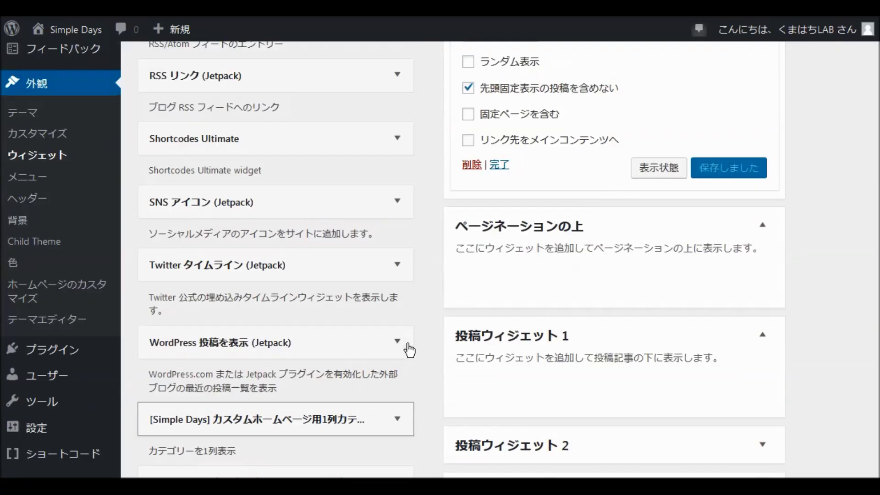
{"action": "scroll", "coordinate": [409, 351], "scroll_direction": "up", "scroll_amount": 5}
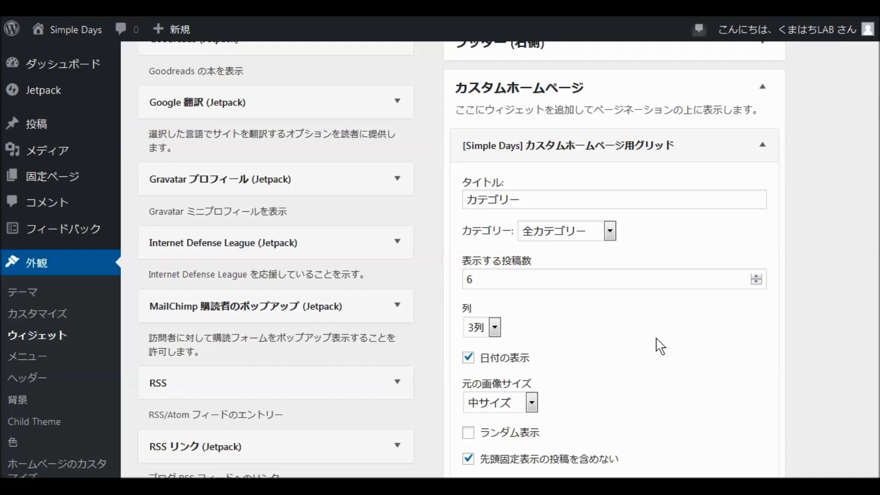
{"action": "scroll", "coordinate": [634, 352], "scroll_direction": "down", "scroll_amount": 5}
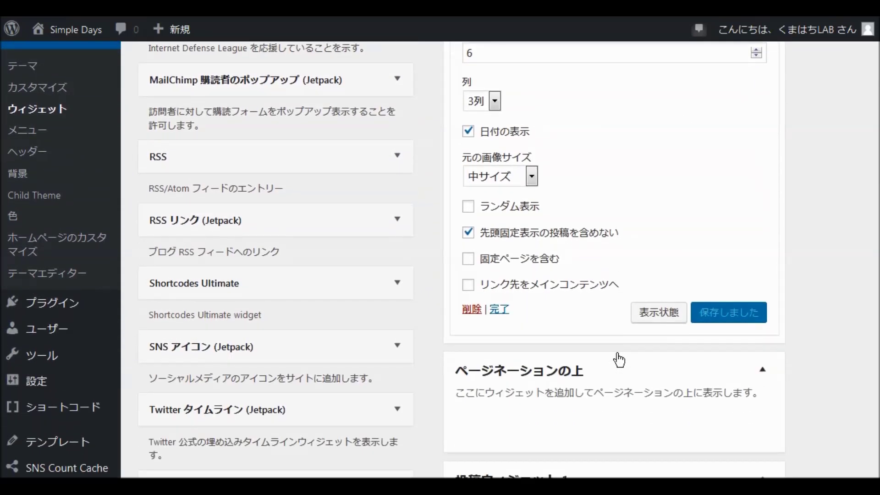
{"action": "scroll", "coordinate": [640, 297], "scroll_direction": "up", "scroll_amount": 3}
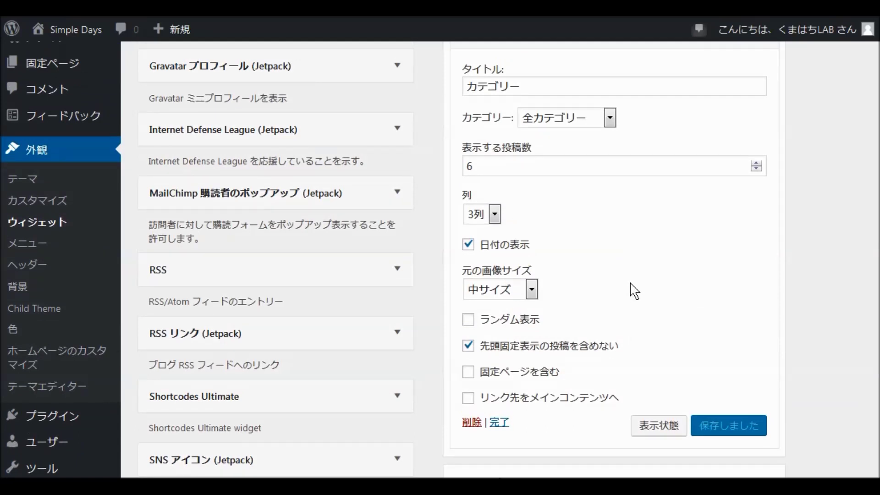
{"action": "scroll", "coordinate": [634, 291], "scroll_direction": "up", "scroll_amount": 3}
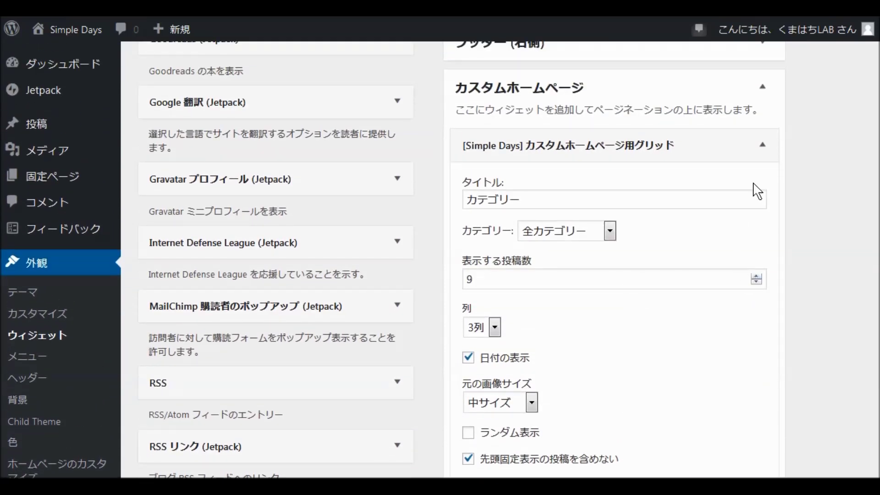
{"action": "left_click", "coordinate": [763, 145]}
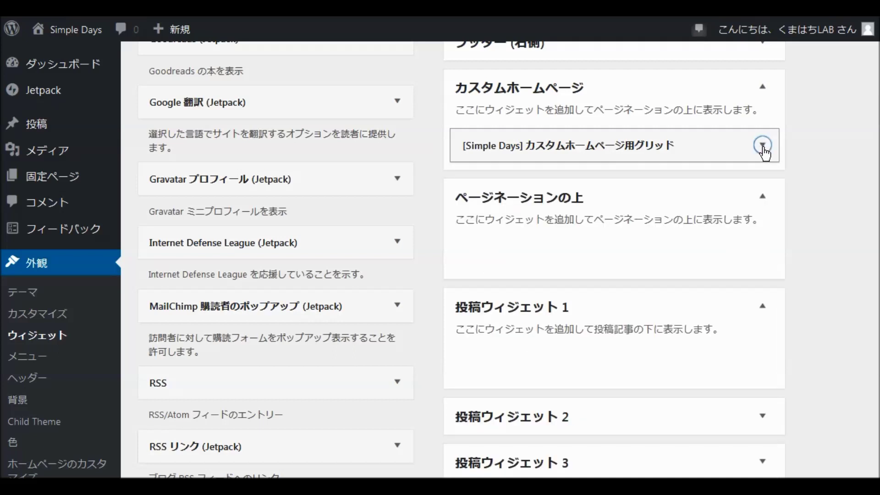
{"action": "left_click", "coordinate": [763, 145]}
{"action": "scroll", "coordinate": [731, 368], "scroll_direction": "down", "scroll_amount": 6}
{"action": "left_click", "coordinate": [751, 318]}
{"action": "scroll", "coordinate": [752, 319], "scroll_direction": "up", "scroll_amount": 4}
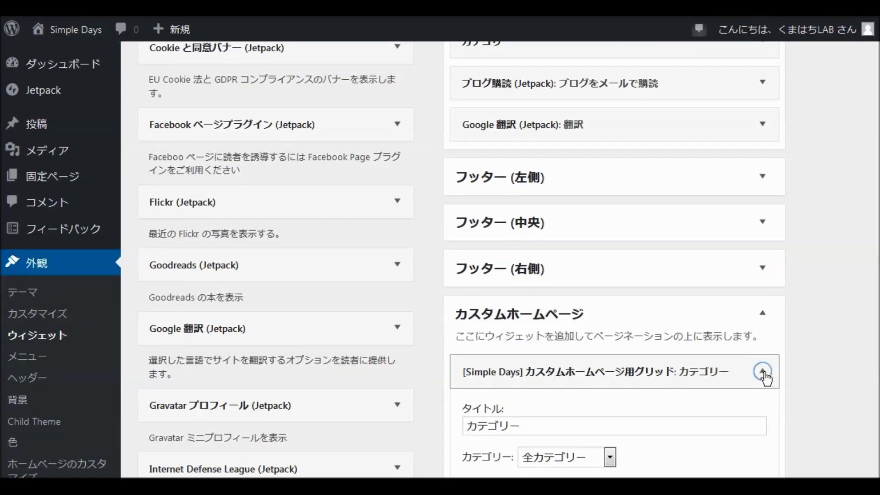
{"action": "left_click", "coordinate": [765, 378]}
Add the [Simple Days] thumbnail carousel widget to the カスタムホームページ area
{"action": "scroll", "coordinate": [556, 344], "scroll_direction": "down", "scroll_amount": 5}
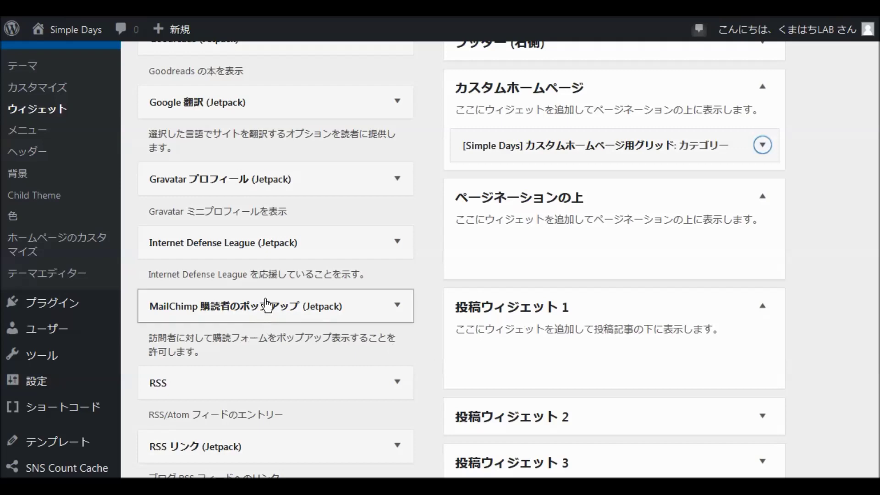
{"action": "scroll", "coordinate": [261, 270], "scroll_direction": "down", "scroll_amount": 5}
{"action": "scroll", "coordinate": [262, 272], "scroll_direction": "down", "scroll_amount": 7}
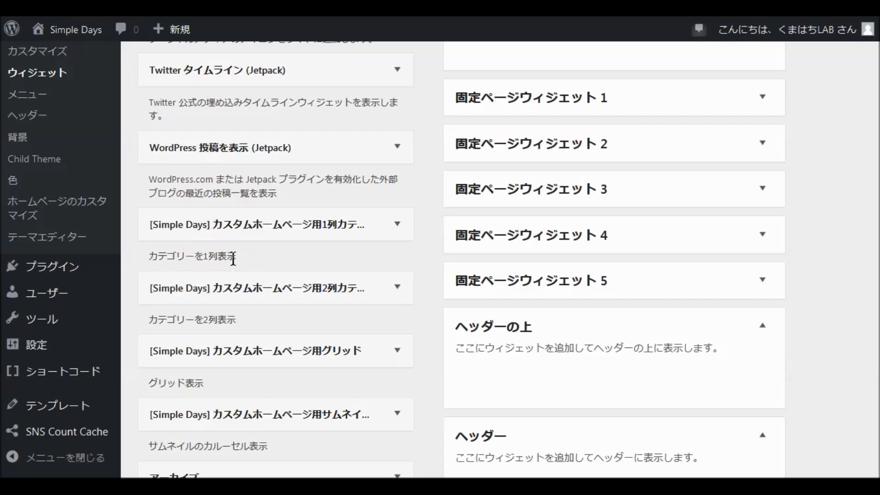
{"action": "scroll", "coordinate": [261, 321], "scroll_direction": "down", "scroll_amount": 3}
{"action": "scroll", "coordinate": [257, 318], "scroll_direction": "down", "scroll_amount": 3}
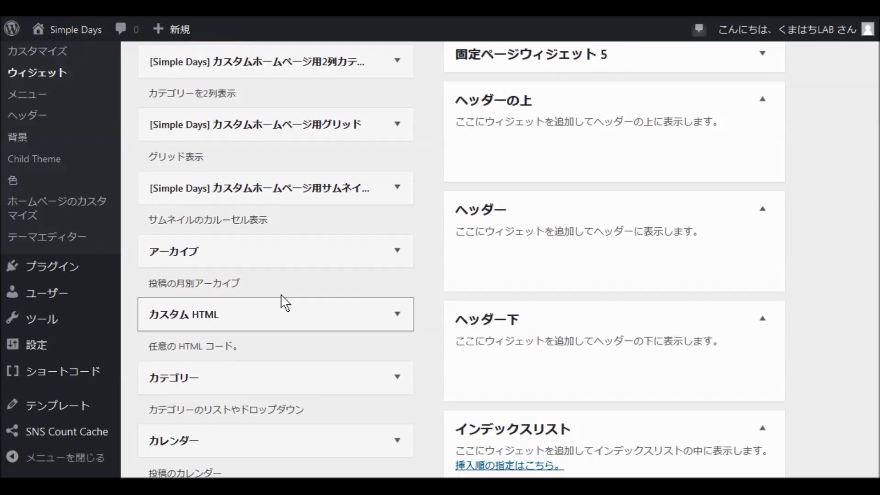
{"action": "left_click", "coordinate": [397, 189]}
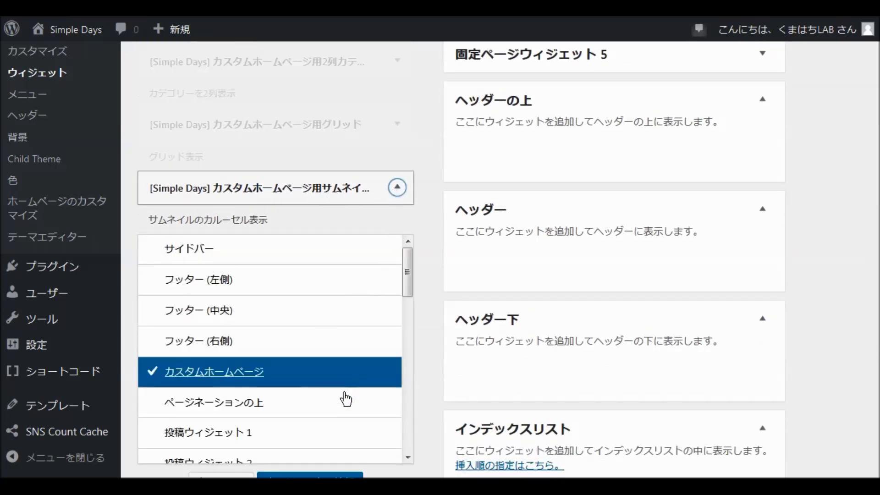
{"action": "scroll", "coordinate": [404, 337], "scroll_direction": "down", "scroll_amount": 2}
{"action": "scroll", "coordinate": [429, 387], "scroll_direction": "down", "scroll_amount": 3}
{"action": "left_click", "coordinate": [321, 370]}
Review the carousel widget's settings, collapse it and move it above the grid widget in the カスタムホームページ area
{"action": "scroll", "coordinate": [493, 298], "scroll_direction": "up", "scroll_amount": 8}
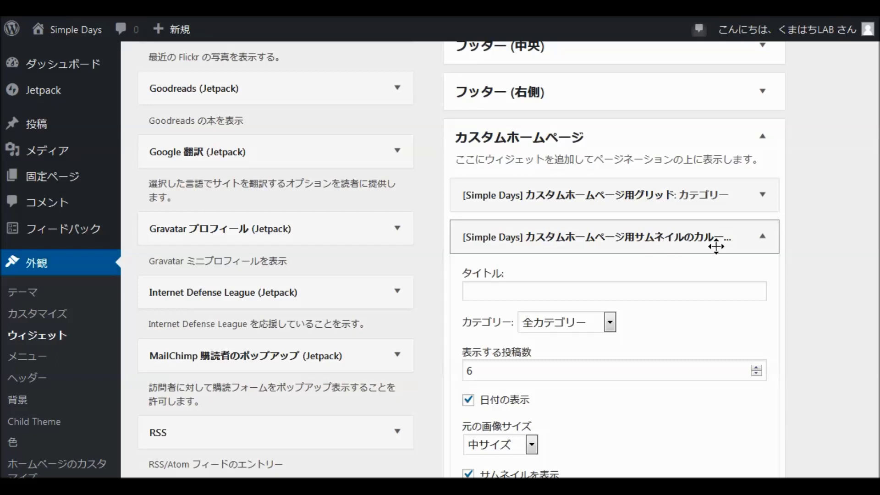
{"action": "scroll", "coordinate": [775, 288], "scroll_direction": "down", "scroll_amount": 5}
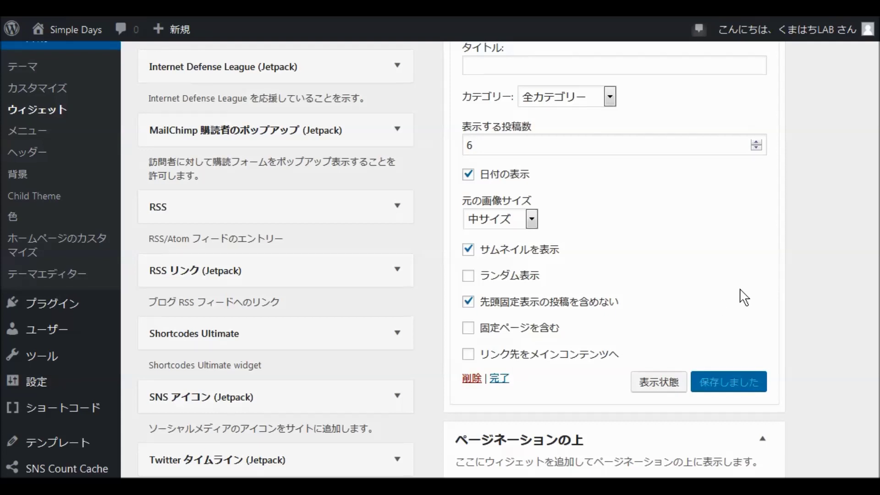
{"action": "scroll", "coordinate": [752, 286], "scroll_direction": "up", "scroll_amount": 5}
{"action": "left_click", "coordinate": [764, 237]}
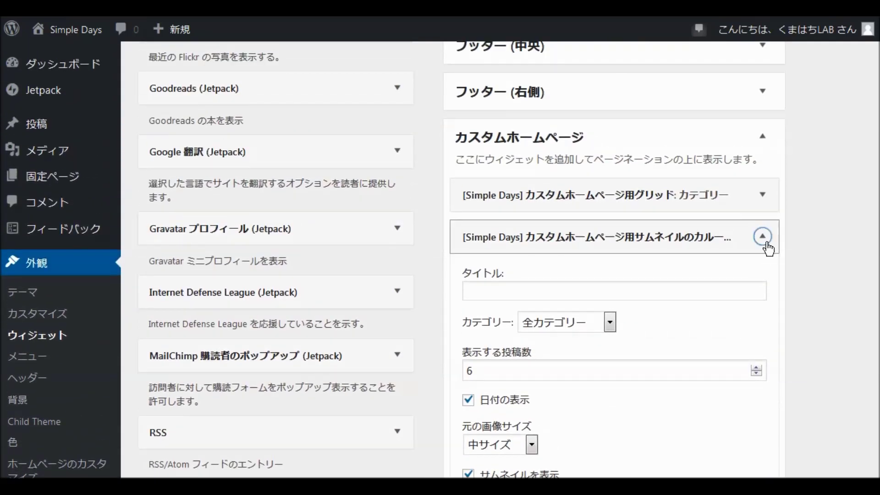
{"action": "left_click_drag", "start_coordinate": [621, 234], "coordinate": [614, 194]}
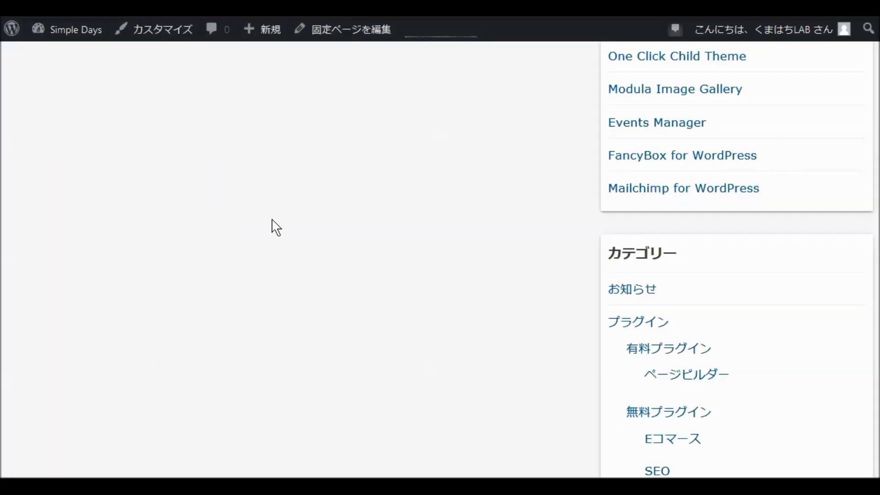
Reload the live home page and examine the post grid and thumbnail carousel
{"action": "left_click", "coordinate": [69, 27]}
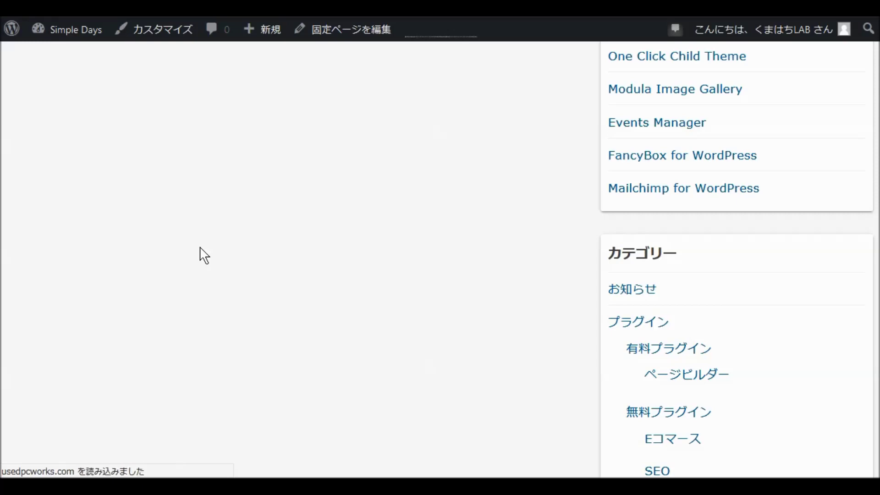
{"action": "scroll", "coordinate": [196, 255], "scroll_direction": "down", "scroll_amount": 1}
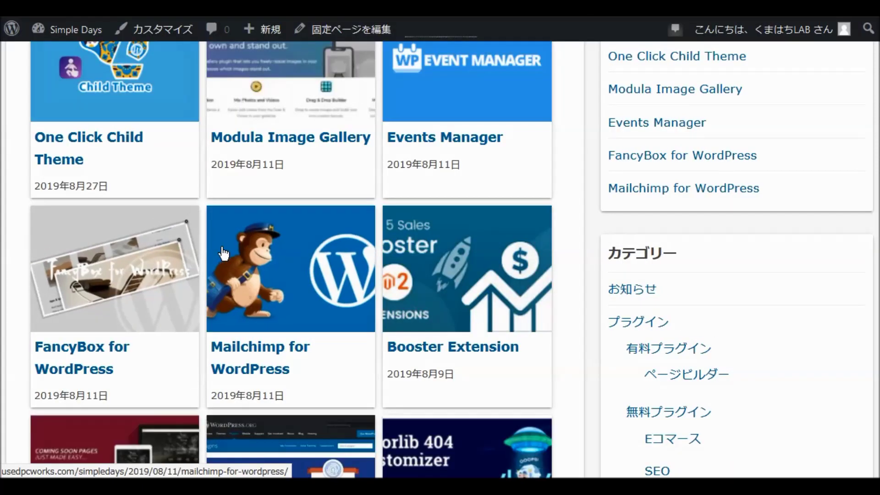
{"action": "scroll", "coordinate": [236, 249], "scroll_direction": "up", "scroll_amount": 3}
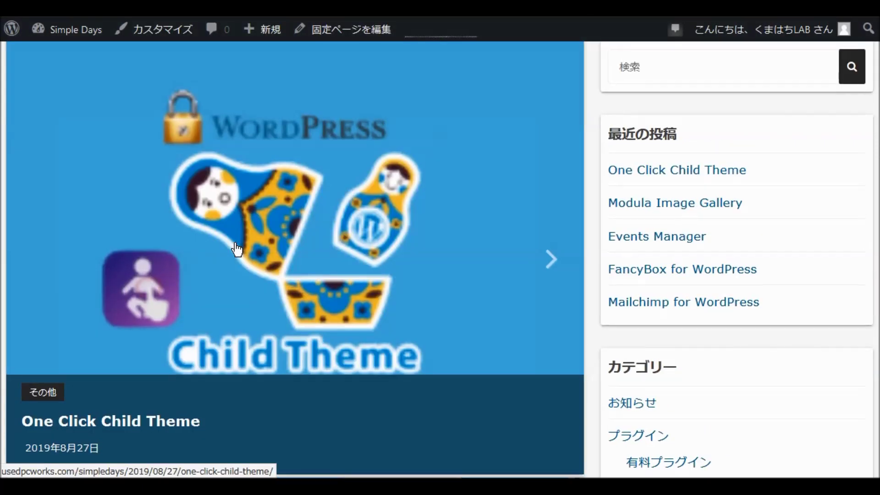
Examine the live home page's full layout, from the header menus and image through the thumbnail carousel and カテゴリー grid to the footer
{"action": "scroll", "coordinate": [237, 250], "scroll_direction": "up", "scroll_amount": 2}
{"action": "scroll", "coordinate": [237, 250], "scroll_direction": "down", "scroll_amount": 4}
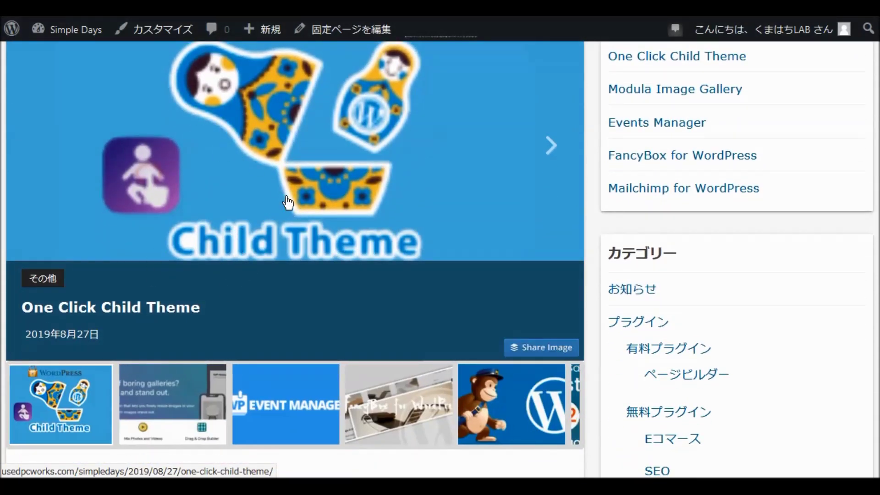
{"action": "scroll", "coordinate": [357, 272], "scroll_direction": "down", "scroll_amount": 9}
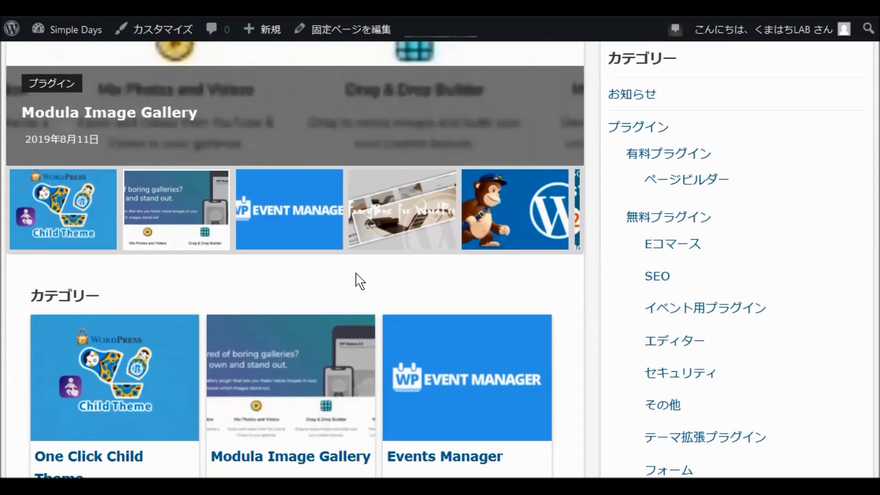
{"action": "scroll", "coordinate": [357, 278], "scroll_direction": "down", "scroll_amount": 8}
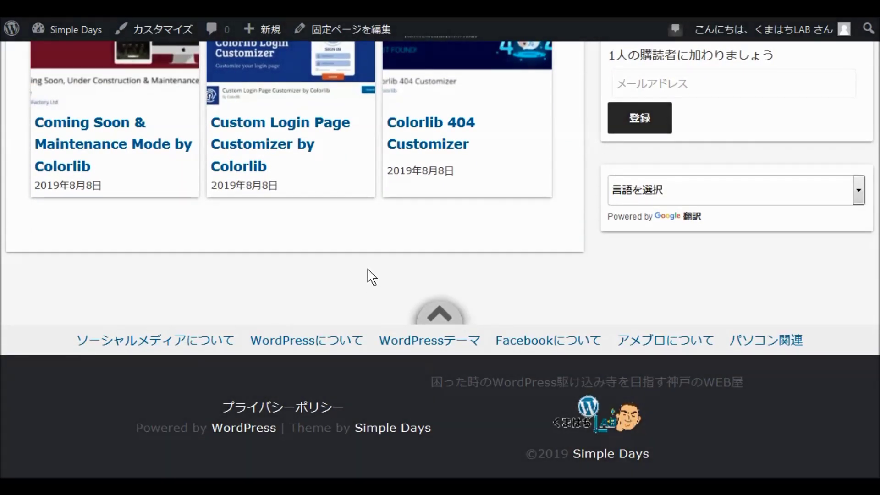
{"action": "scroll", "coordinate": [370, 277], "scroll_direction": "up", "scroll_amount": 9}
{"action": "scroll", "coordinate": [368, 270], "scroll_direction": "up", "scroll_amount": 17}
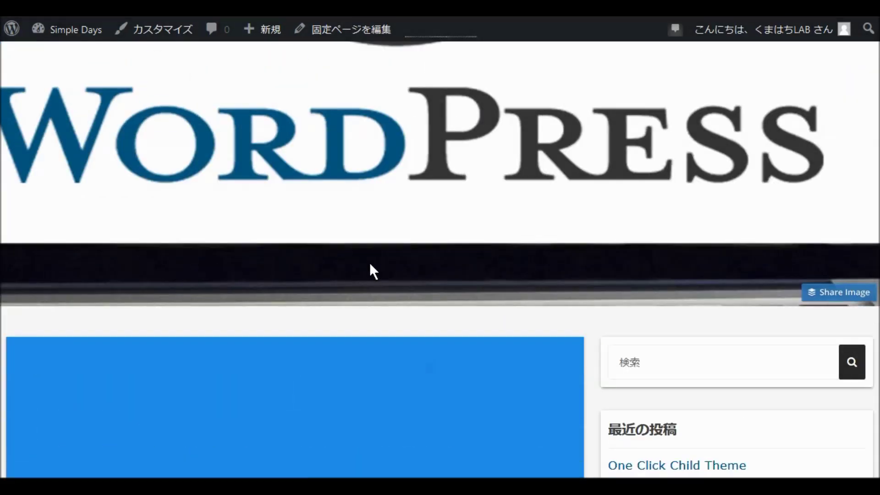
{"action": "scroll", "coordinate": [370, 262], "scroll_direction": "up", "scroll_amount": 10}
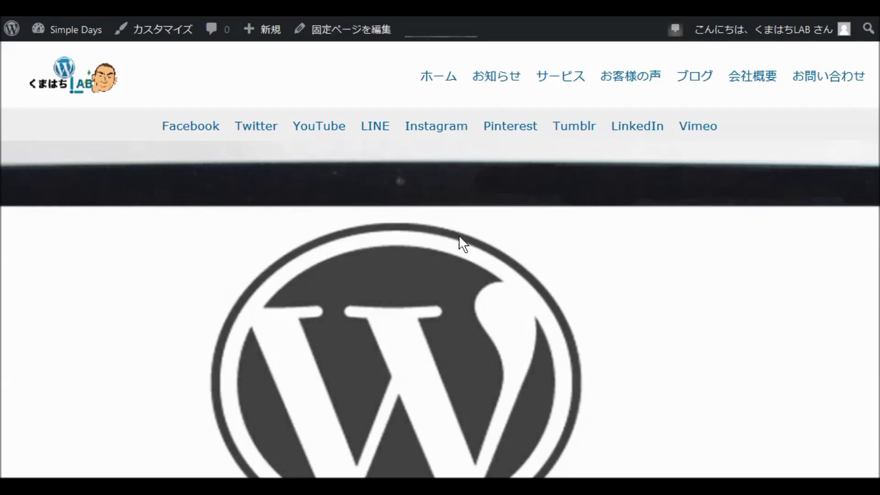
{"action": "scroll", "coordinate": [456, 248], "scroll_direction": "down", "scroll_amount": 14}
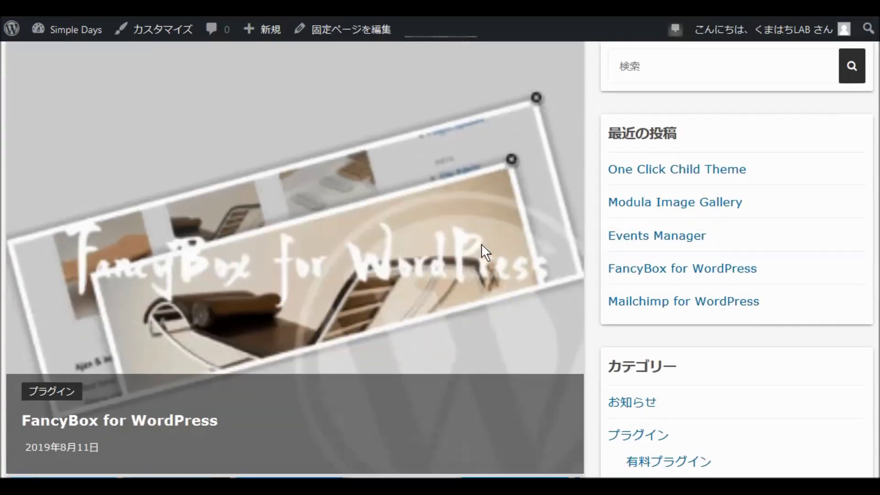
{"action": "scroll", "coordinate": [482, 246], "scroll_direction": "down", "scroll_amount": 15}
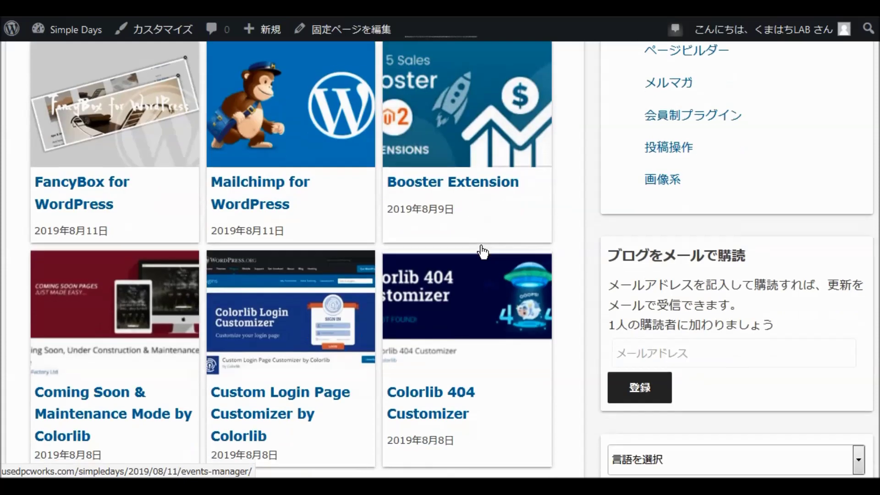
{"action": "scroll", "coordinate": [482, 254], "scroll_direction": "down", "scroll_amount": 2}
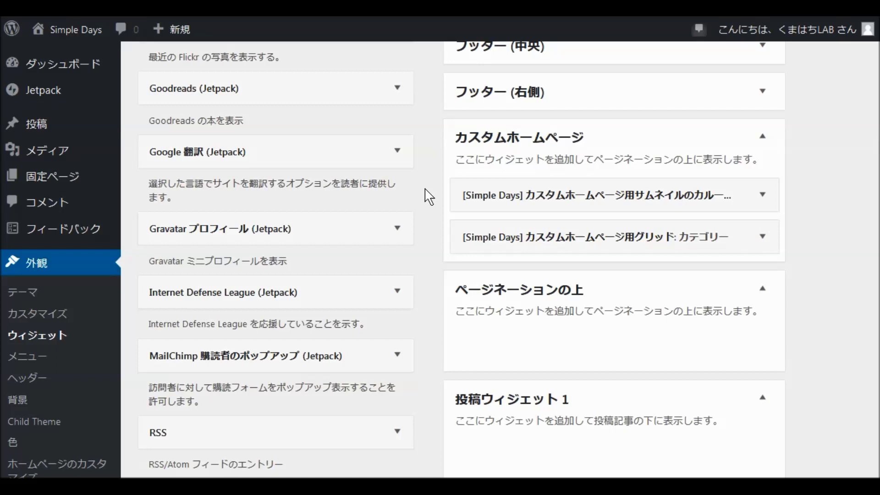
Switch to the ウィジェット admin page and review the available widgets and the widget areas from カスタムホームページ to 固定ページ内3番目の H2前に
{"action": "scroll", "coordinate": [427, 196], "scroll_direction": "down", "scroll_amount": 10}
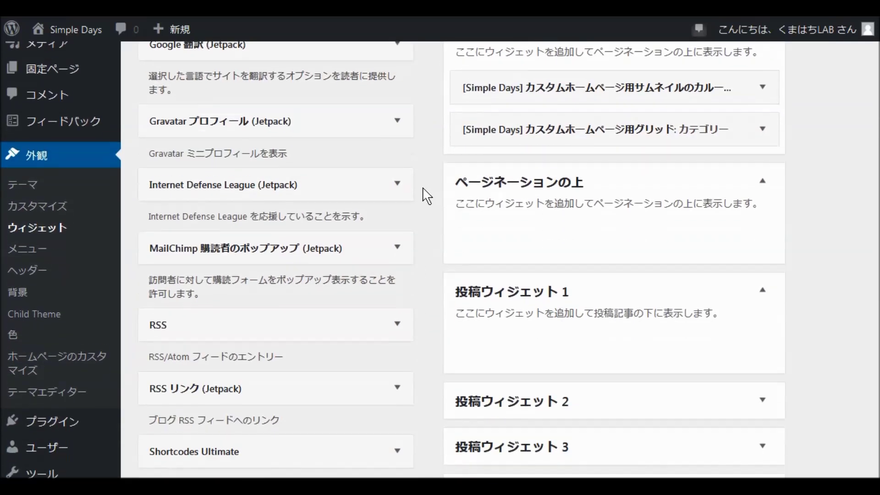
{"action": "scroll", "coordinate": [424, 195], "scroll_direction": "down", "scroll_amount": 7}
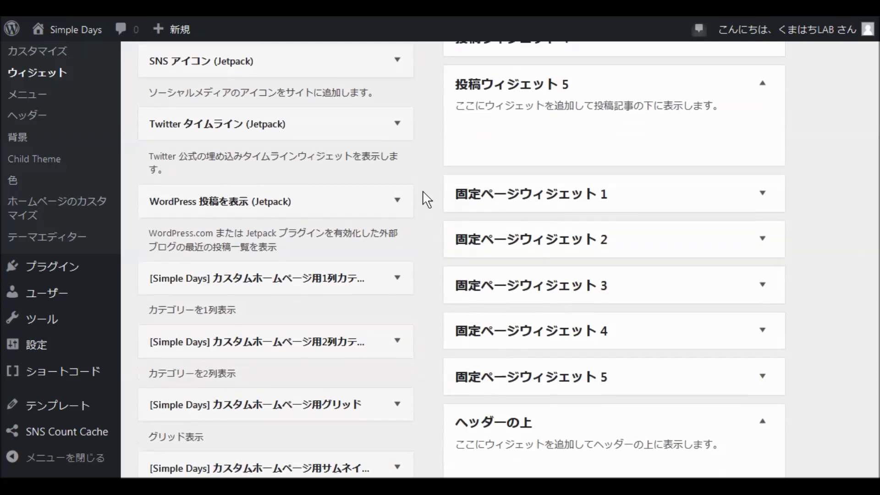
{"action": "scroll", "coordinate": [426, 200], "scroll_direction": "down", "scroll_amount": 8}
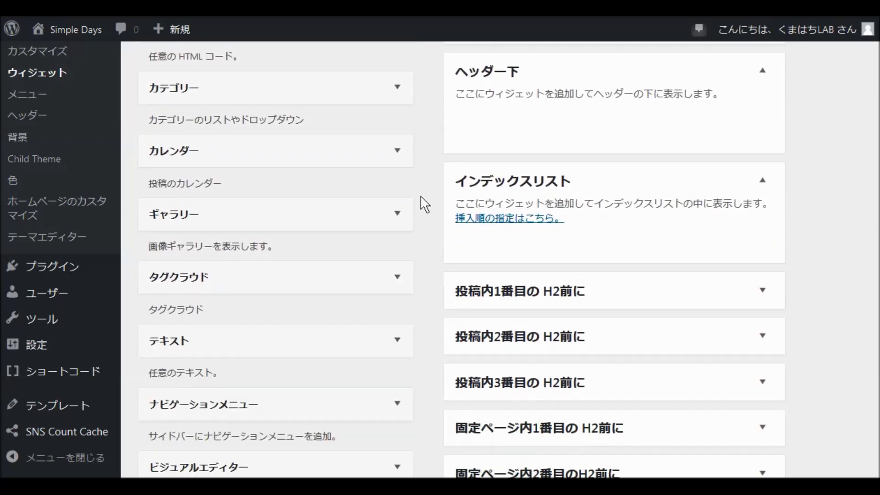
{"action": "scroll", "coordinate": [421, 206], "scroll_direction": "down", "scroll_amount": 9}
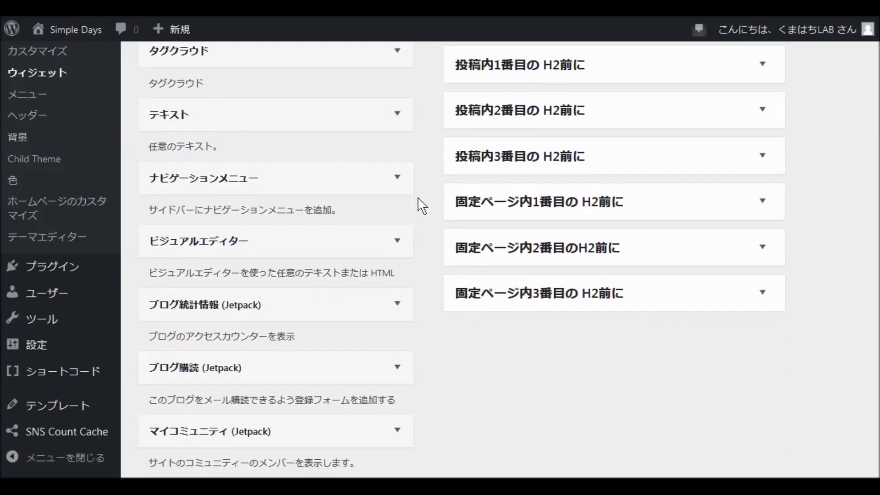
{"action": "scroll", "coordinate": [423, 208], "scroll_direction": "down", "scroll_amount": 5}
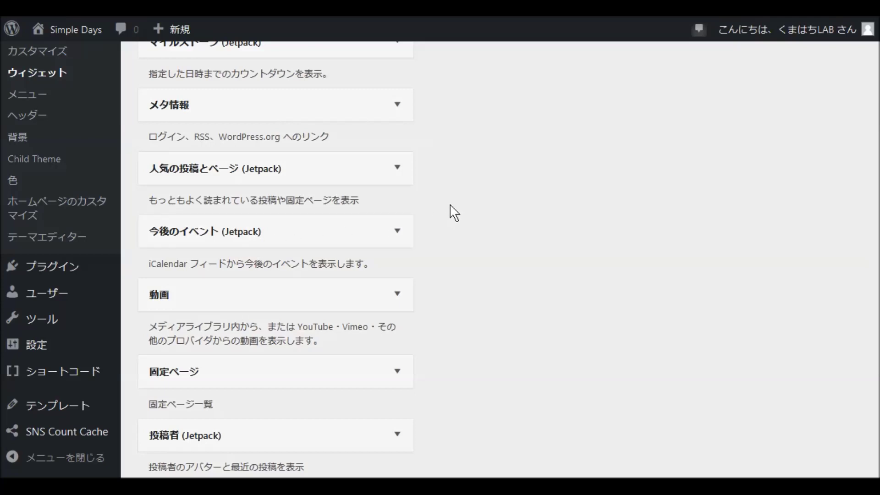
{"action": "scroll", "coordinate": [477, 215], "scroll_direction": "down", "scroll_amount": 9}
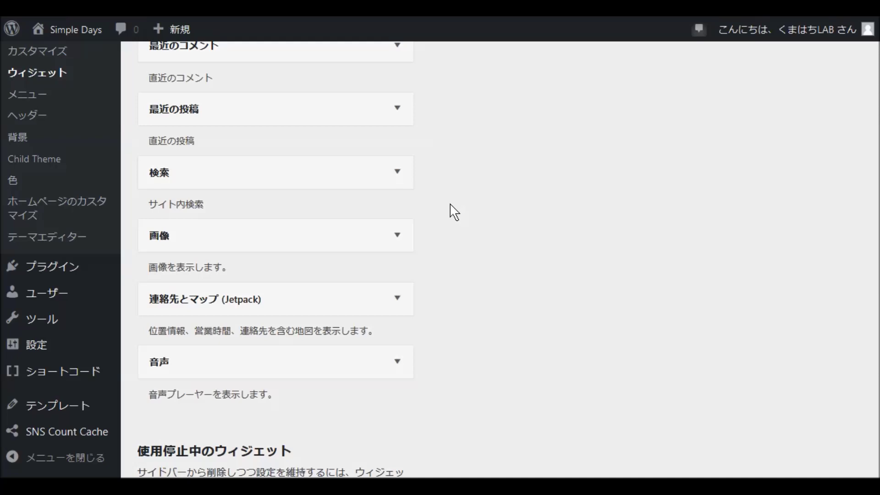
{"action": "scroll", "coordinate": [450, 208], "scroll_direction": "up", "scroll_amount": 20}
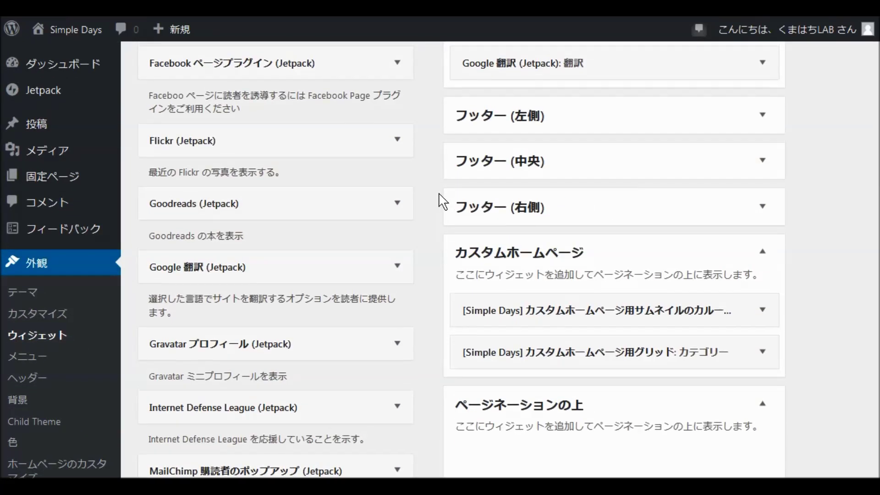
{"action": "scroll", "coordinate": [443, 202], "scroll_direction": "up", "scroll_amount": 5}
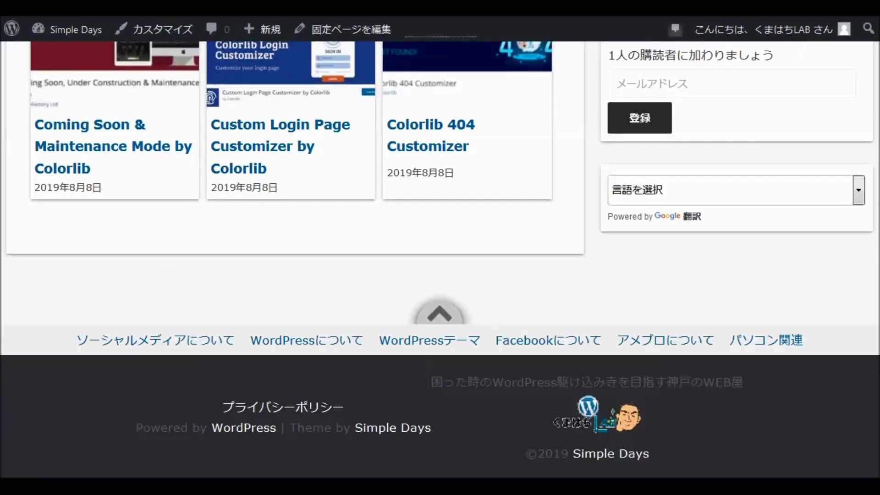
Return to the live home page and compare its header, thumbnail carousel, カテゴリー post grid, sidebar and footer sections
{"action": "scroll", "coordinate": [524, 245], "scroll_direction": "up", "scroll_amount": 8}
{"action": "scroll", "coordinate": [523, 252], "scroll_direction": "up", "scroll_amount": 10}
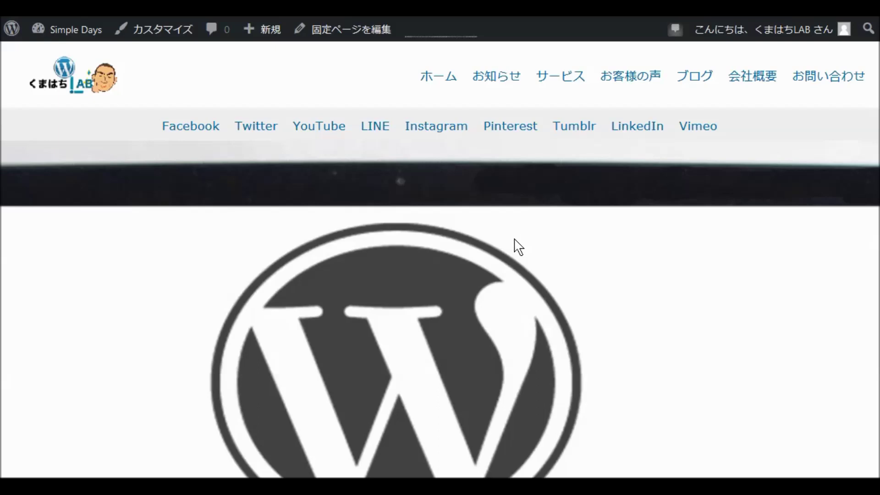
{"action": "scroll", "coordinate": [525, 255], "scroll_direction": "down", "scroll_amount": 10}
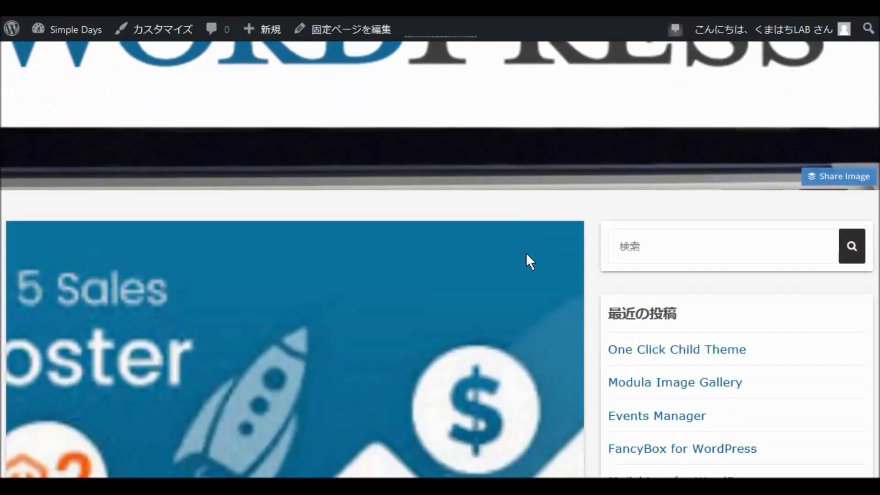
{"action": "scroll", "coordinate": [525, 263], "scroll_direction": "down", "scroll_amount": 8}
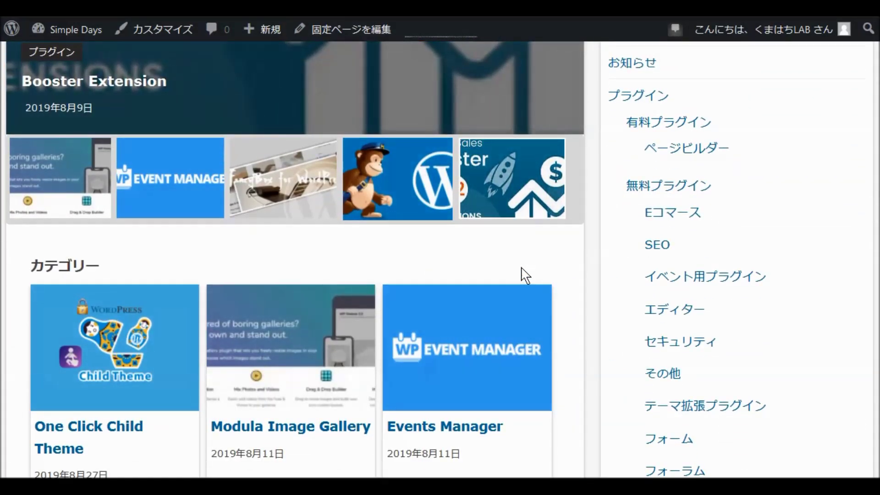
{"action": "scroll", "coordinate": [521, 269], "scroll_direction": "up", "scroll_amount": 15}
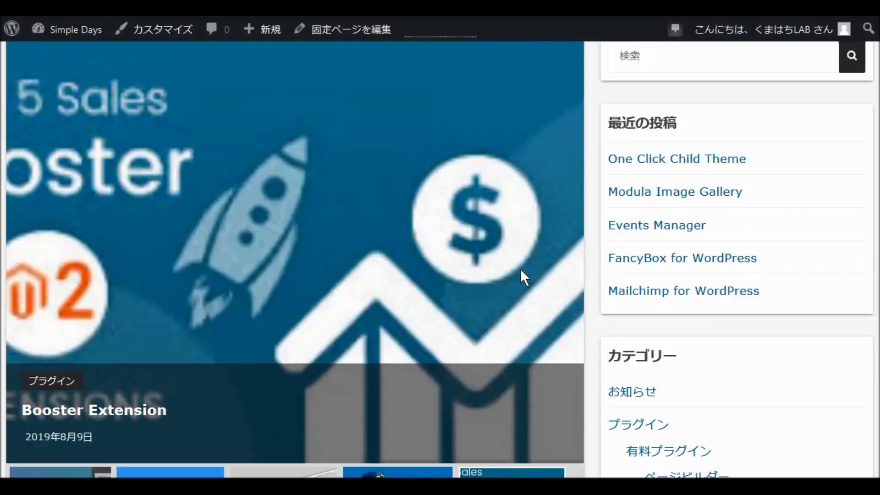
{"action": "scroll", "coordinate": [522, 270], "scroll_direction": "down", "scroll_amount": 12}
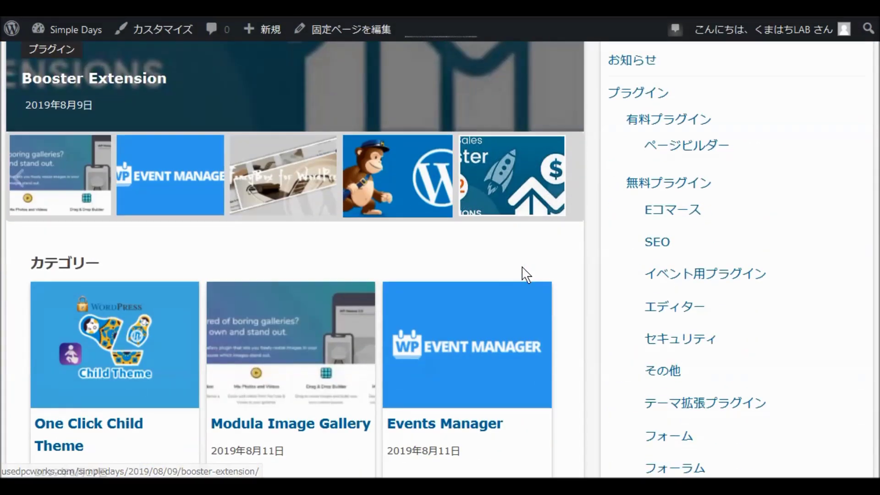
{"action": "scroll", "coordinate": [522, 270], "scroll_direction": "down", "scroll_amount": 7}
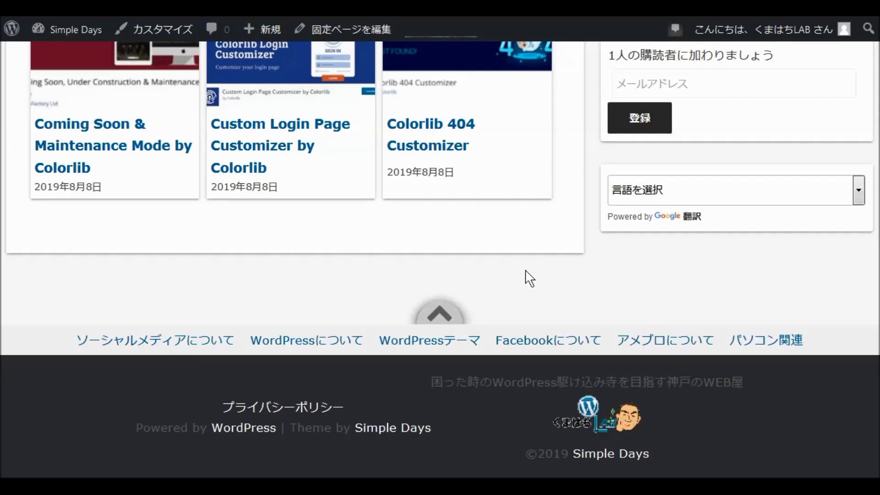
{"action": "scroll", "coordinate": [523, 270], "scroll_direction": "up", "scroll_amount": 20}
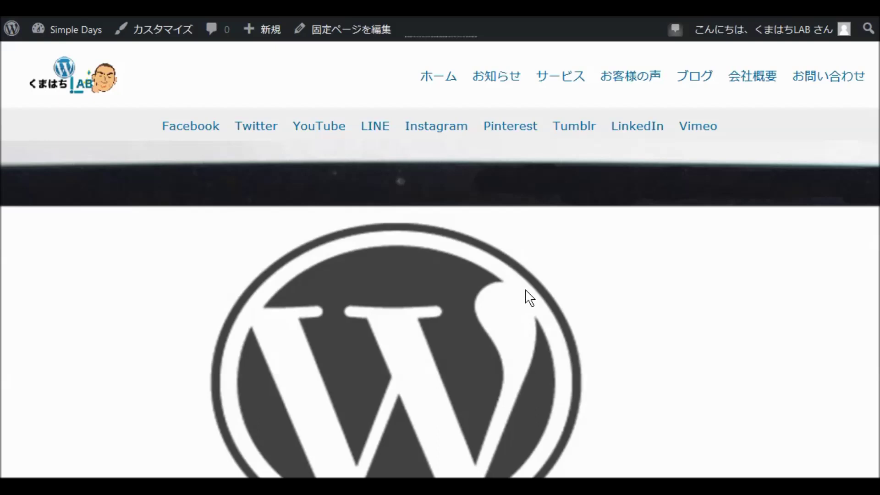
{"action": "scroll", "coordinate": [541, 288], "scroll_direction": "down", "scroll_amount": 10}
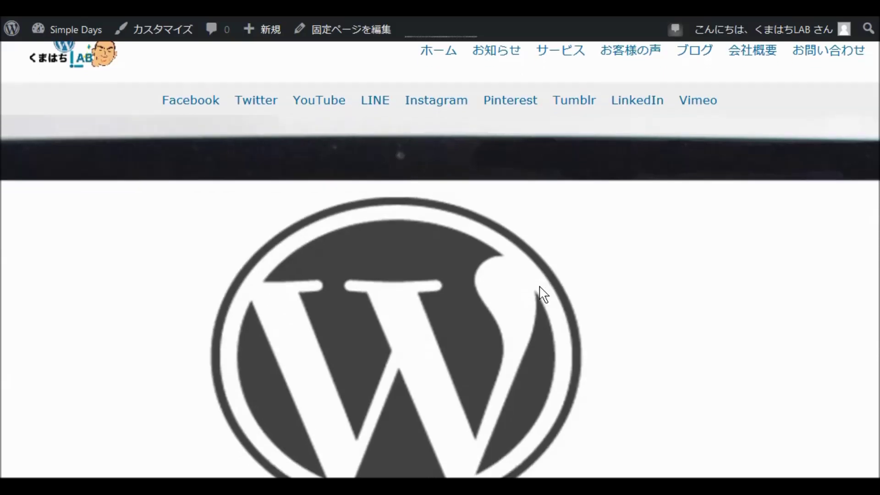
{"action": "scroll", "coordinate": [541, 299], "scroll_direction": "down", "scroll_amount": 5}
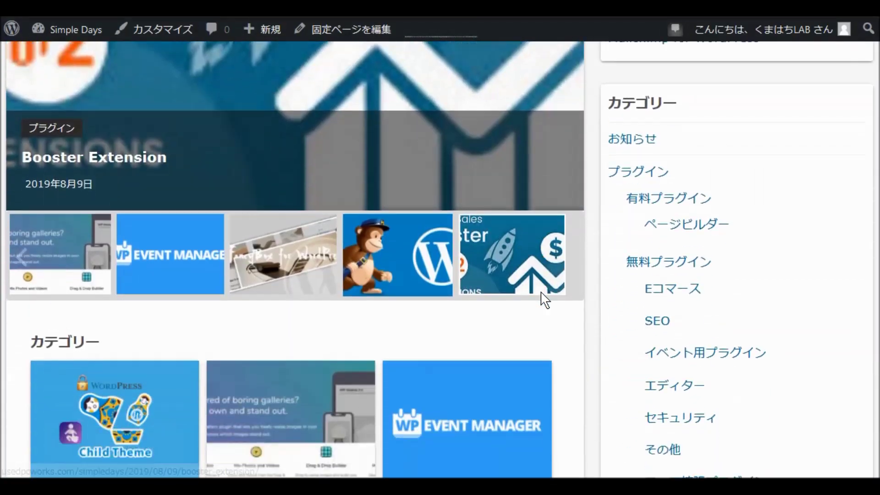